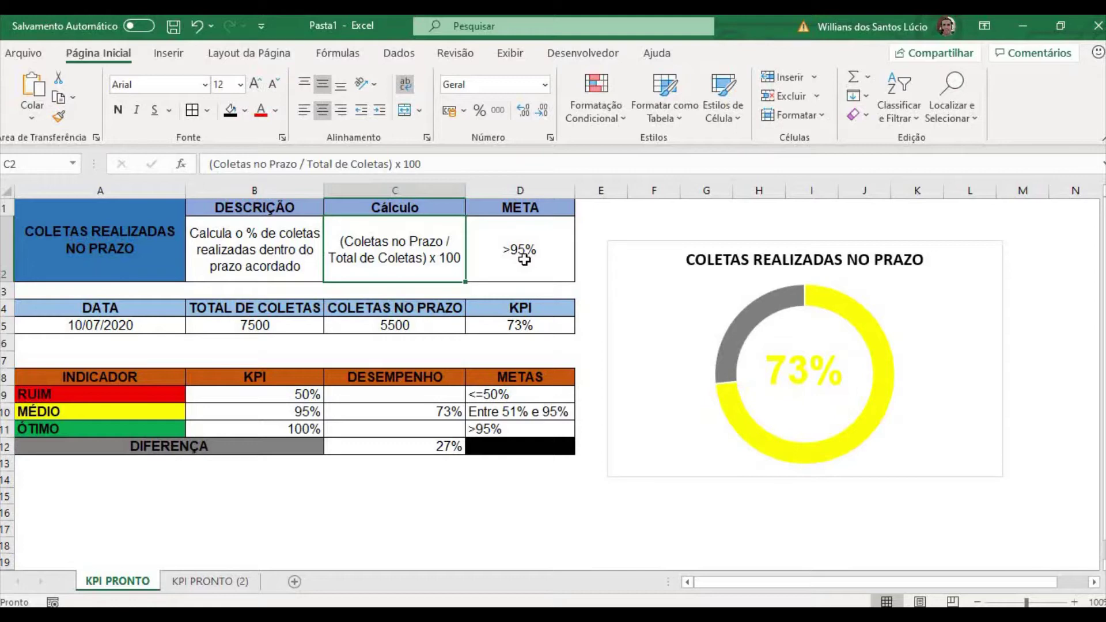
Step: Examine the date, total collections, on-time collections and KPI formula in row 5, along with the META cell
{"action": "left_click", "coordinate": [6, 325]}
{"action": "left_click", "coordinate": [64, 325]}
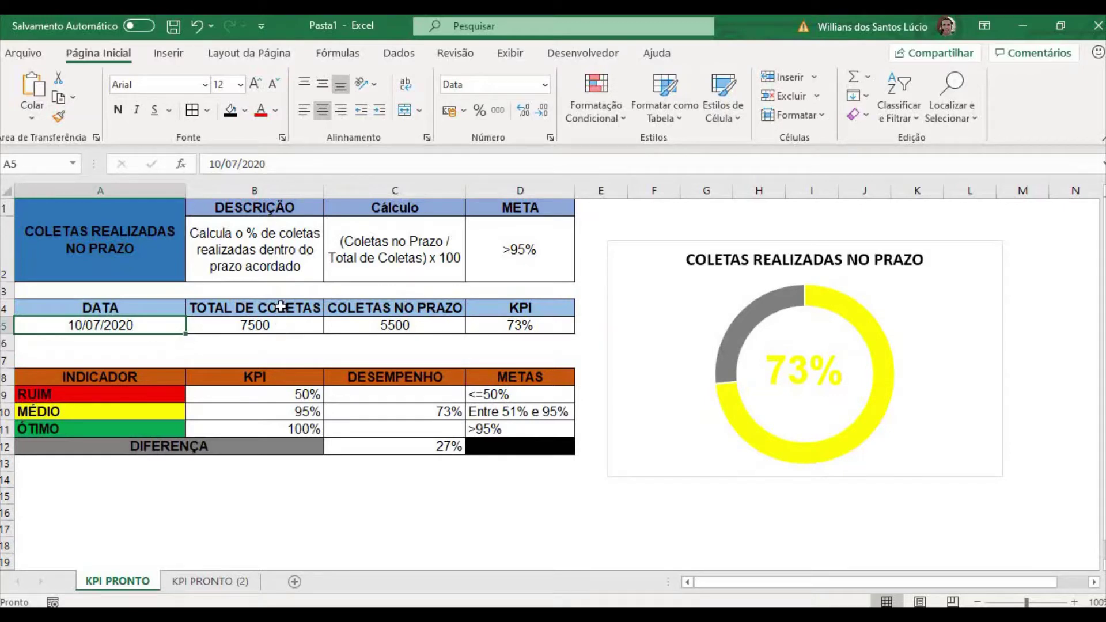
{"action": "left_click_drag", "start_coordinate": [281, 306], "coordinate": [280, 324]}
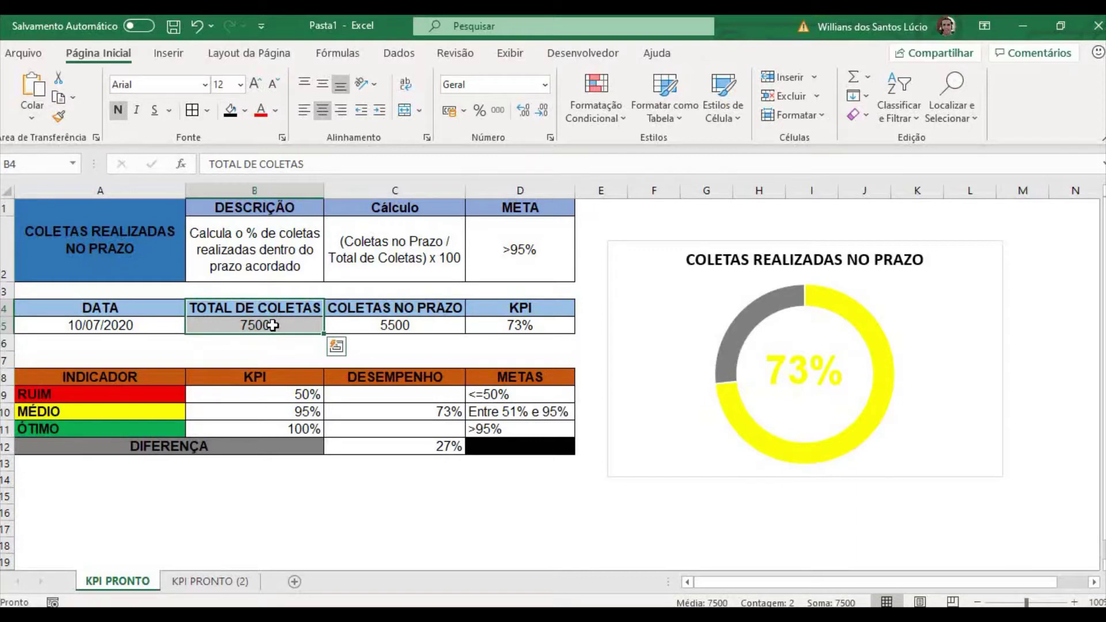
{"action": "left_click_drag", "start_coordinate": [395, 323], "coordinate": [398, 310]}
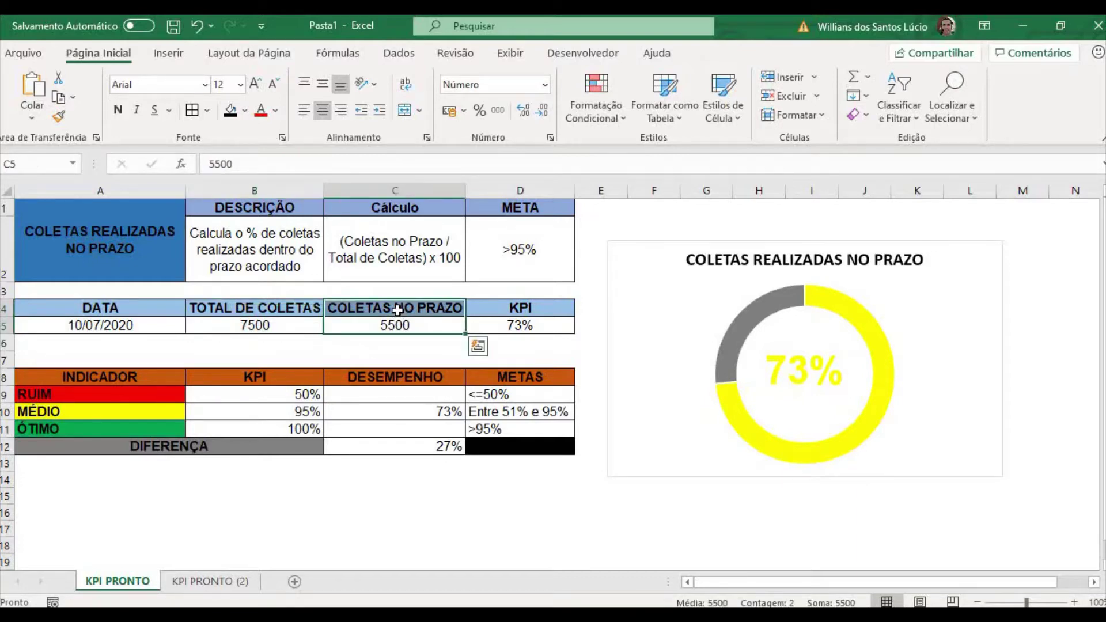
{"action": "left_click", "coordinate": [538, 324]}
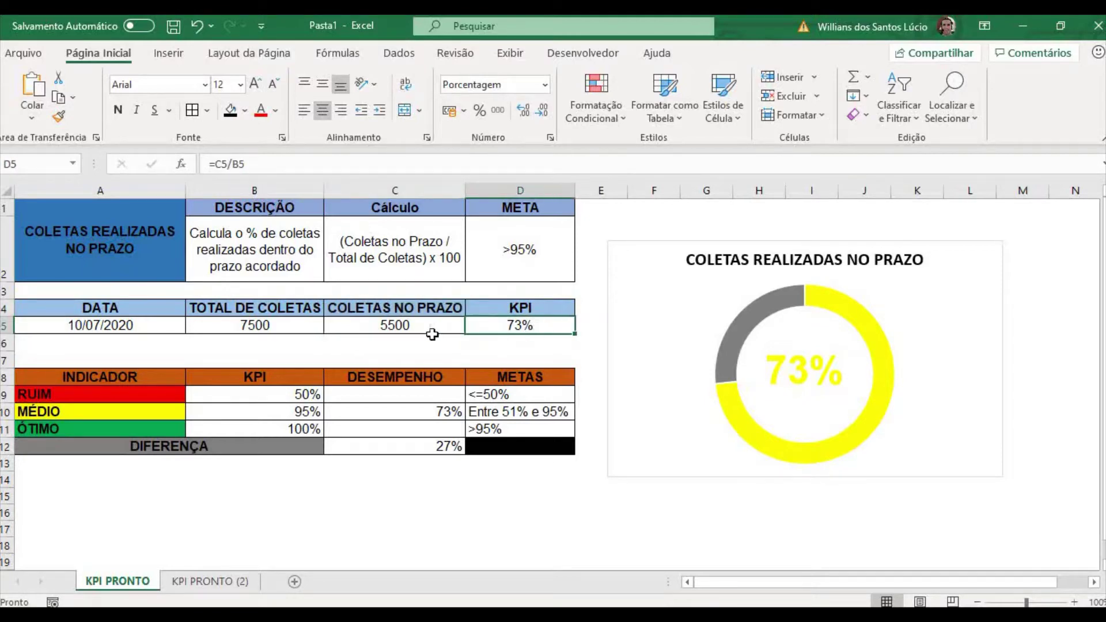
{"action": "left_click", "coordinate": [411, 326]}
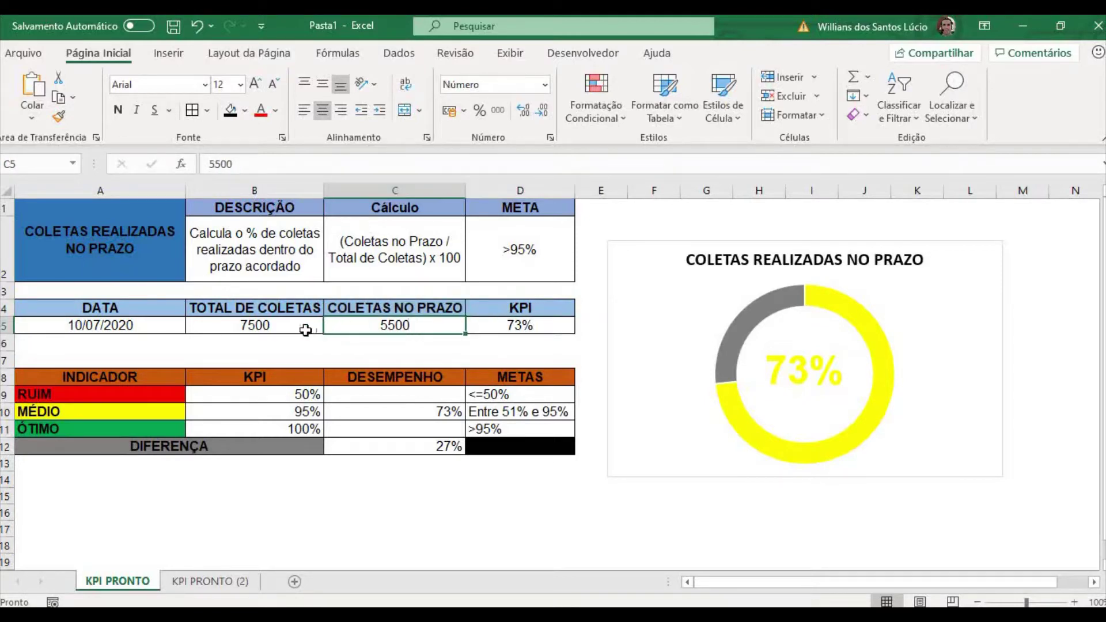
{"action": "left_click", "coordinate": [273, 329]}
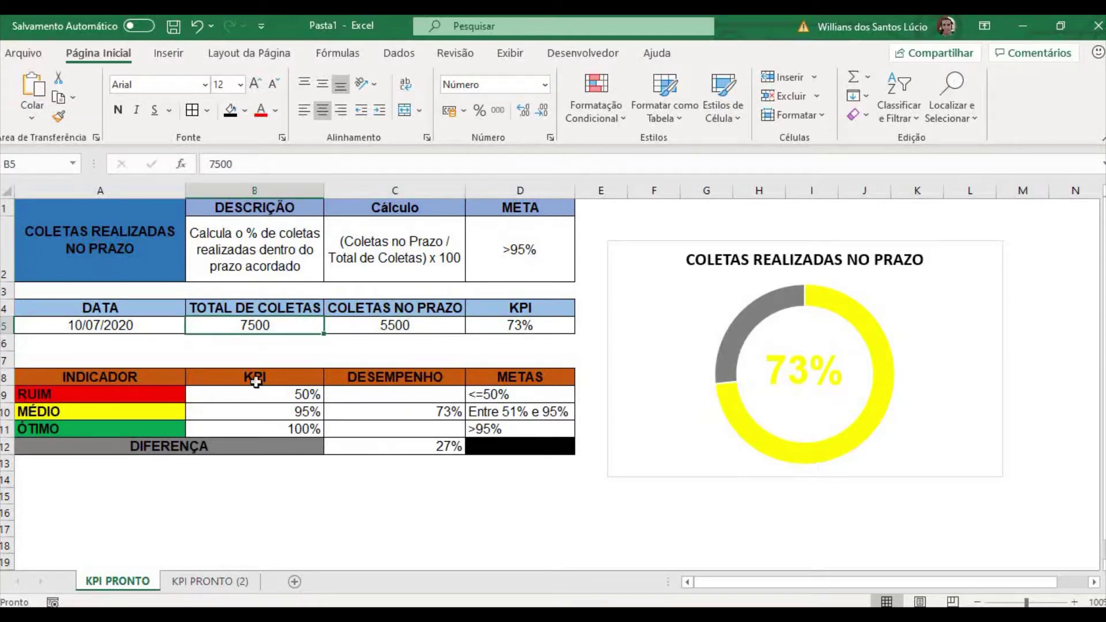
{"action": "left_click", "coordinate": [523, 261]}
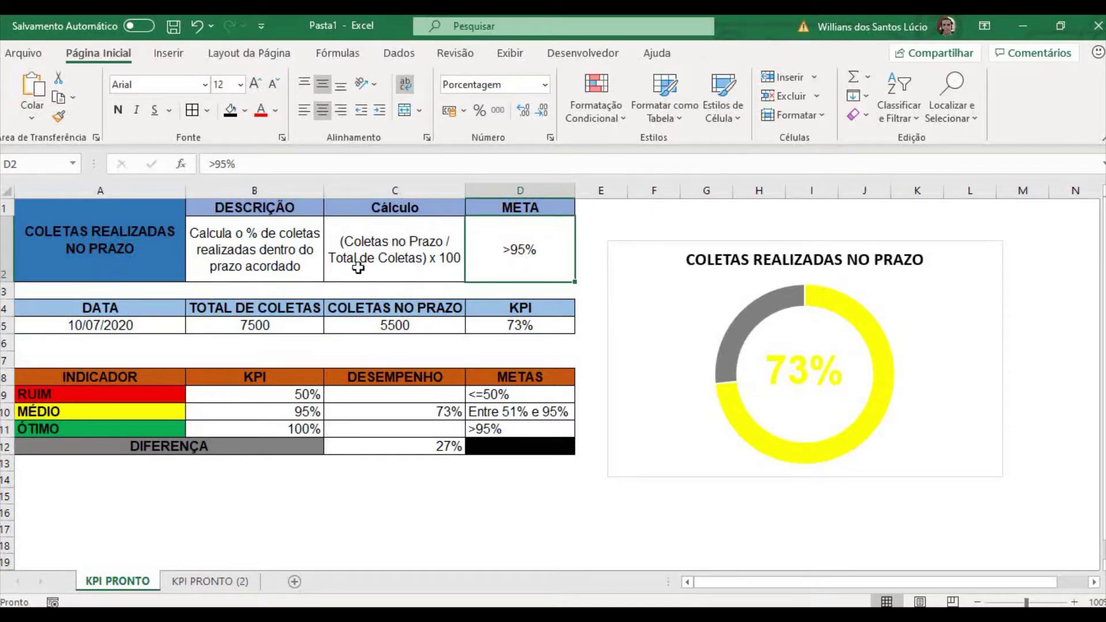
Step: Examine the RUIM, MÉDIO and ÓTIMO indicator rows with their METAS ranges, and the DIFERENÇA formula
{"action": "left_click", "coordinate": [4, 395]}
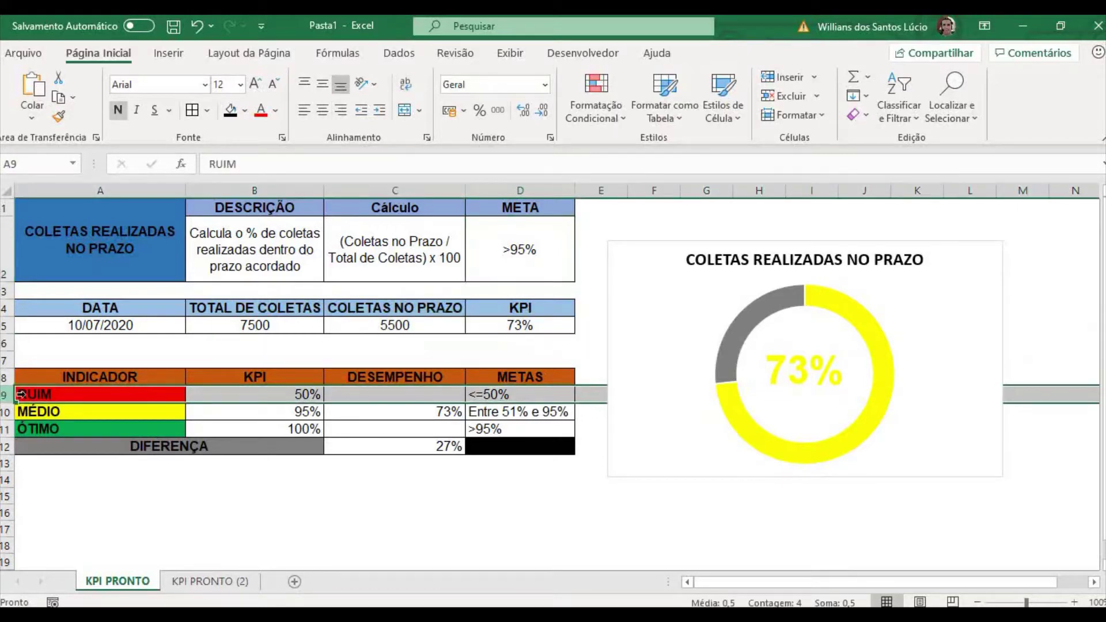
{"action": "left_click", "coordinate": [308, 413]}
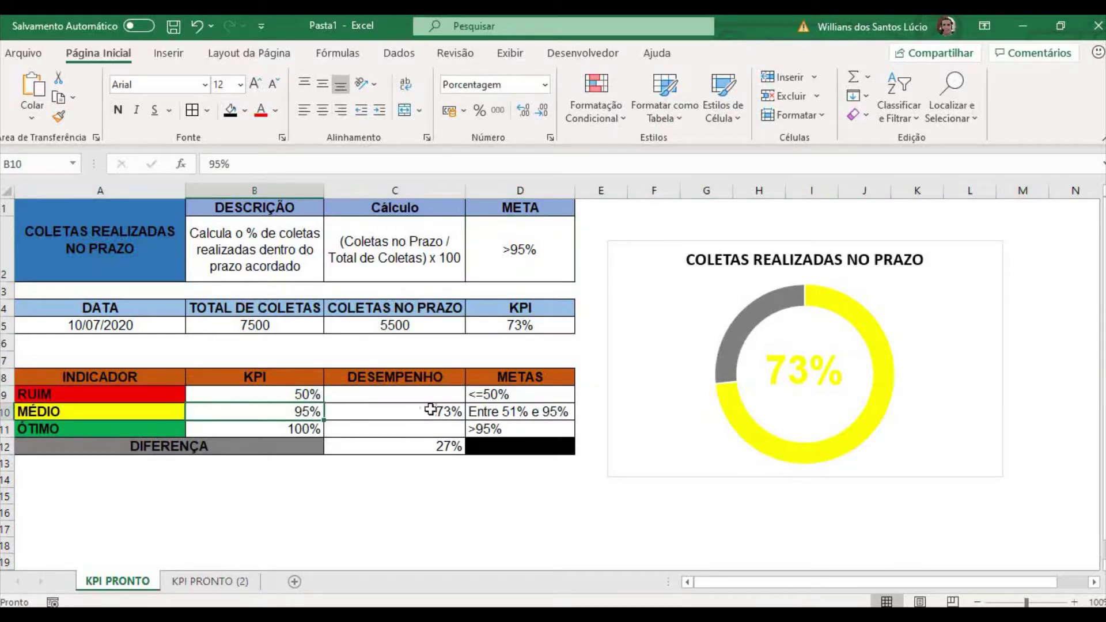
{"action": "left_click", "coordinate": [507, 395]}
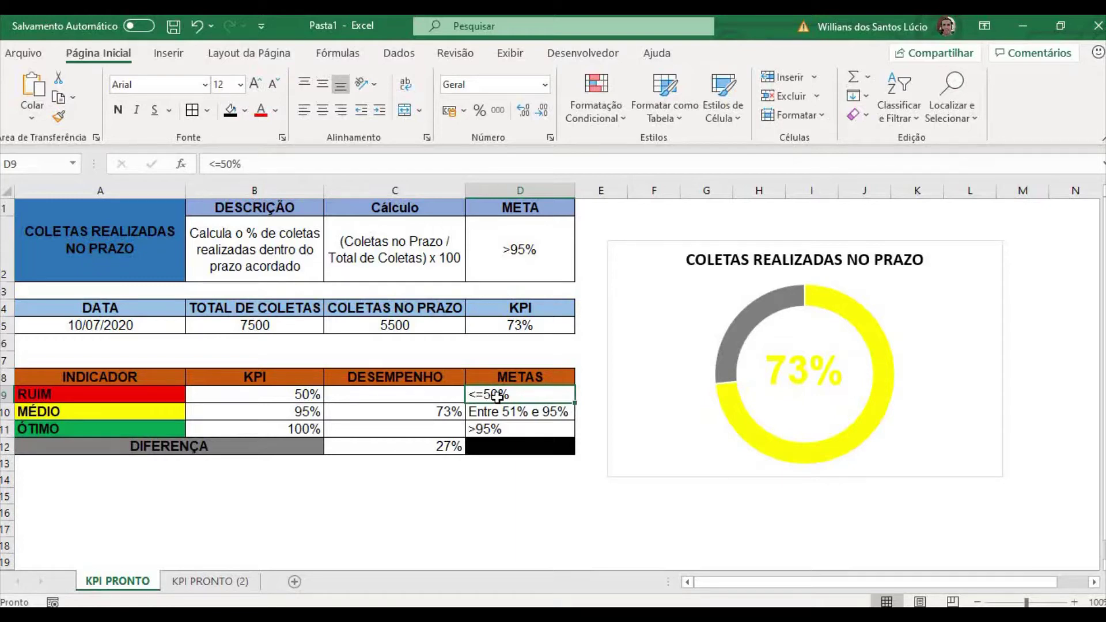
{"action": "left_click", "coordinate": [6, 398]}
{"action": "left_click", "coordinate": [501, 397]}
{"action": "left_click", "coordinate": [507, 414]}
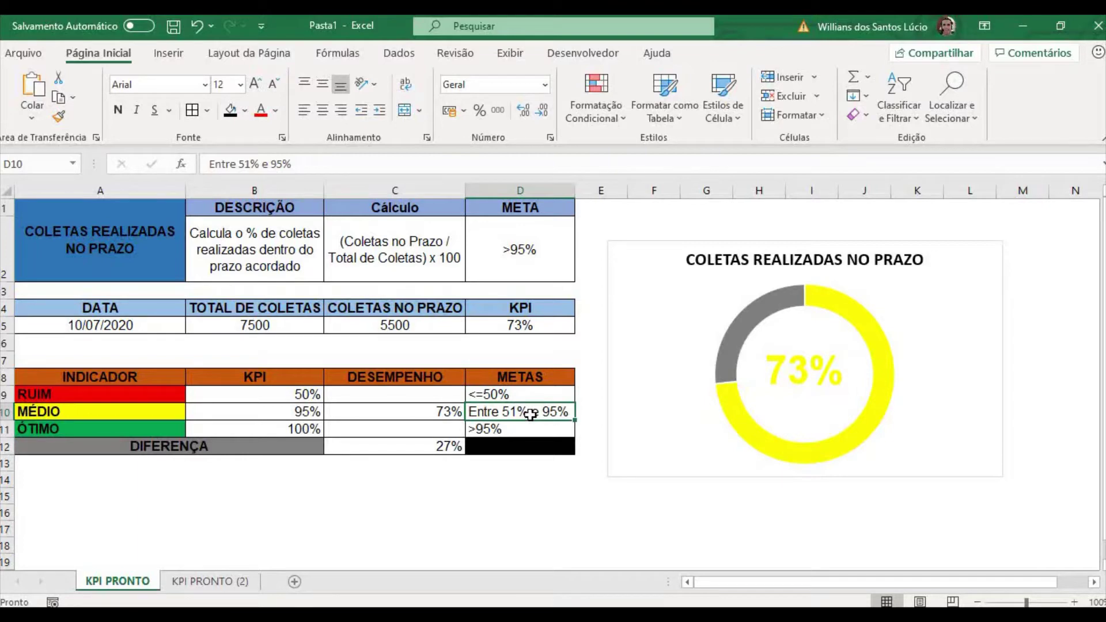
{"action": "left_click", "coordinate": [4, 412]}
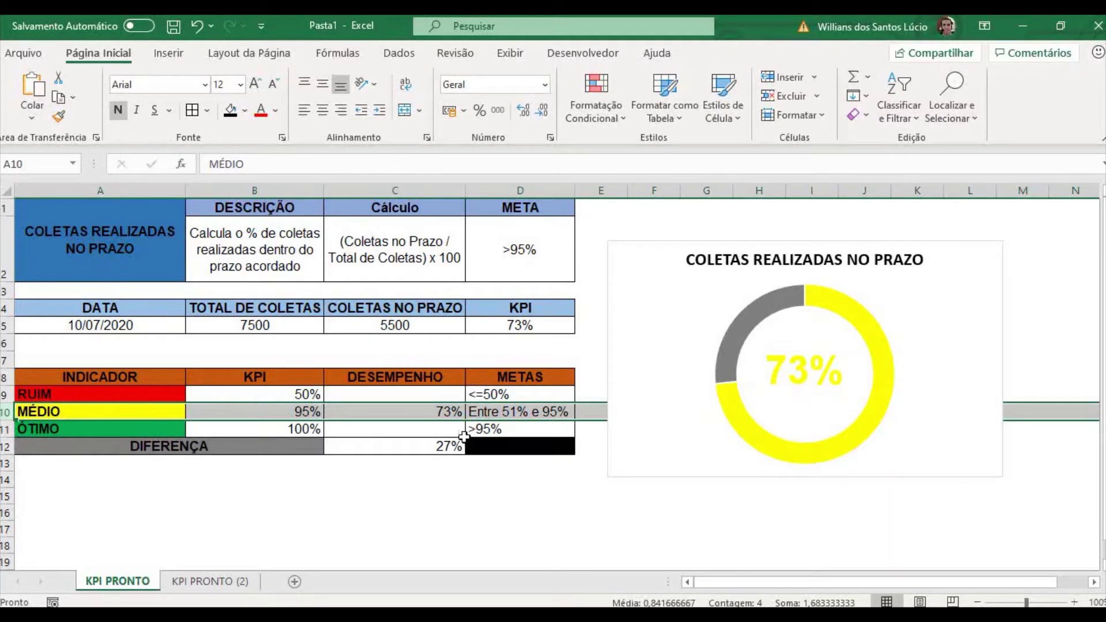
{"action": "left_click", "coordinate": [491, 429]}
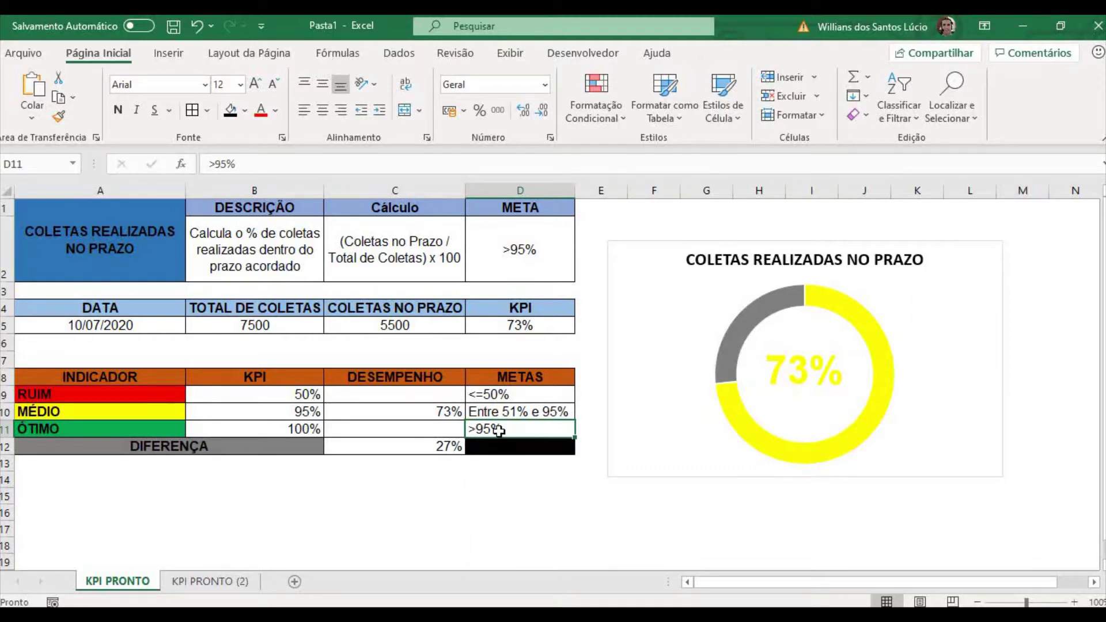
{"action": "left_click", "coordinate": [4, 429]}
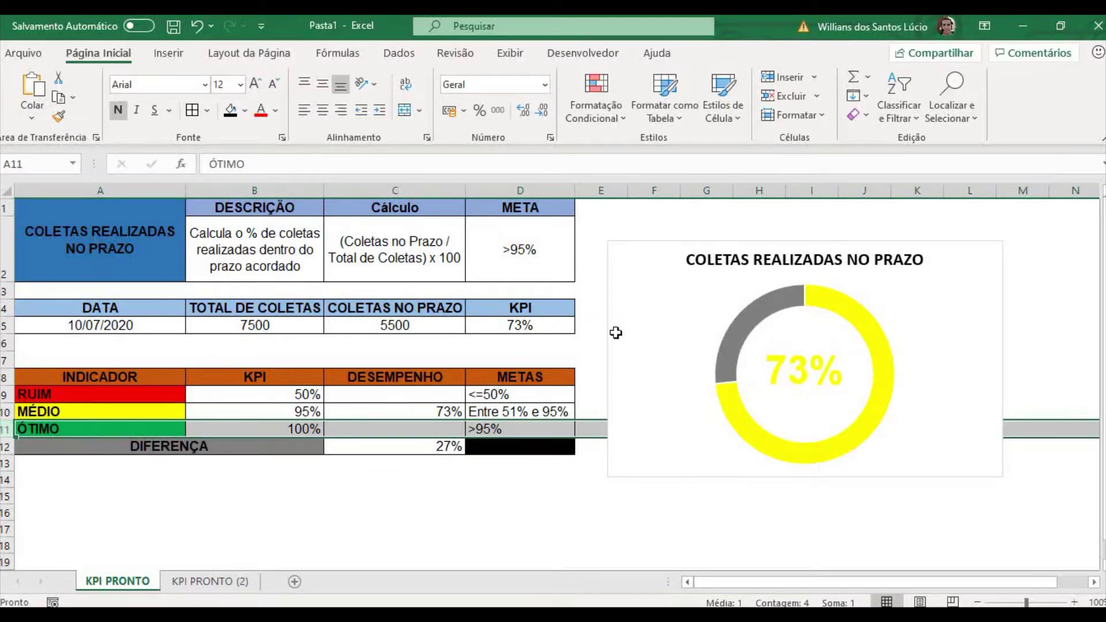
{"action": "left_click", "coordinate": [4, 449]}
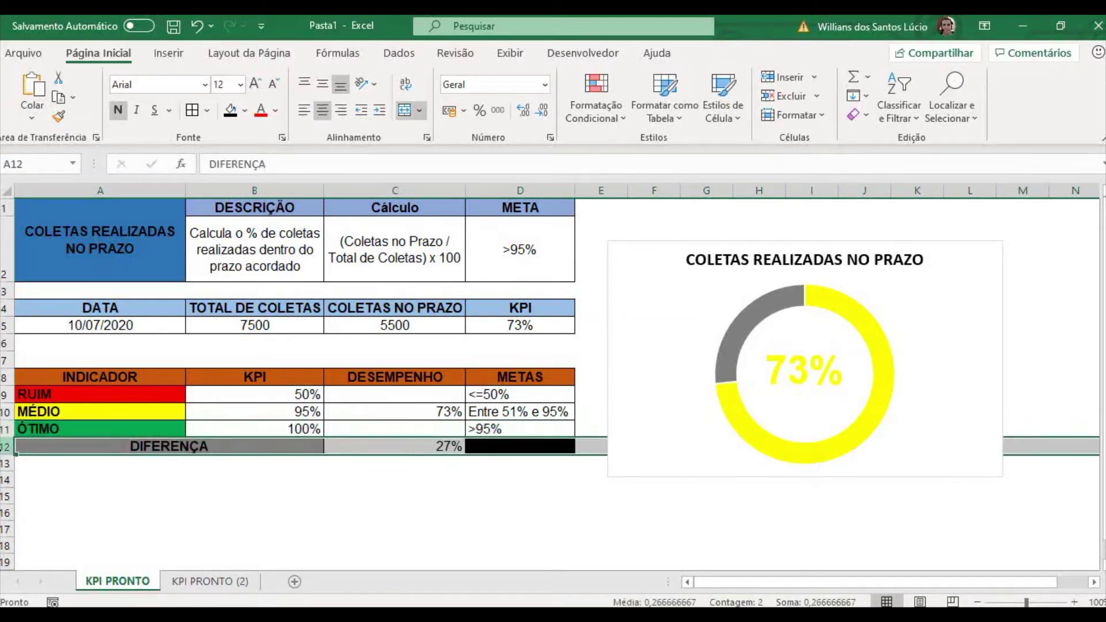
{"action": "left_click", "coordinate": [415, 449]}
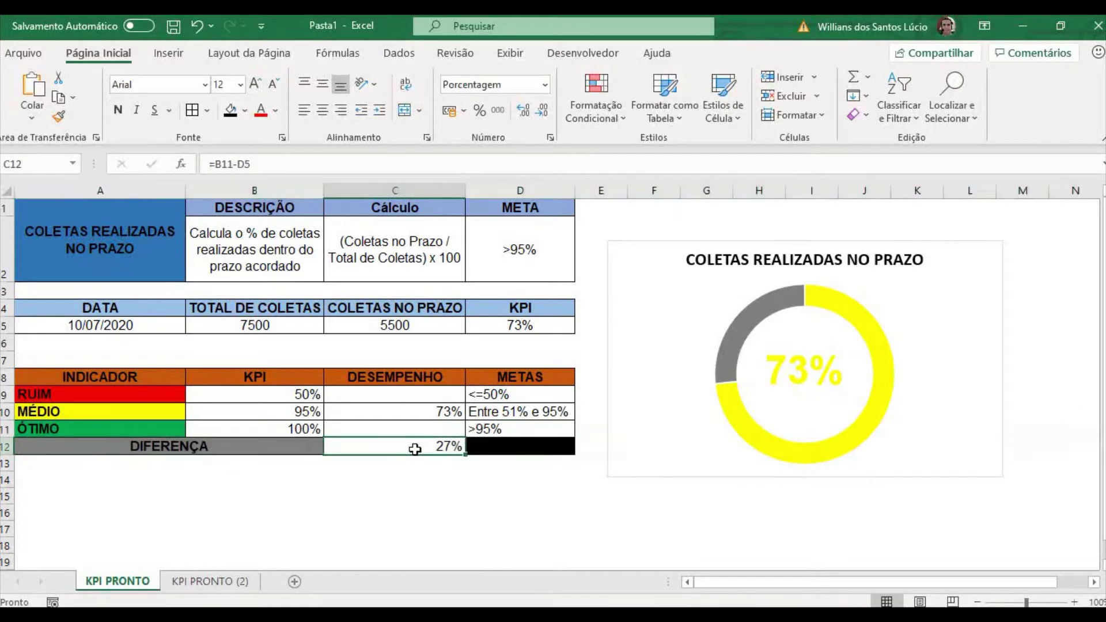
{"action": "left_click", "coordinate": [226, 428]}
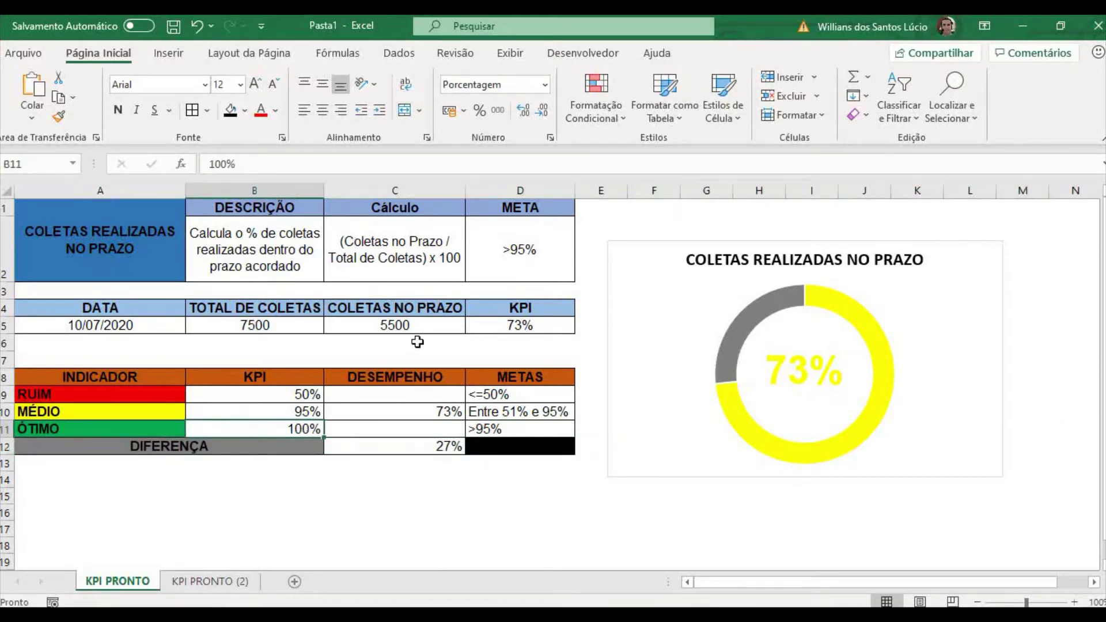
Step: Set COLETAS NO PRAZO in C5 to 7500 and check the KPI and DIFERENÇA cells
{"action": "left_click", "coordinate": [410, 325]}
{"action": "type", "text": "7"}
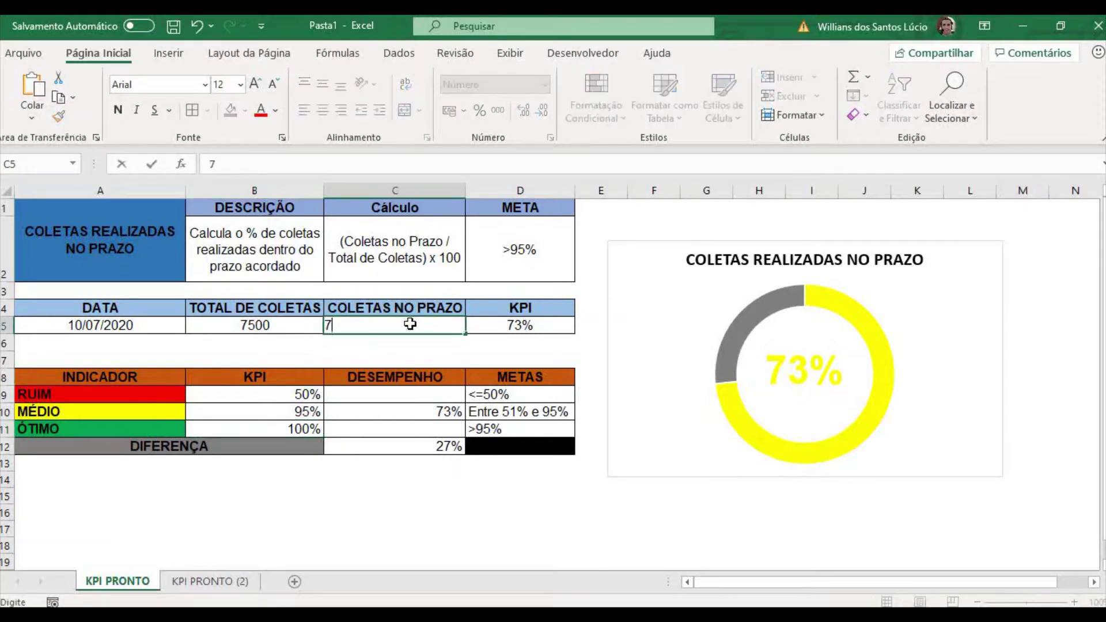
{"action": "type", "text": "500"}
{"action": "left_click", "coordinate": [245, 329]}
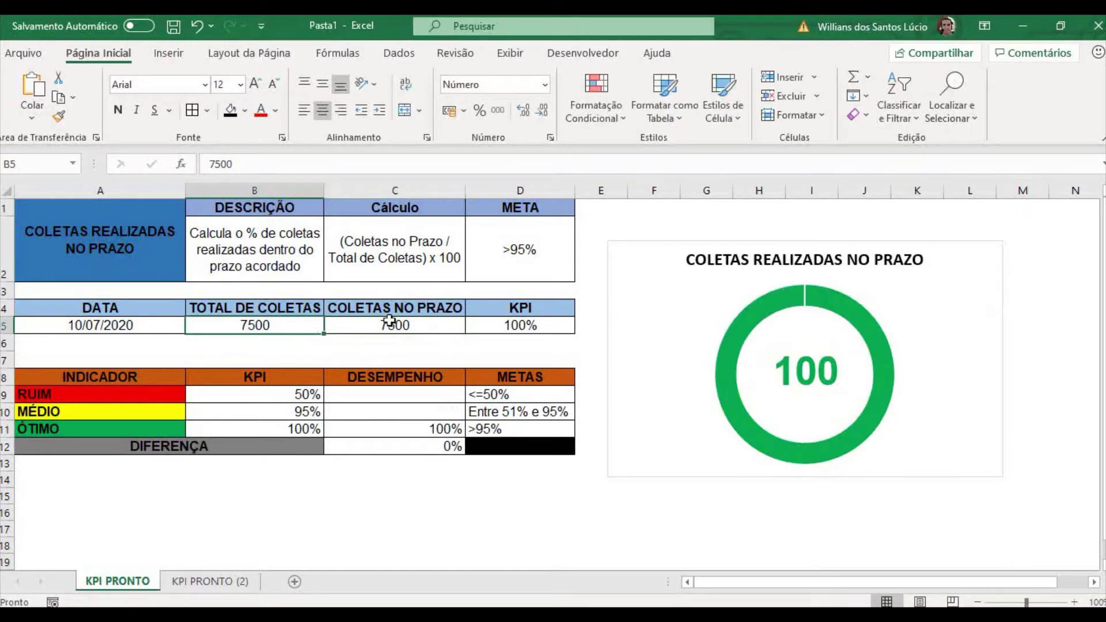
{"action": "left_click", "coordinate": [501, 326]}
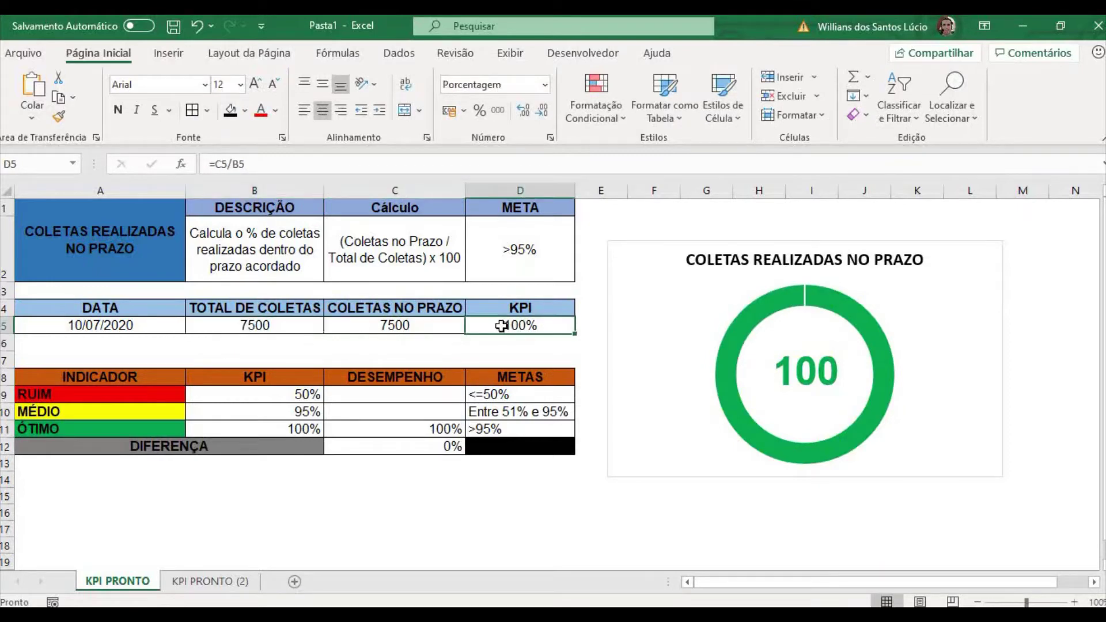
{"action": "left_click", "coordinate": [419, 448]}
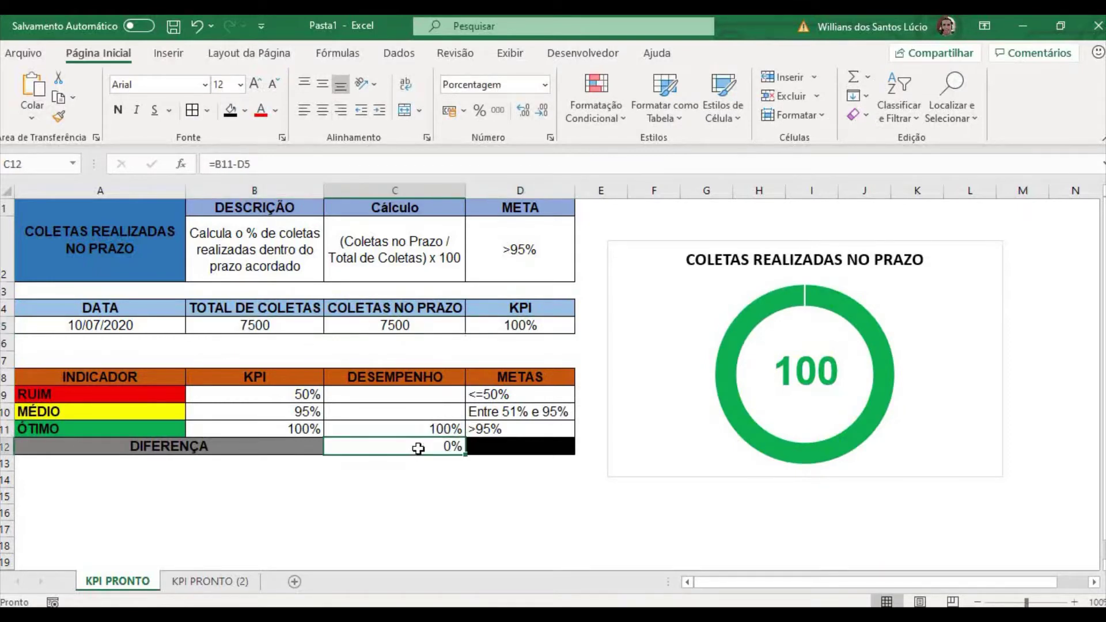
Step: Set COLETAS NO PRAZO in C5 to 1000 and check the recalculated KPI and DIFERENÇA cells
{"action": "left_click", "coordinate": [424, 327]}
{"action": "type", "text": "1000"}
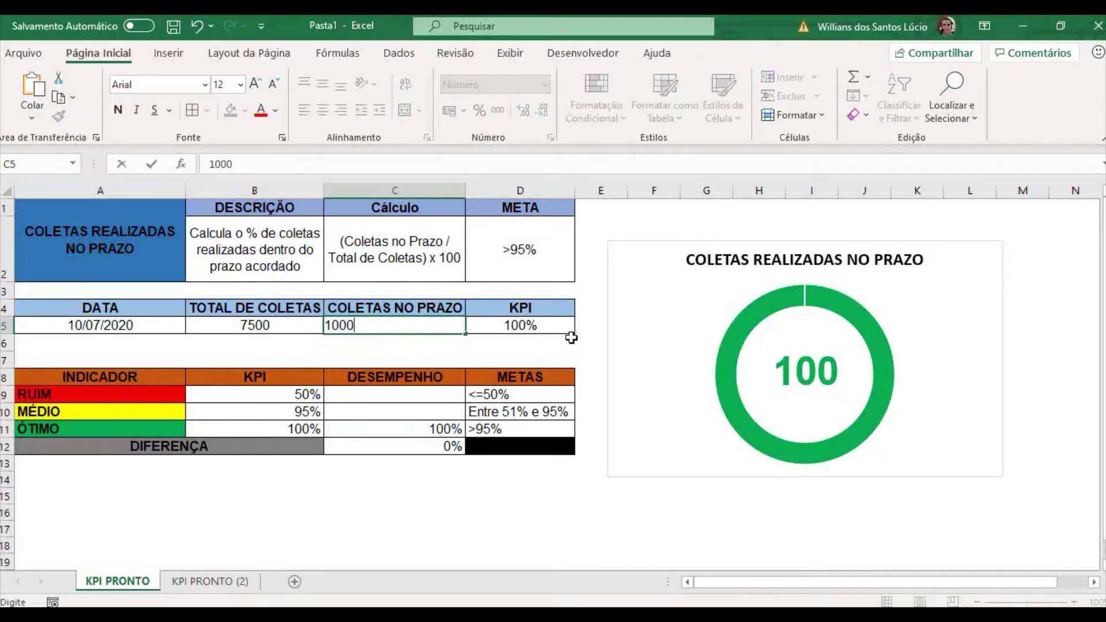
{"action": "left_click", "coordinate": [571, 339]}
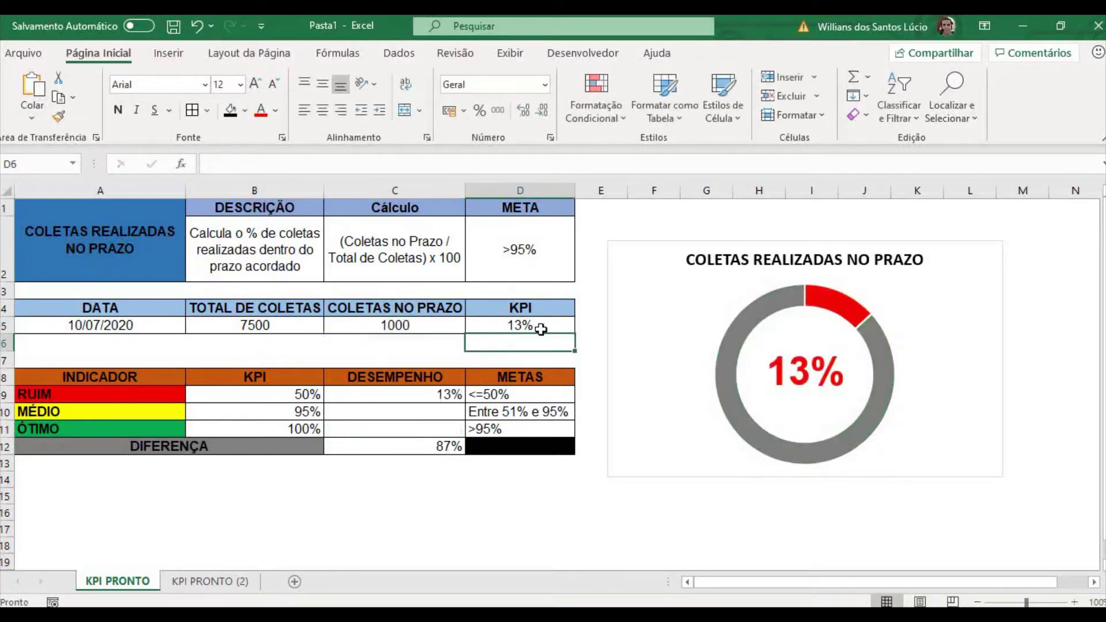
{"action": "left_click", "coordinate": [538, 327]}
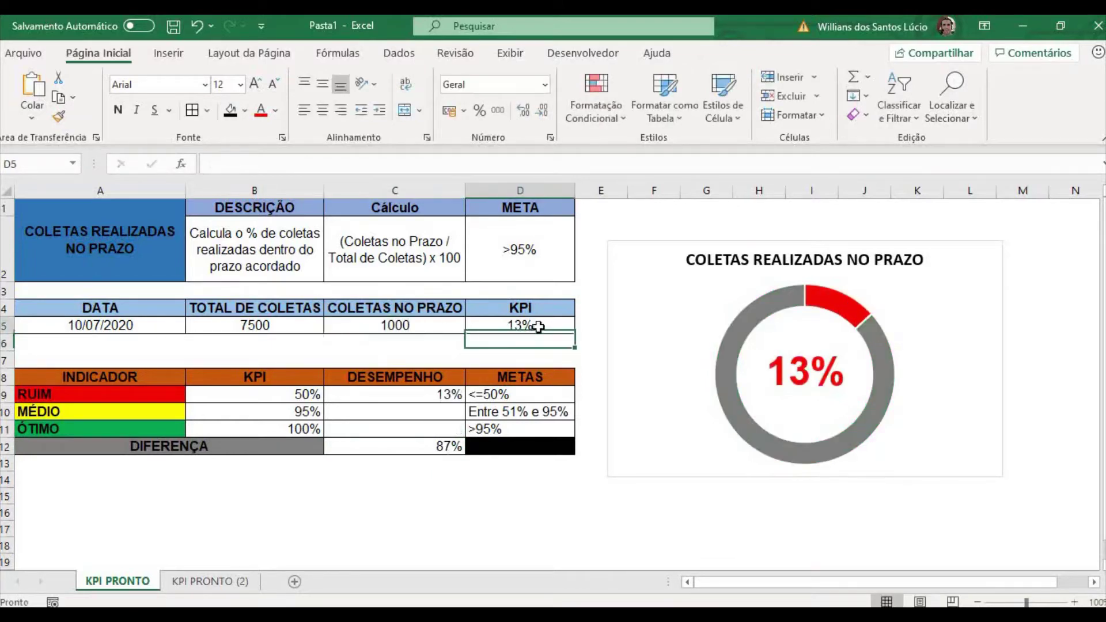
{"action": "left_click", "coordinate": [436, 451]}
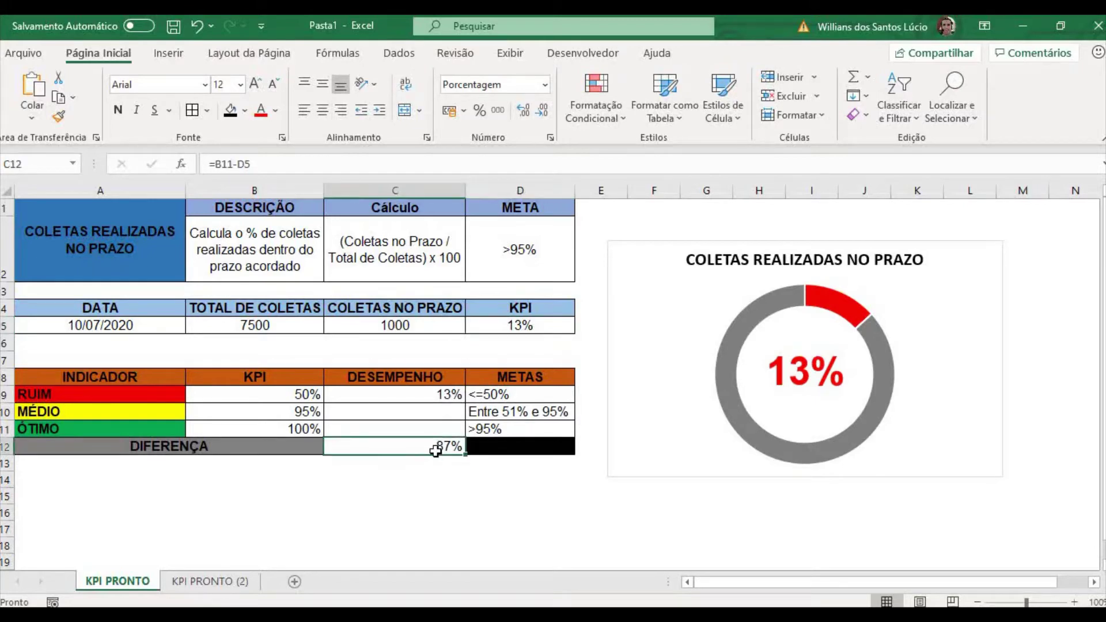
{"action": "left_click", "coordinate": [403, 498]}
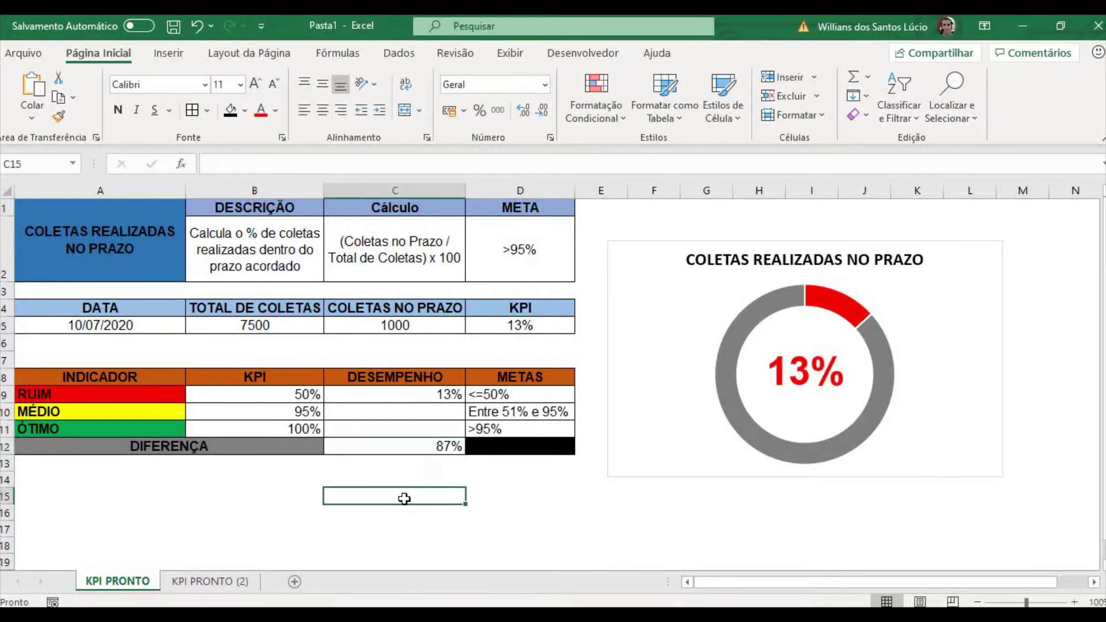
Step: Set COLETAS NO PRAZO in C5 to 5500 and check the KPI and the MÉDIO row's DESEMPENHO formula
{"action": "left_click", "coordinate": [407, 327]}
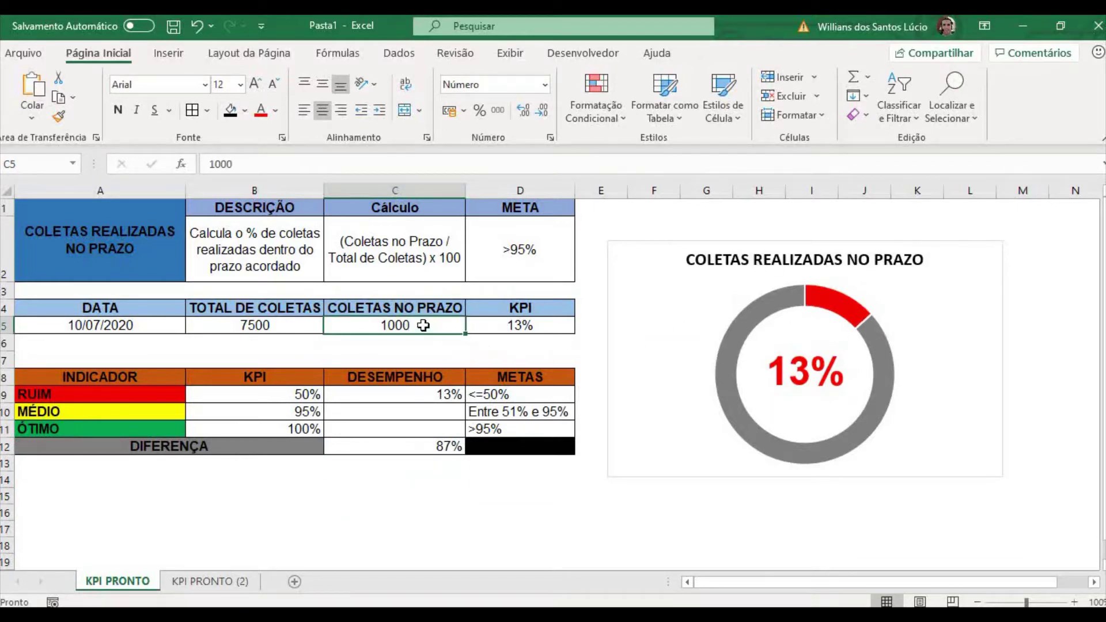
{"action": "type", "text": "55"}
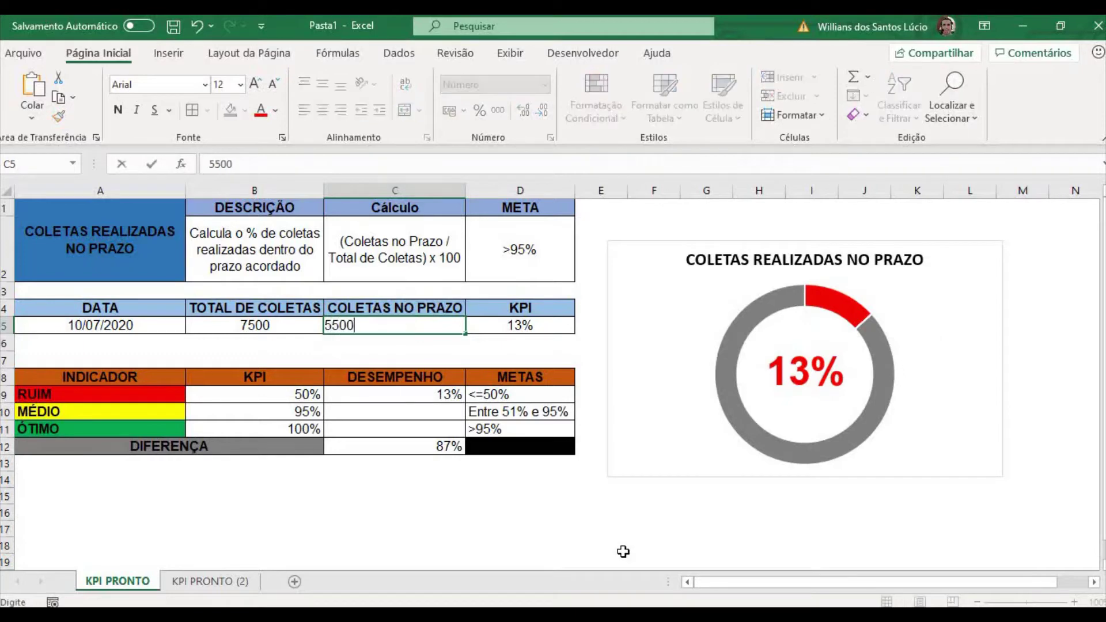
{"action": "key", "text": "Return"}
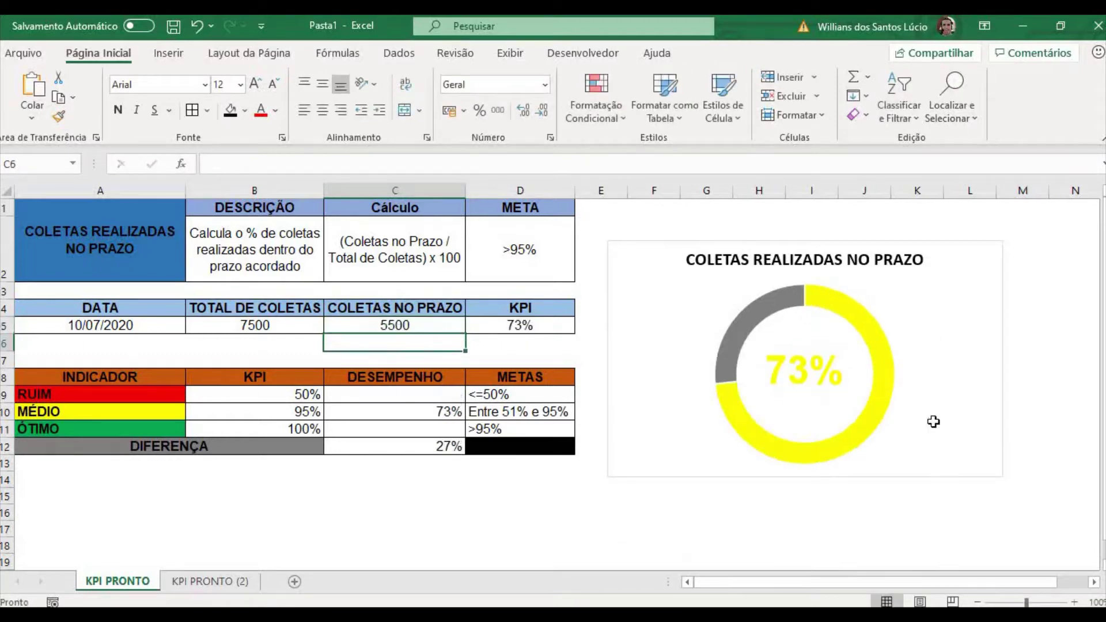
{"action": "left_click", "coordinate": [516, 326]}
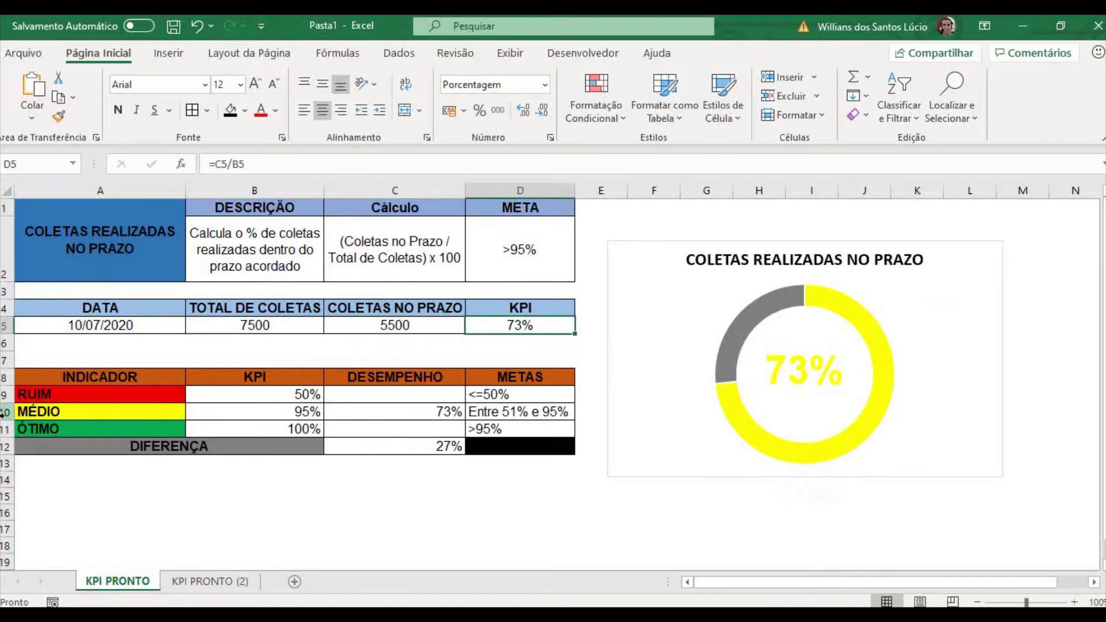
{"action": "left_click", "coordinate": [21, 412]}
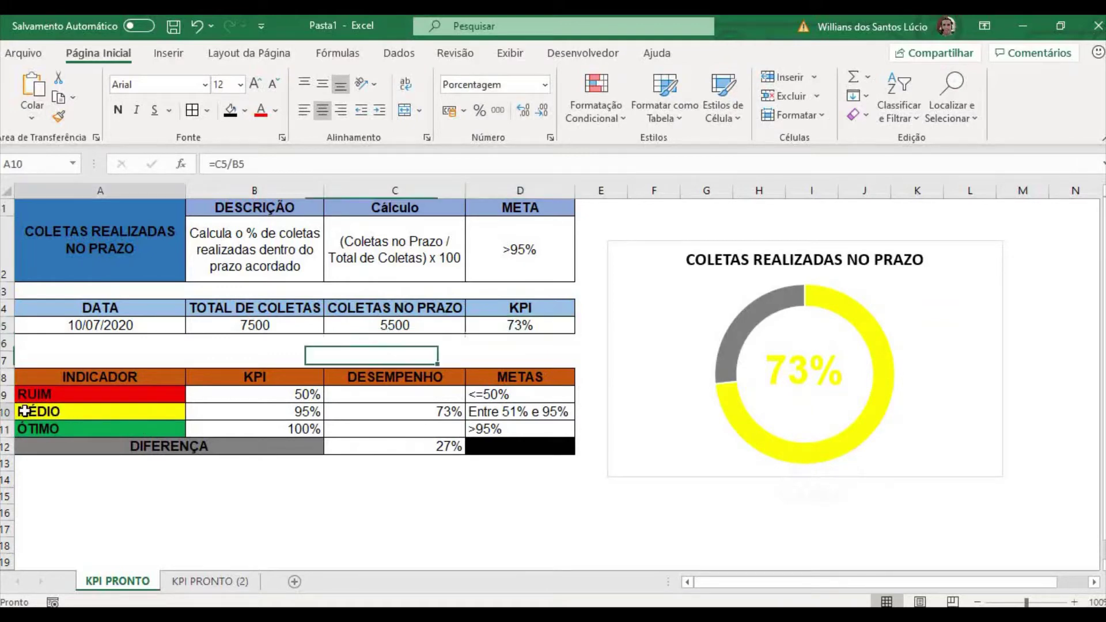
{"action": "left_click", "coordinate": [439, 411]}
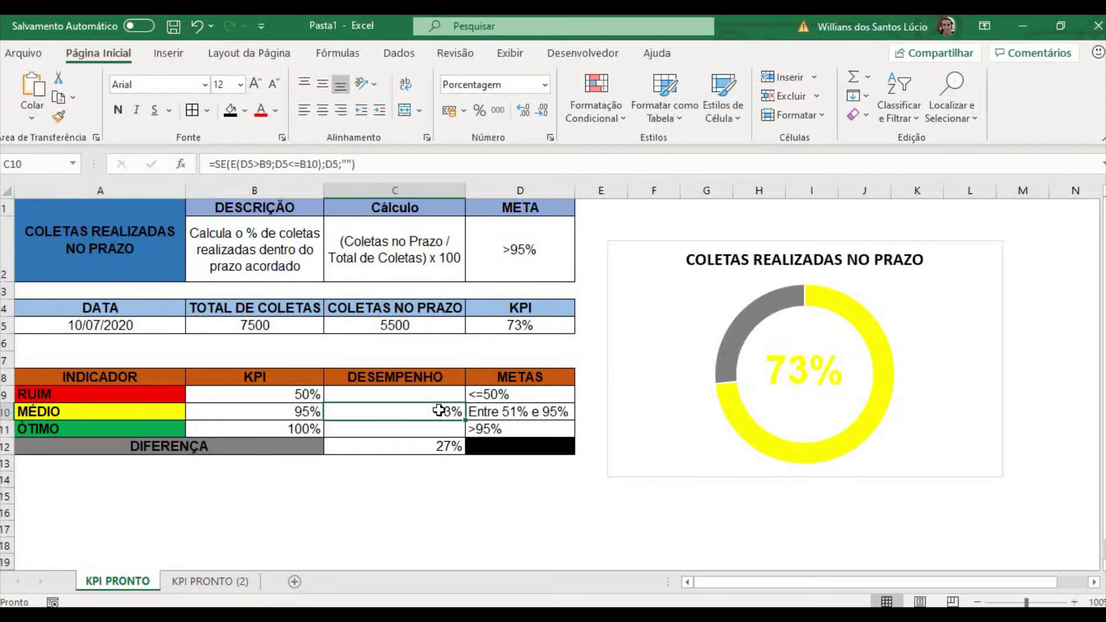
Step: Set COLETAS NO PRAZO in C5 to 7300
{"action": "left_click", "coordinate": [432, 327]}
{"action": "type", "text": "7"}
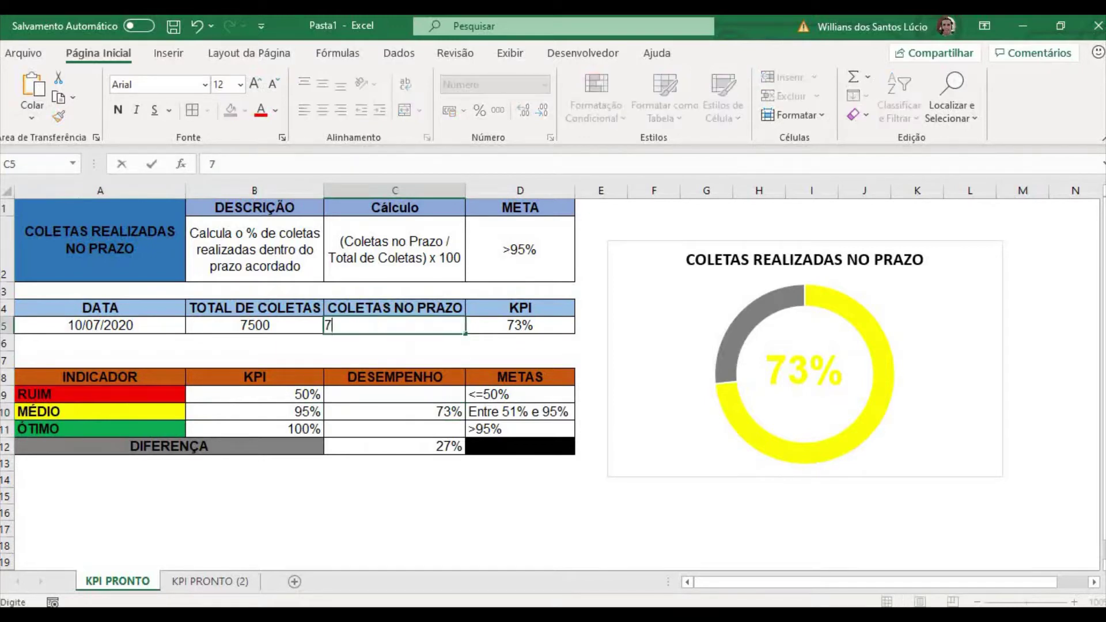
{"action": "type", "text": "300"}
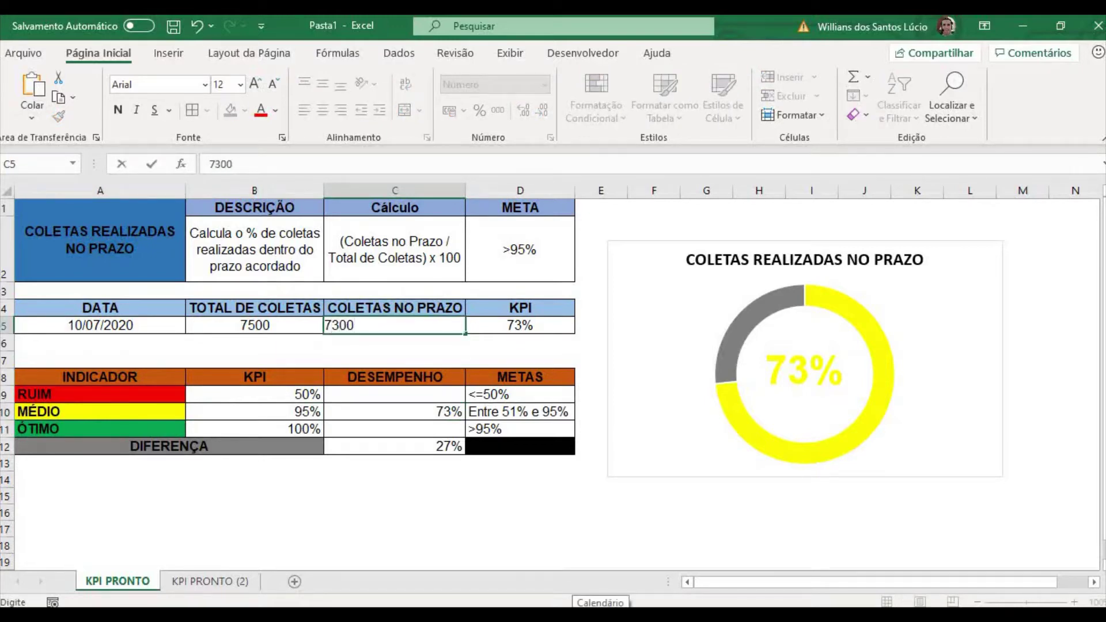
{"action": "key", "text": "Return"}
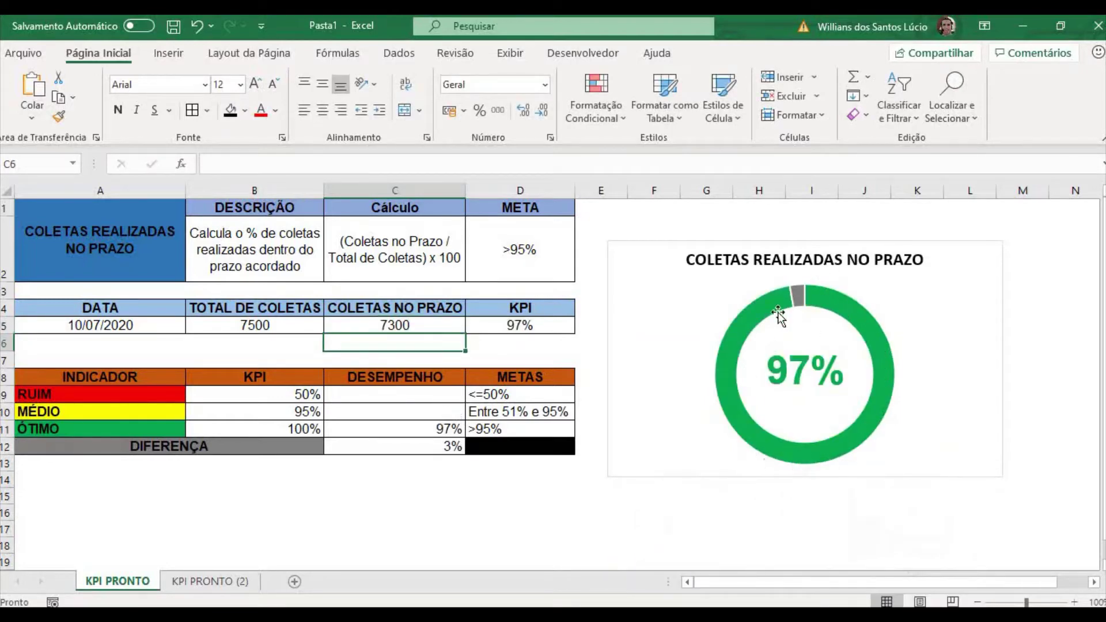
Step: Check the KPI formula in D5, the ÓTIMO row's DESEMPENHO formula in C11 and the matching doughnut chart segment
{"action": "left_click", "coordinate": [539, 327]}
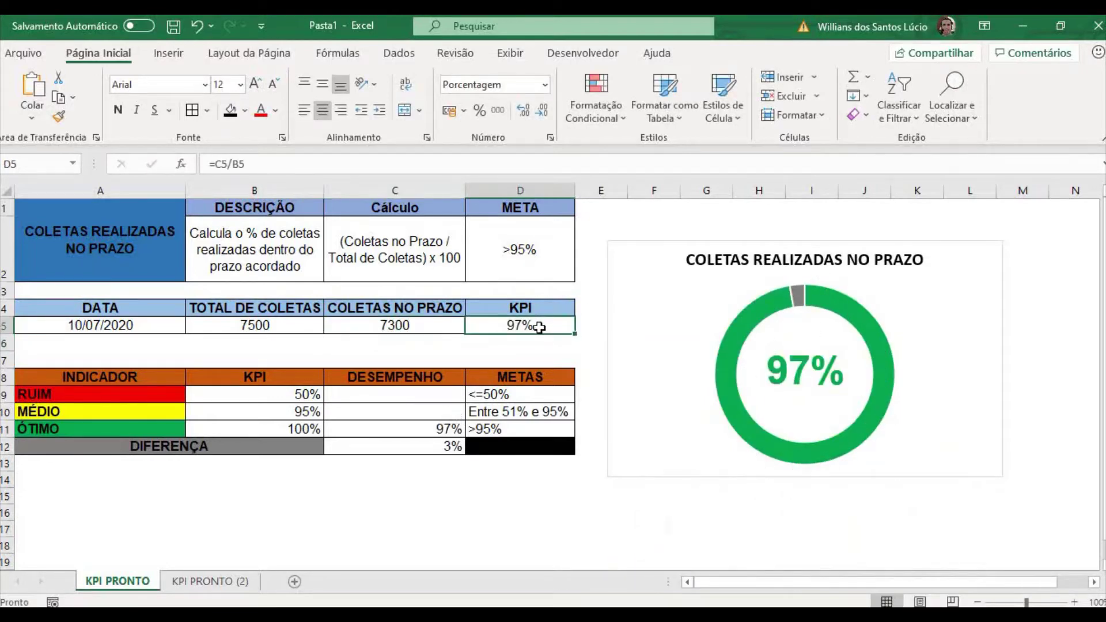
{"action": "left_click", "coordinate": [81, 429]}
{"action": "left_click", "coordinate": [403, 428]}
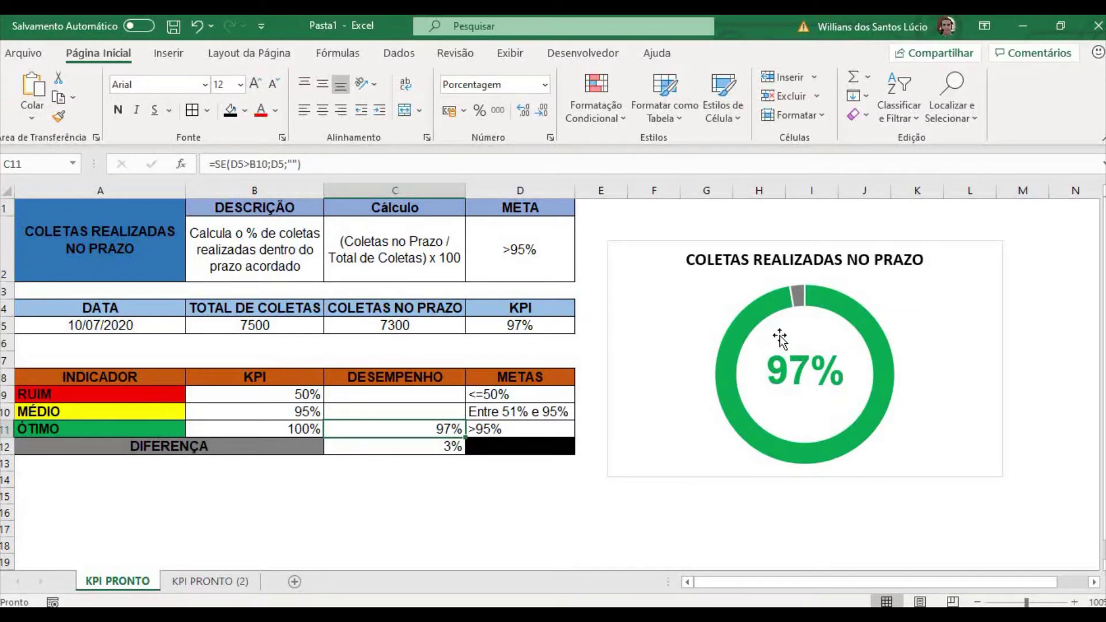
{"action": "mouse_move", "coordinate": [869, 330]}
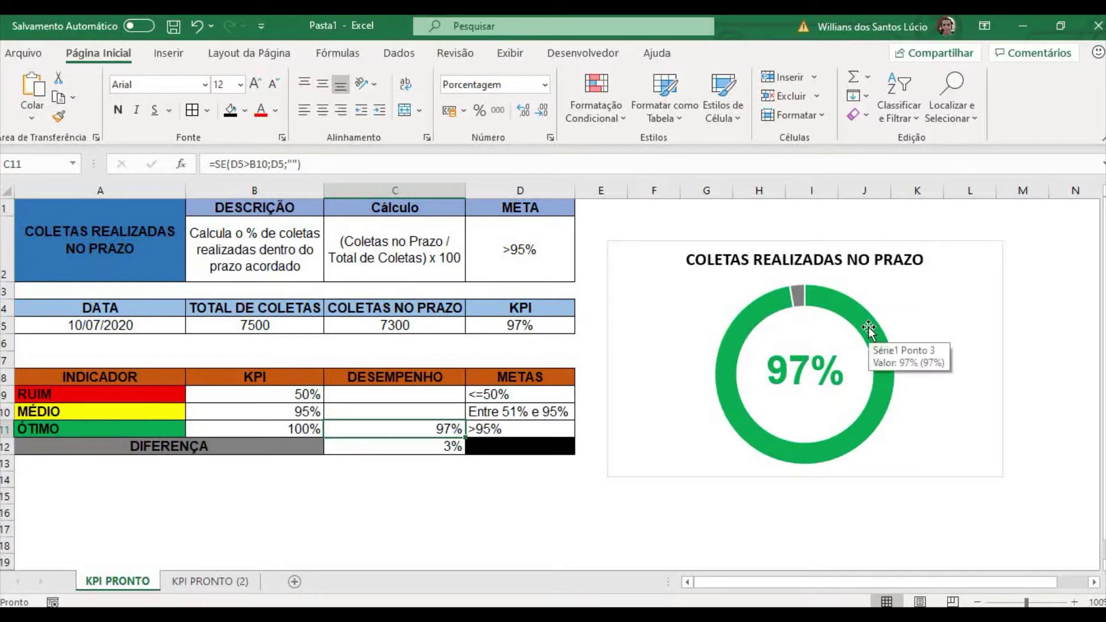
Step: Set COLETAS NO PRAZO in C5 to 1200 and inspect the performance and difference segments of the doughnut chart
{"action": "left_click", "coordinate": [402, 326]}
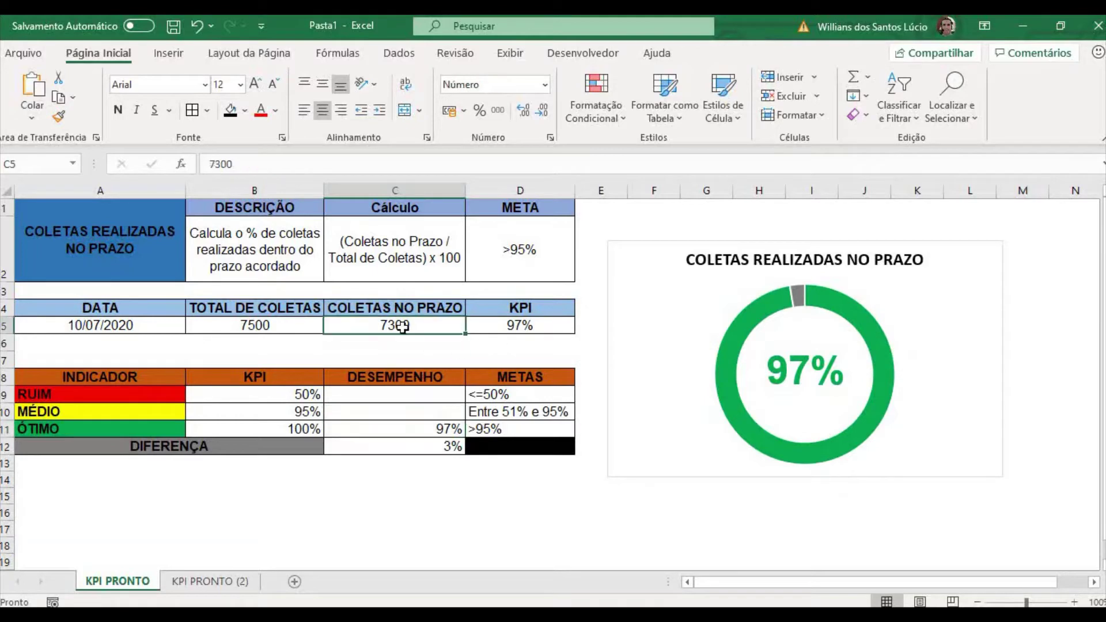
{"action": "type", "text": "1200"}
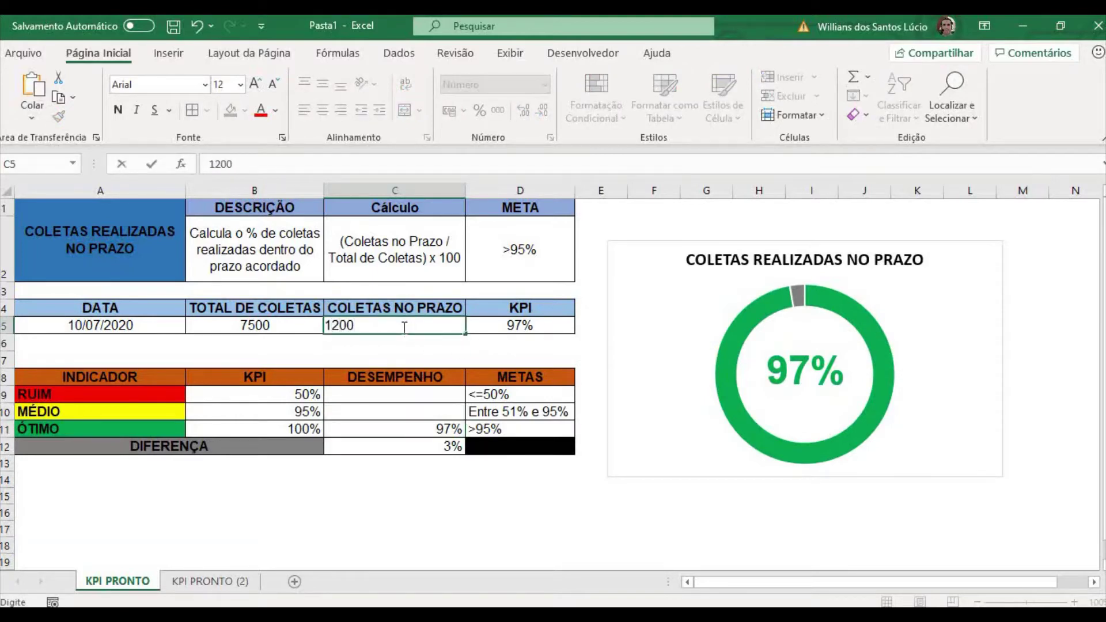
{"action": "key", "text": "Return"}
{"action": "mouse_move", "coordinate": [851, 320]}
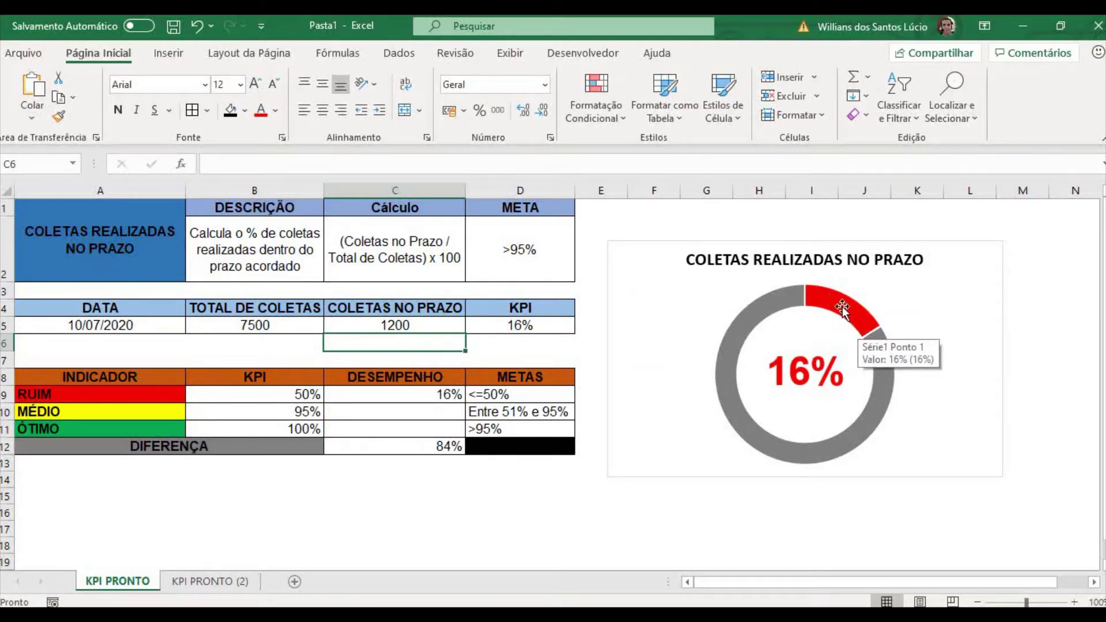
{"action": "mouse_move", "coordinate": [885, 392]}
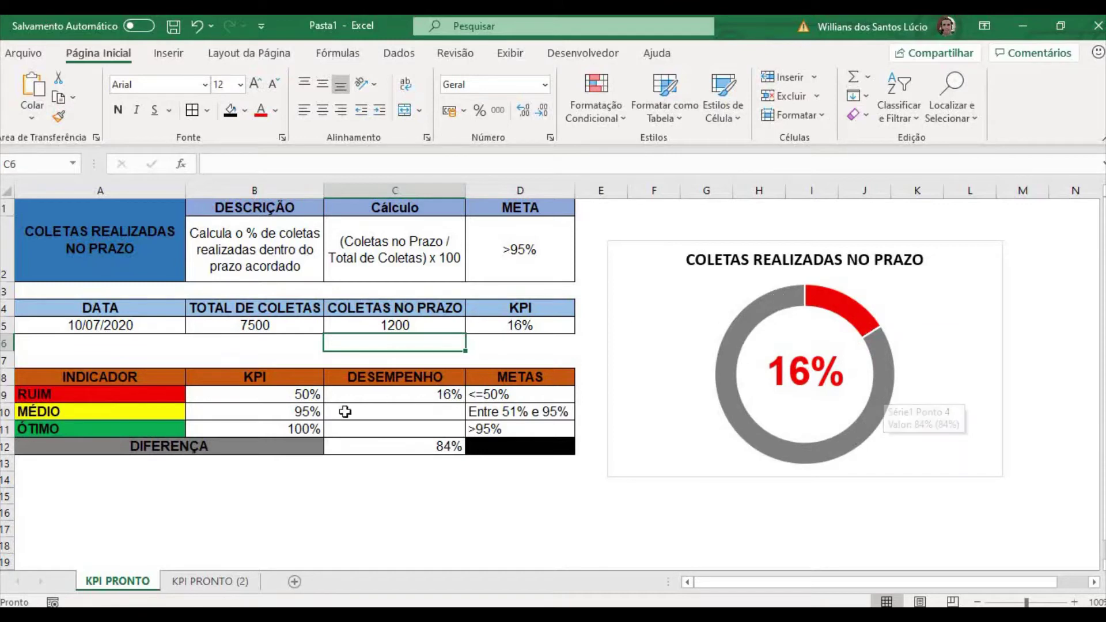
Step: Set COLETAS NO PRAZO in C5 to 5000 and compare the doughnut chart with the MÉDIO indicator
{"action": "left_click", "coordinate": [378, 329]}
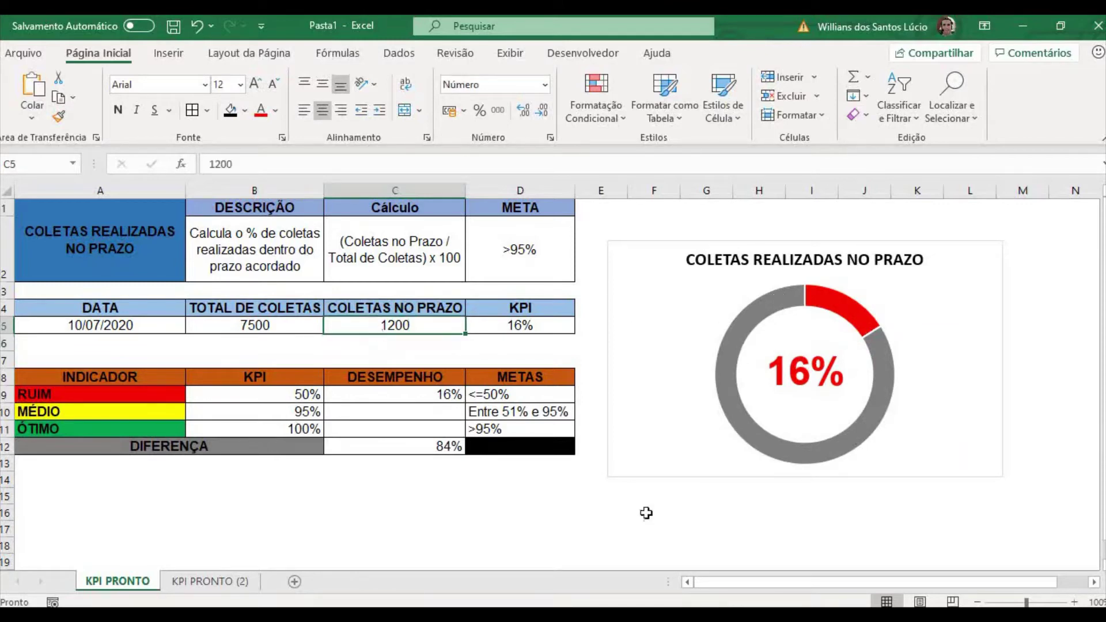
{"action": "type", "text": "5000"}
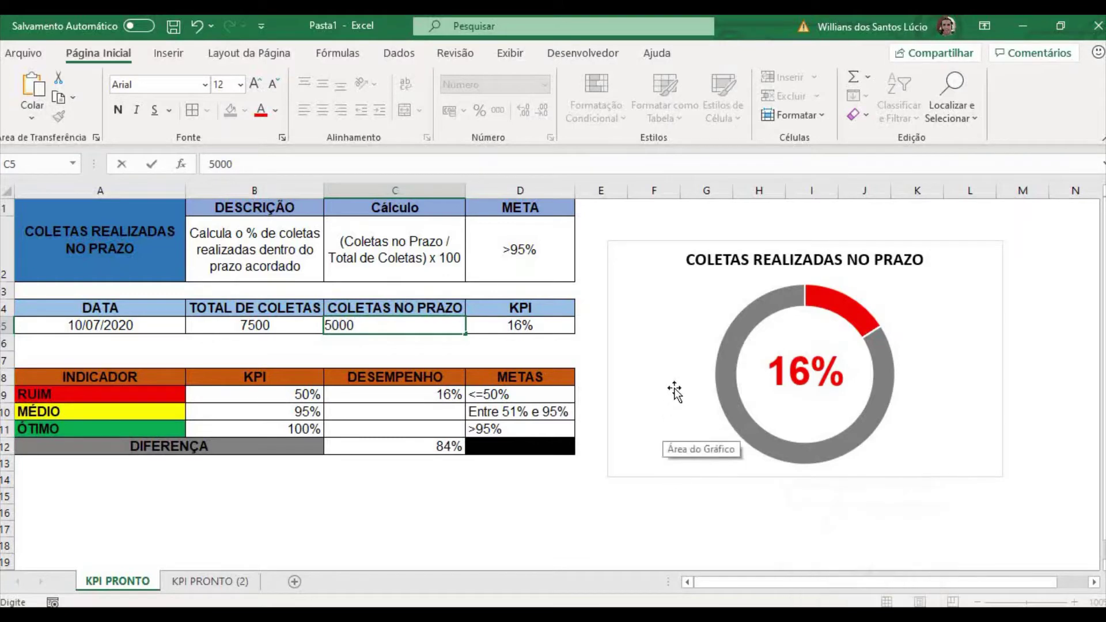
{"action": "left_click", "coordinate": [1086, 397]}
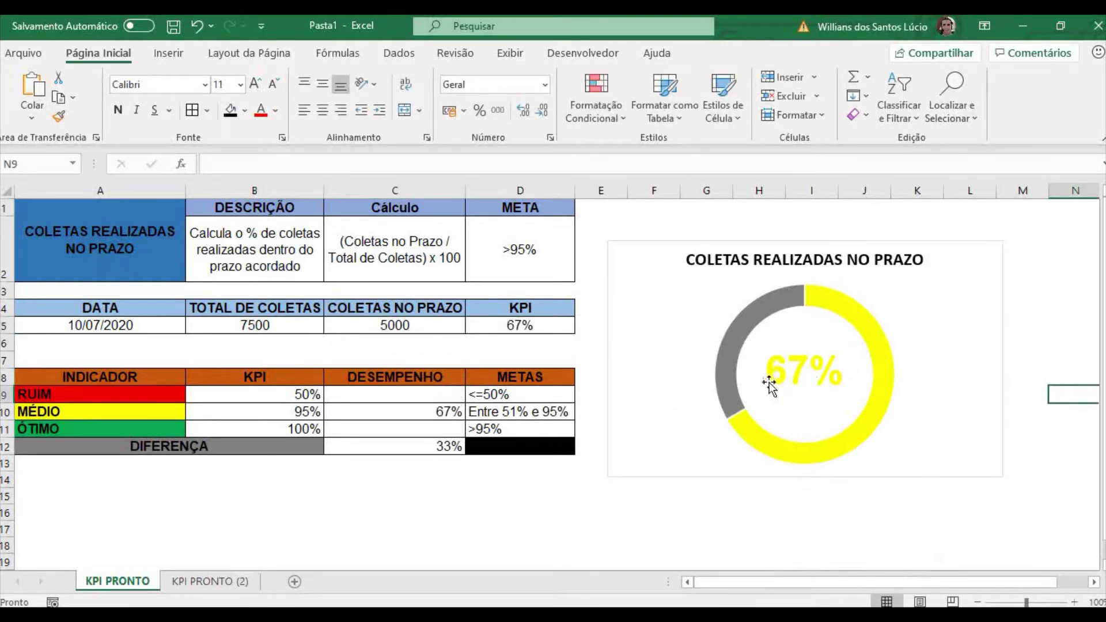
{"action": "mouse_move", "coordinate": [768, 302]}
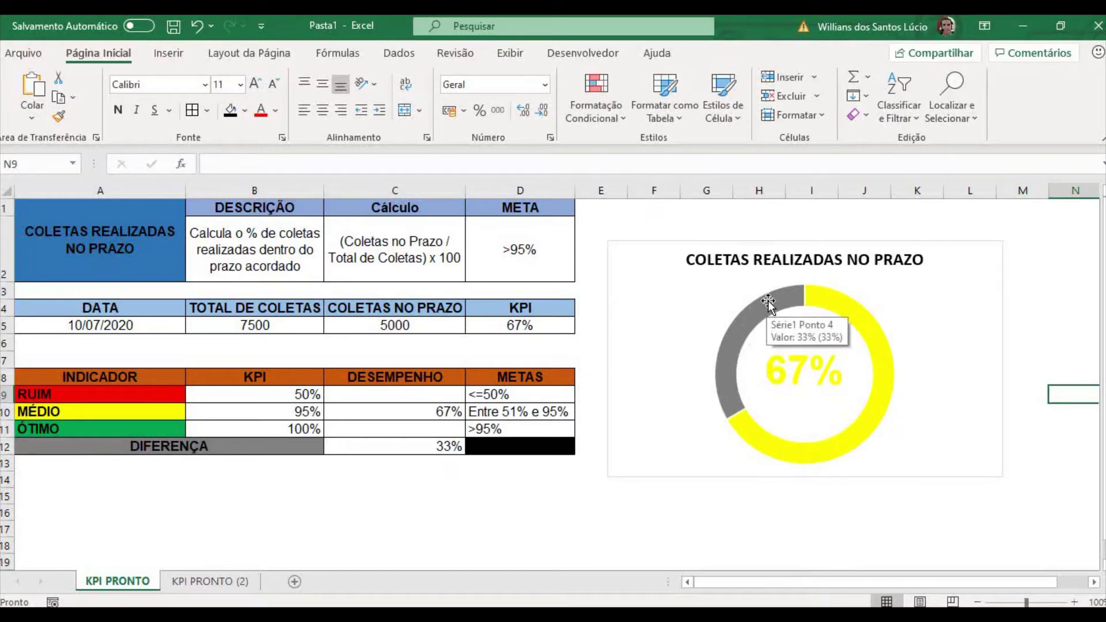
{"action": "left_click", "coordinate": [112, 414]}
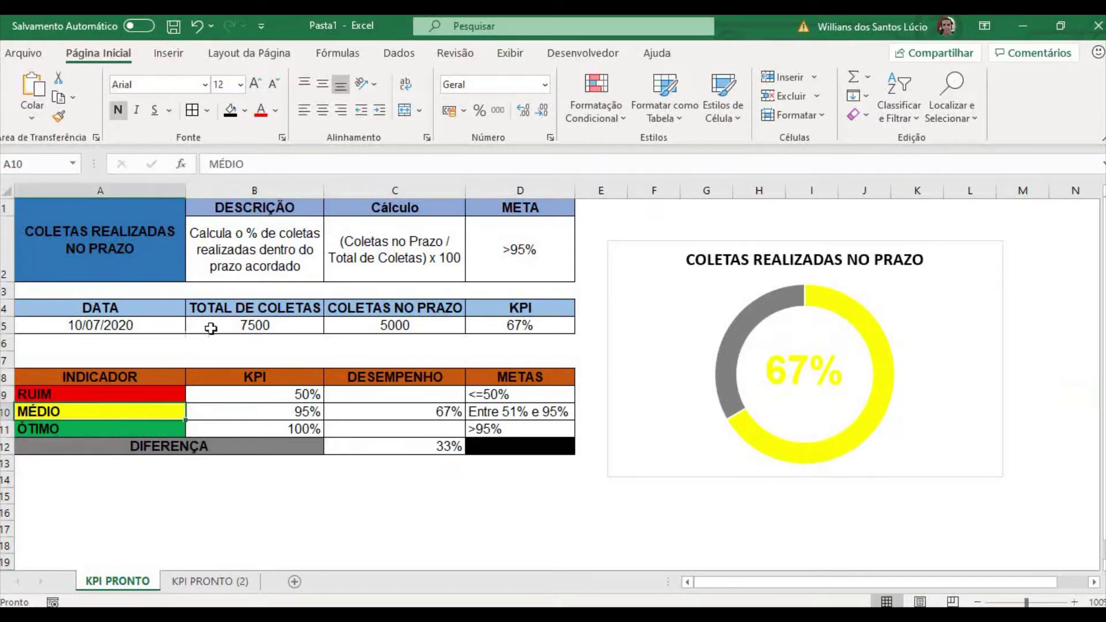
Step: Set COLETAS NO PRAZO in C5 to 7460 and compare the doughnut chart with the ÓTIMO indicator
{"action": "left_click", "coordinate": [365, 329]}
{"action": "type", "text": "74"}
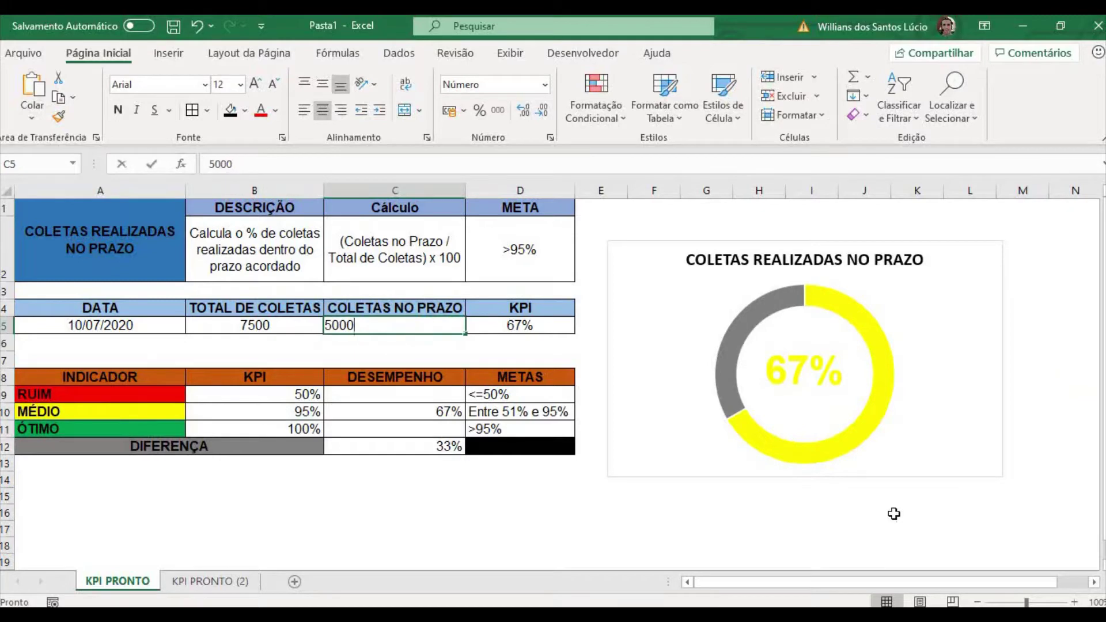
{"action": "type", "text": "60"}
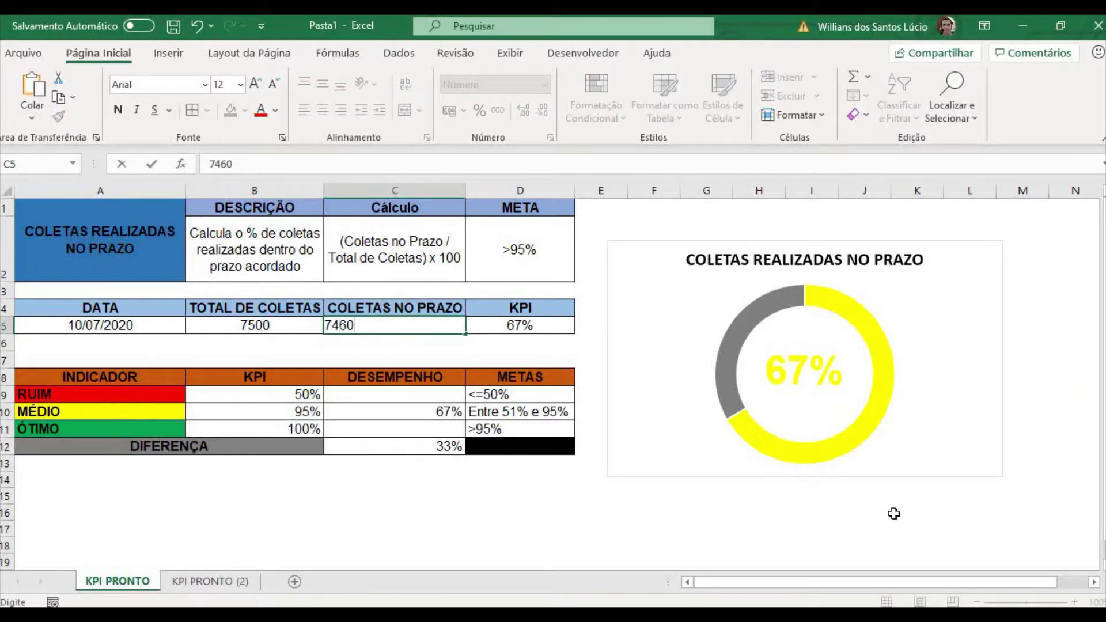
{"action": "left_click", "coordinate": [1034, 337]}
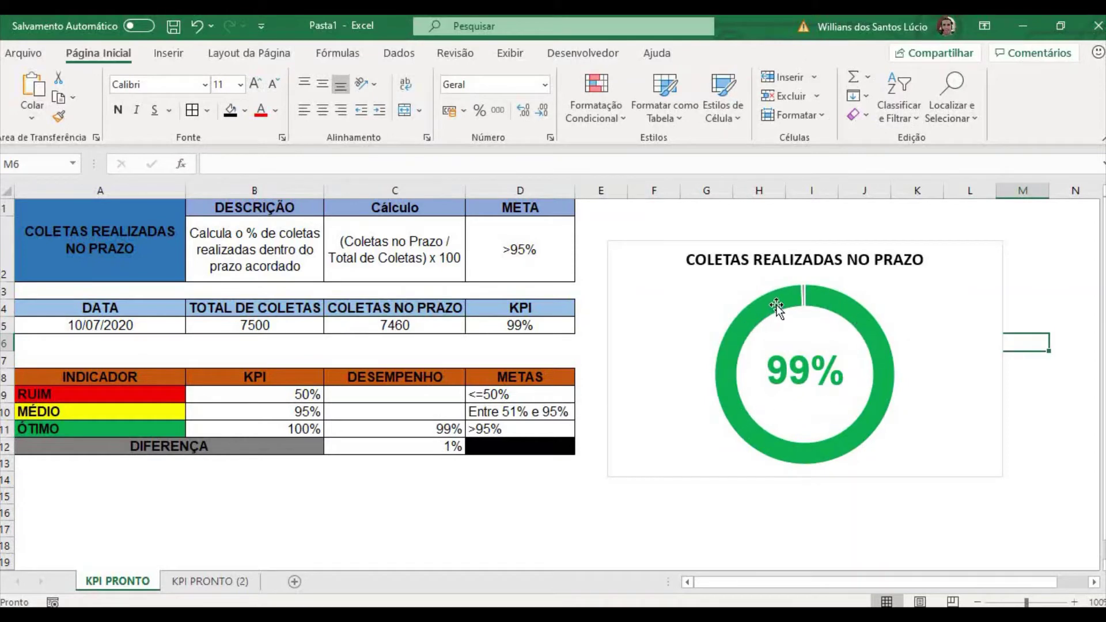
{"action": "left_click", "coordinate": [154, 432]}
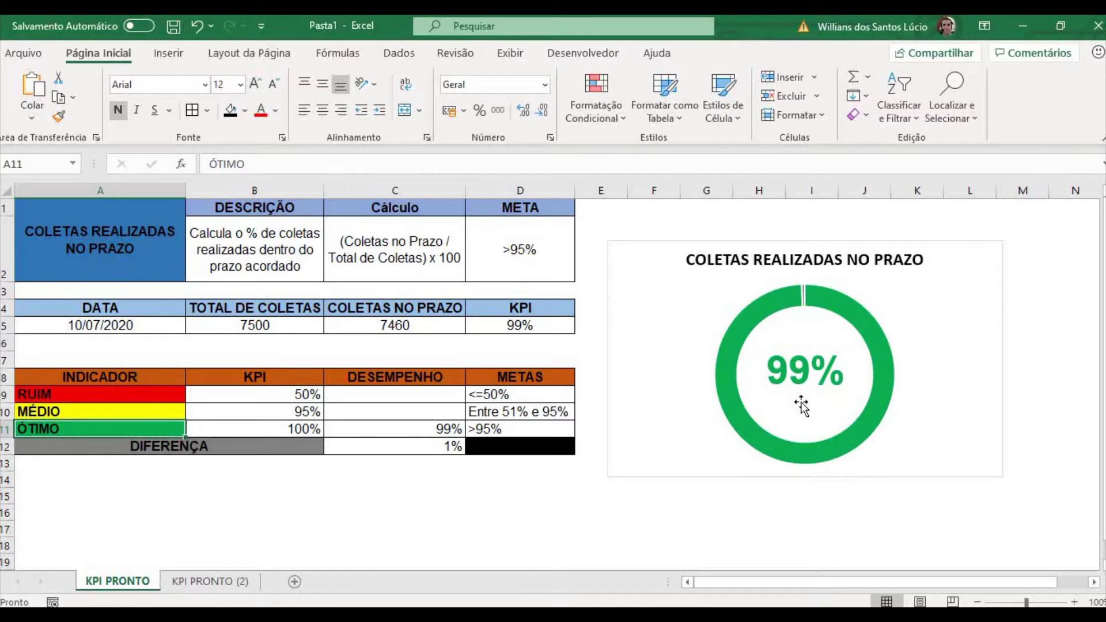
Step: Switch to the KPI PRONTO (2) sheet and review its KPI formula, METAS ranges and DESEMPENHO cells C9:C11
{"action": "left_click", "coordinate": [212, 582]}
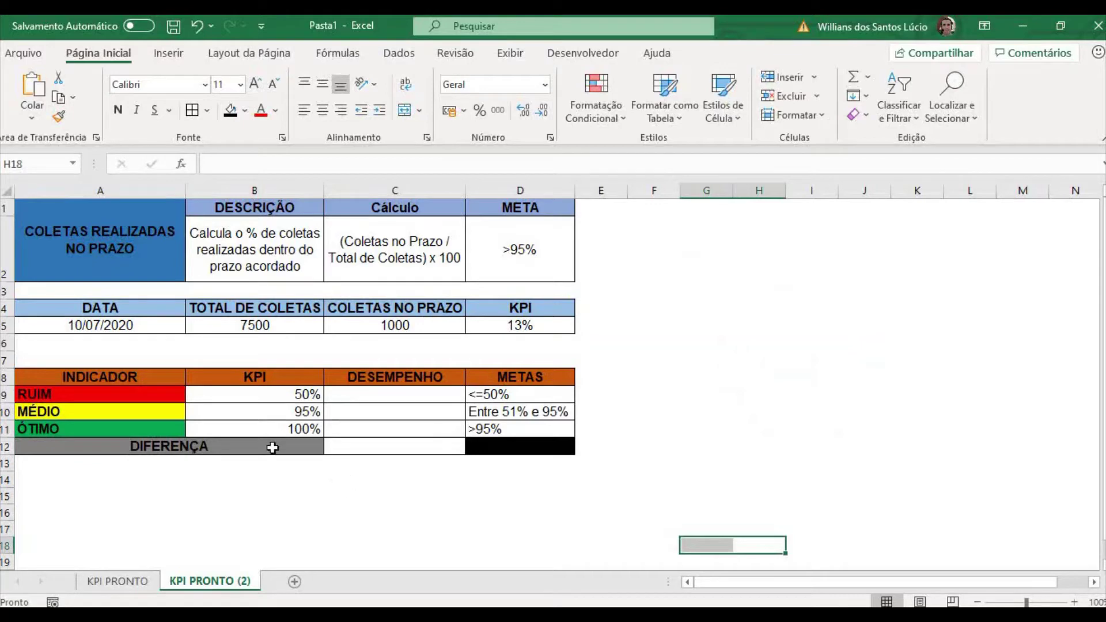
{"action": "left_click", "coordinate": [232, 457]}
{"action": "left_click", "coordinate": [513, 327]}
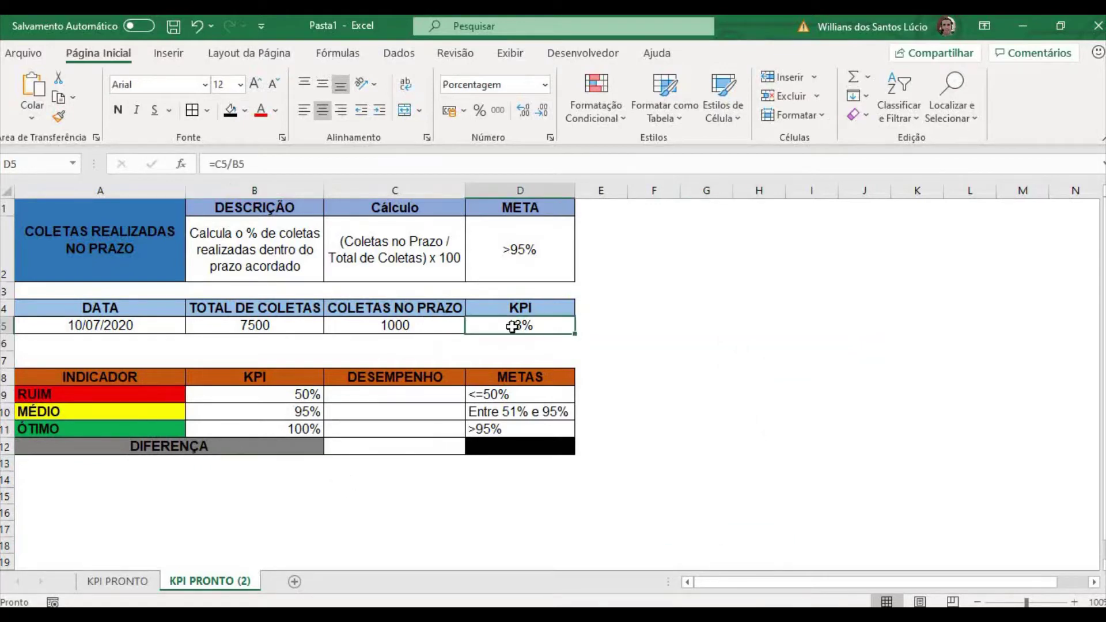
{"action": "left_click", "coordinate": [281, 428]}
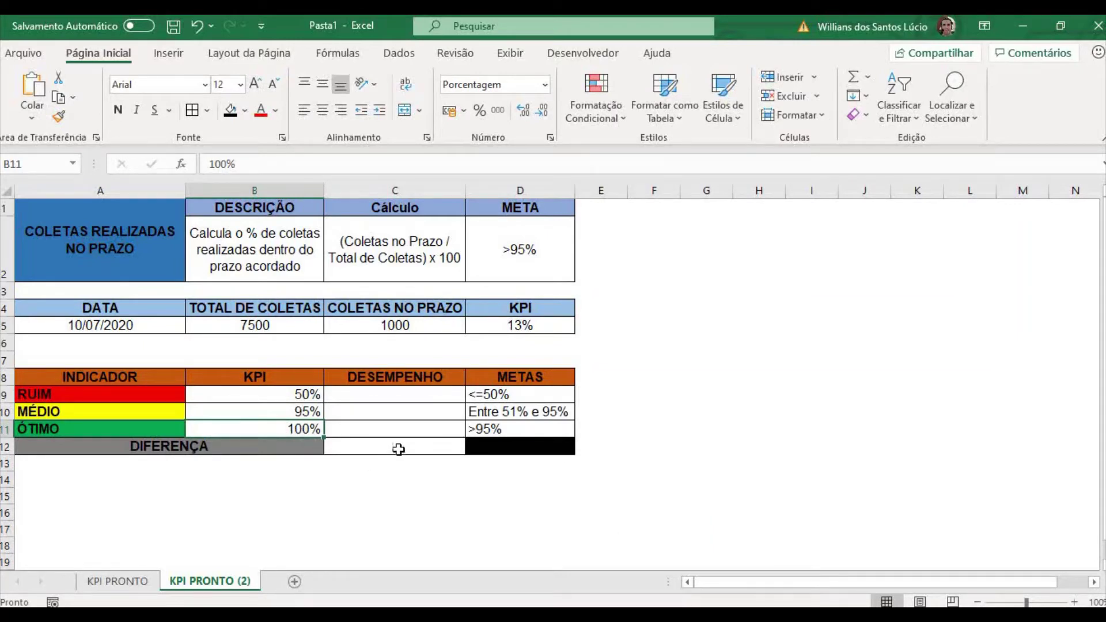
{"action": "left_click_drag", "start_coordinate": [500, 396], "coordinate": [514, 433]}
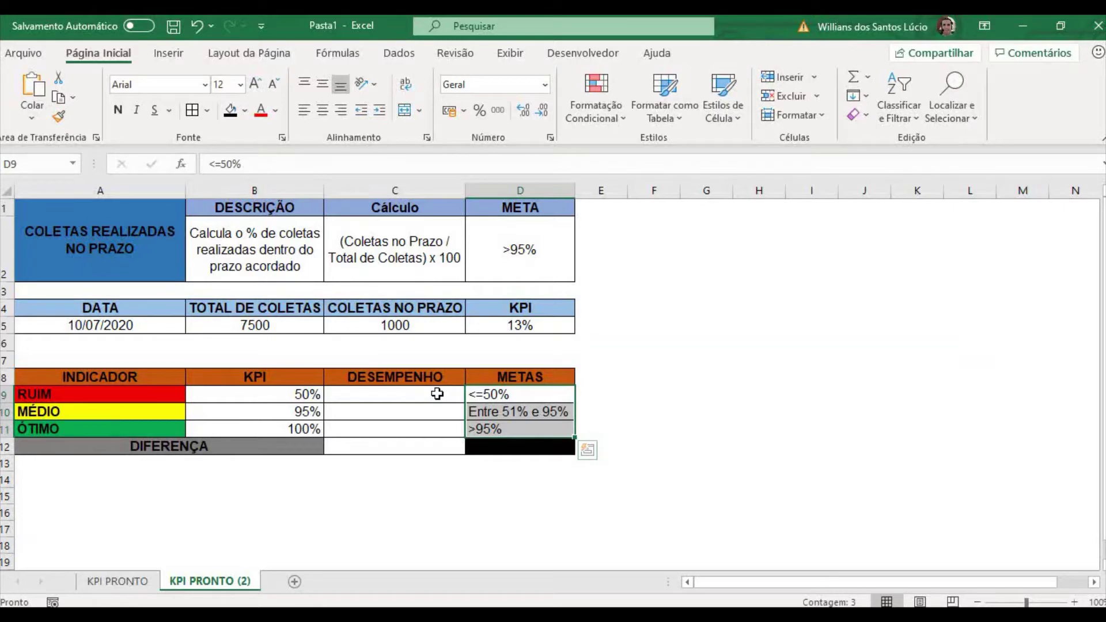
{"action": "left_click_drag", "start_coordinate": [433, 395], "coordinate": [431, 433]}
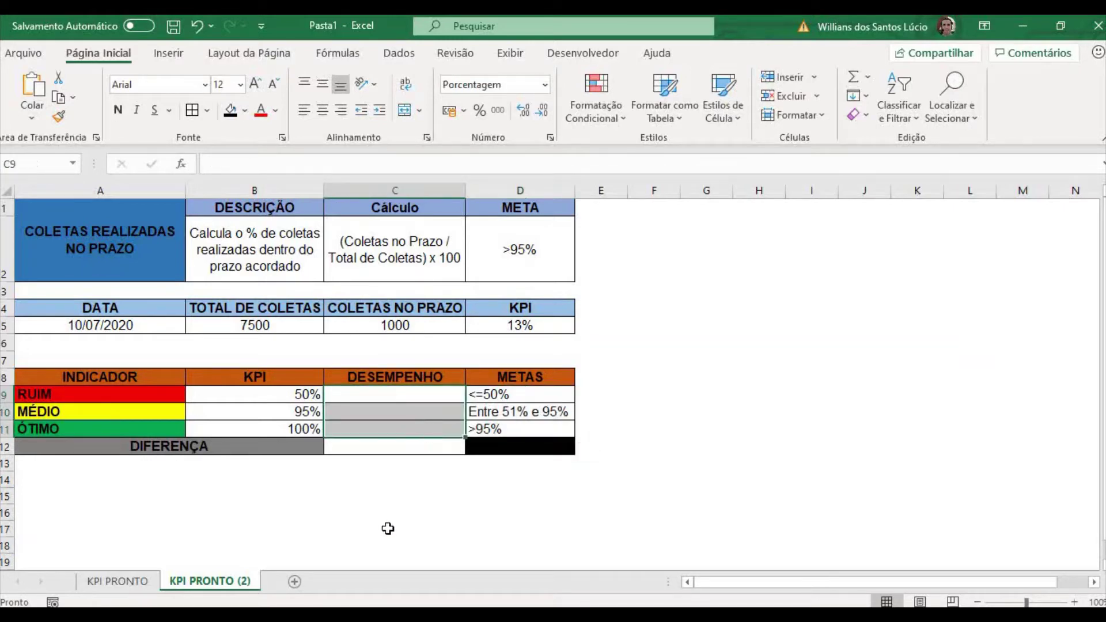
Step: Enter the formula =B11-D5 in the DIFERENÇA cell C12 to subtract the KPI from the ÓTIMO value
{"action": "left_click", "coordinate": [385, 448]}
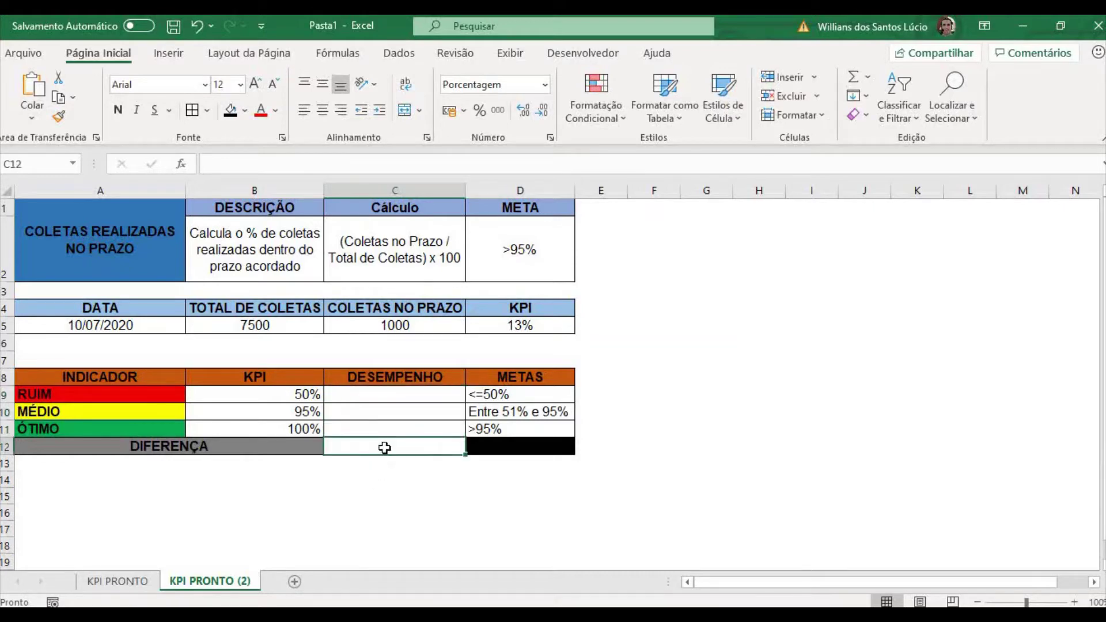
{"action": "type", "text": "="}
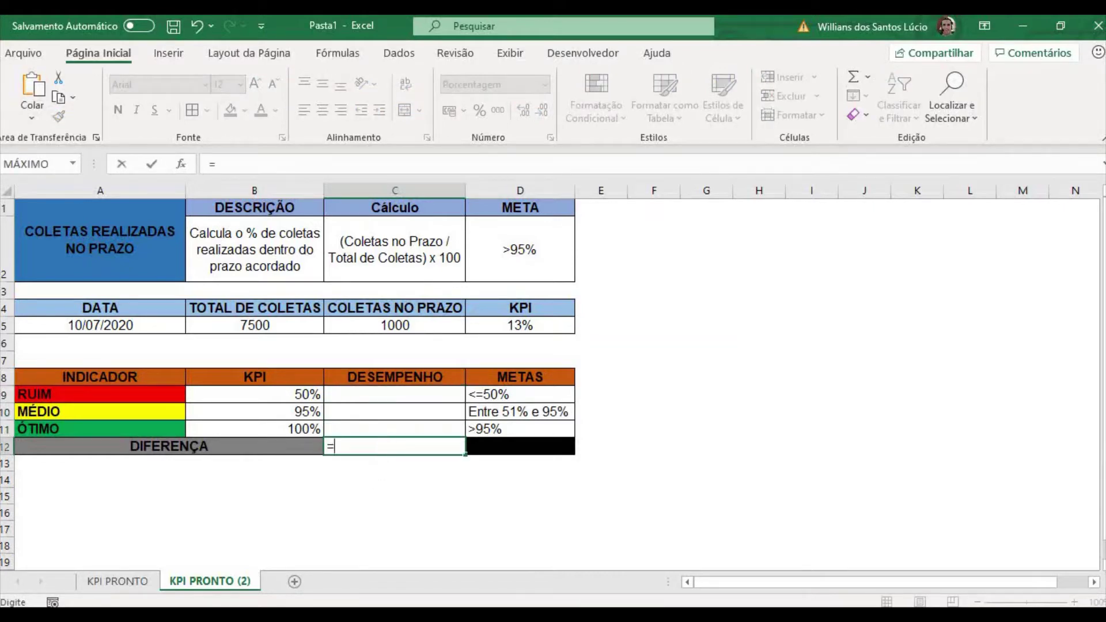
{"action": "left_click", "coordinate": [293, 429]}
{"action": "type", "text": "-"}
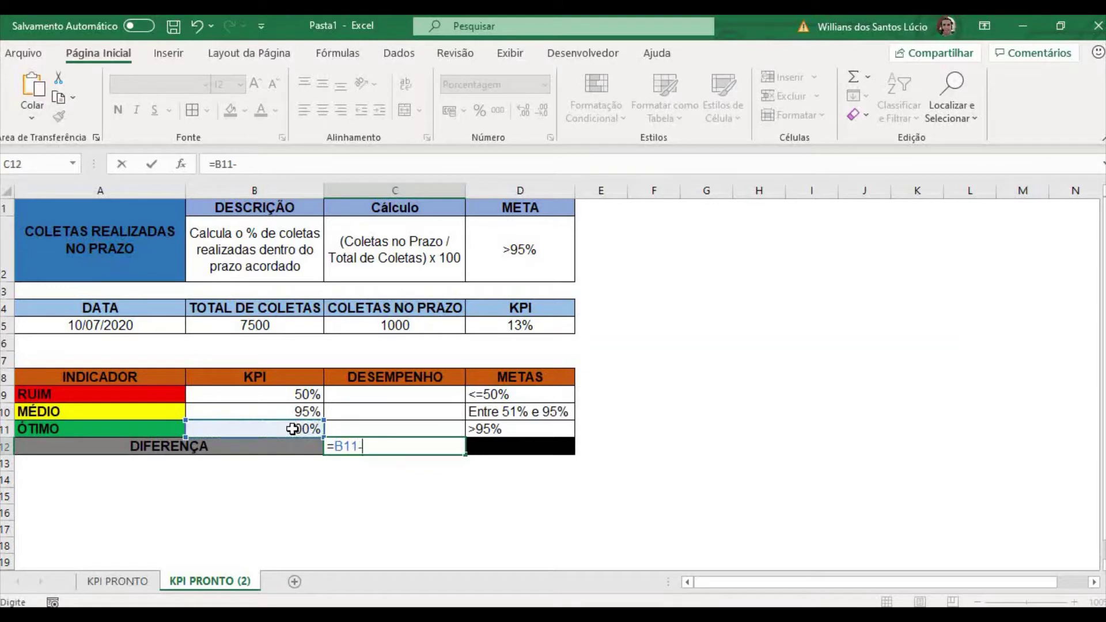
{"action": "left_click", "coordinate": [513, 330]}
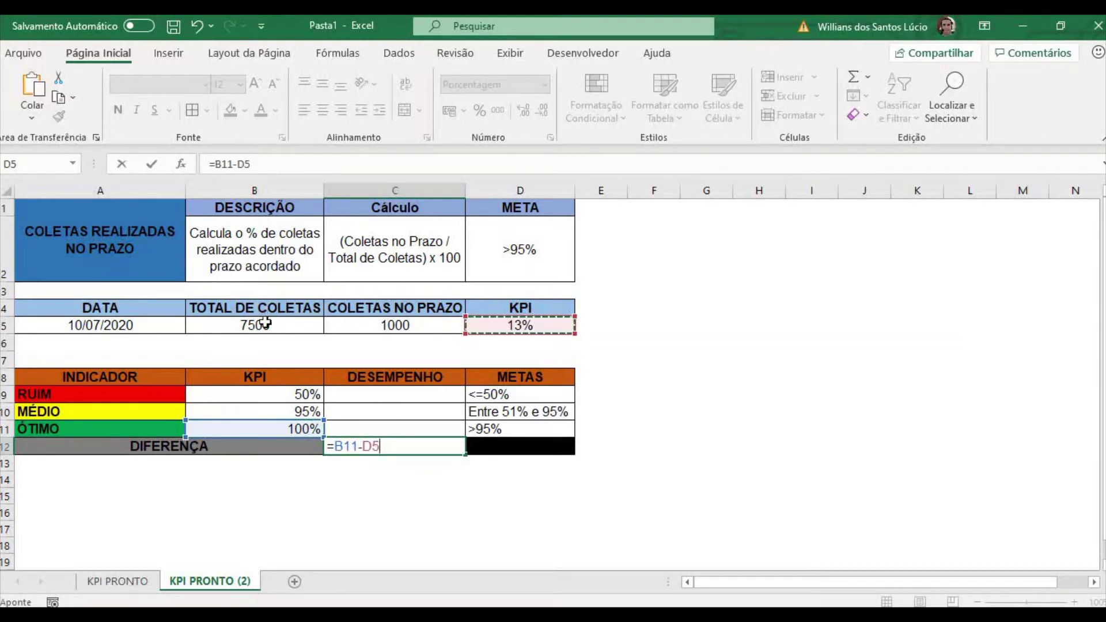
{"action": "key", "text": "Return"}
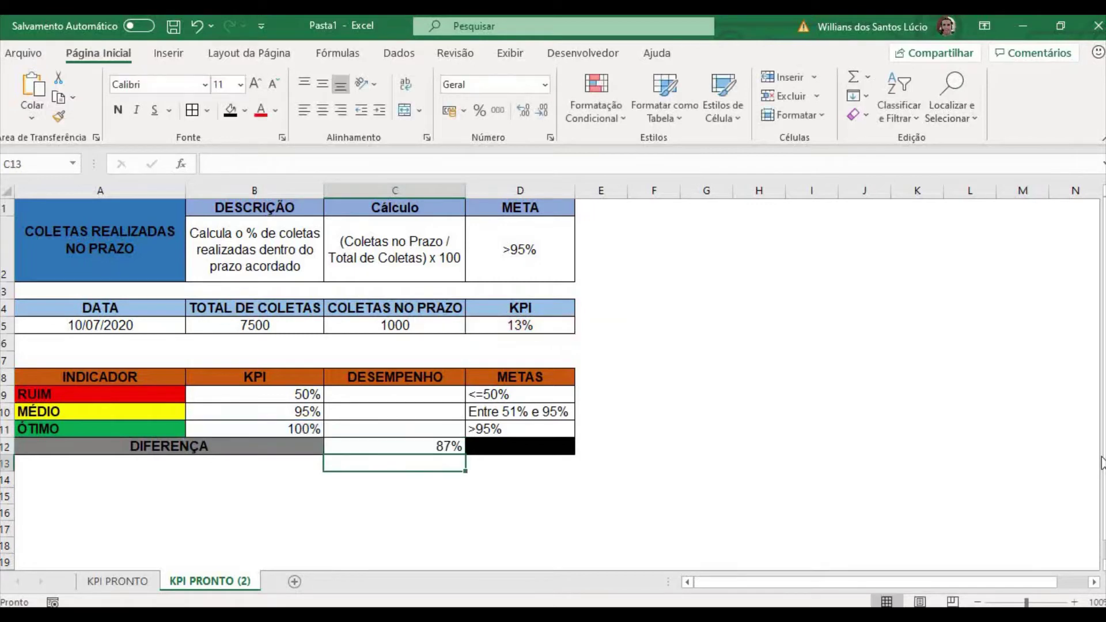
{"action": "left_click", "coordinate": [450, 444]}
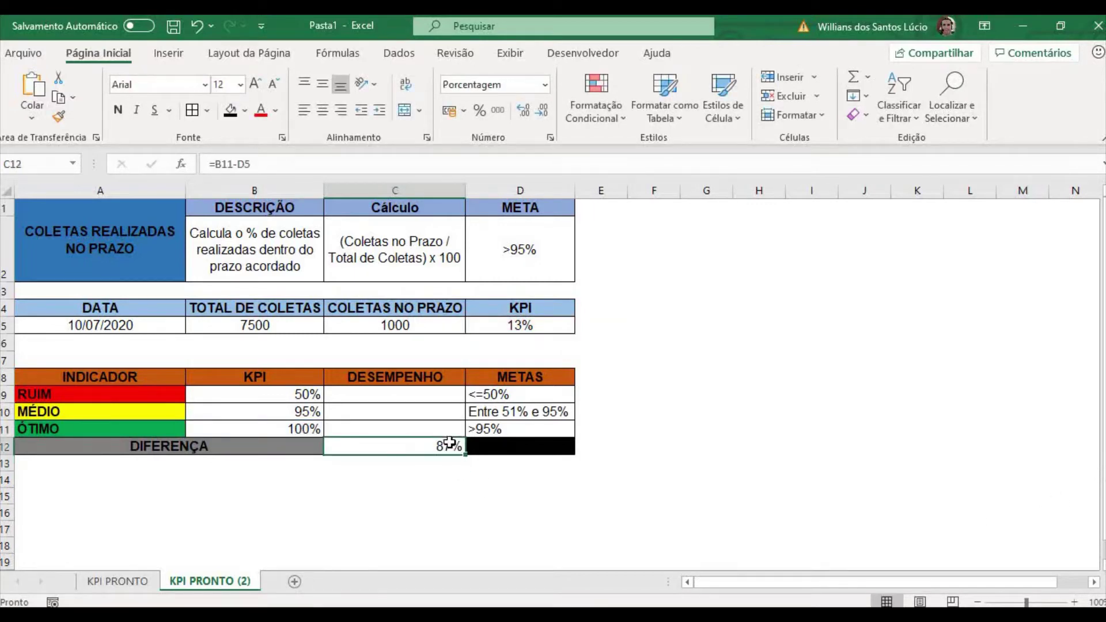
Step: Set COLETAS NO PRAZO in C5 to 4000 and check the recalculated KPI and DIFERENÇA cells
{"action": "left_click", "coordinate": [418, 329]}
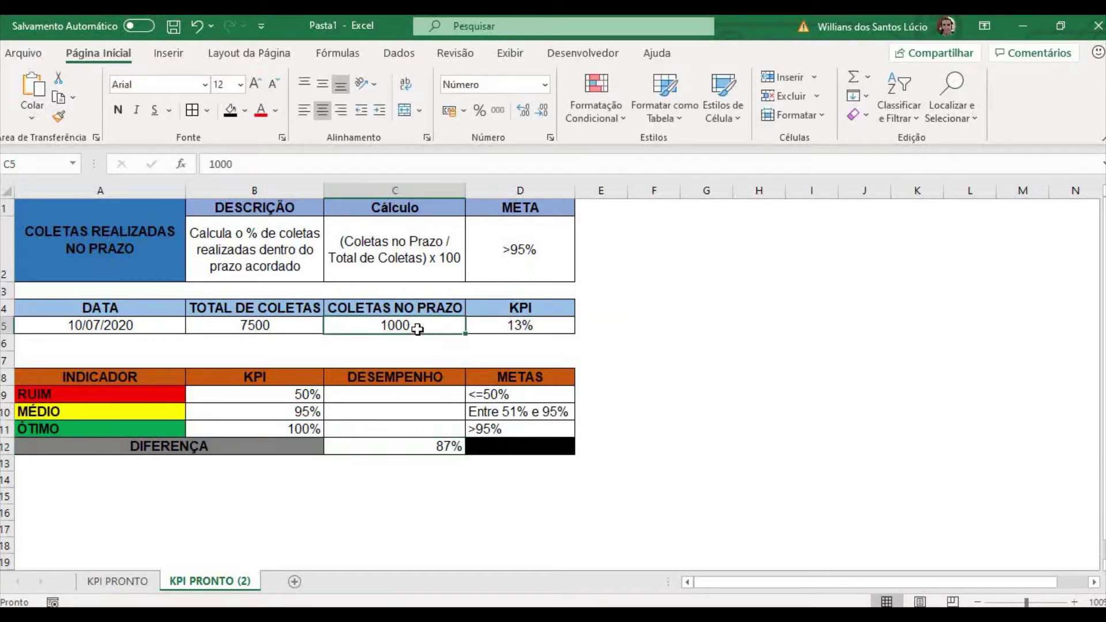
{"action": "double_click", "coordinate": [417, 329]}
{"action": "key", "text": "BackSpace"}
{"action": "key", "text": "BackSpace"}
{"action": "key", "text": "BackSpace"}
{"action": "key", "text": "BackSpace"}
{"action": "type", "text": "4000"}
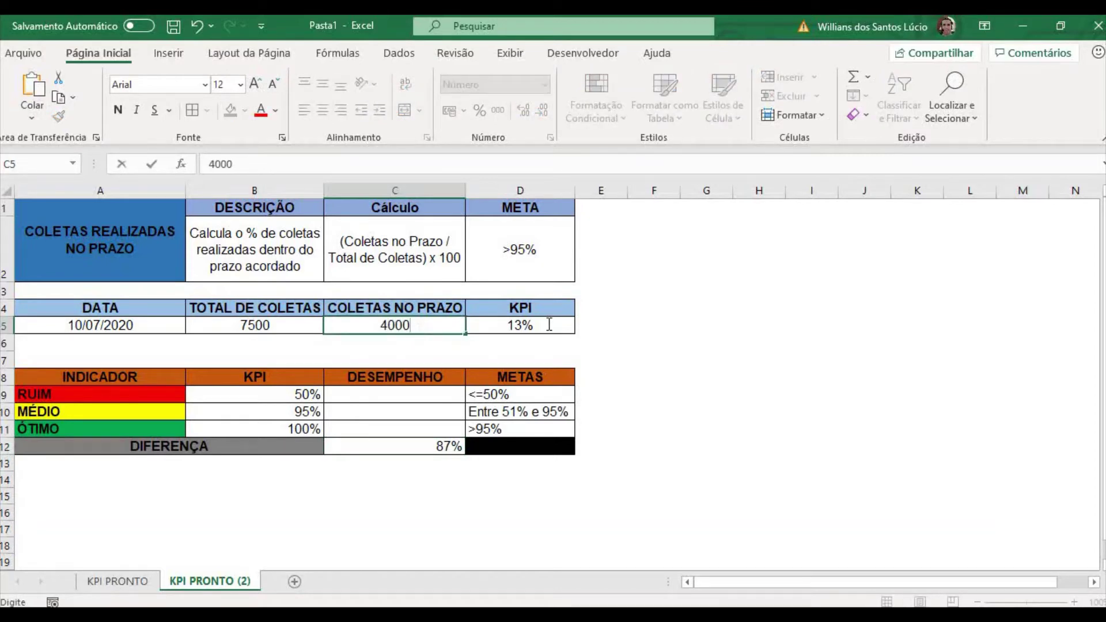
{"action": "left_click", "coordinate": [588, 324]}
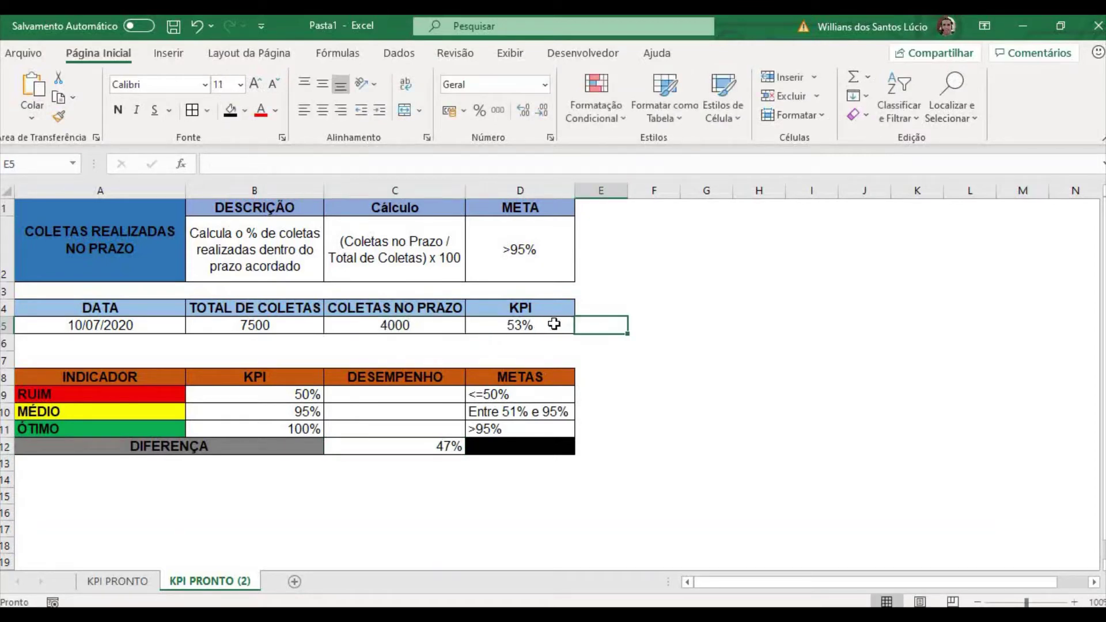
{"action": "left_click", "coordinate": [447, 444]}
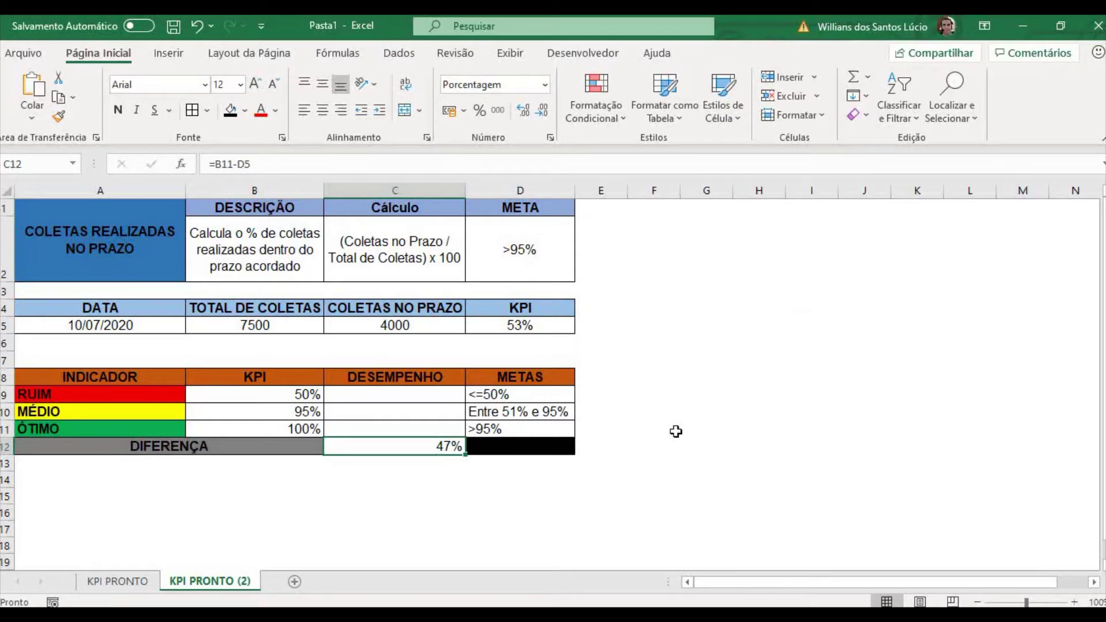
Step: Examine how the KPI in D5 relates to the RUIM, MÉDIO and ÓTIMO DESEMPENHO cells C9:C11
{"action": "left_click_drag", "start_coordinate": [398, 396], "coordinate": [401, 431]}
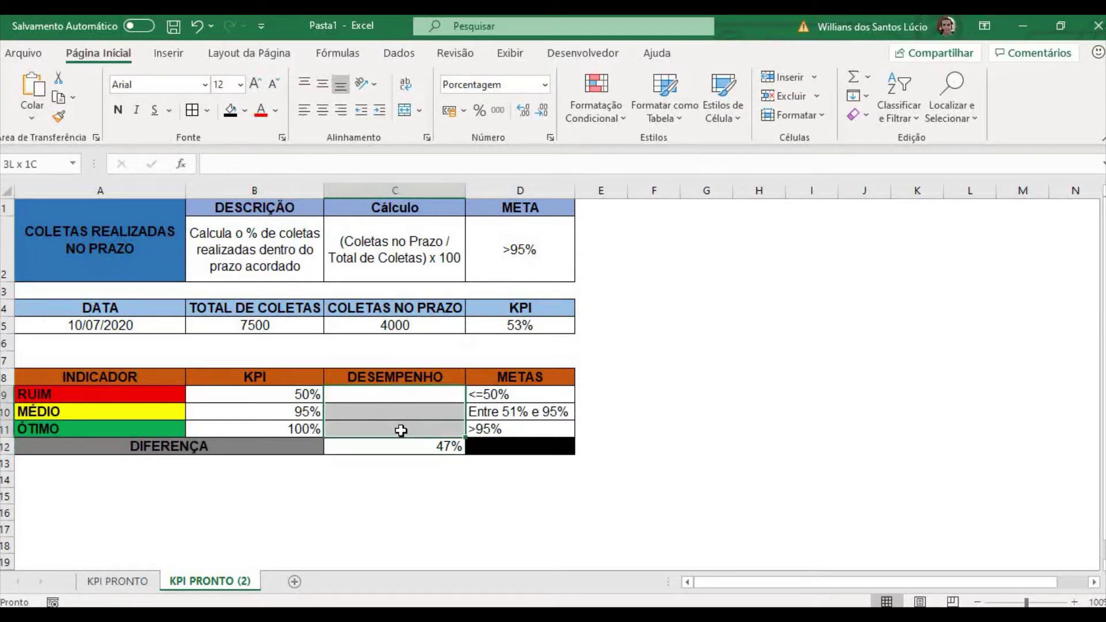
{"action": "left_click", "coordinate": [508, 326]}
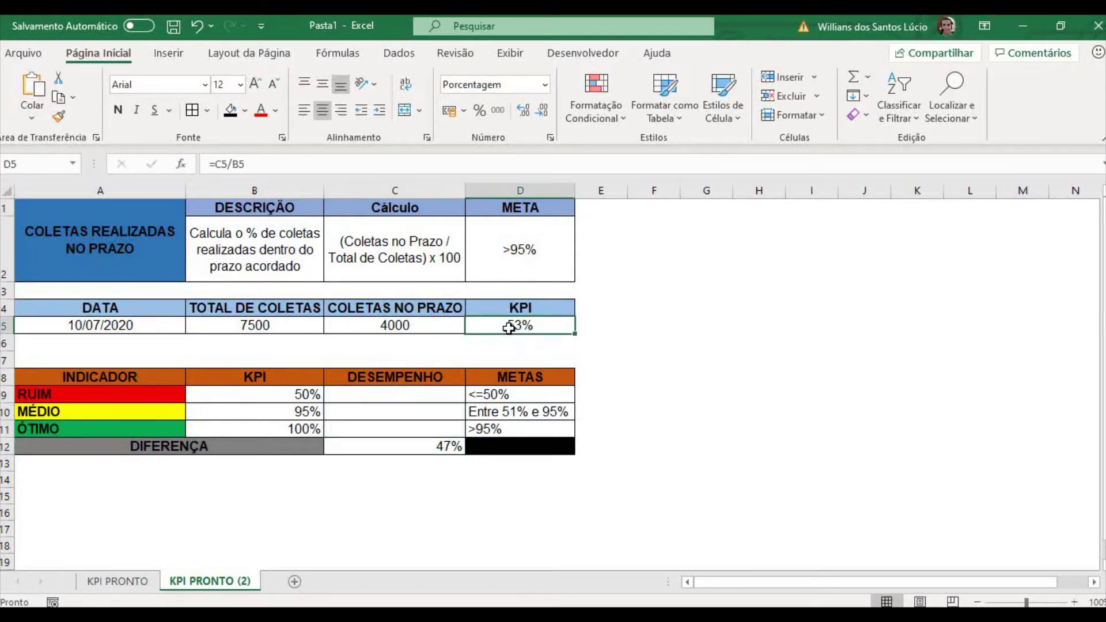
{"action": "left_click", "coordinate": [414, 392]}
{"action": "left_click", "coordinate": [542, 326]}
{"action": "left_click", "coordinate": [392, 412]}
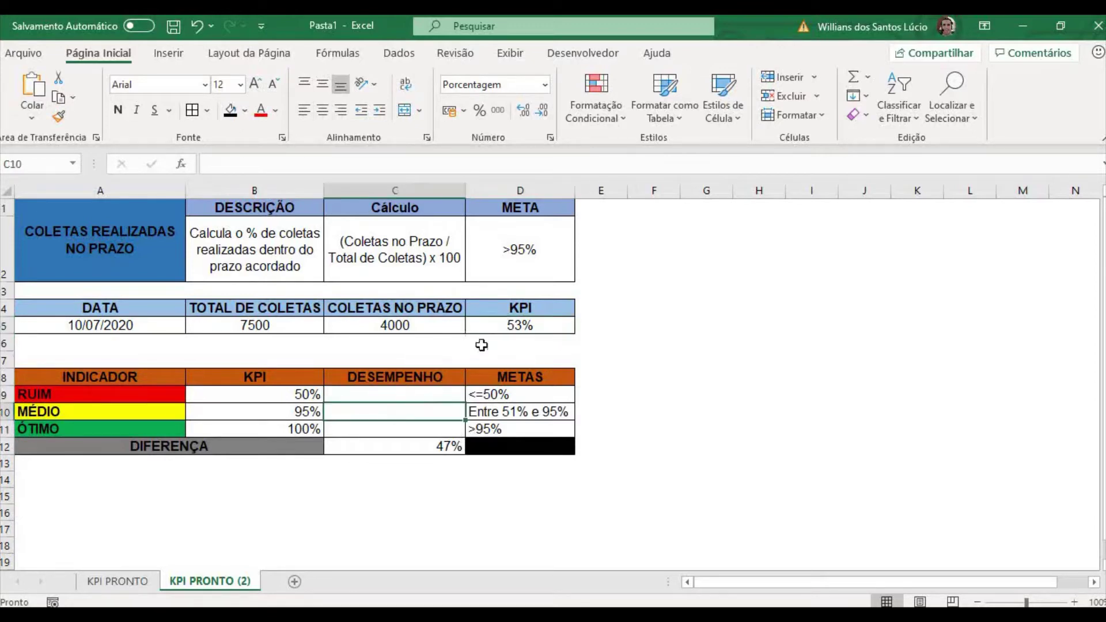
{"action": "left_click", "coordinate": [526, 324]}
{"action": "left_click", "coordinate": [424, 436]}
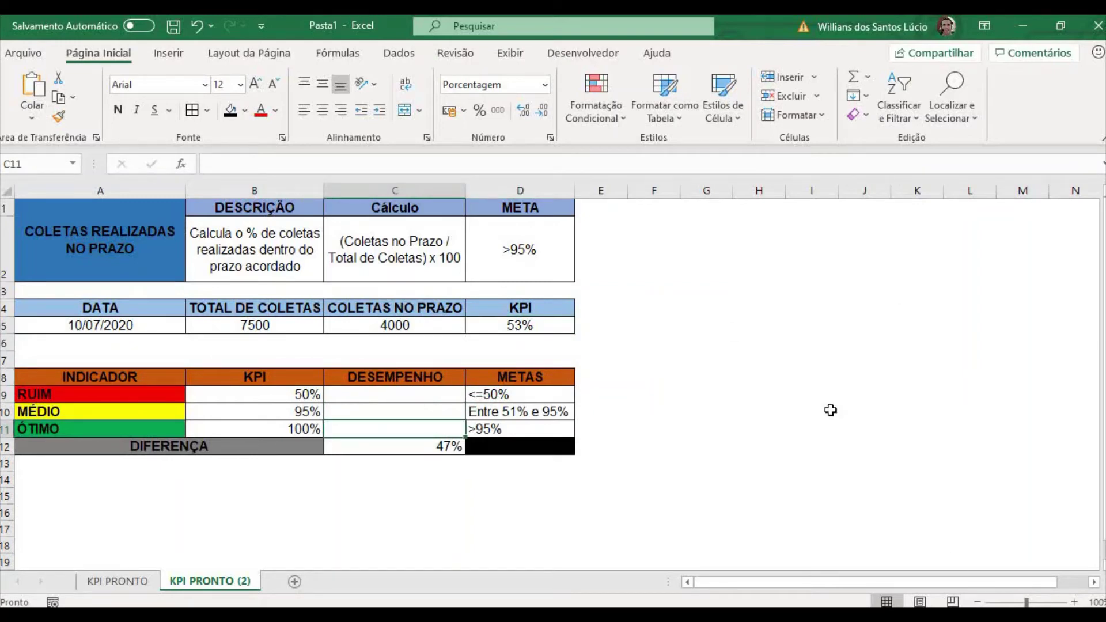
{"action": "key", "text": "F7"}
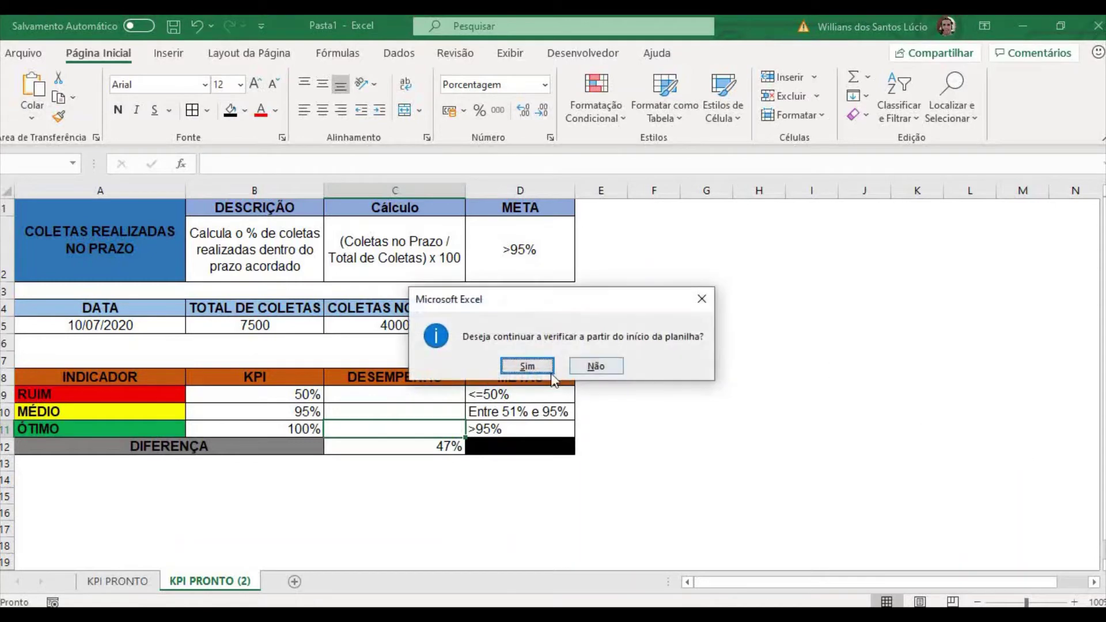
{"action": "left_click", "coordinate": [589, 369]}
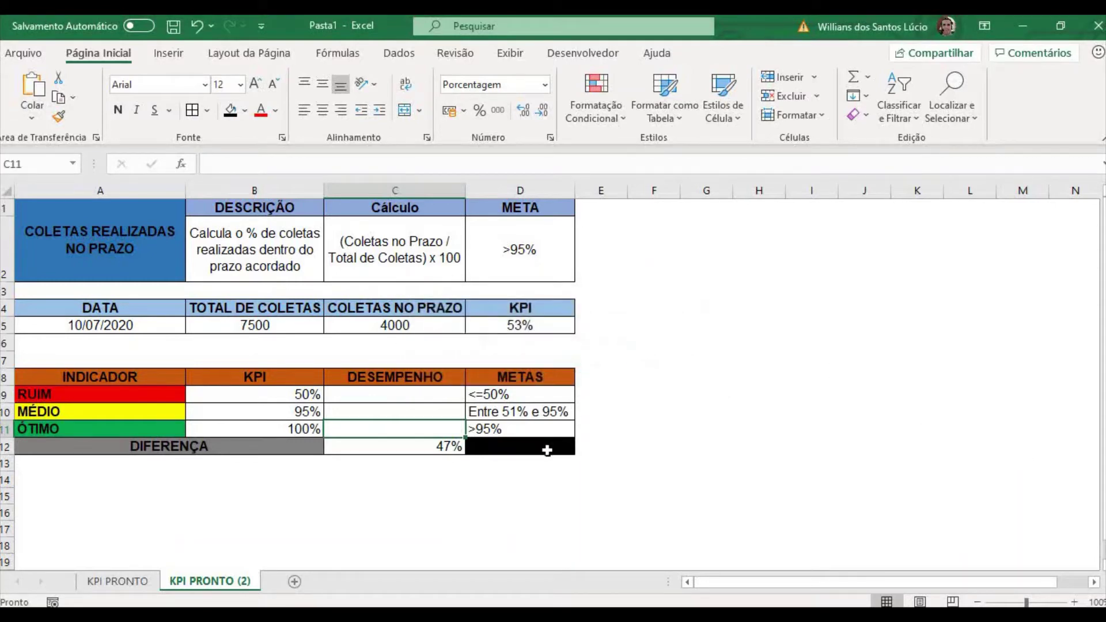
{"action": "left_click", "coordinate": [393, 503]}
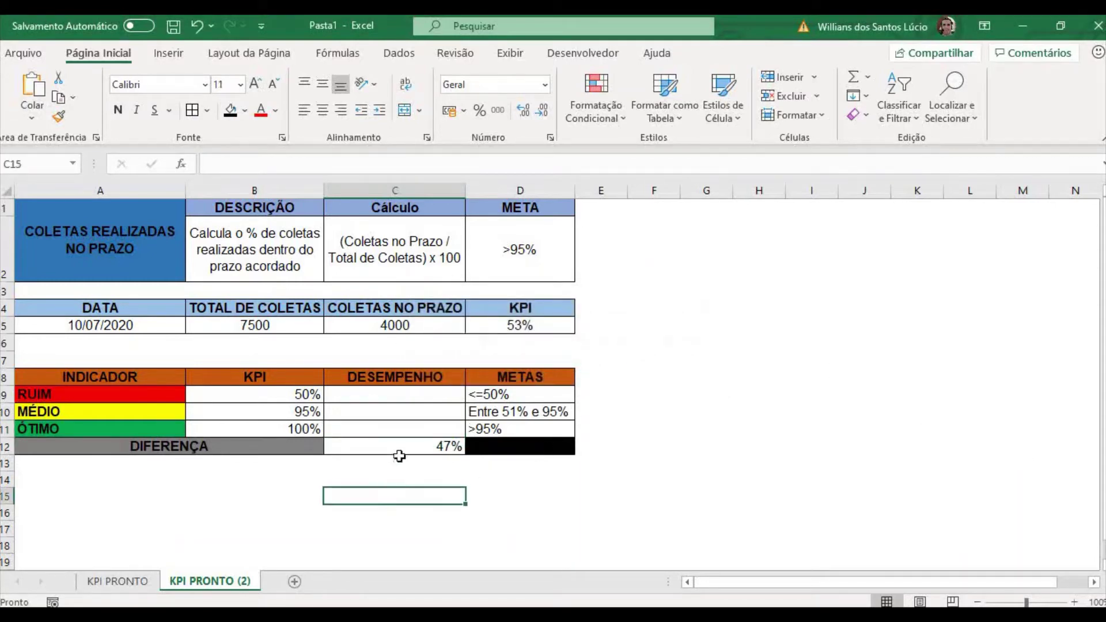
{"action": "left_click", "coordinate": [417, 401]}
{"action": "left_click_drag", "start_coordinate": [417, 404], "coordinate": [423, 447]}
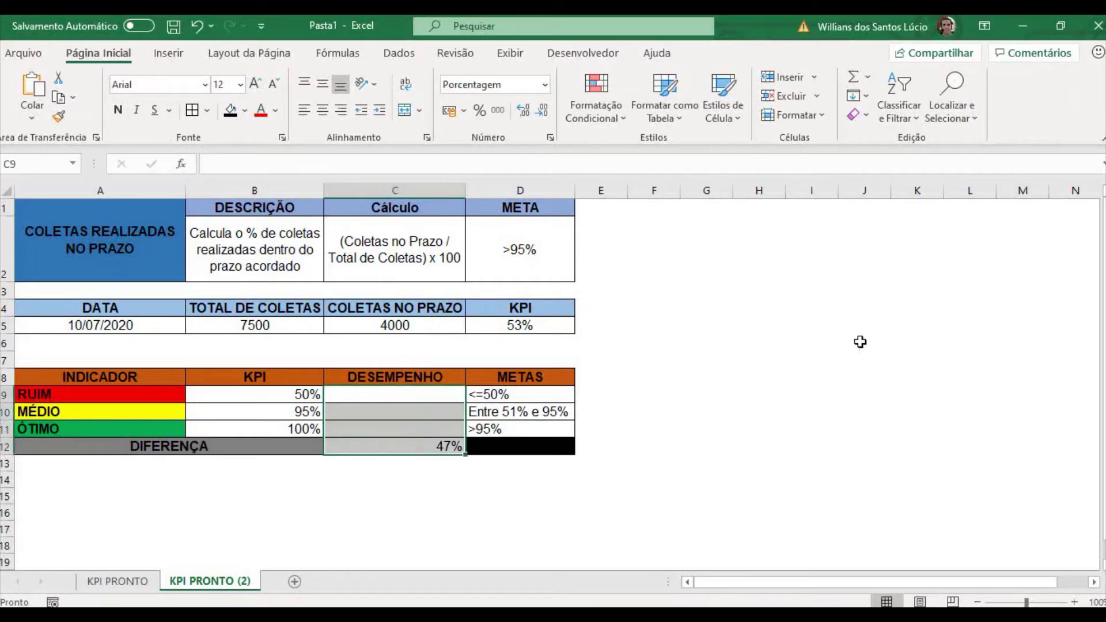
{"action": "left_click", "coordinate": [772, 375]}
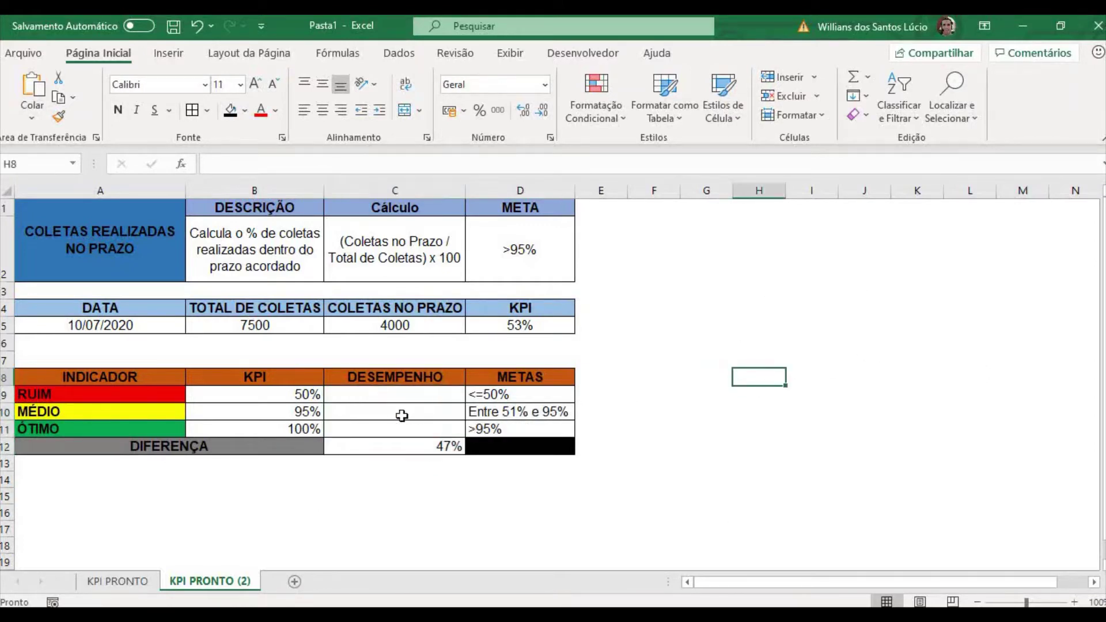
Step: Enter the formula =SE(D5<=B9;D5;"") in the RUIM row's DESEMPENHO cell C9
{"action": "left_click", "coordinate": [388, 393]}
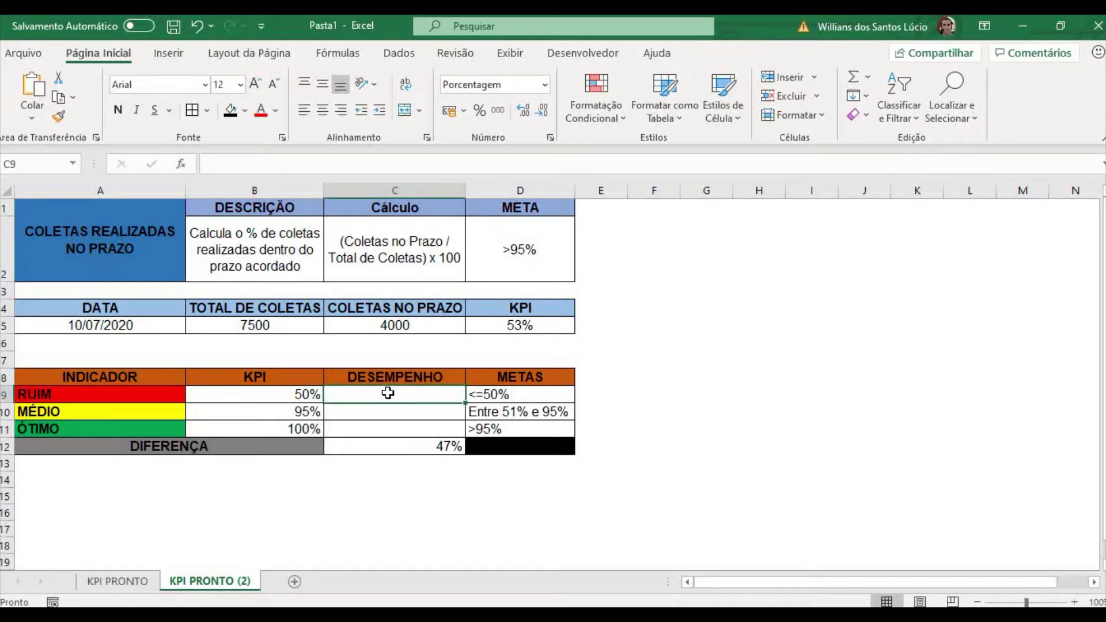
{"action": "type", "text": "="}
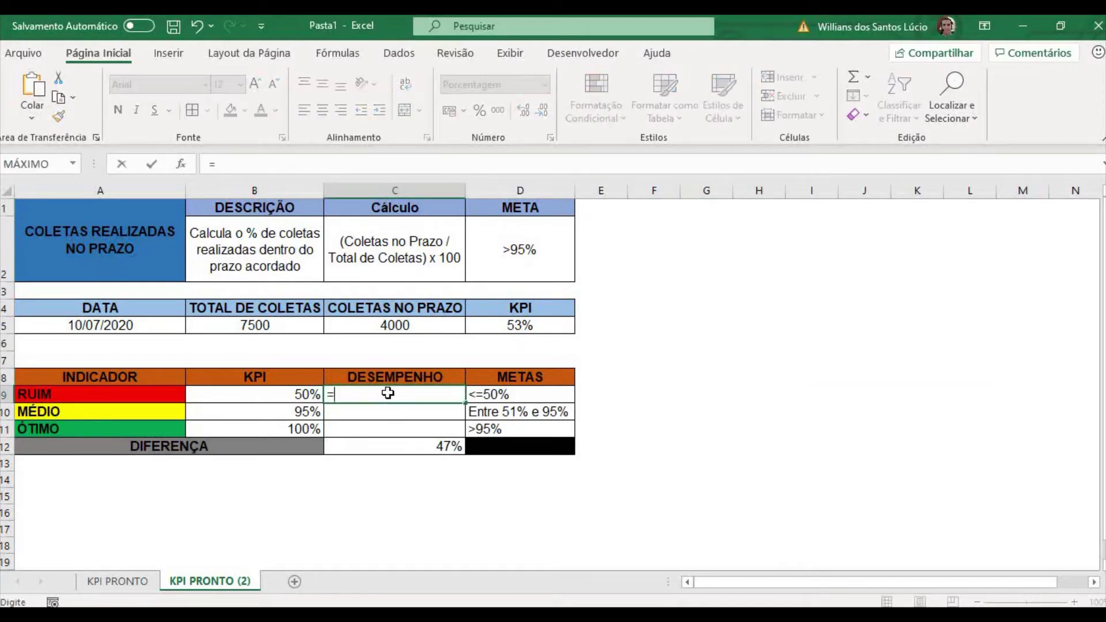
{"action": "type", "text": "SE("}
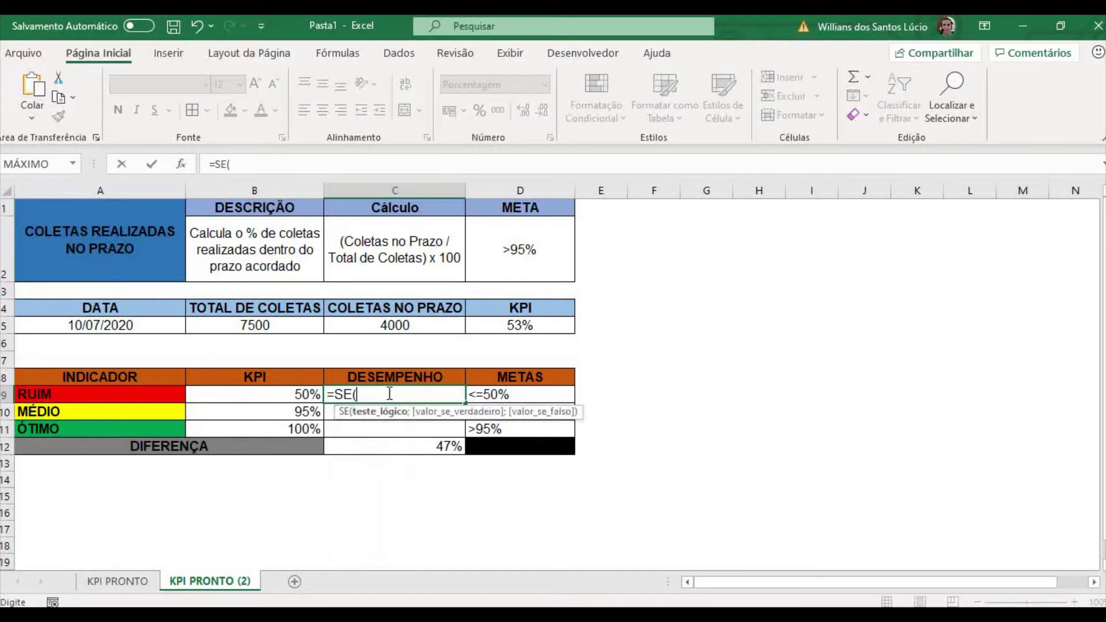
{"action": "left_click", "coordinate": [488, 327]}
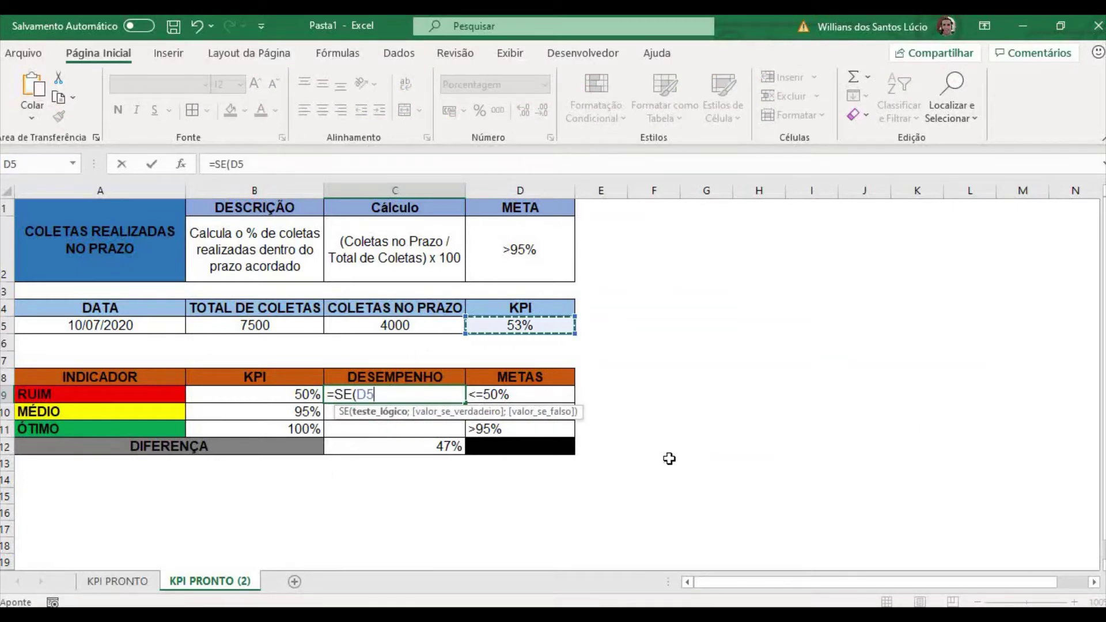
{"action": "type", "text": "<"}
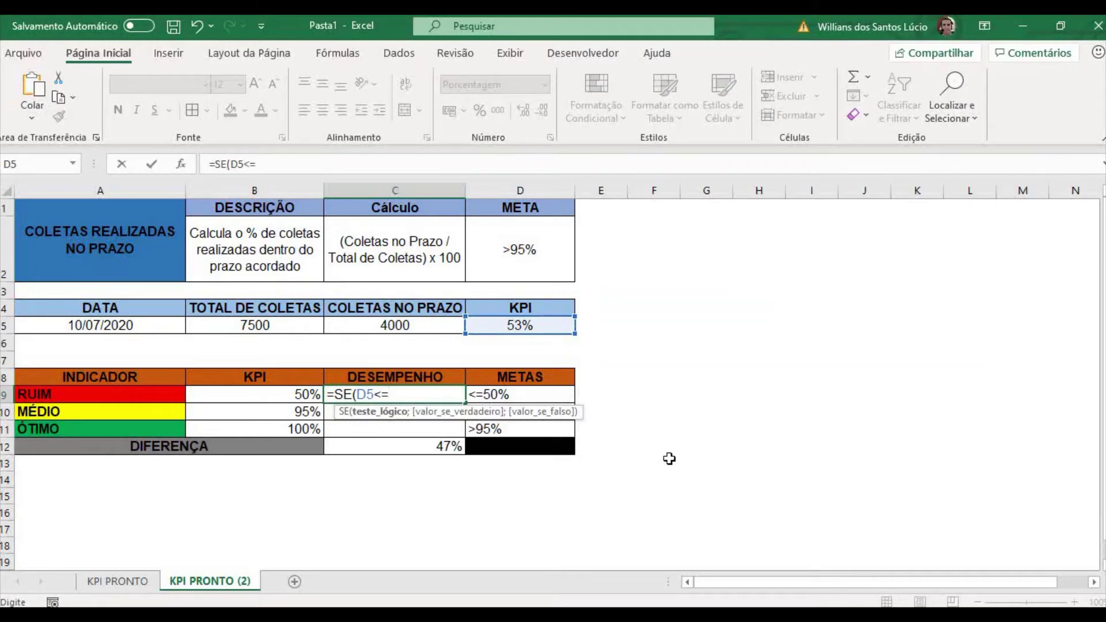
{"action": "type", "text": "="}
{"action": "left_click", "coordinate": [301, 393]}
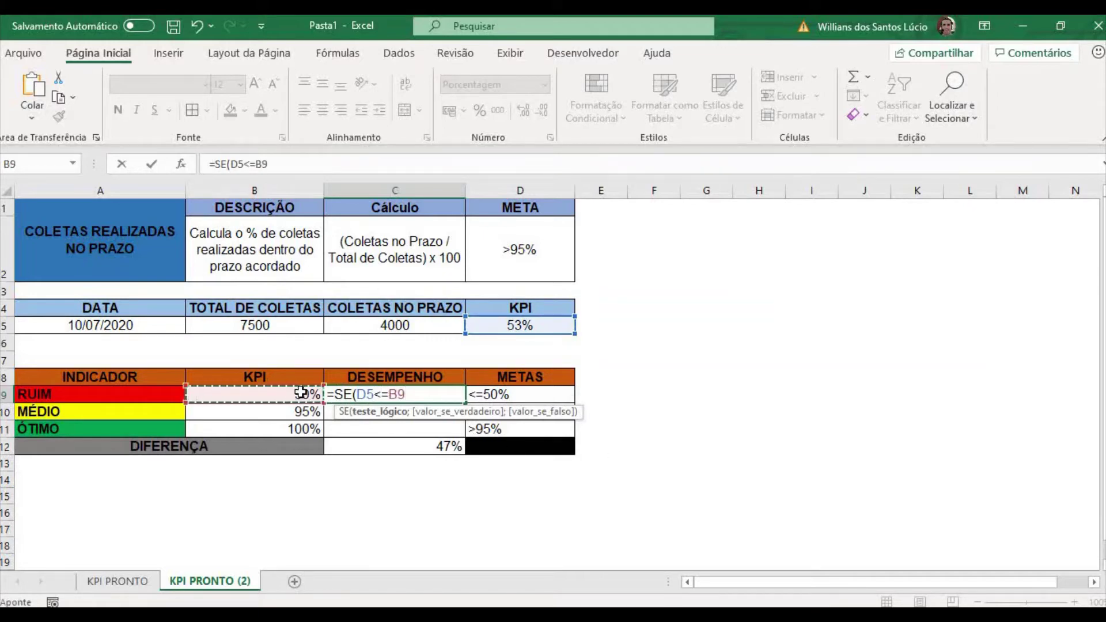
{"action": "type", "text": ";"}
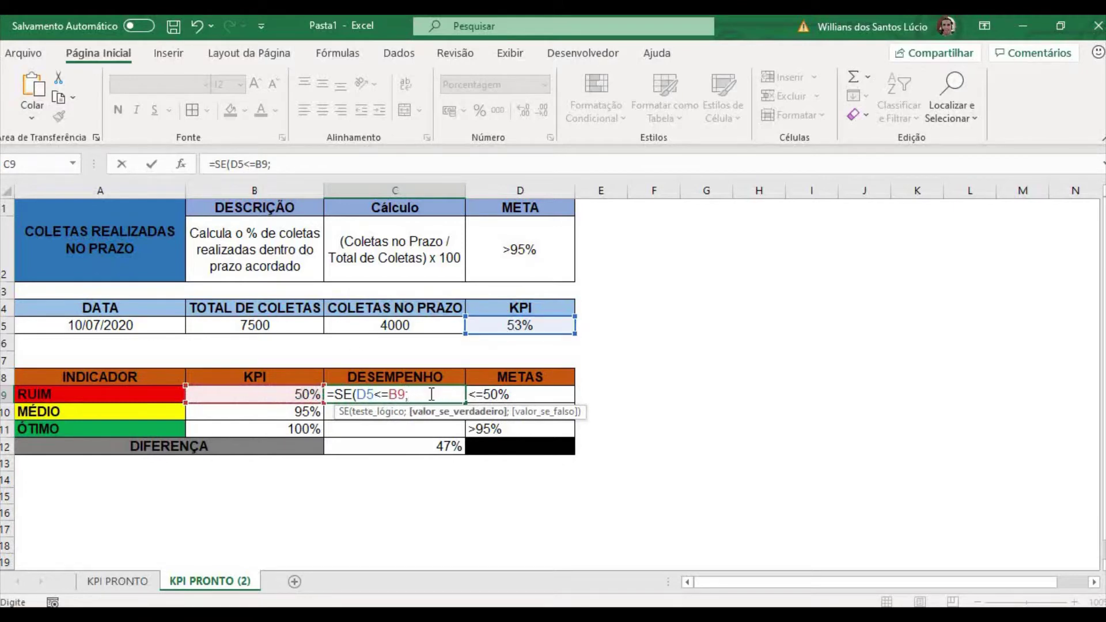
{"action": "left_click", "coordinate": [537, 327]}
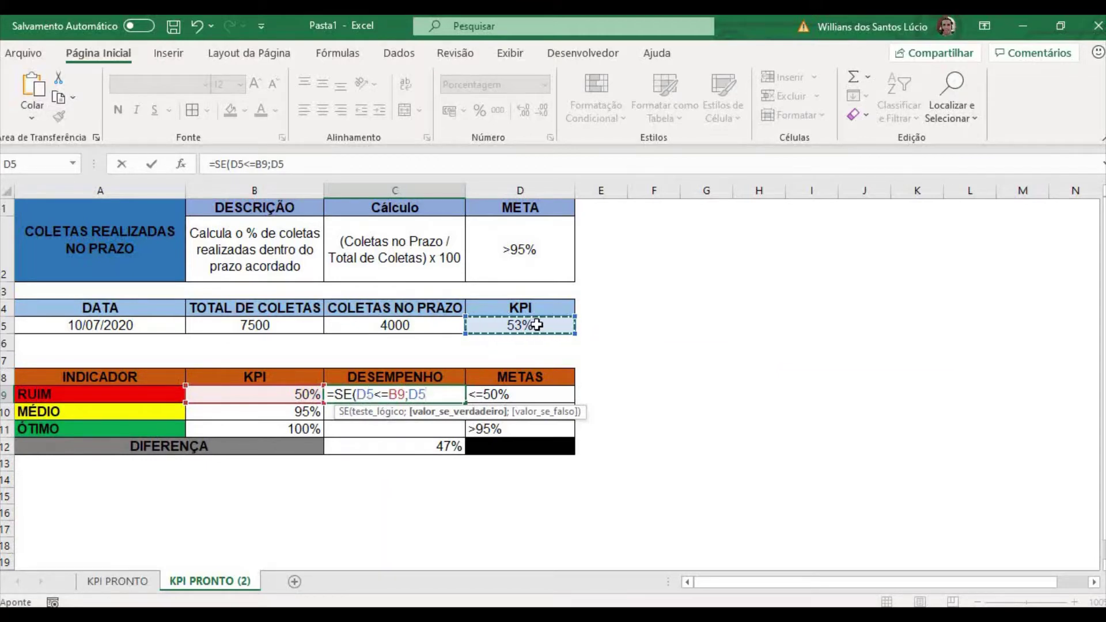
{"action": "type", "text": ";"}
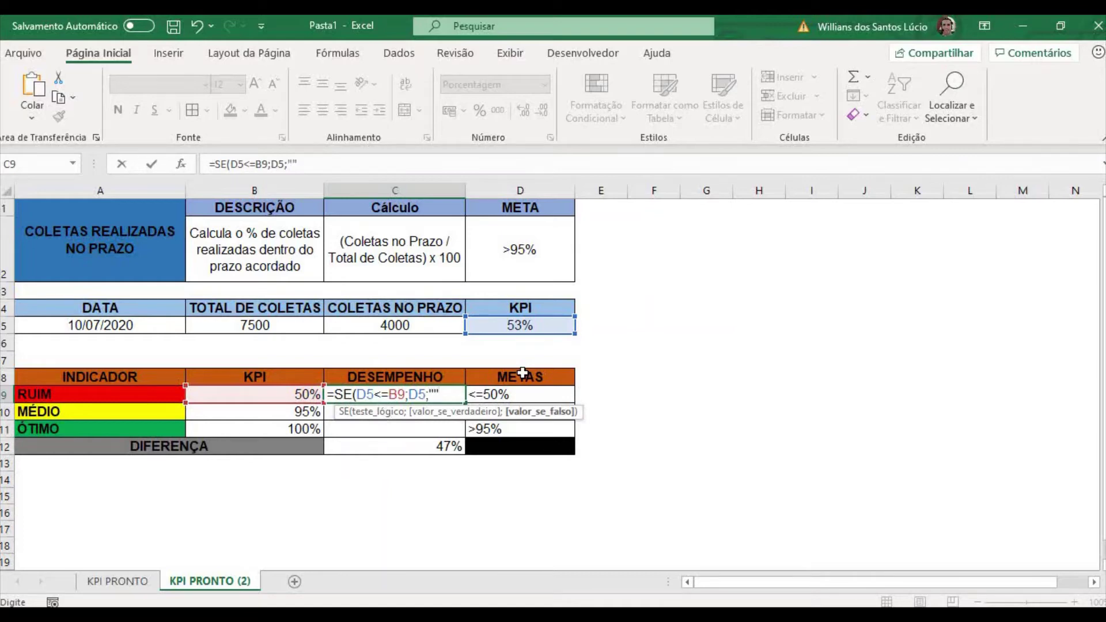
{"action": "type", "text": ")"}
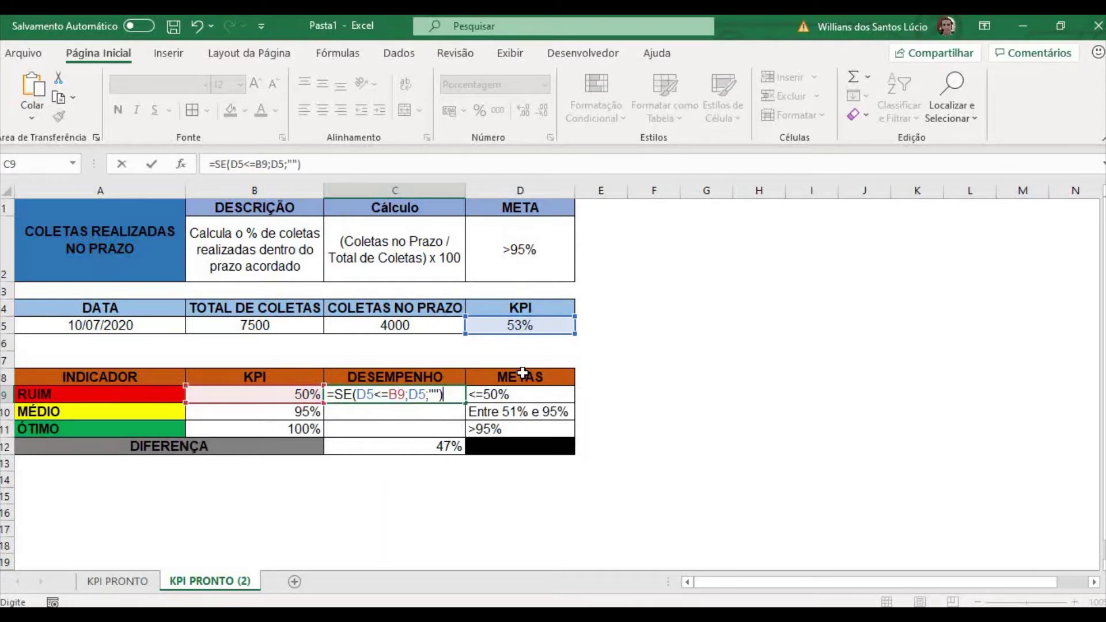
{"action": "key", "text": "Return"}
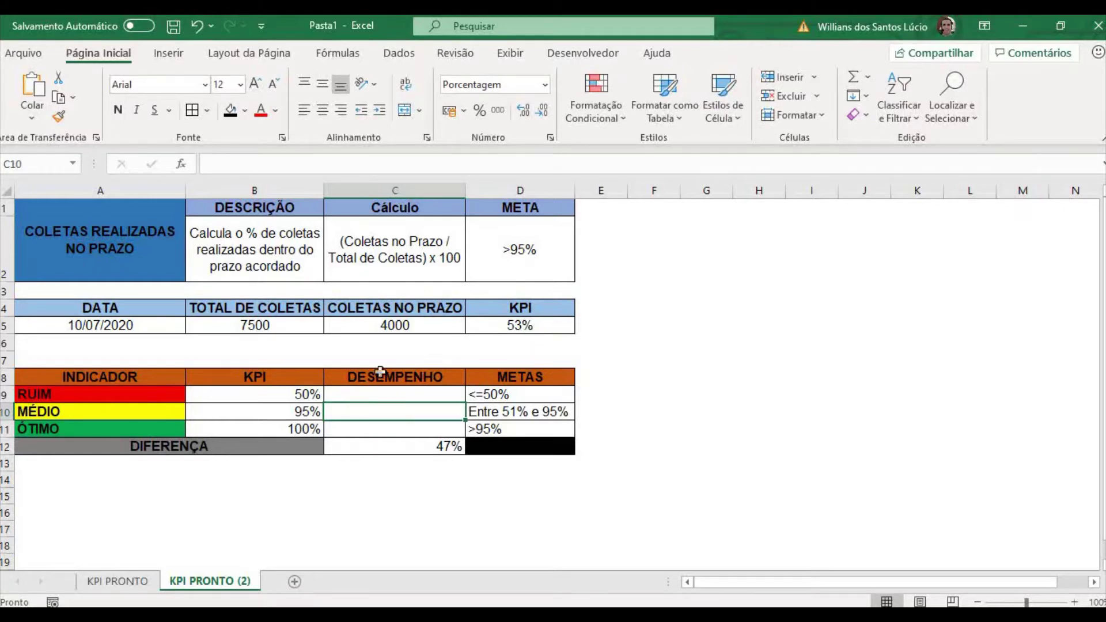
Step: Set COLETAS NO PRAZO in C5 to 1000 and check the RUIM DESEMPENHO cell C9
{"action": "left_click", "coordinate": [419, 328]}
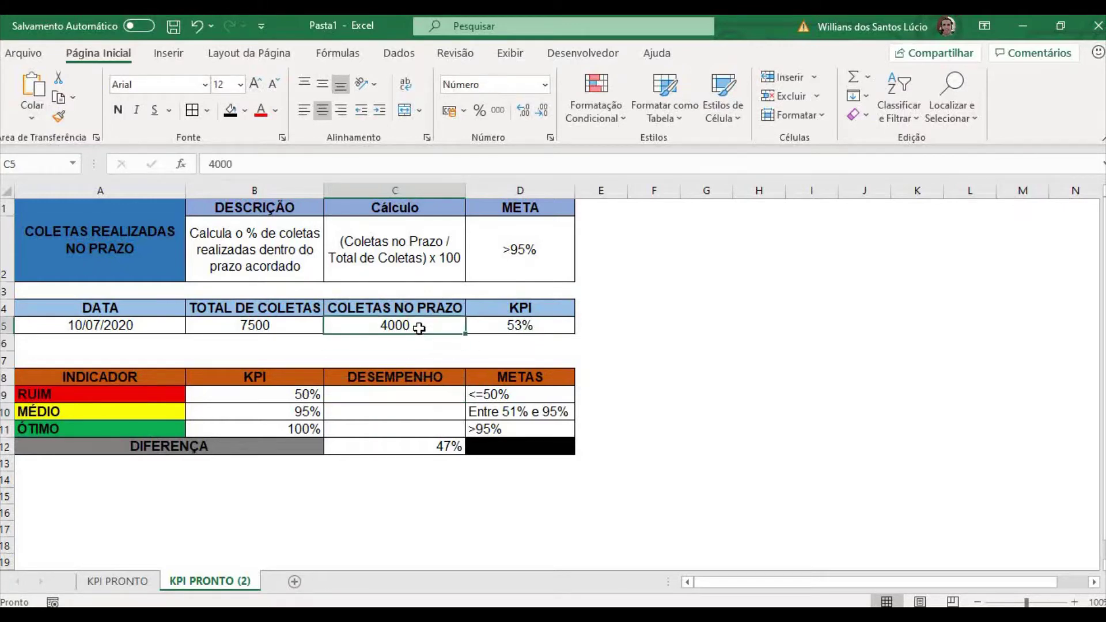
{"action": "type", "text": "1000"}
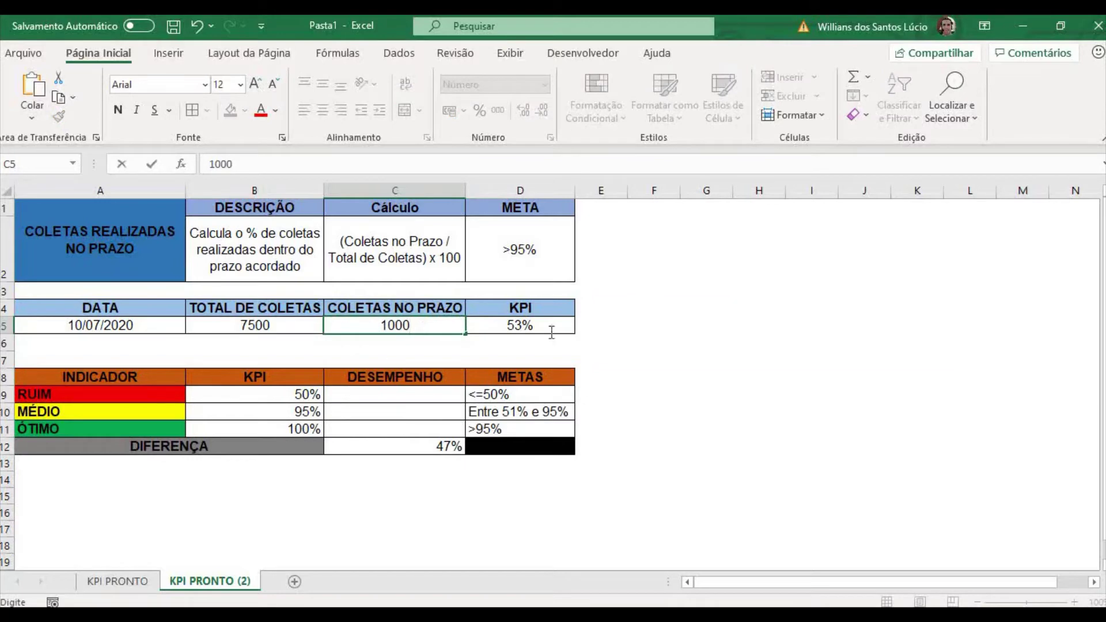
{"action": "left_click", "coordinate": [712, 340]}
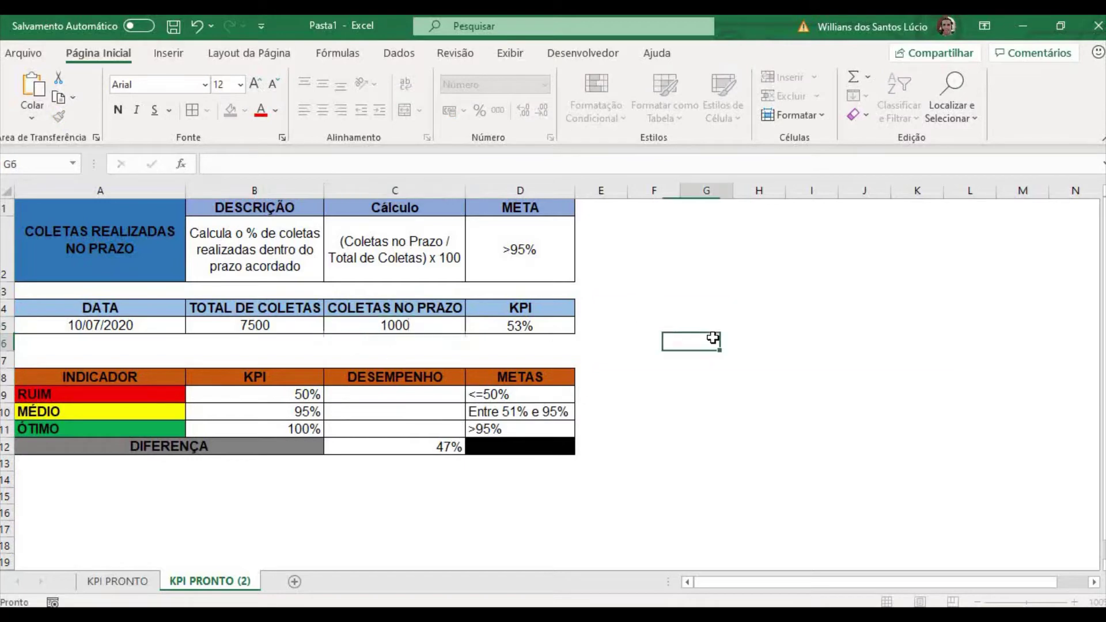
{"action": "left_click", "coordinate": [436, 393]}
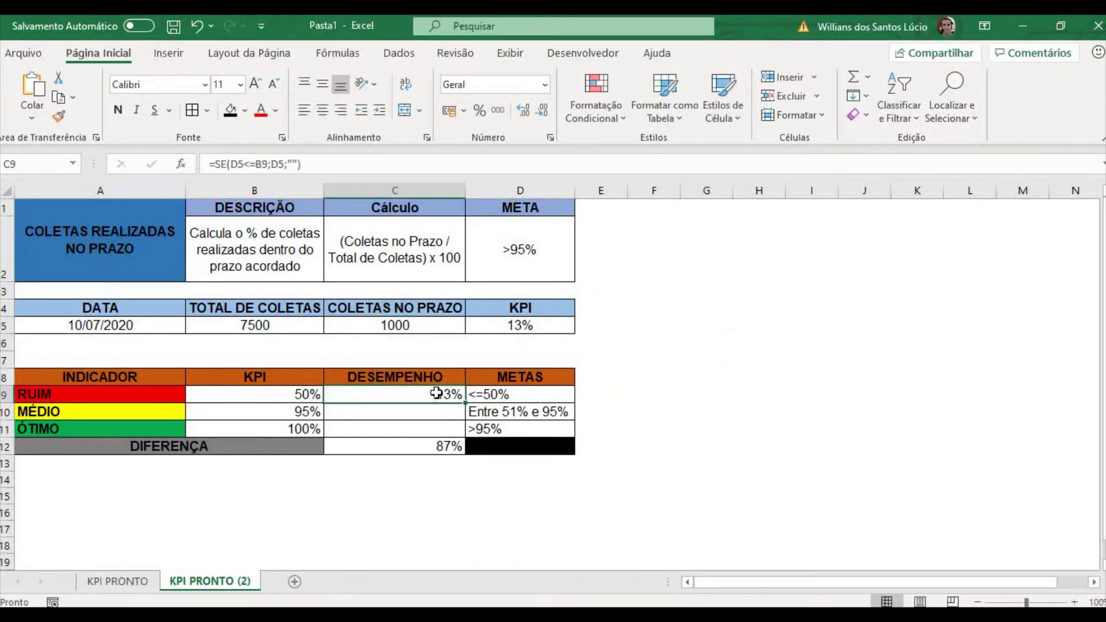
Step: Enter the formula =SE(E(D5>B9;D5<=B10);D5;"") in the MÉDIO row's DESEMPENHO cell C10
{"action": "left_click", "coordinate": [391, 412]}
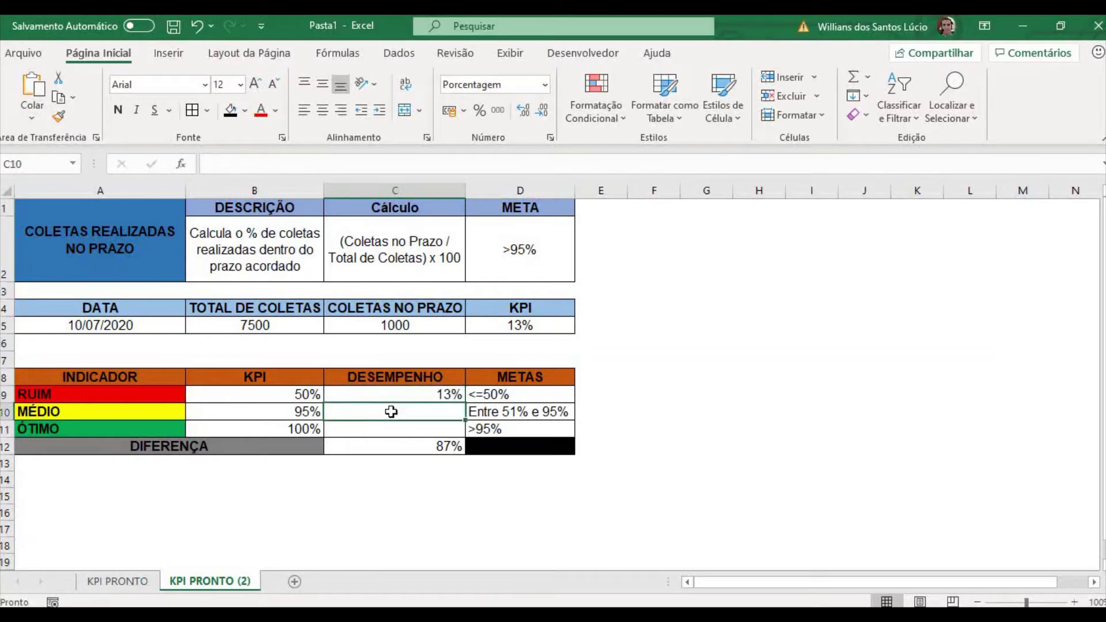
{"action": "type", "text": "=S"}
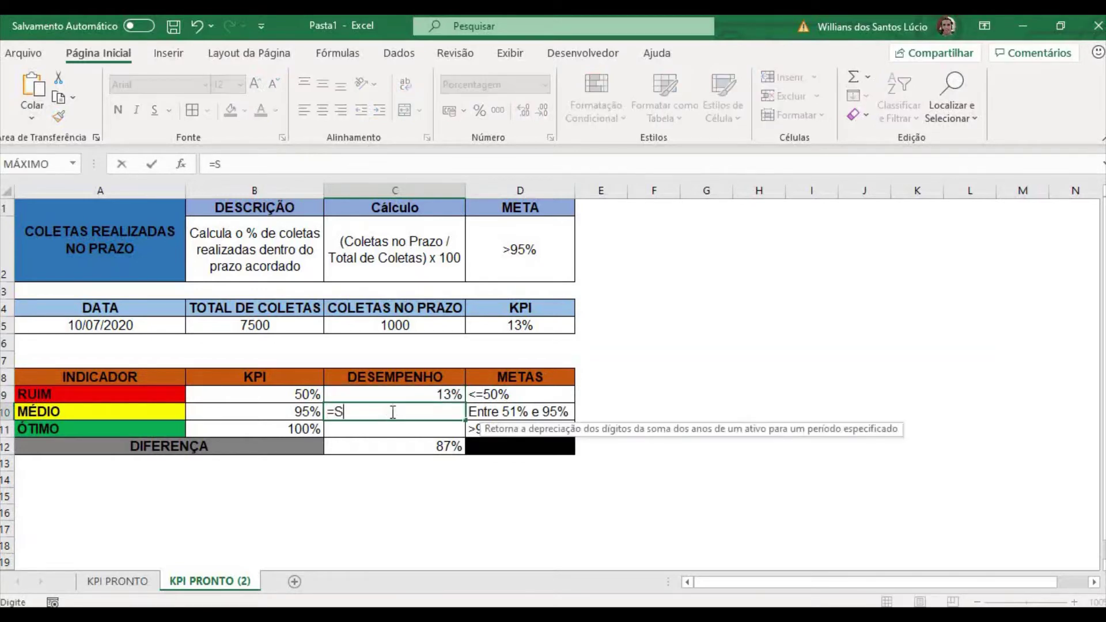
{"action": "type", "text": "E("}
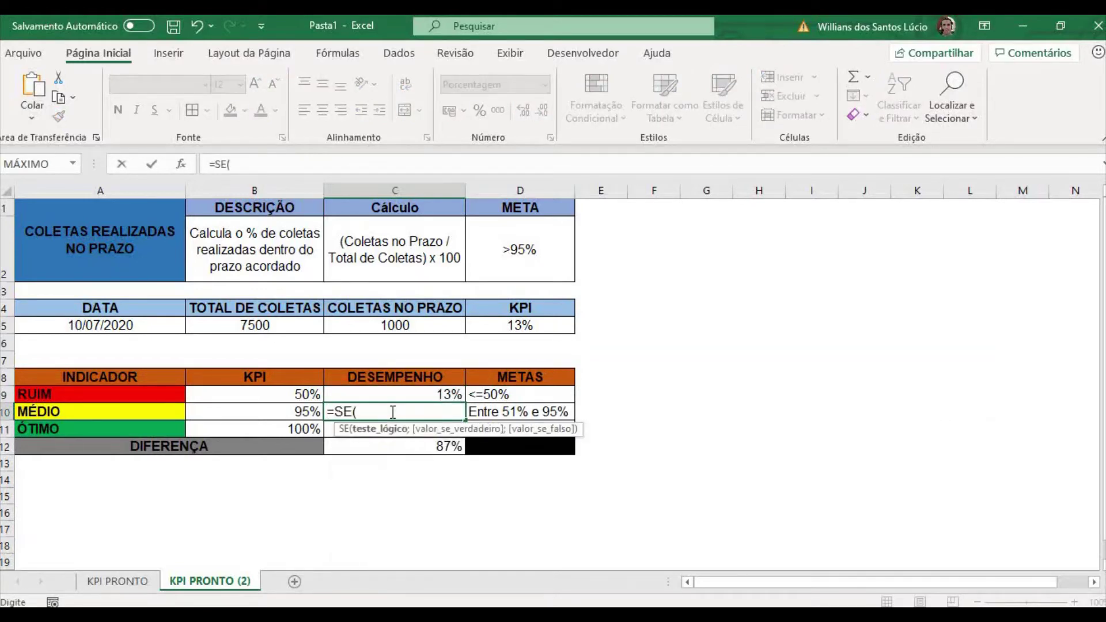
{"action": "type", "text": "E"}
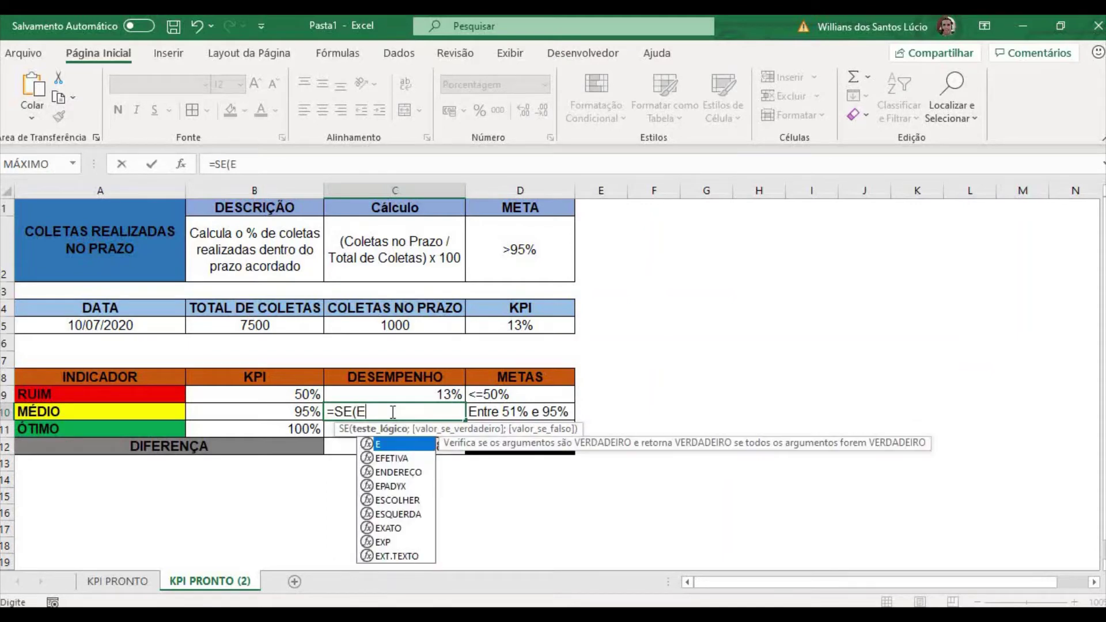
{"action": "type", "text": "("}
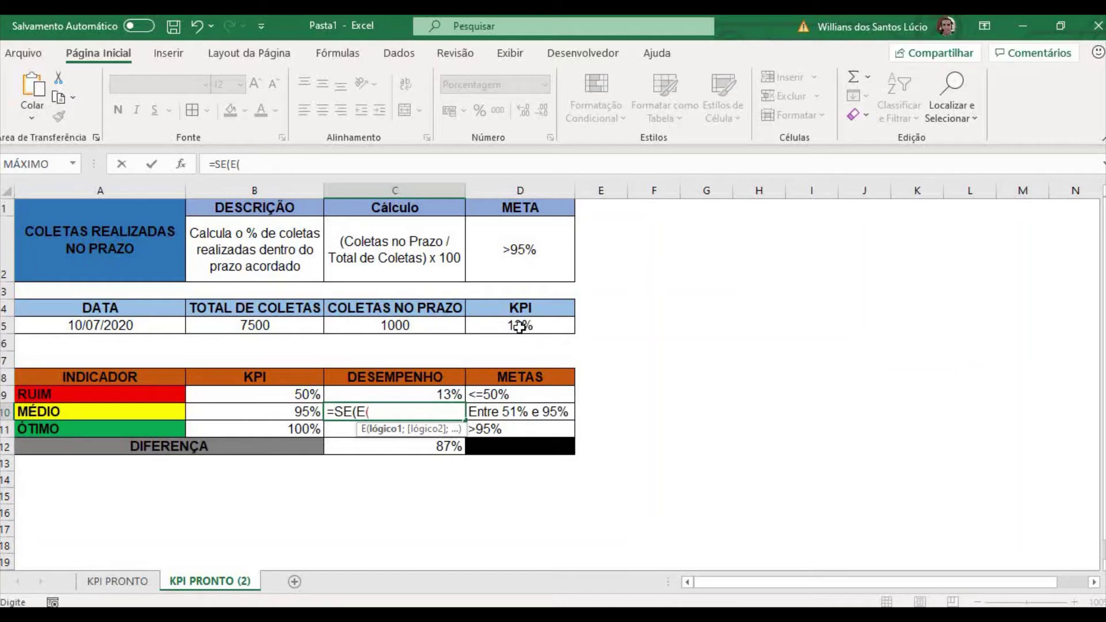
{"action": "left_click", "coordinate": [520, 327]}
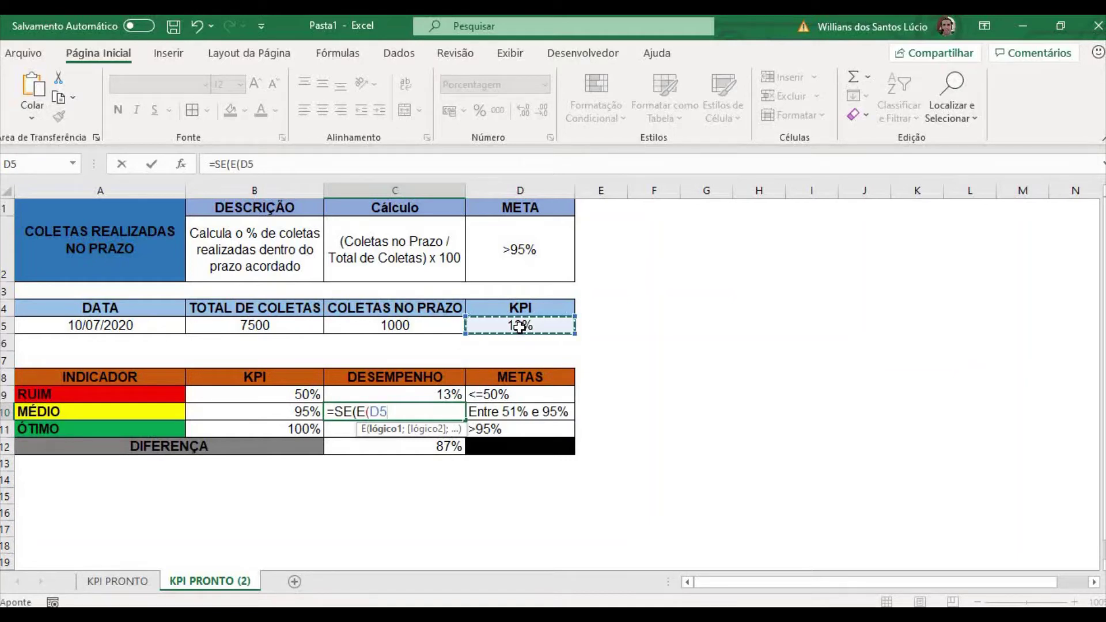
{"action": "type", "text": ">"}
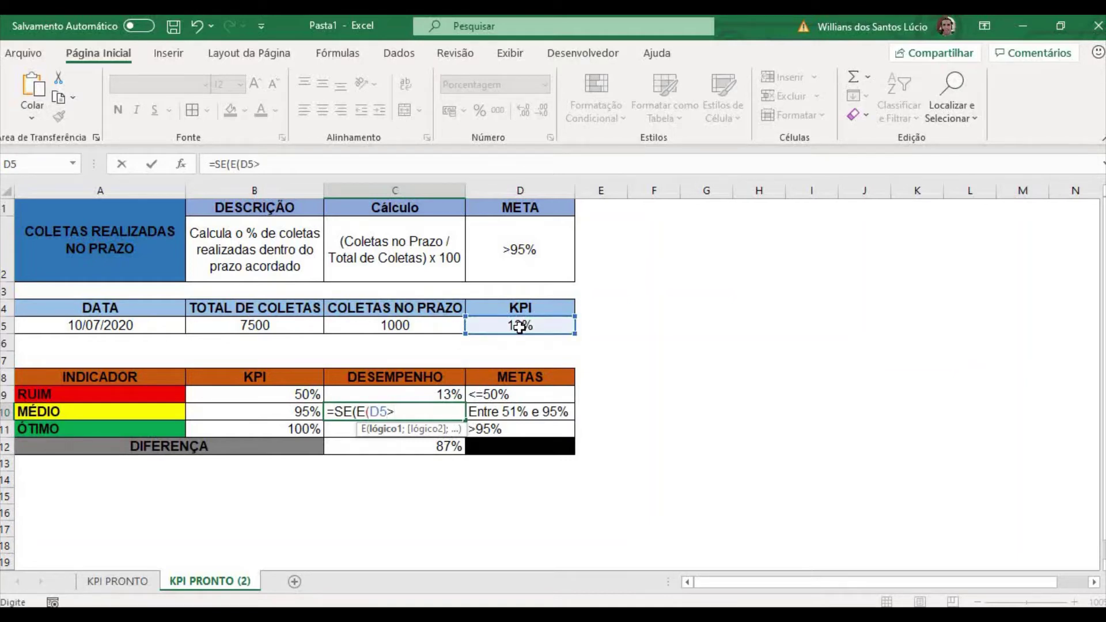
{"action": "left_click", "coordinate": [282, 393]}
{"action": "type", "text": ";"}
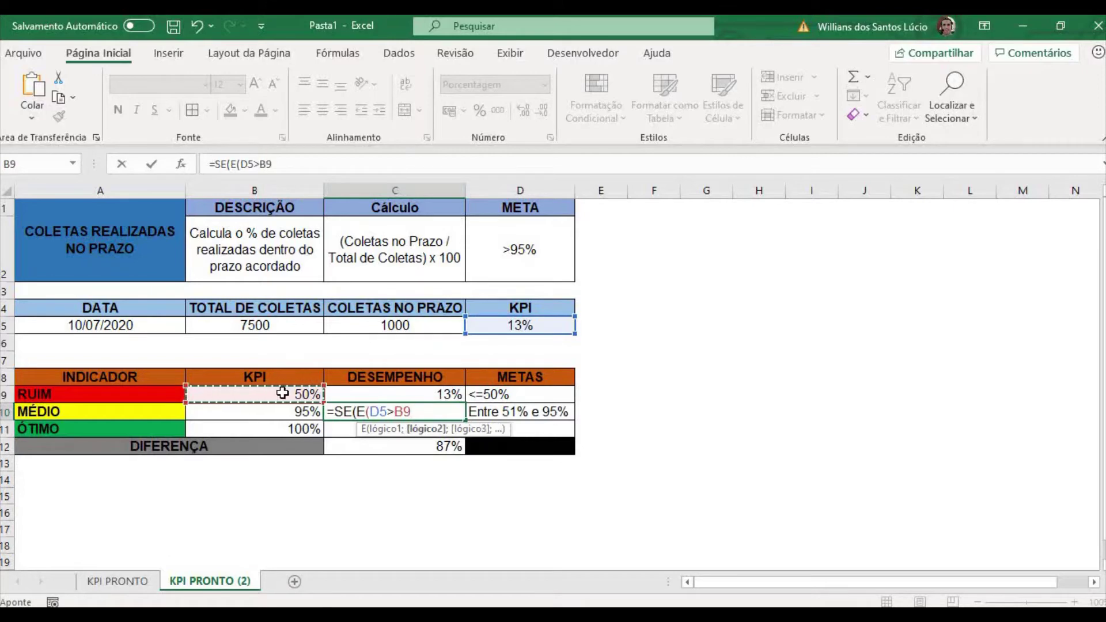
{"action": "left_click", "coordinate": [530, 326]}
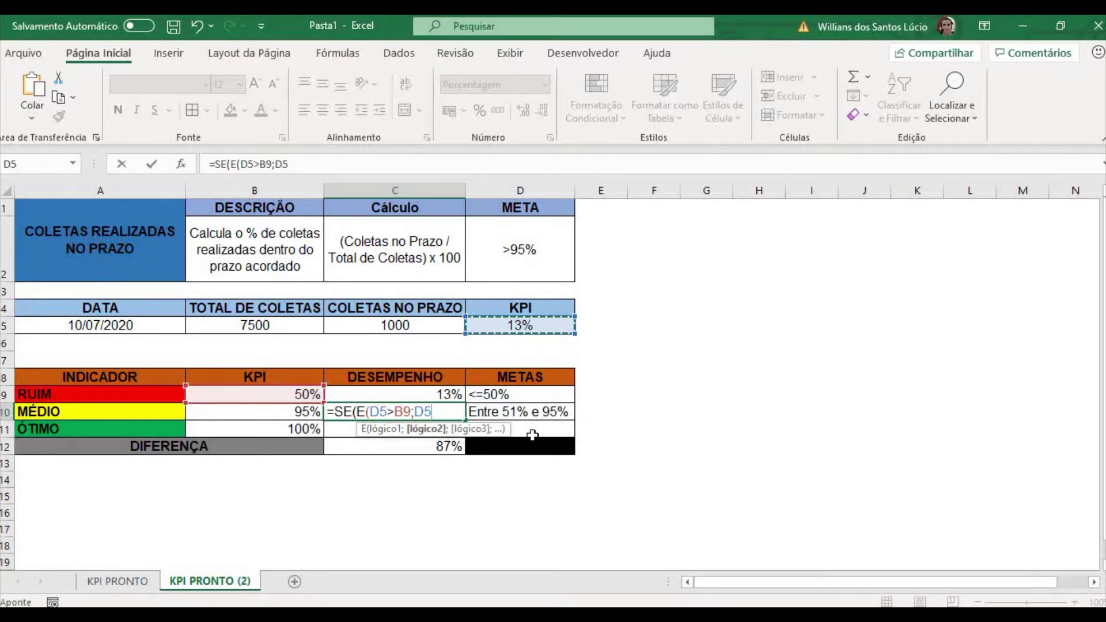
{"action": "type", "text": "<="}
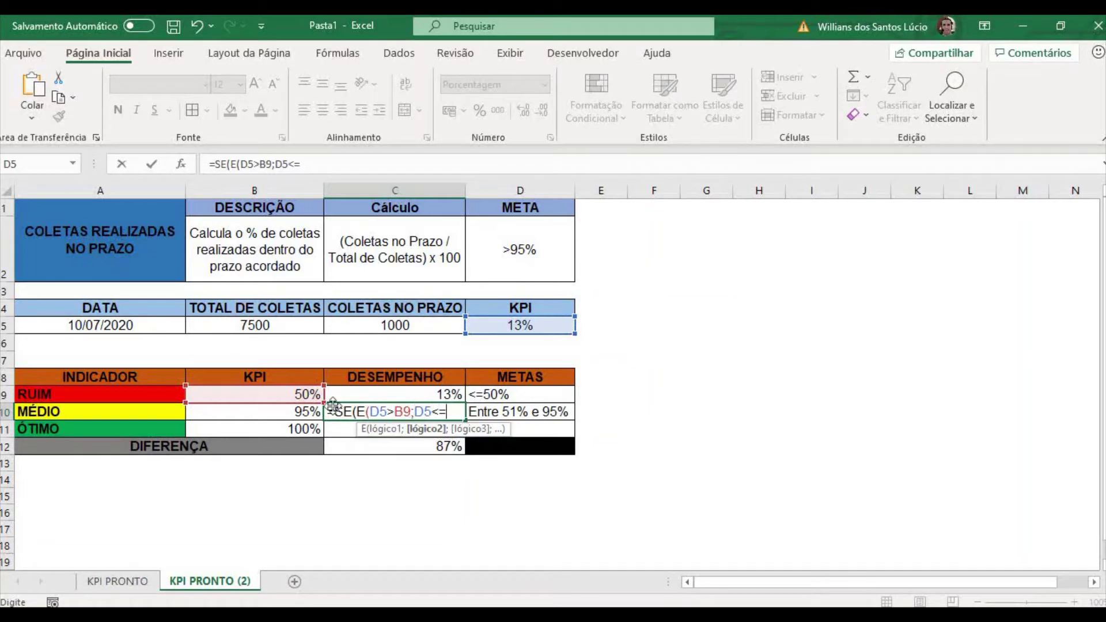
{"action": "left_click", "coordinate": [291, 413]}
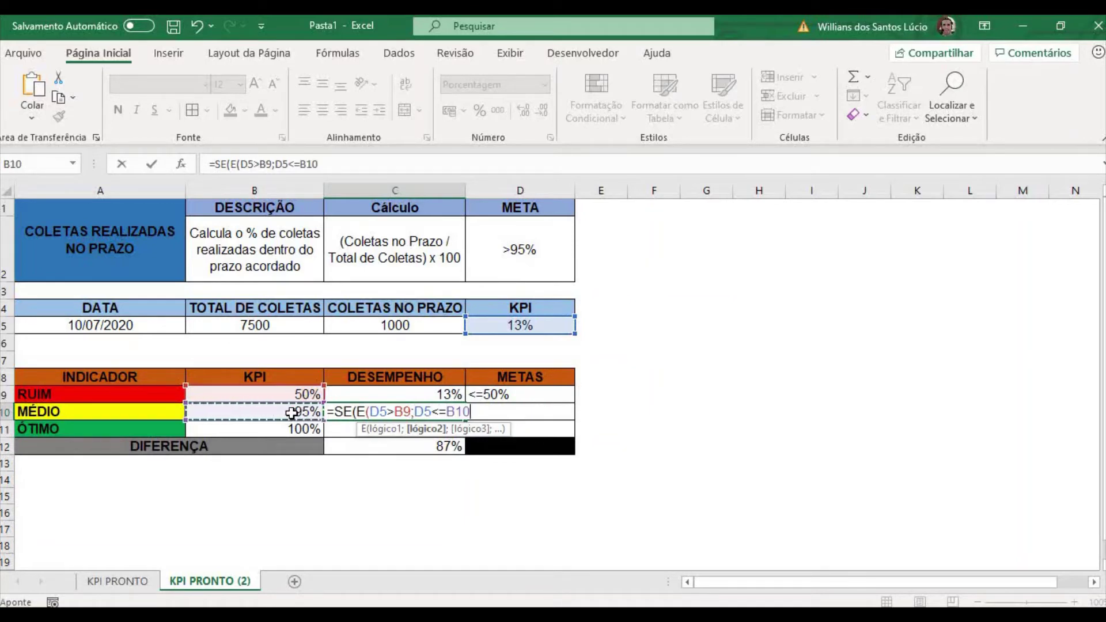
{"action": "type", "text": ")"}
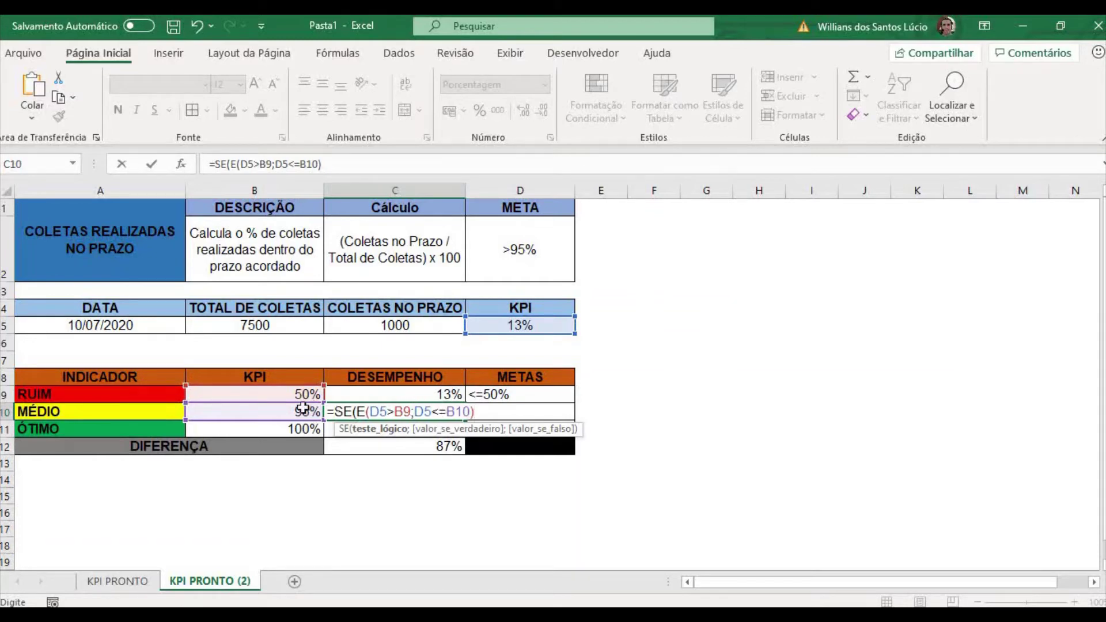
{"action": "type", "text": ";"}
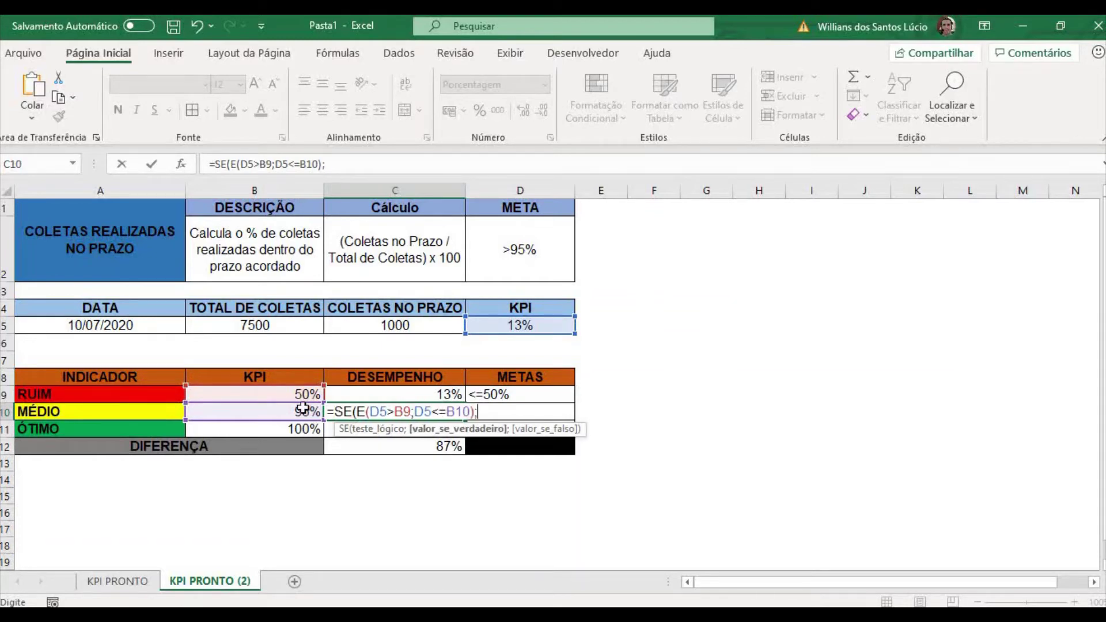
{"action": "left_click", "coordinate": [518, 327]}
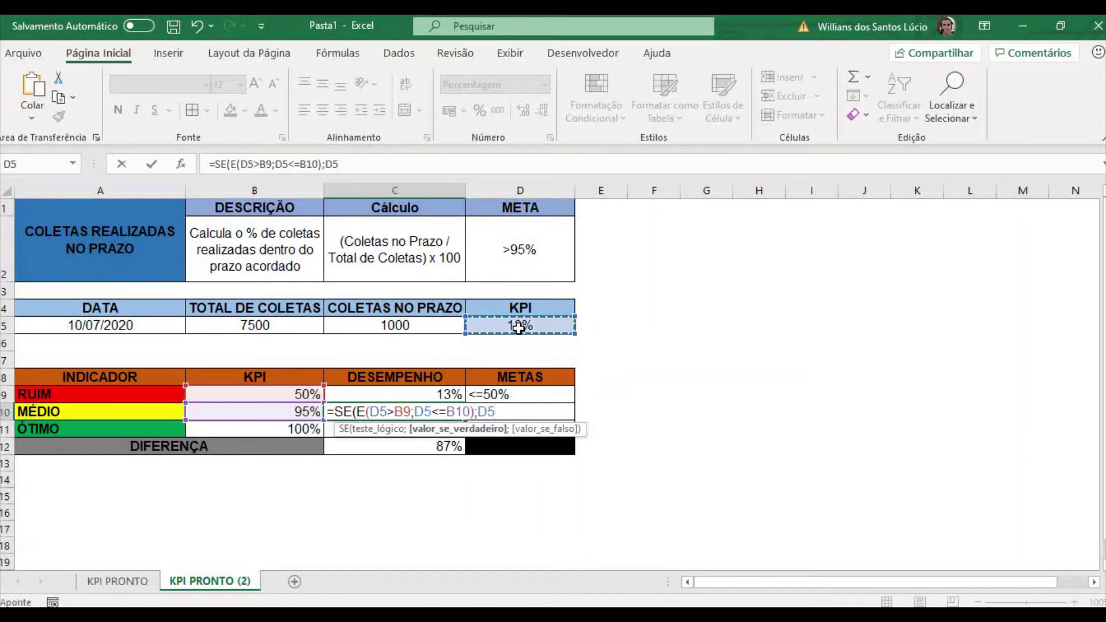
{"action": "type", "text": ";"}
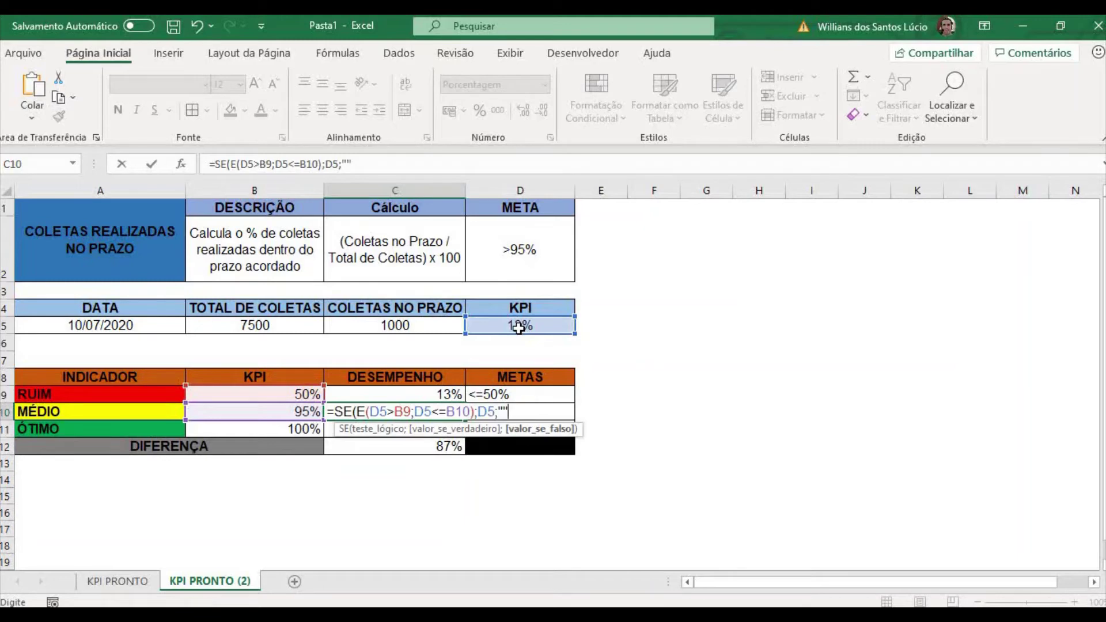
{"action": "type", "text": "\"\")"}
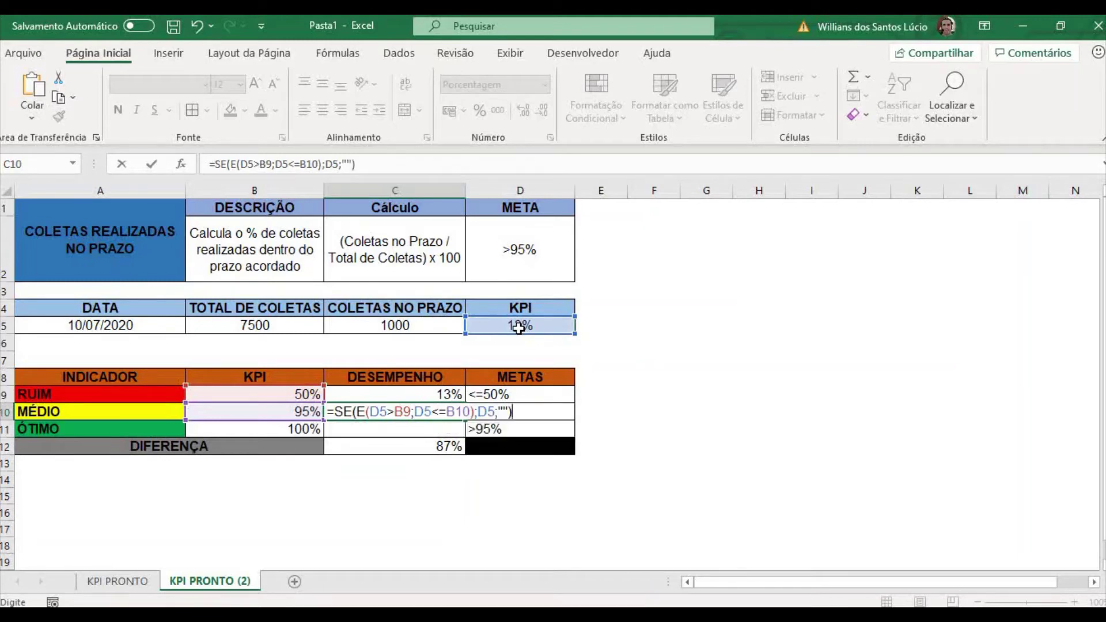
{"action": "key", "text": "Return"}
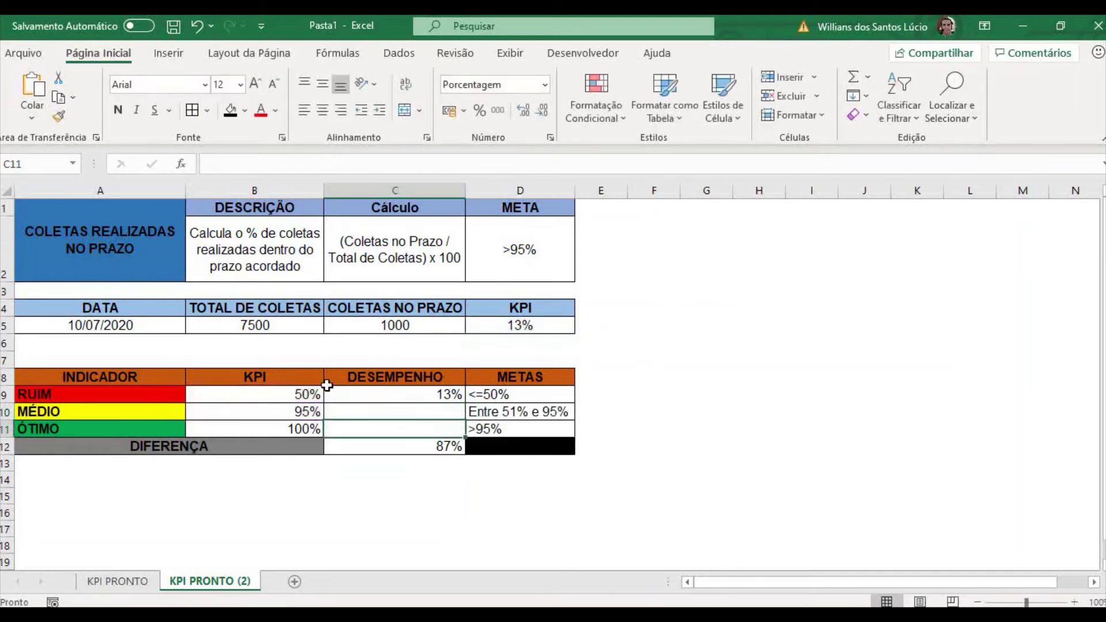
Step: Set COLETAS NO PRAZO in C5 to 5500 and check the KPI in D5 against the MÉDIO DESEMPENHO cell C10
{"action": "left_click", "coordinate": [368, 408]}
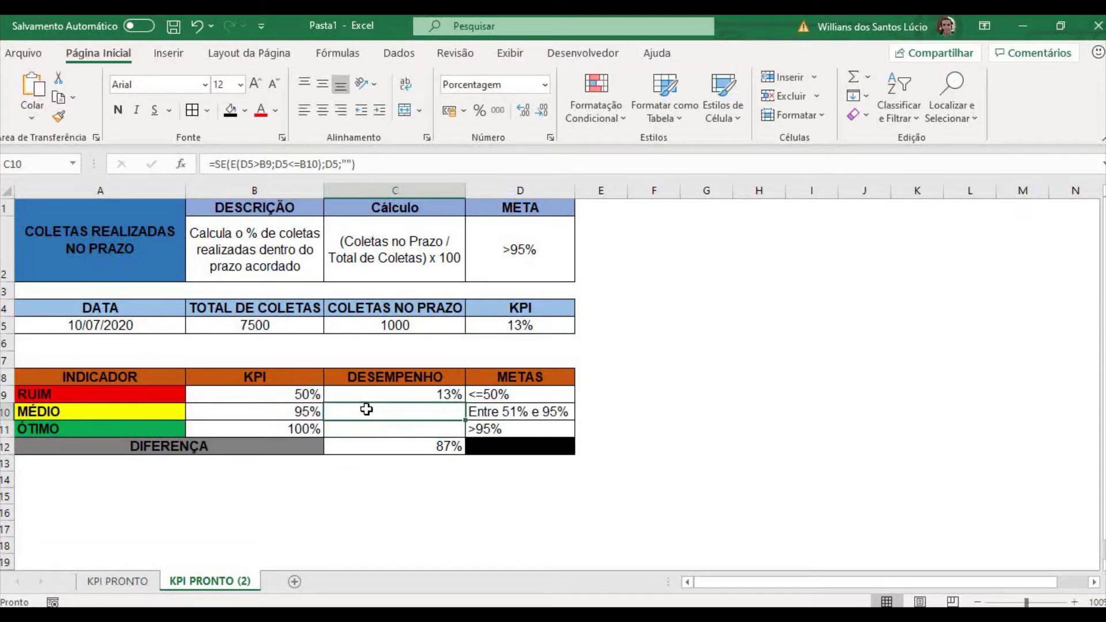
{"action": "left_click", "coordinate": [536, 327]}
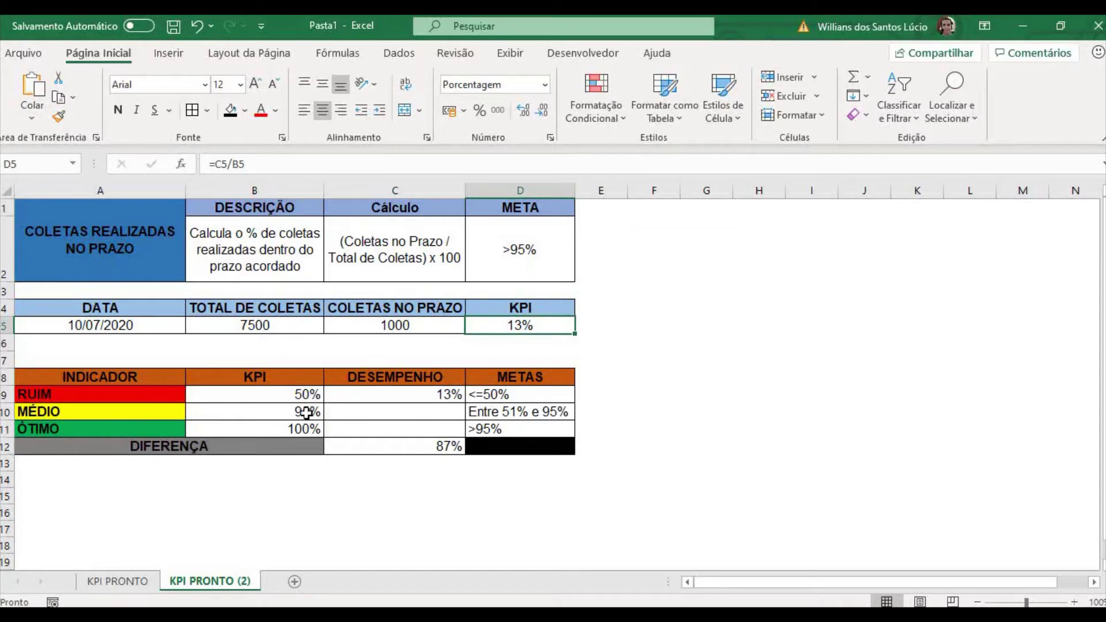
{"action": "left_click", "coordinate": [510, 413]}
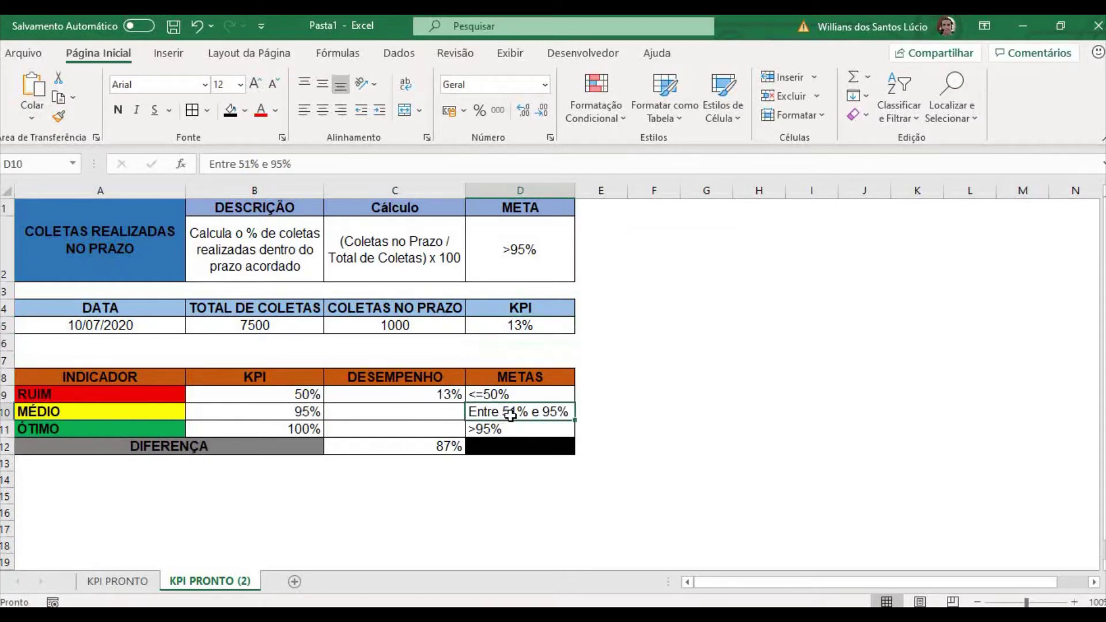
{"action": "left_click", "coordinate": [416, 326]}
{"action": "type", "text": "5500"}
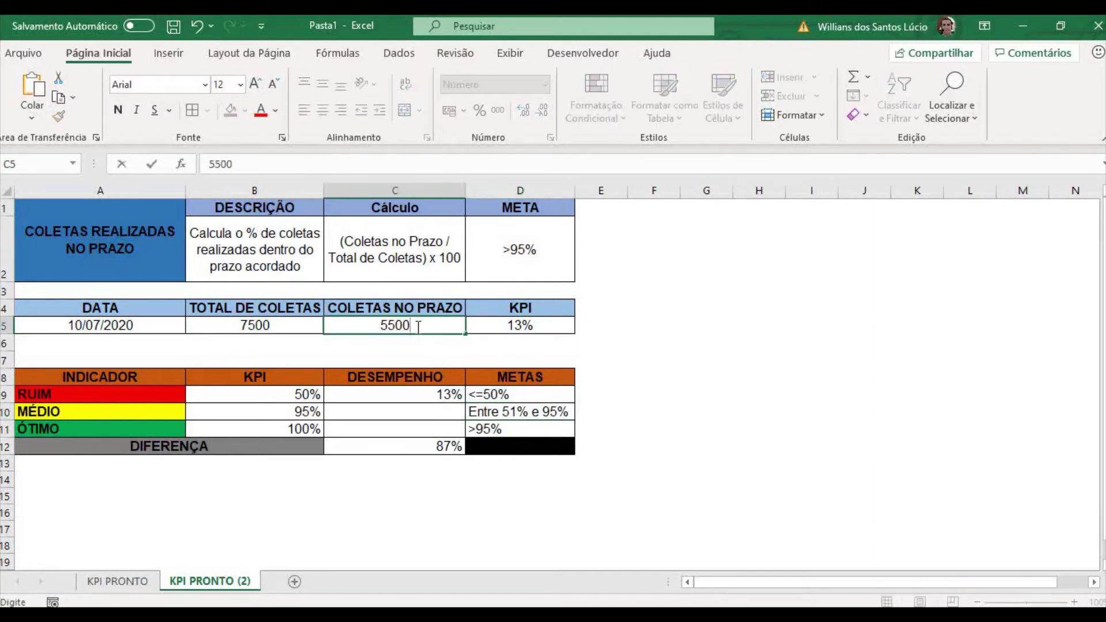
{"action": "key", "text": "Return"}
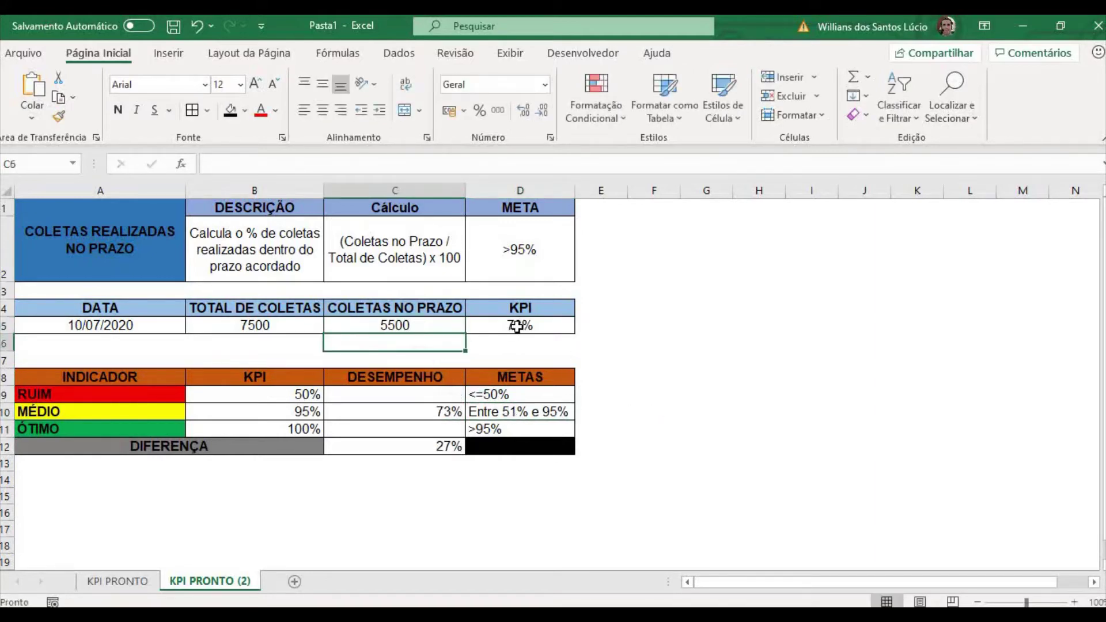
{"action": "left_click", "coordinate": [518, 326]}
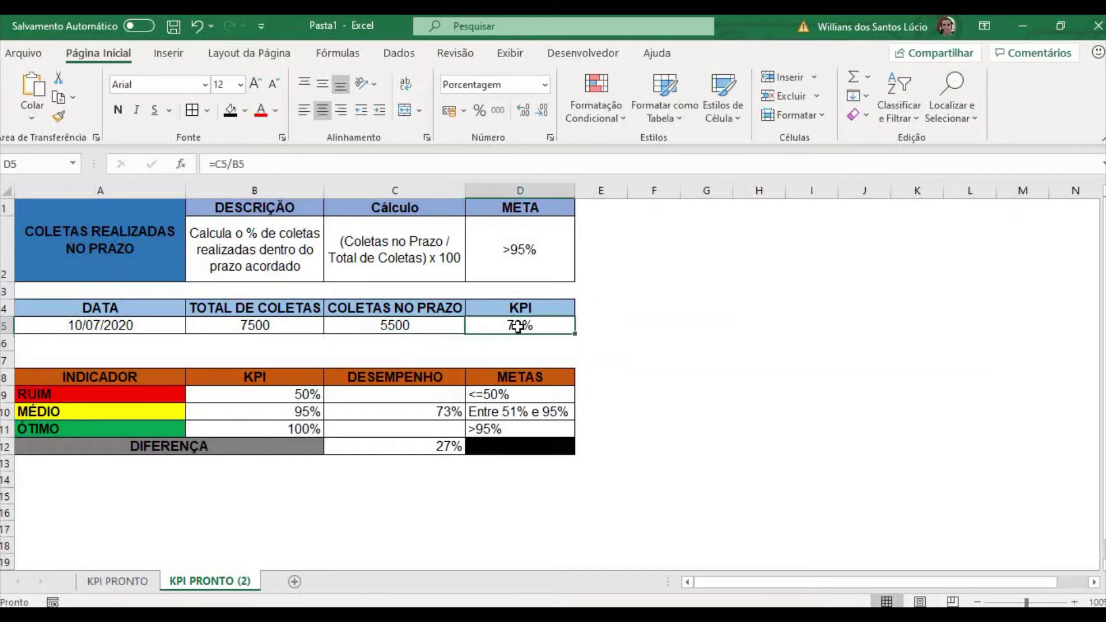
{"action": "left_click", "coordinate": [419, 414]}
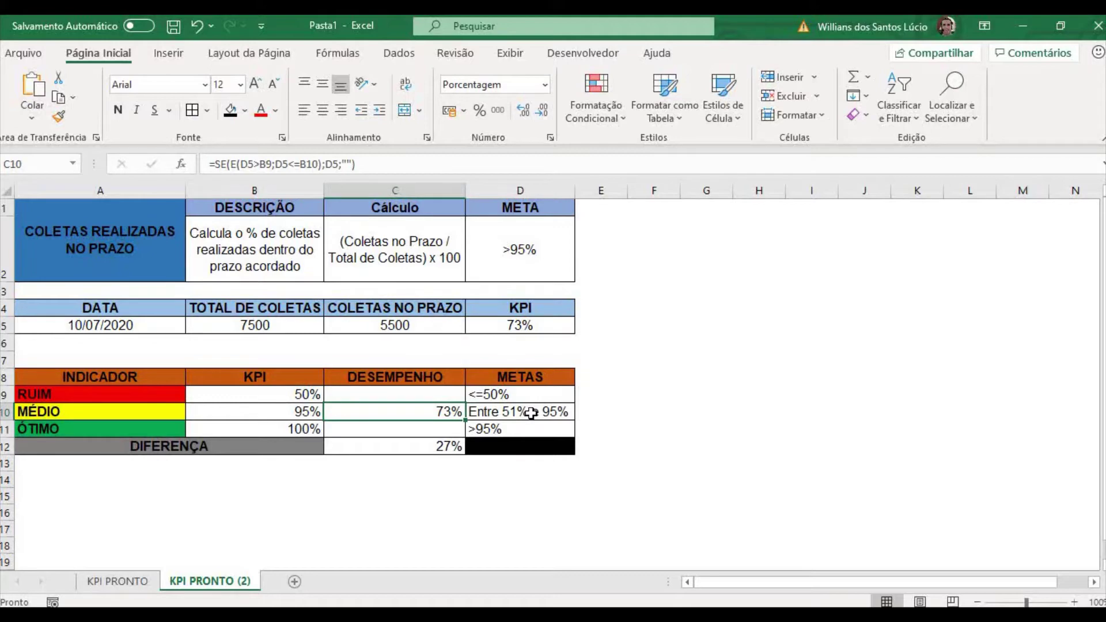
Step: Enter the formula =SE(D5>B10;D5;"") in the ÓTIMO row's DESEMPENHO cell C11
{"action": "left_click", "coordinate": [401, 431]}
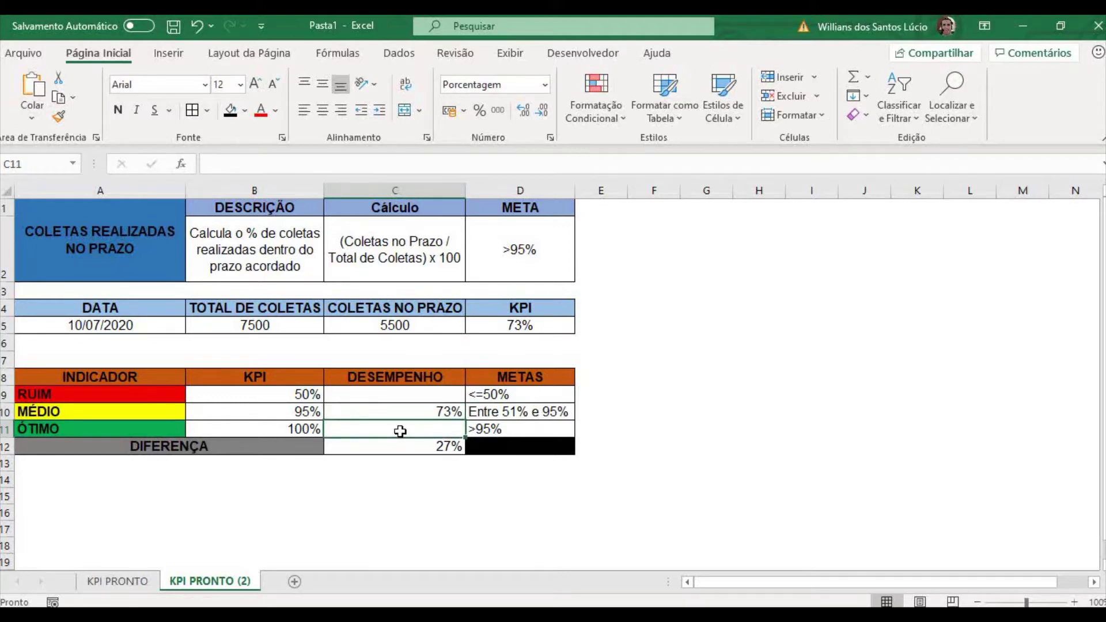
{"action": "type", "text": "="}
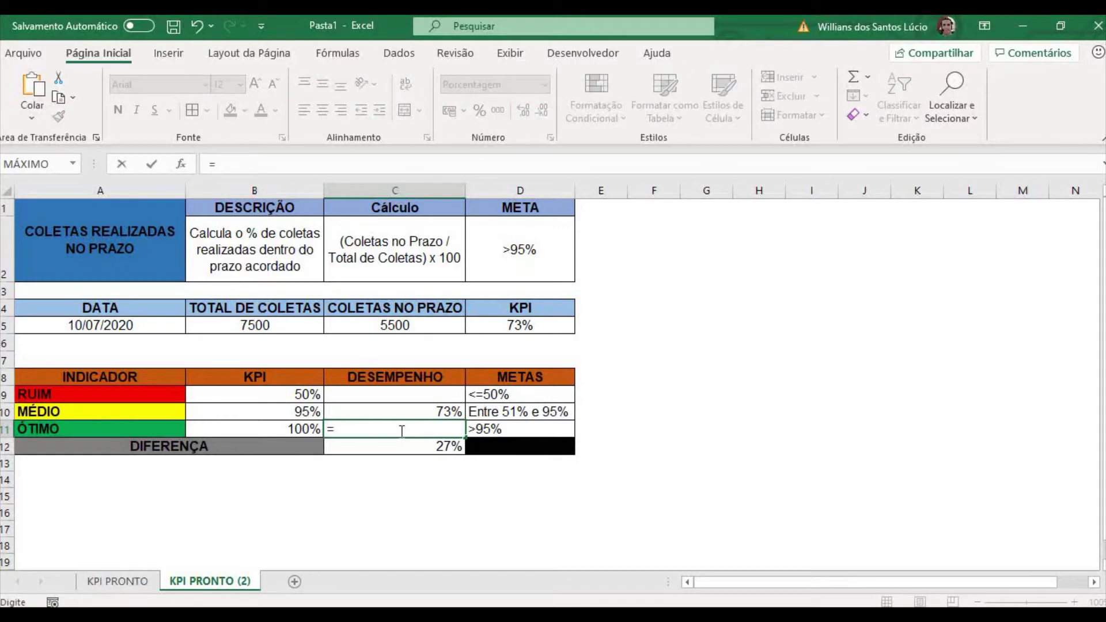
{"action": "type", "text": "SE"}
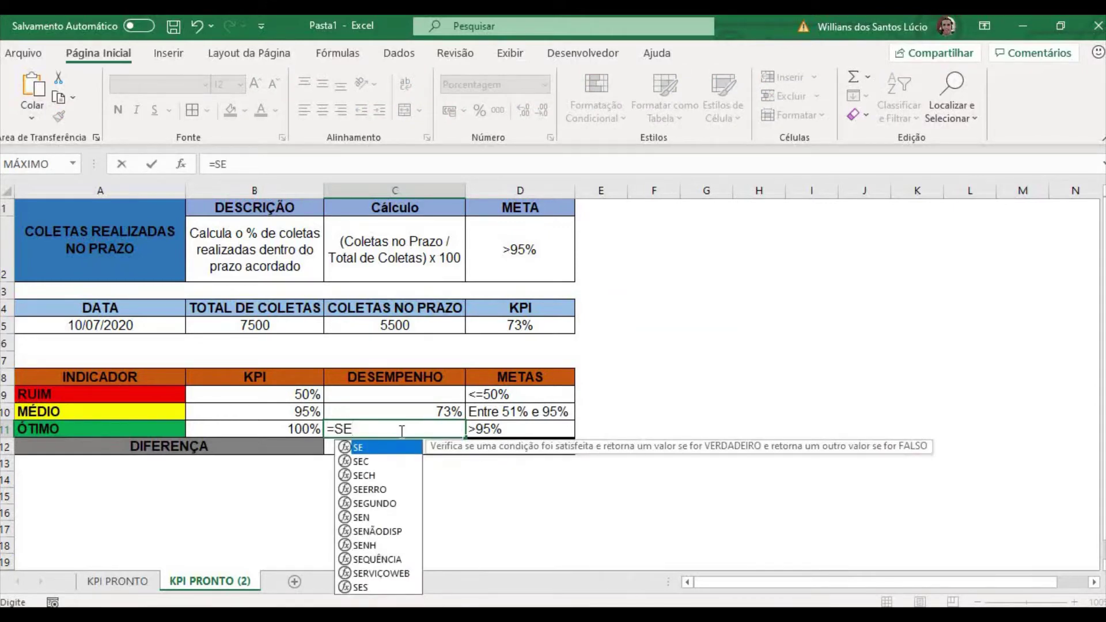
{"action": "type", "text": "("}
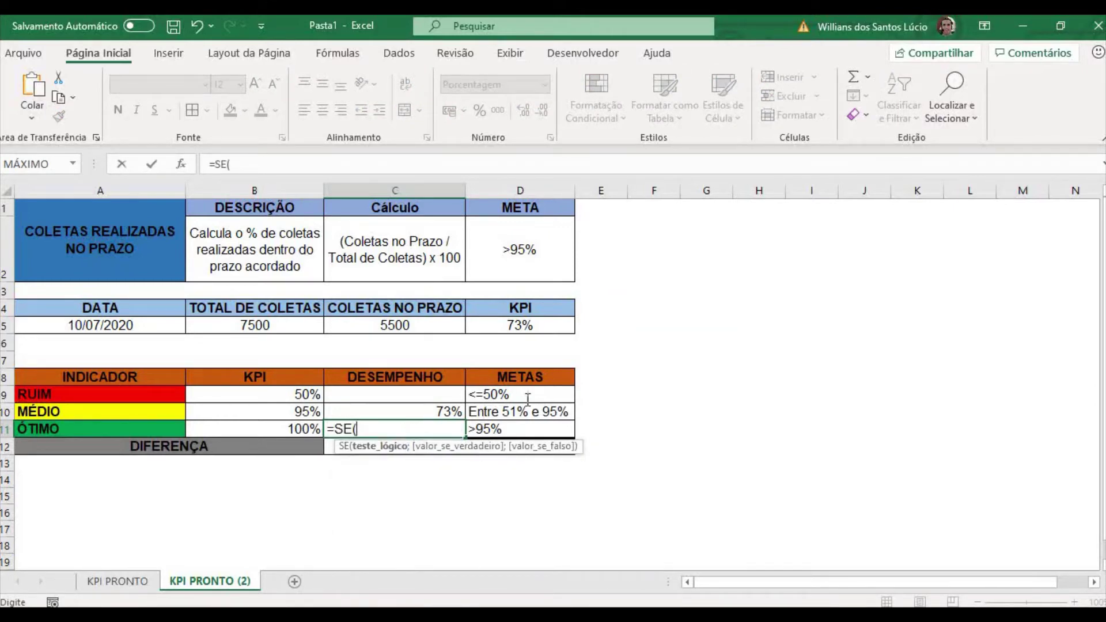
{"action": "left_click", "coordinate": [551, 327]}
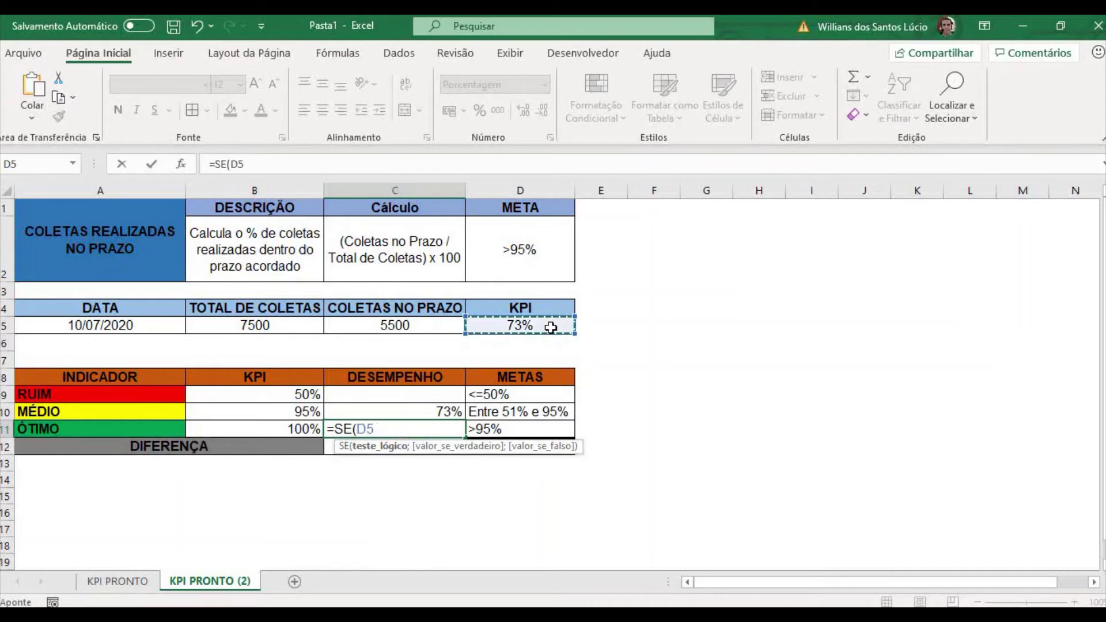
{"action": "type", "text": ">"}
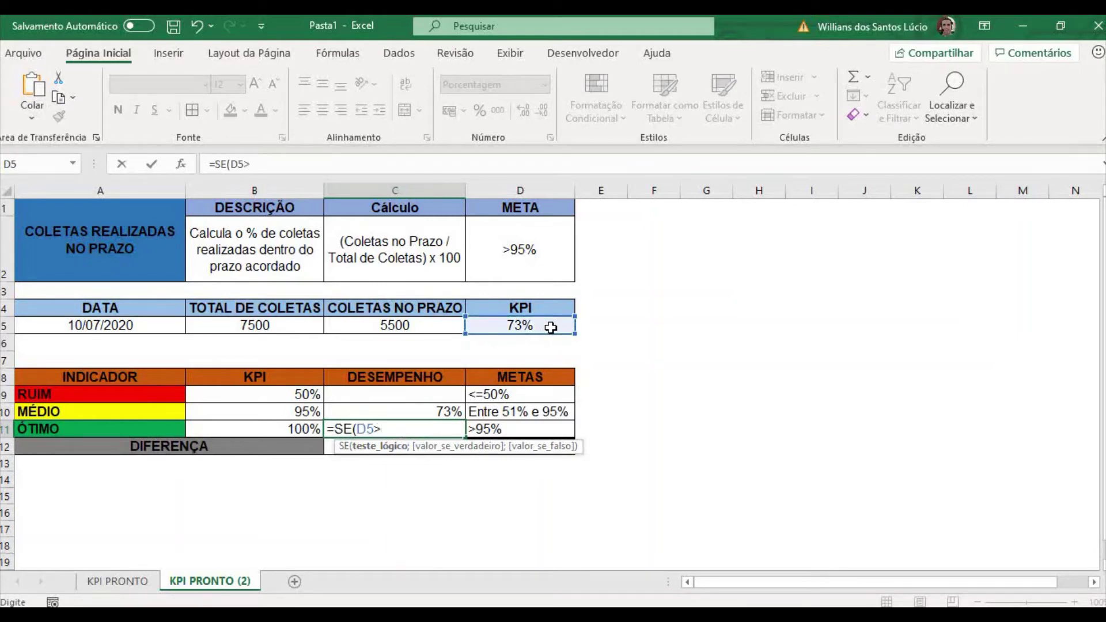
{"action": "left_click", "coordinate": [279, 412]}
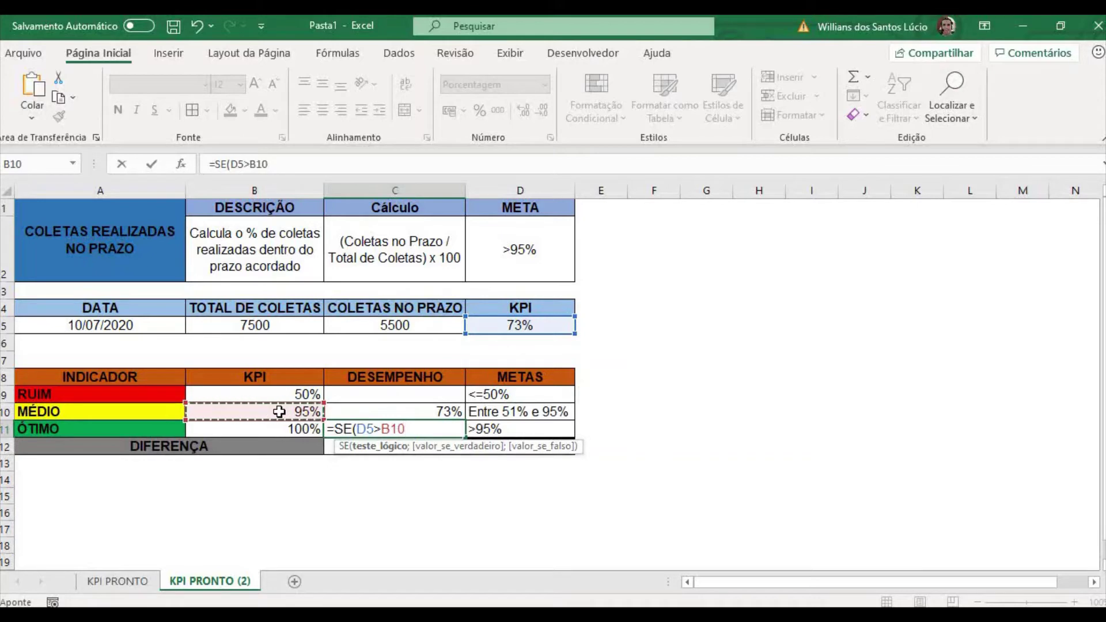
{"action": "type", "text": ";"}
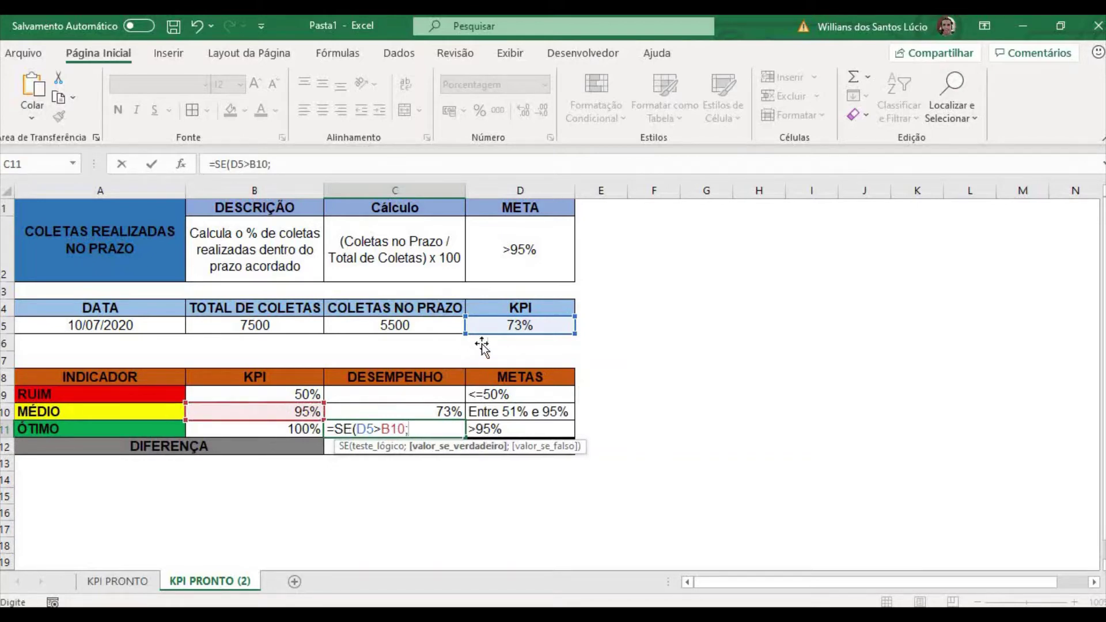
{"action": "left_click", "coordinate": [506, 327]}
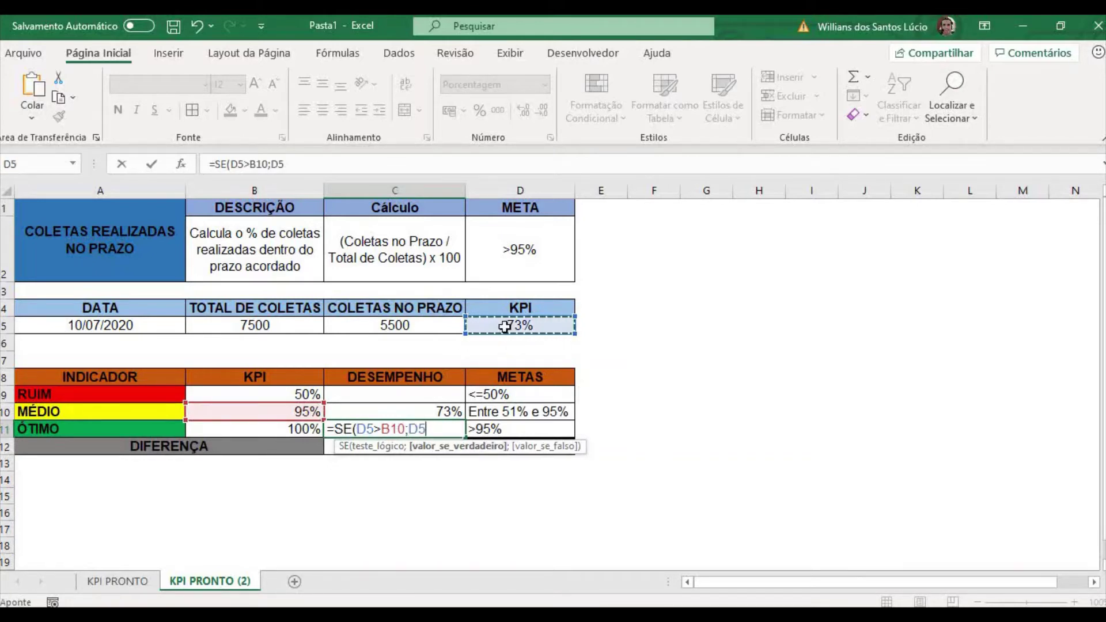
{"action": "type", "text": ";"}
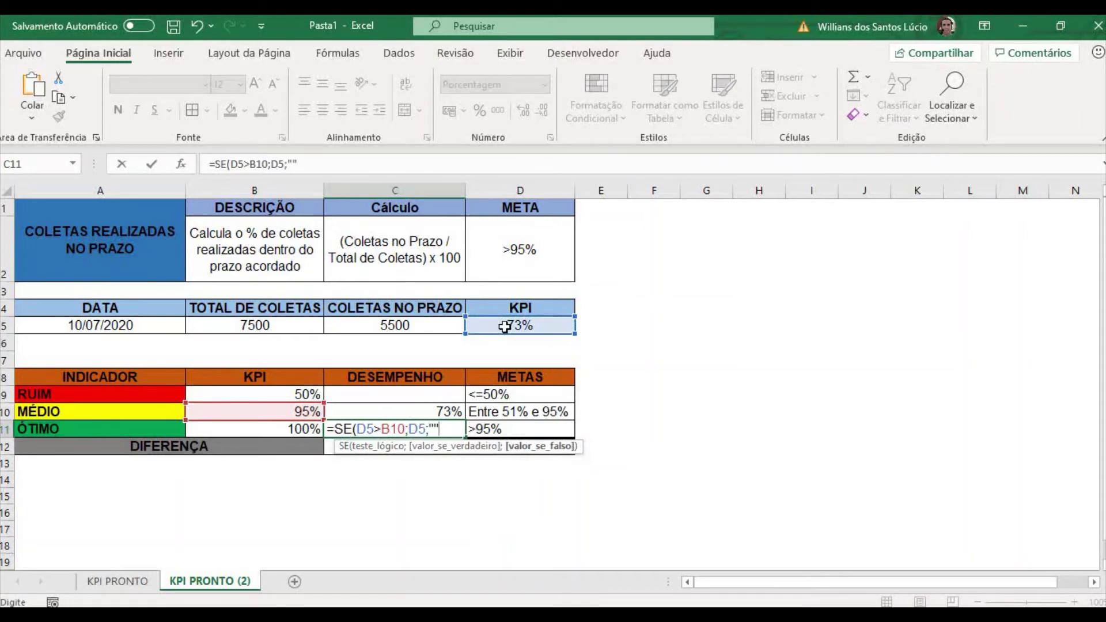
{"action": "type", "text": "\"\")"}
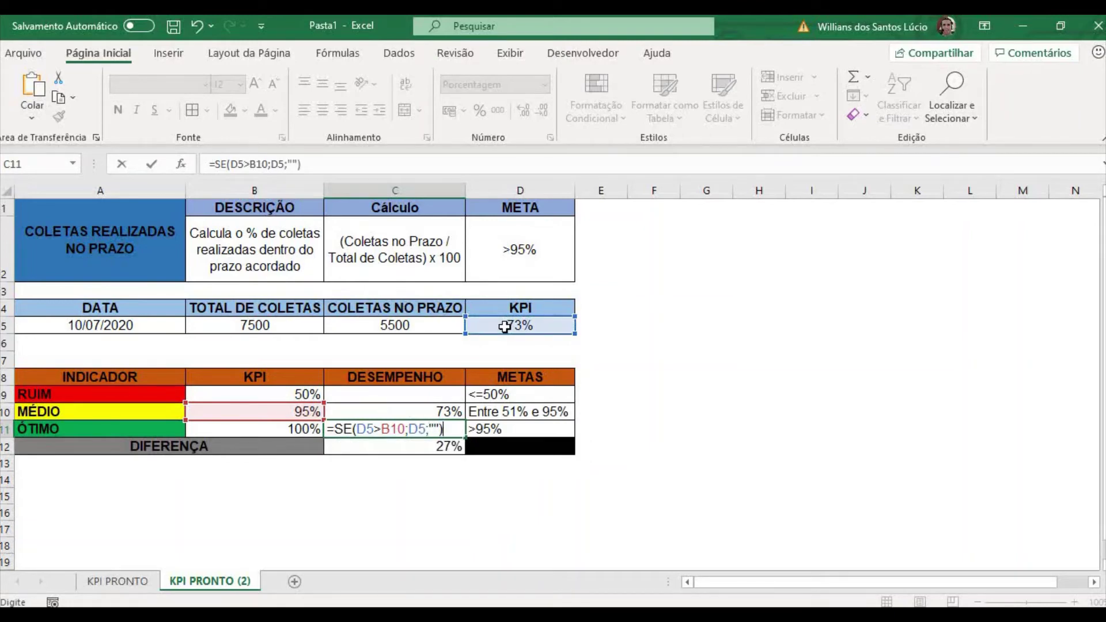
{"action": "key", "text": "Return"}
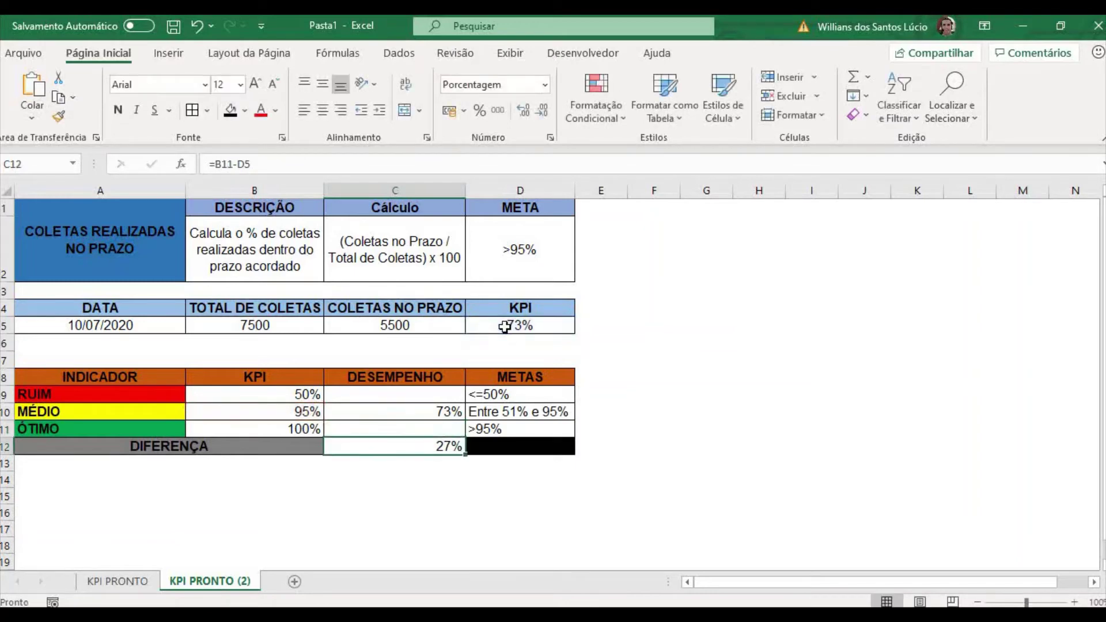
Step: Review the cells used by the ÓTIMO formula, set COLETAS NO PRAZO in C5 to 7480 and check C11
{"action": "left_click", "coordinate": [429, 427]}
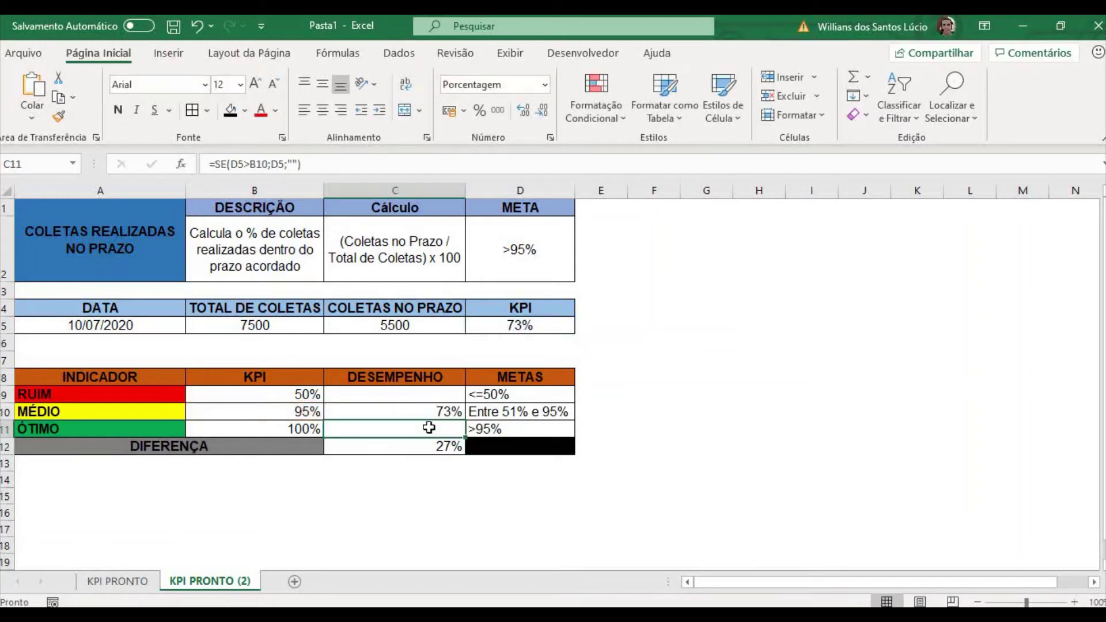
{"action": "left_click", "coordinate": [548, 323]}
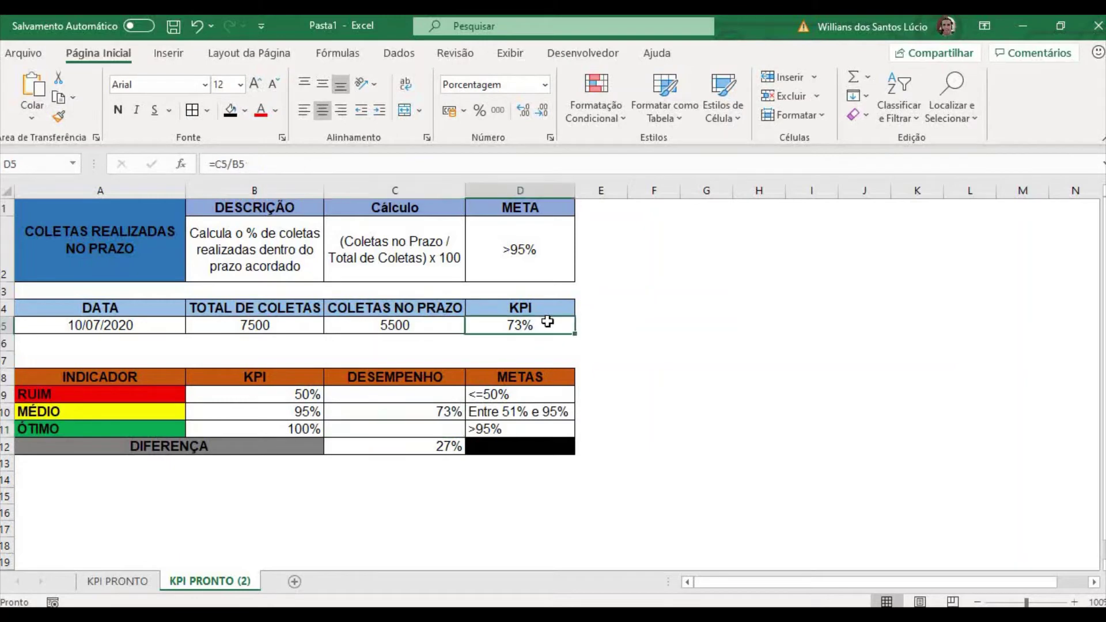
{"action": "left_click", "coordinate": [314, 413]}
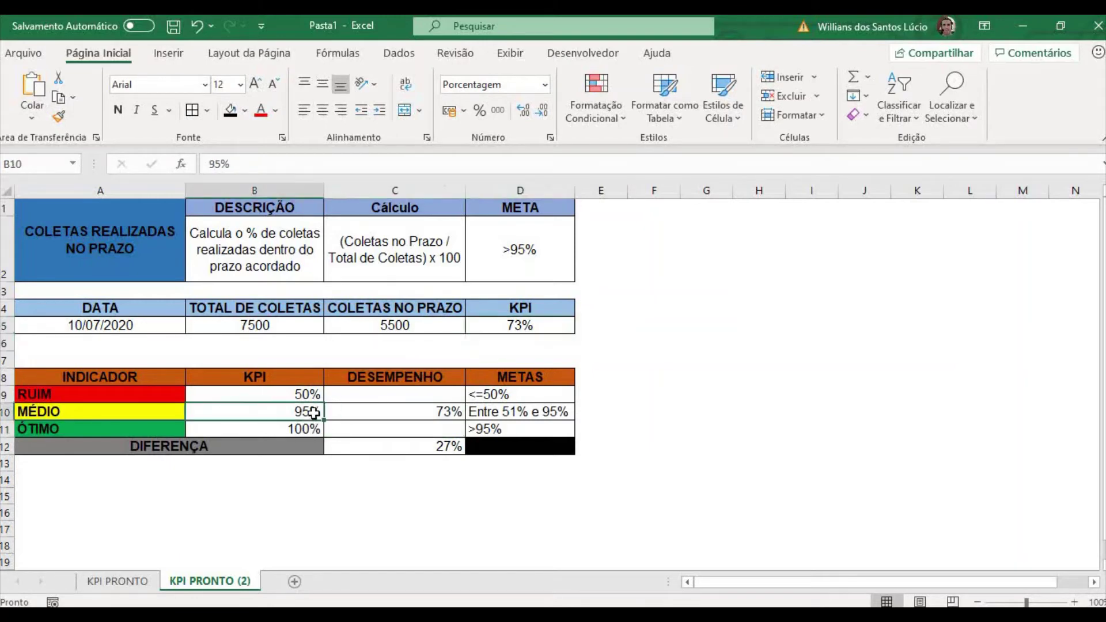
{"action": "left_click", "coordinate": [410, 325]}
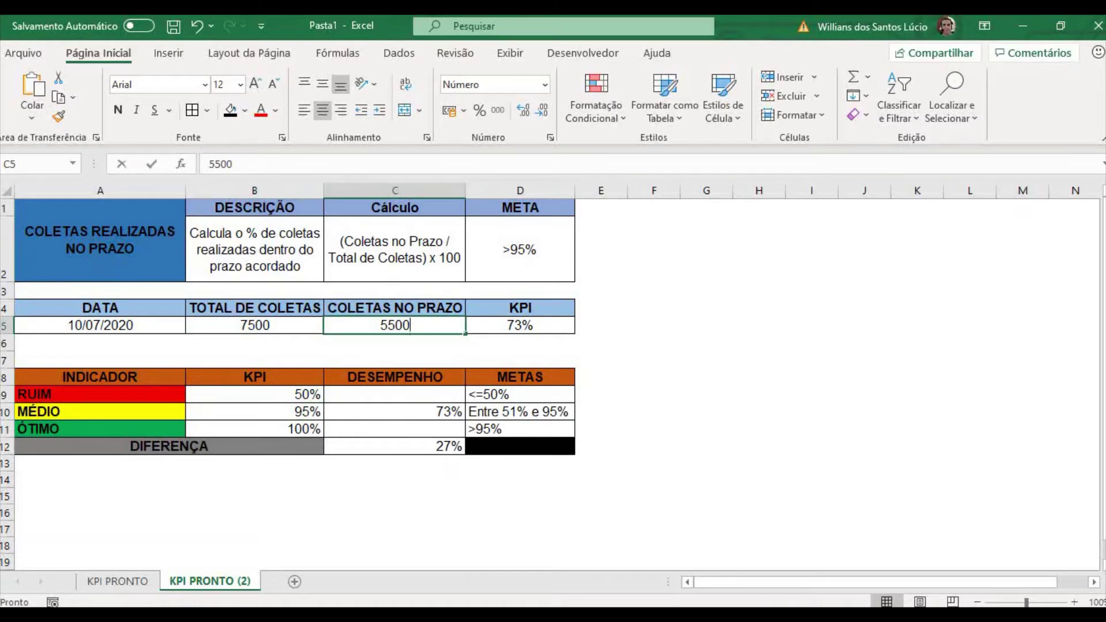
{"action": "type", "text": "748"}
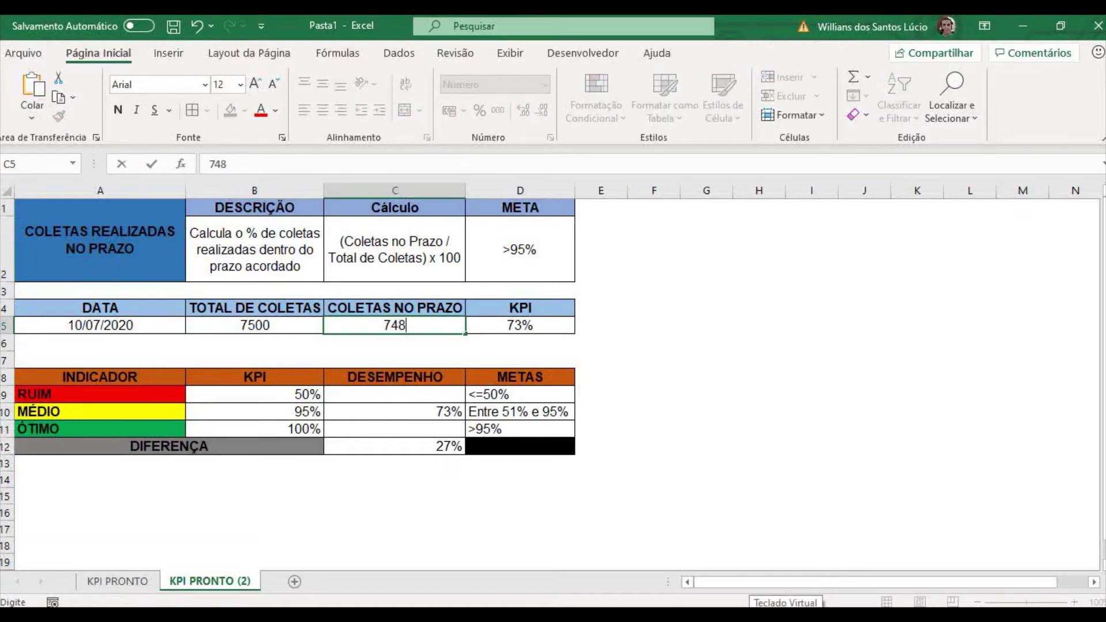
{"action": "type", "text": "0"}
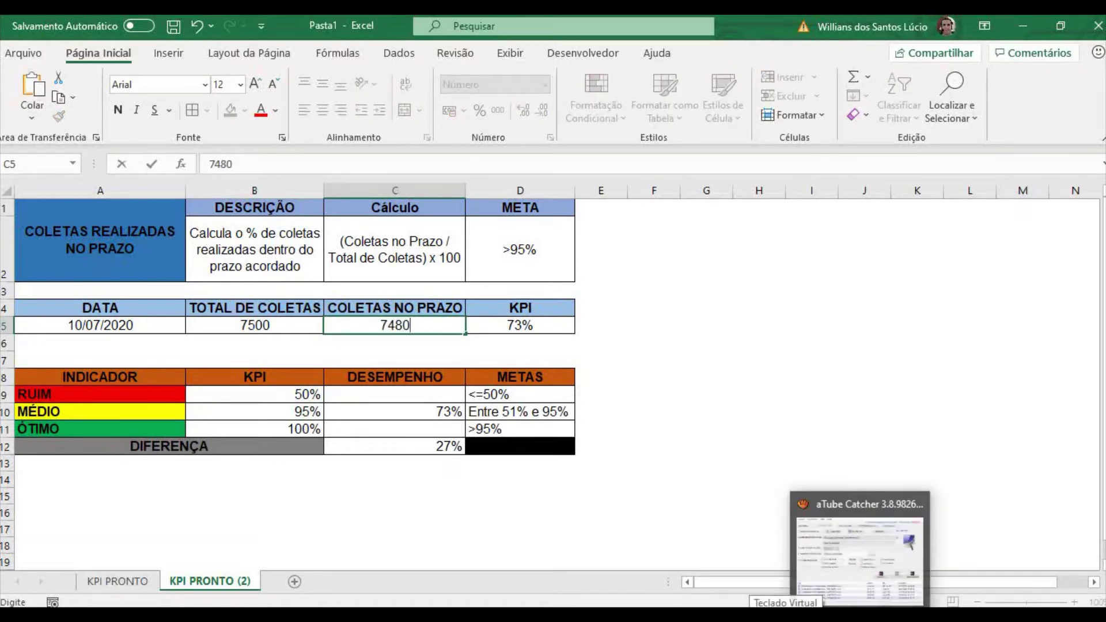
{"action": "left_click", "coordinate": [607, 324]}
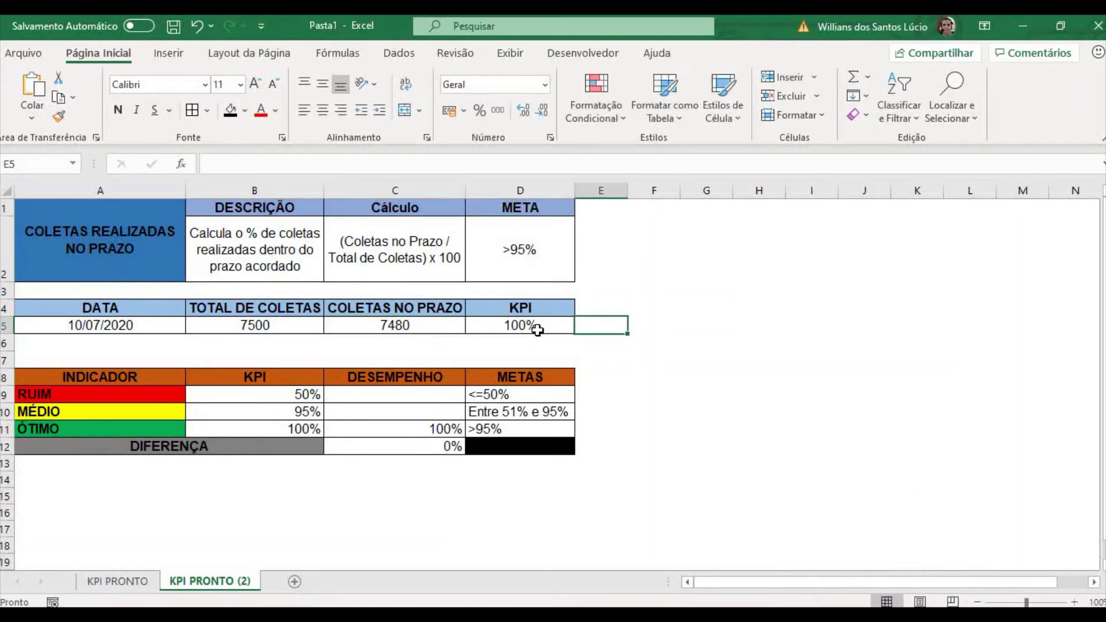
{"action": "left_click", "coordinate": [424, 433]}
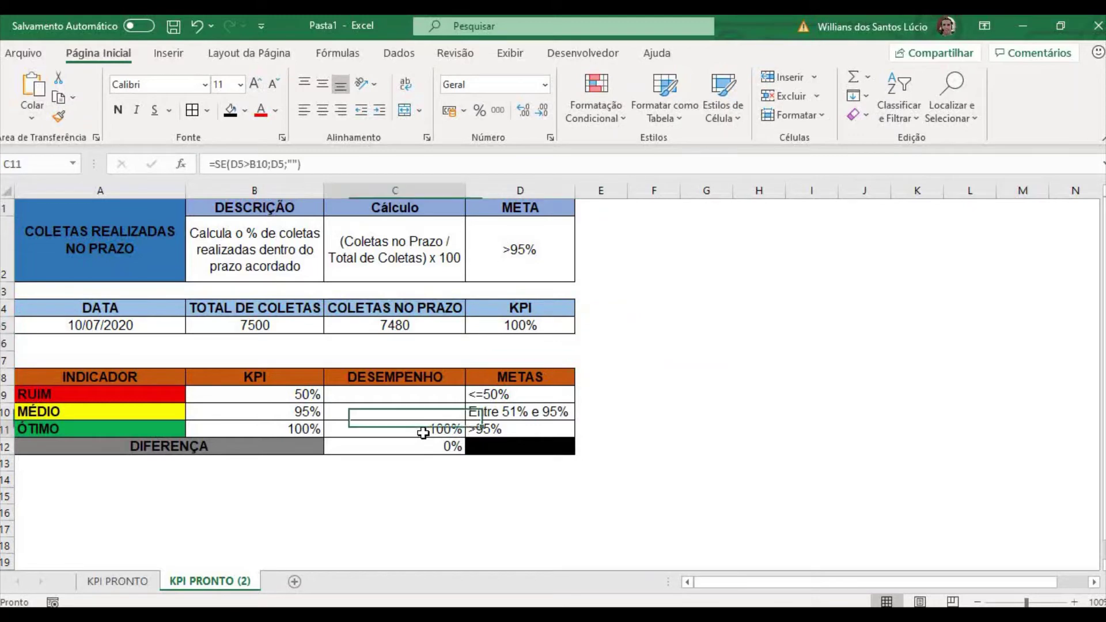
Step: Set COLETAS NO PRAZO in C5 to 7460 and check the DESEMPENHO cells C9:C11 and the DIFERENÇA in C12
{"action": "left_click", "coordinate": [411, 325]}
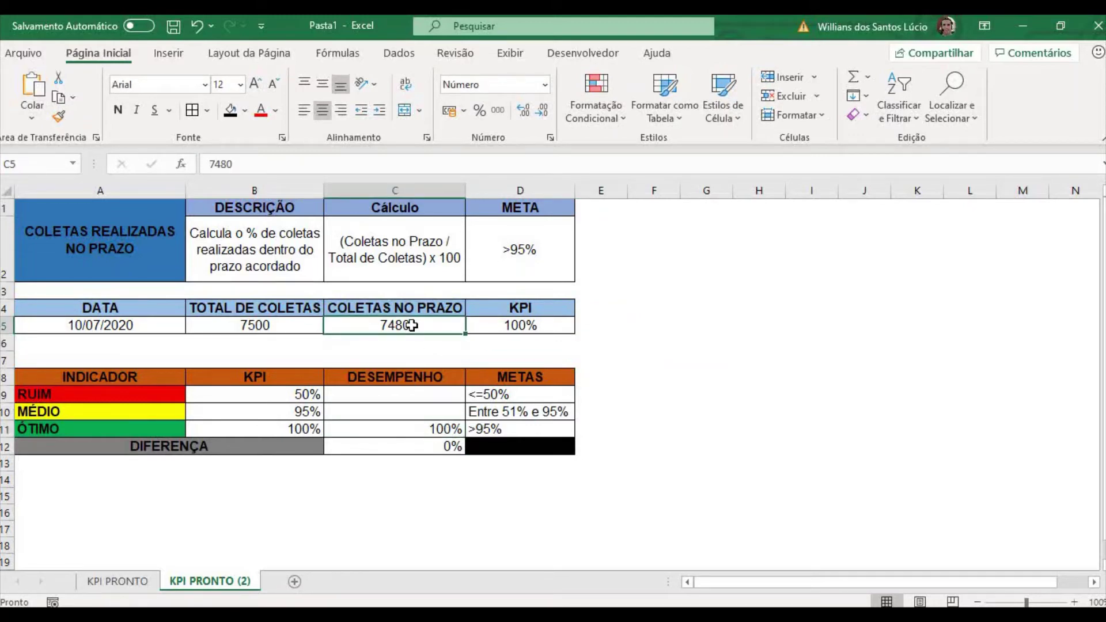
{"action": "type", "text": "7460"}
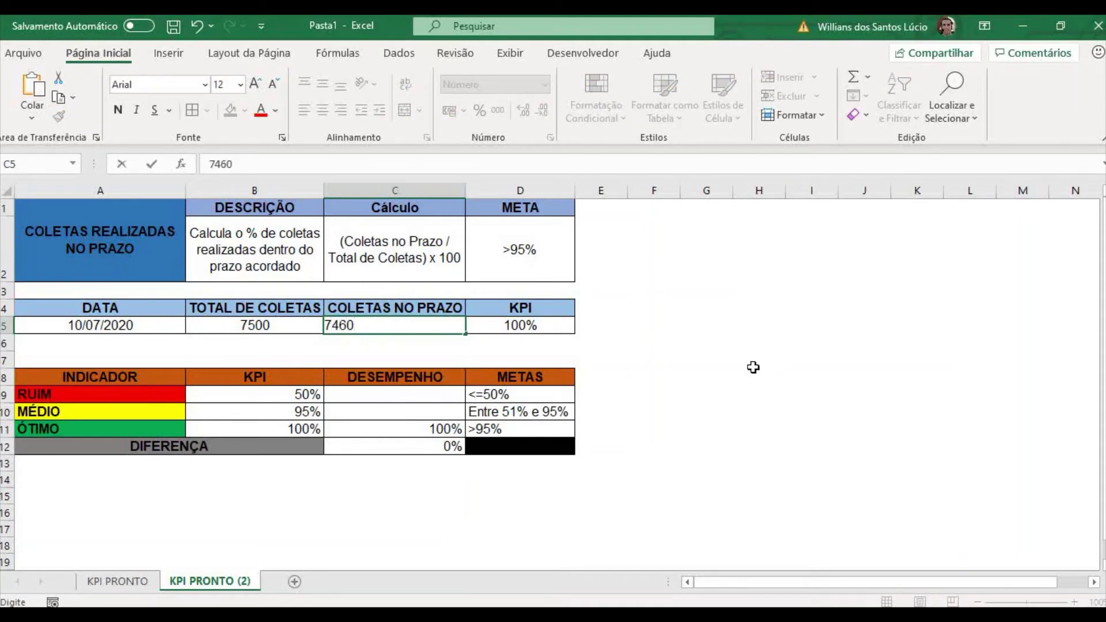
{"action": "key", "text": "Return"}
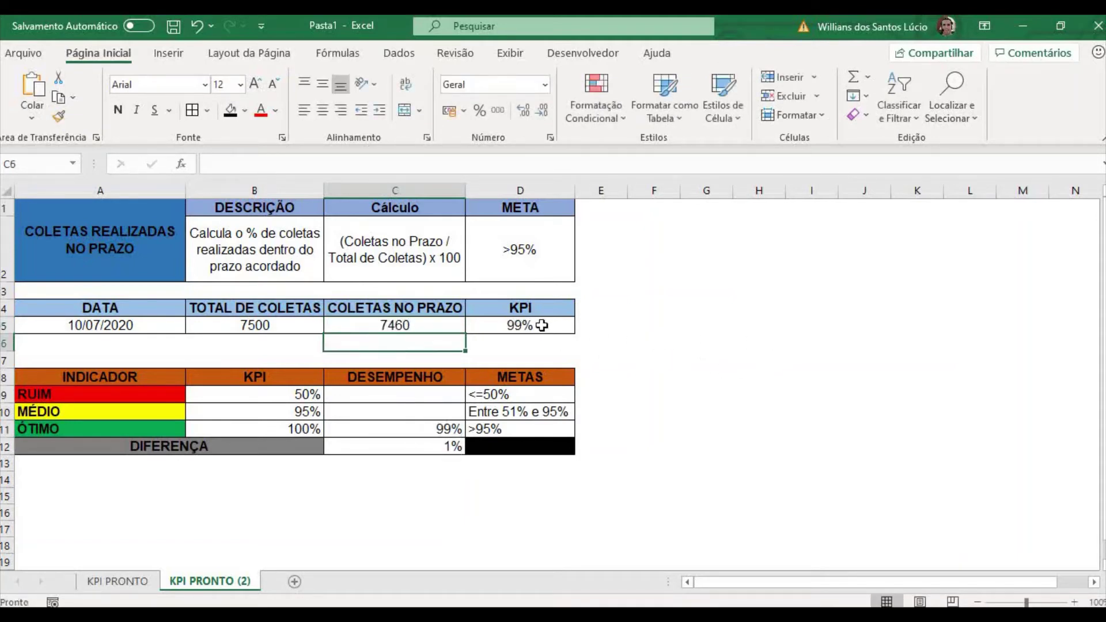
{"action": "left_click", "coordinate": [429, 433]}
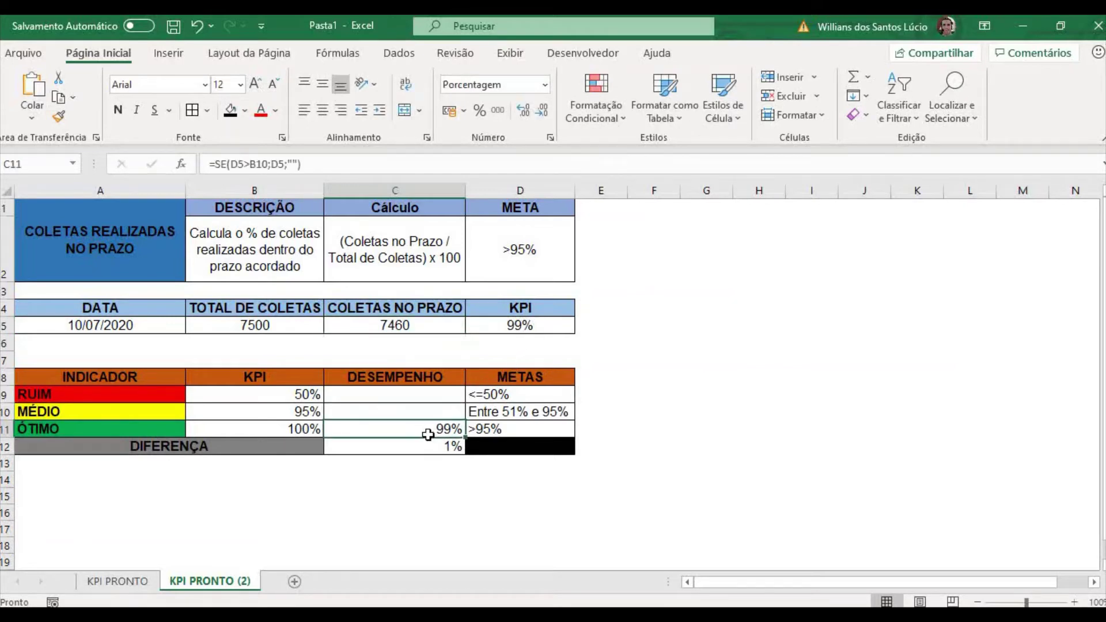
{"action": "left_click", "coordinate": [757, 425]}
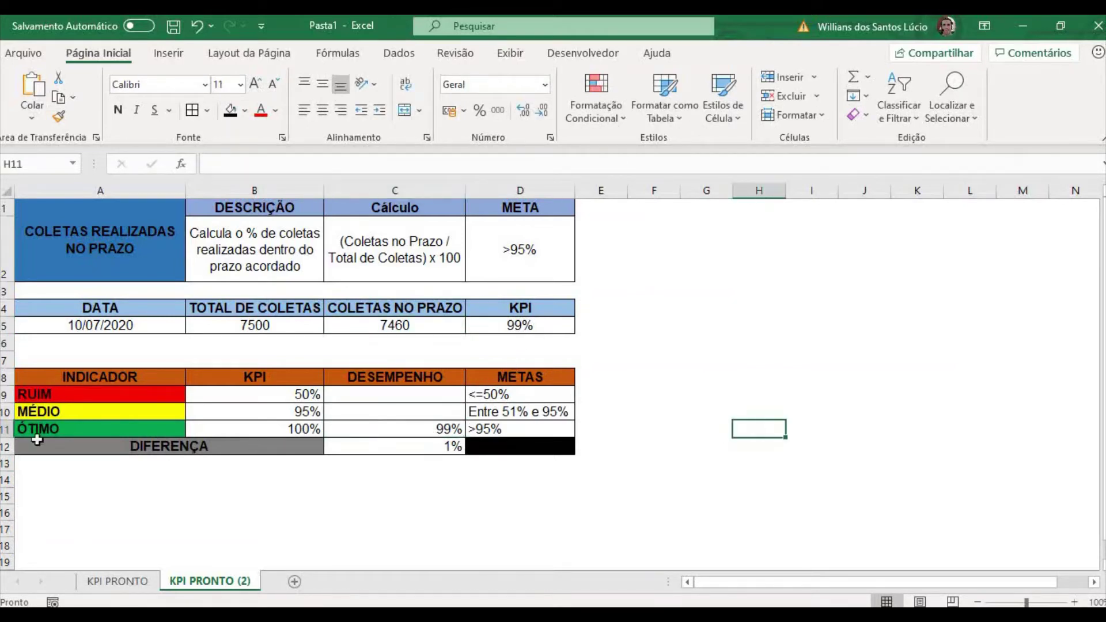
{"action": "left_click_drag", "start_coordinate": [379, 394], "coordinate": [424, 435]}
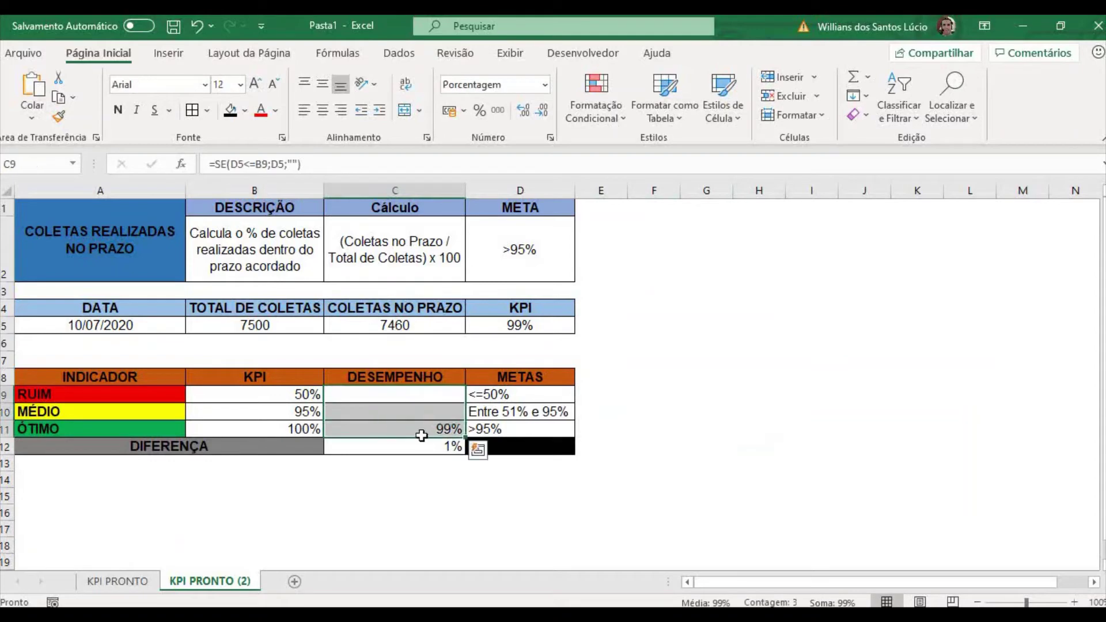
{"action": "left_click", "coordinate": [425, 448]}
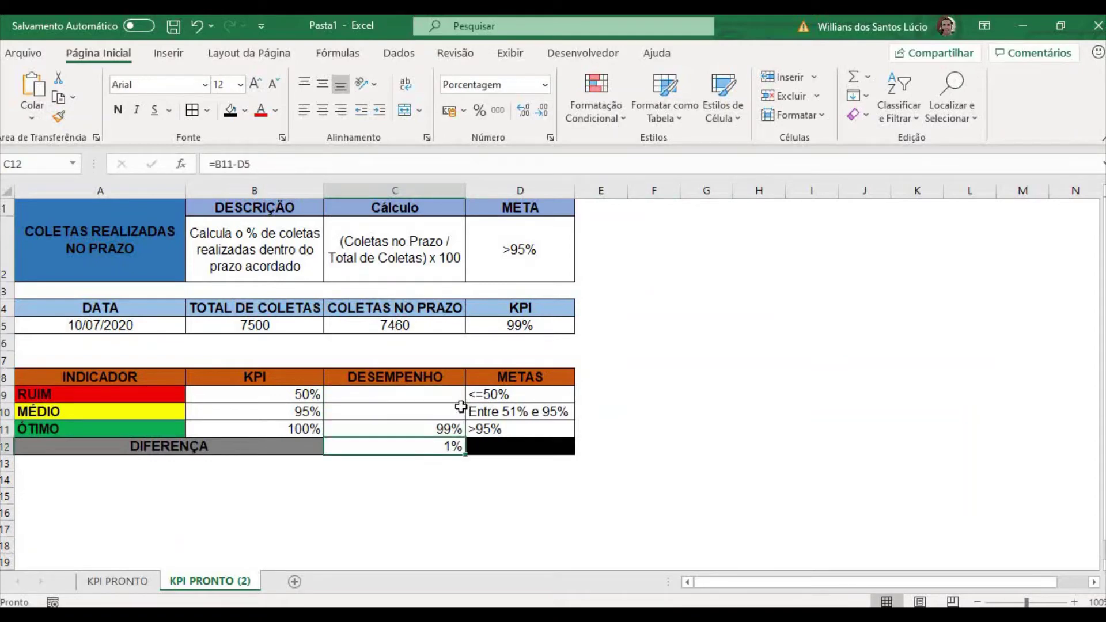
Step: Set COLETAS NO PRAZO in C5 to 1000
{"action": "left_click", "coordinate": [433, 326]}
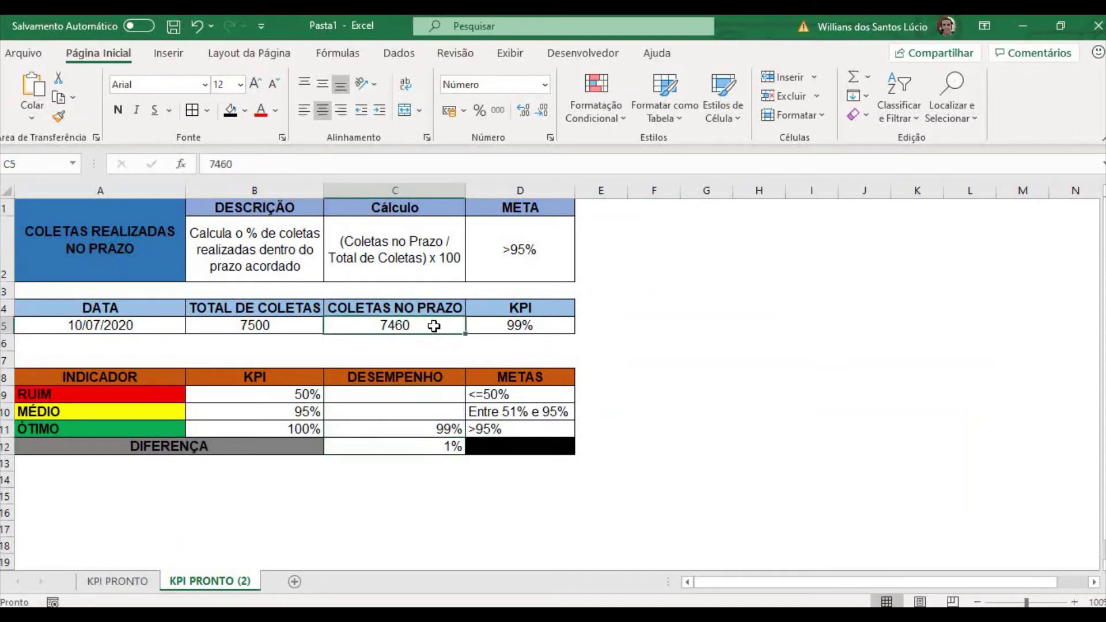
{"action": "type", "text": "1000"}
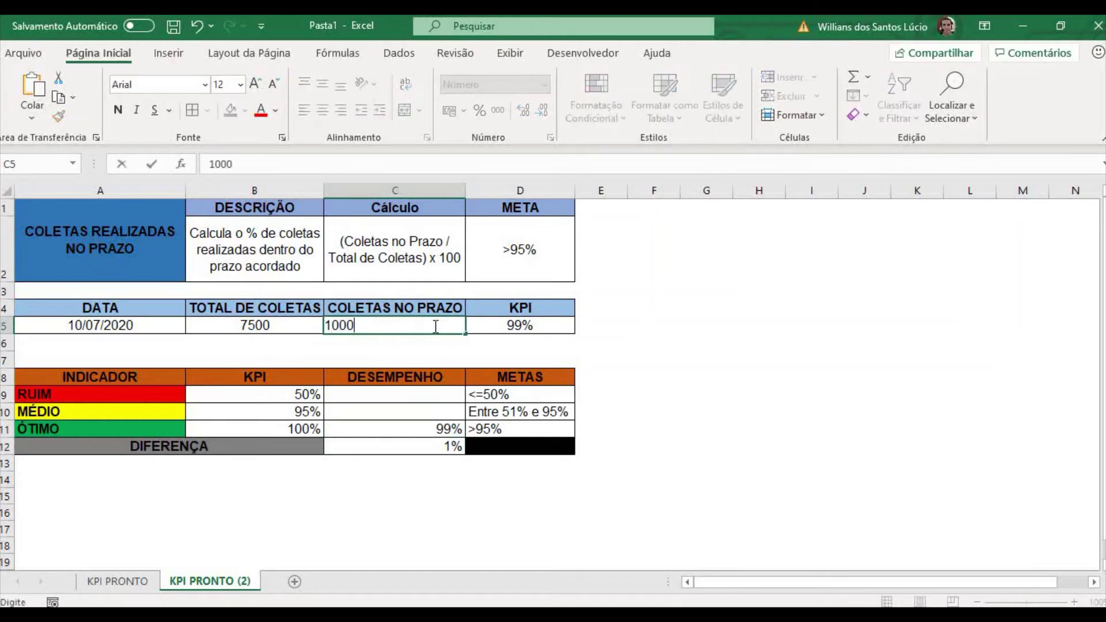
{"action": "left_click", "coordinate": [645, 324]}
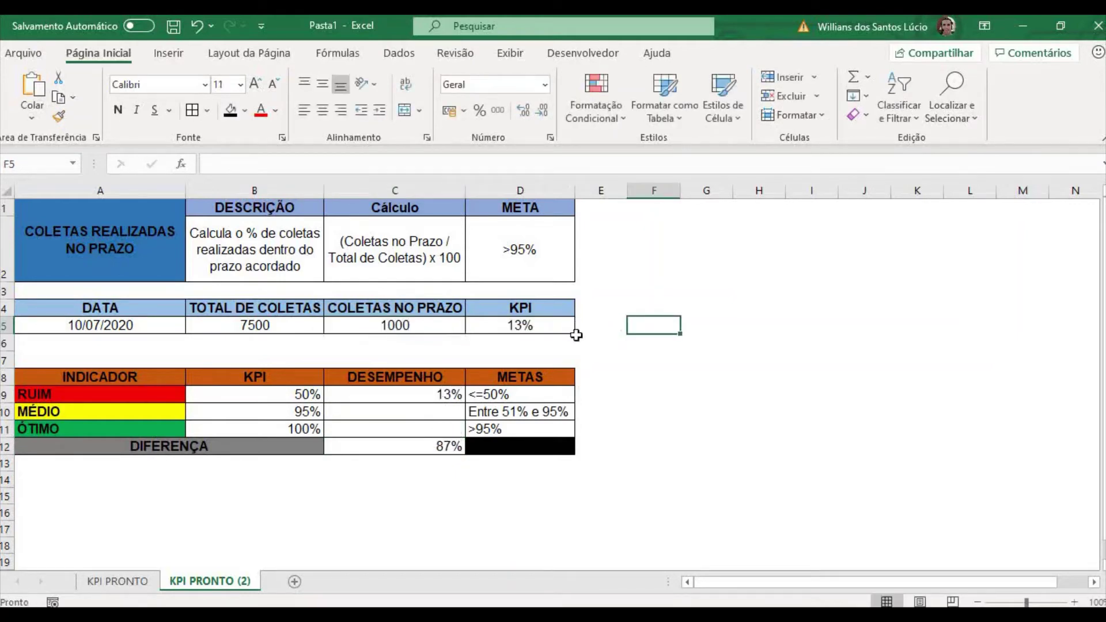
Step: Insert a doughnut chart from the DESEMPENHO and DIFERENÇA values in C9:C12, place it beside the tables and enlarge it slightly
{"action": "left_click", "coordinate": [421, 396]}
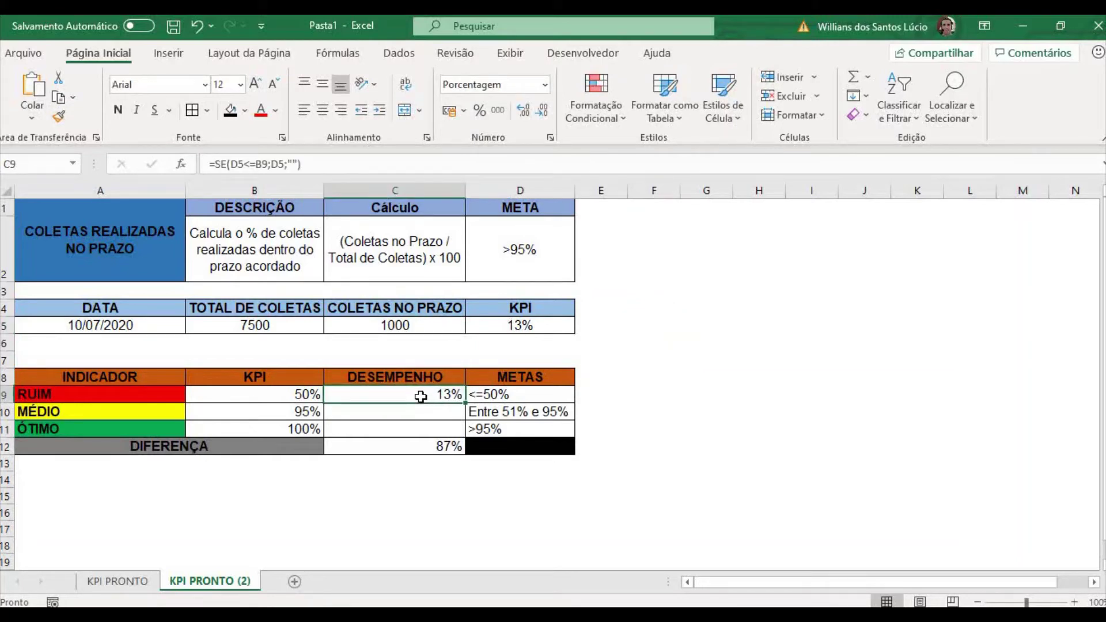
{"action": "key", "text": "shift+Down"}
{"action": "key", "text": "shift+Down"}
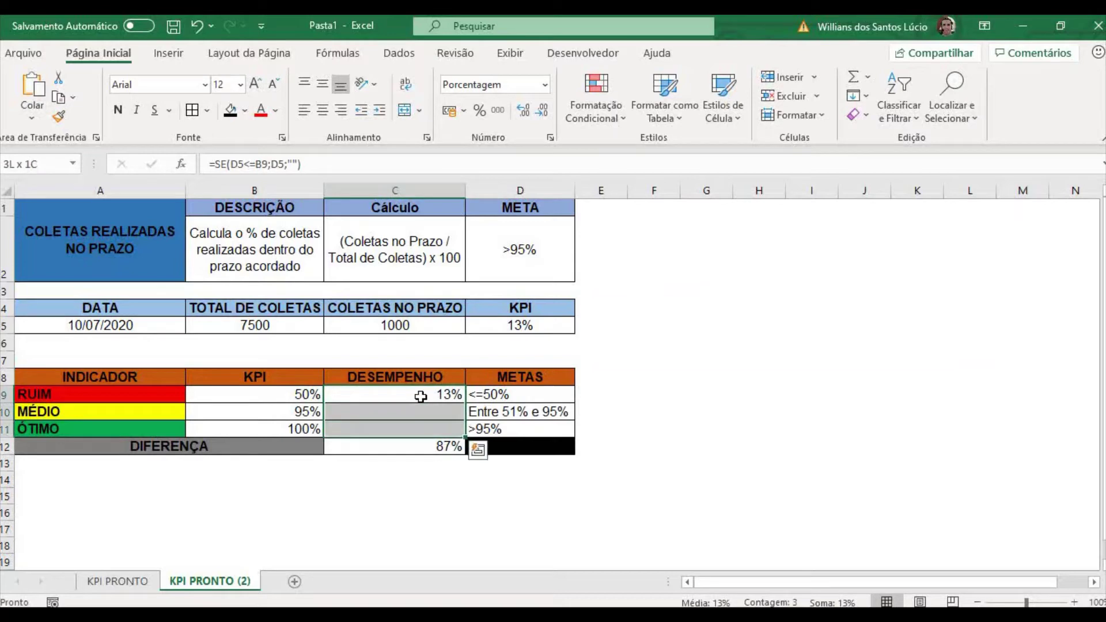
{"action": "key", "text": "shift+Down"}
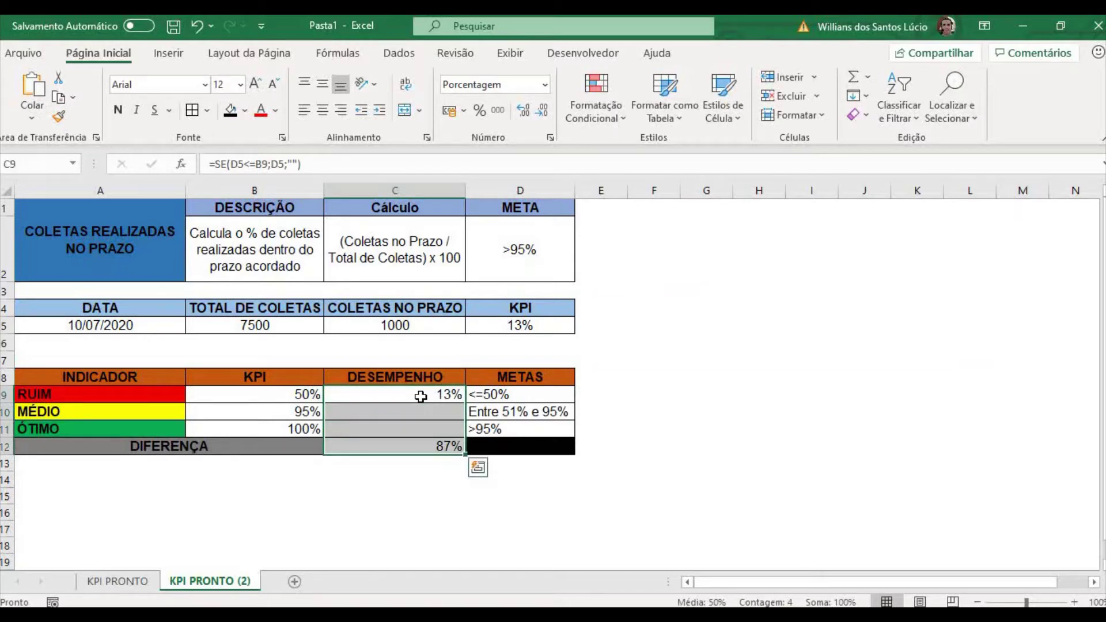
{"action": "left_click", "coordinate": [166, 54]}
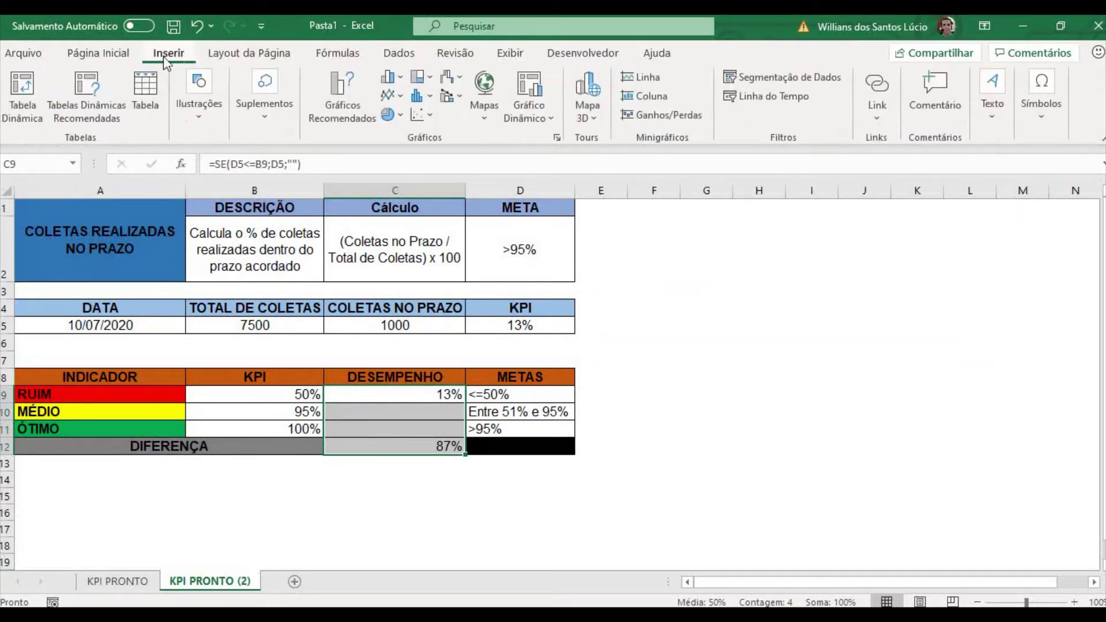
{"action": "left_click", "coordinate": [392, 112]}
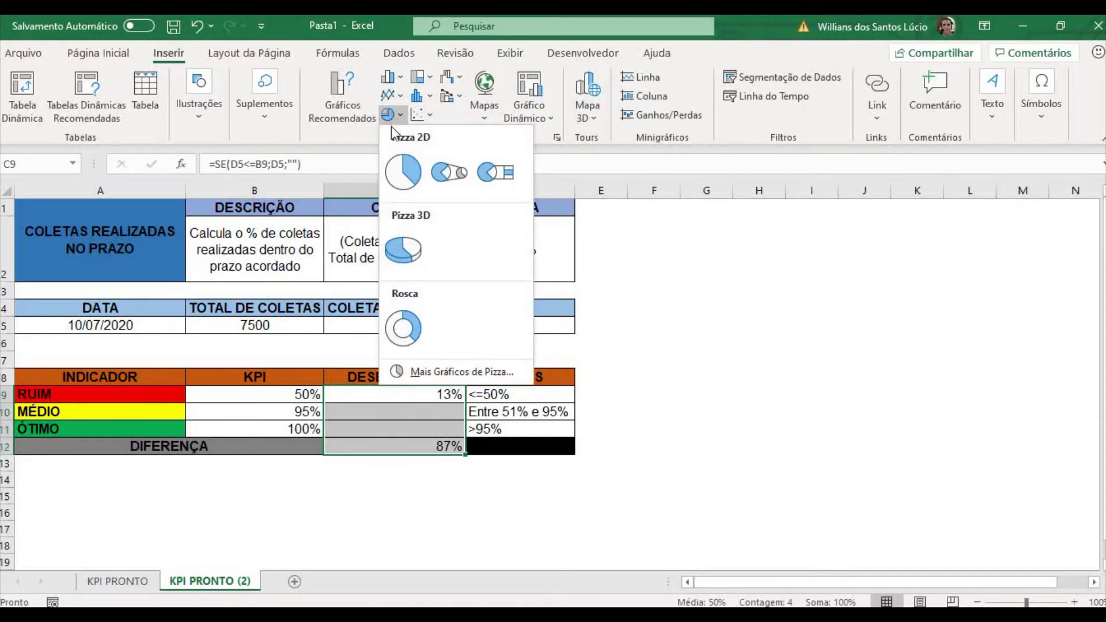
{"action": "left_click", "coordinate": [403, 329]}
{"action": "left_click_drag", "start_coordinate": [451, 303], "coordinate": [684, 241]}
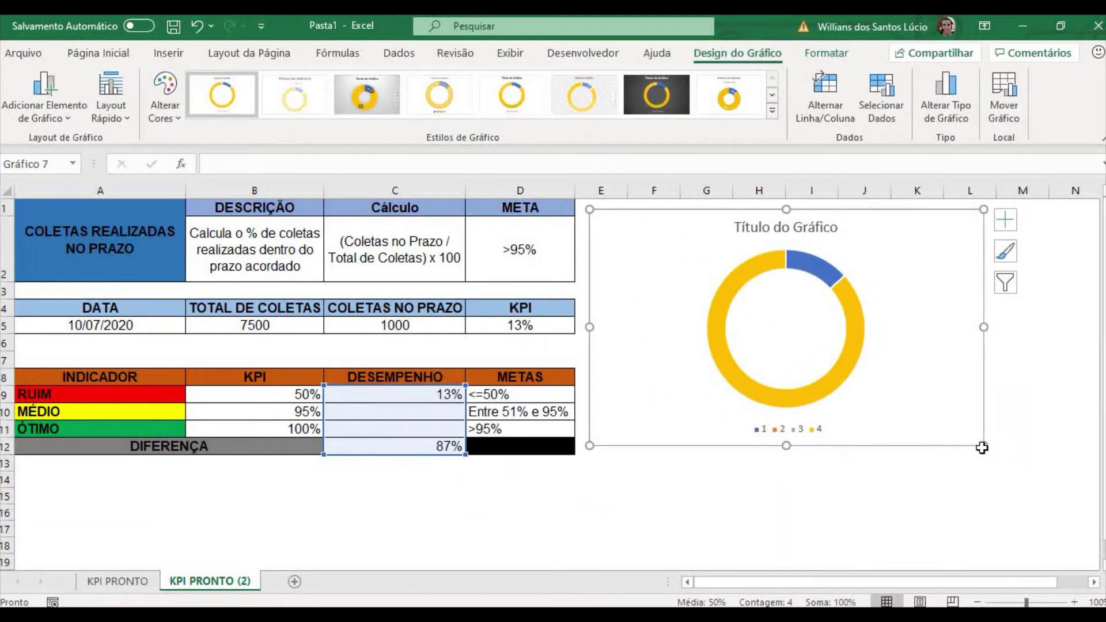
{"action": "left_click_drag", "start_coordinate": [984, 446], "coordinate": [989, 488]}
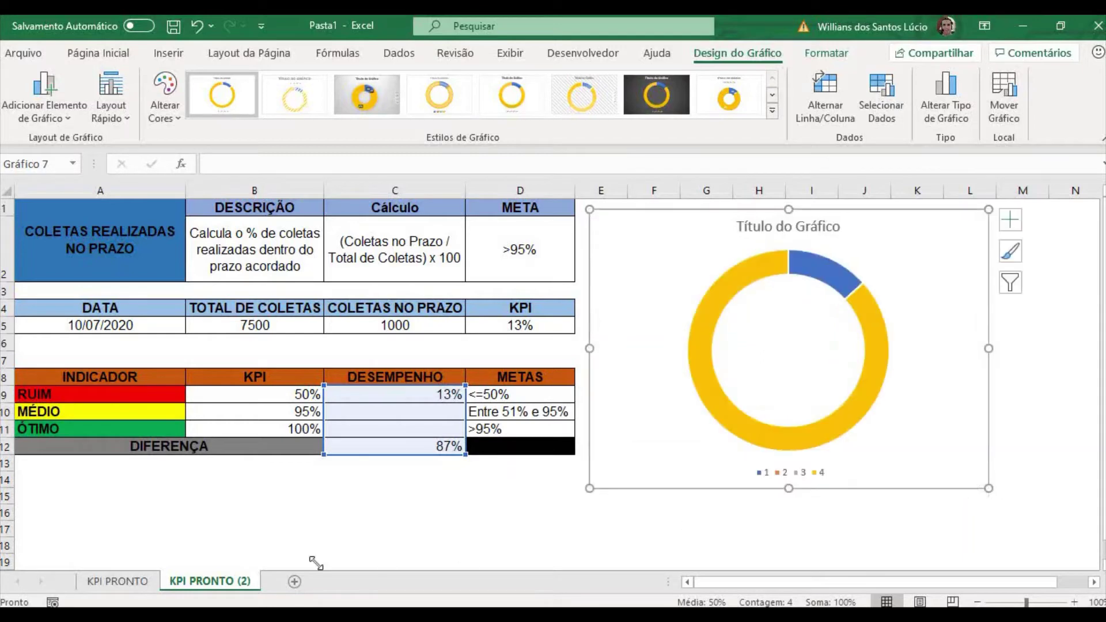
Step: Compare with the finished chart on the KPI PRONTO sheet and delete the legend from the new doughnut chart on KPI PRONTO (2)
{"action": "left_click", "coordinate": [138, 583]}
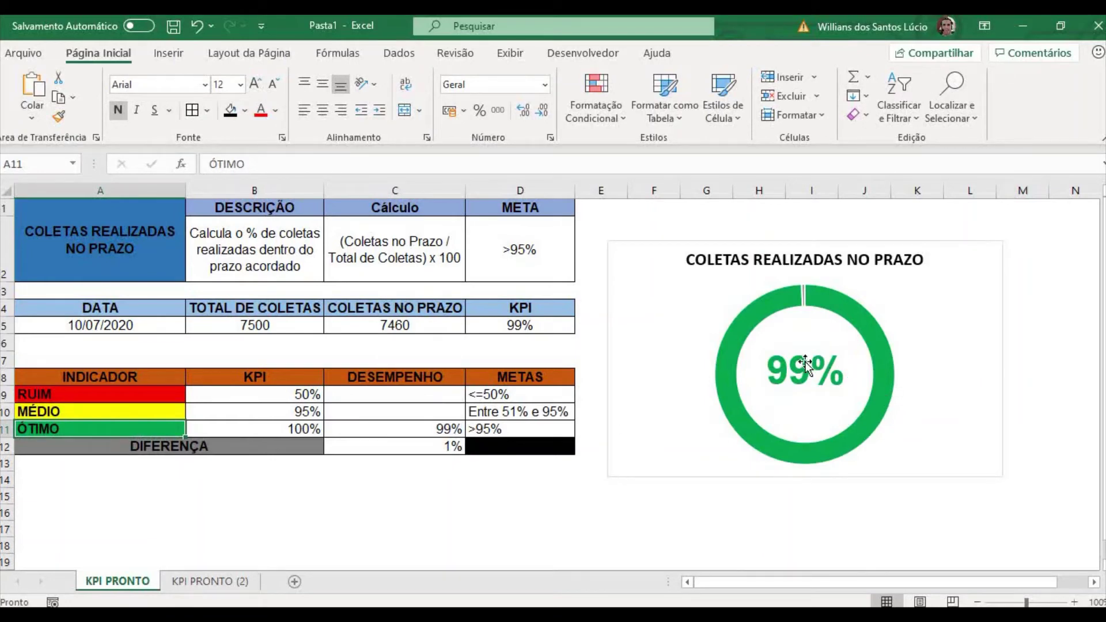
{"action": "left_click", "coordinate": [228, 583]}
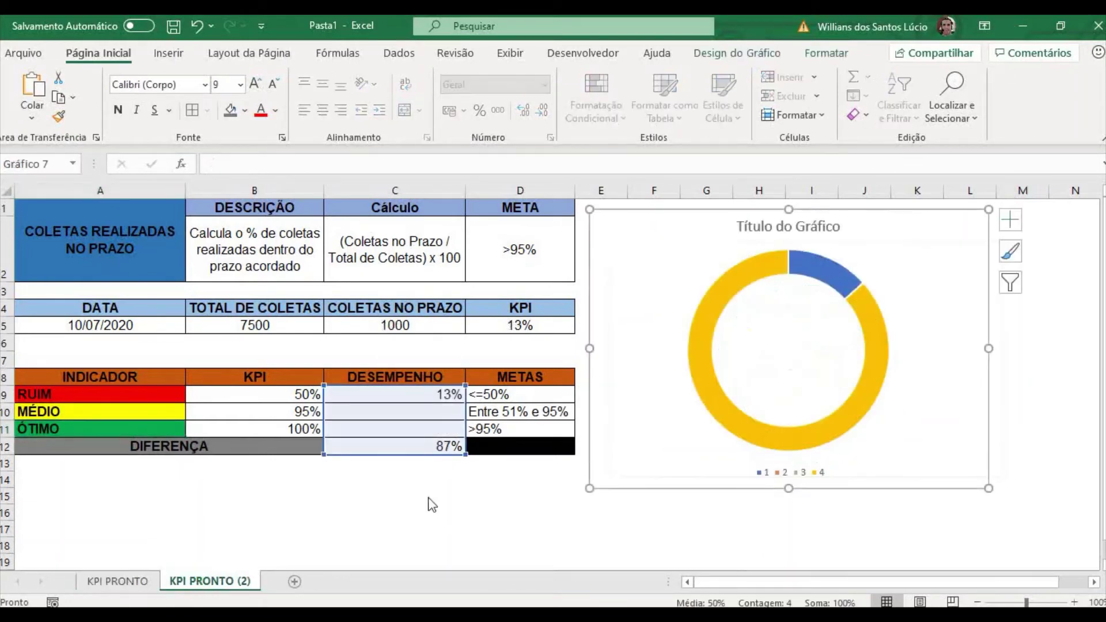
{"action": "left_click", "coordinate": [761, 473]}
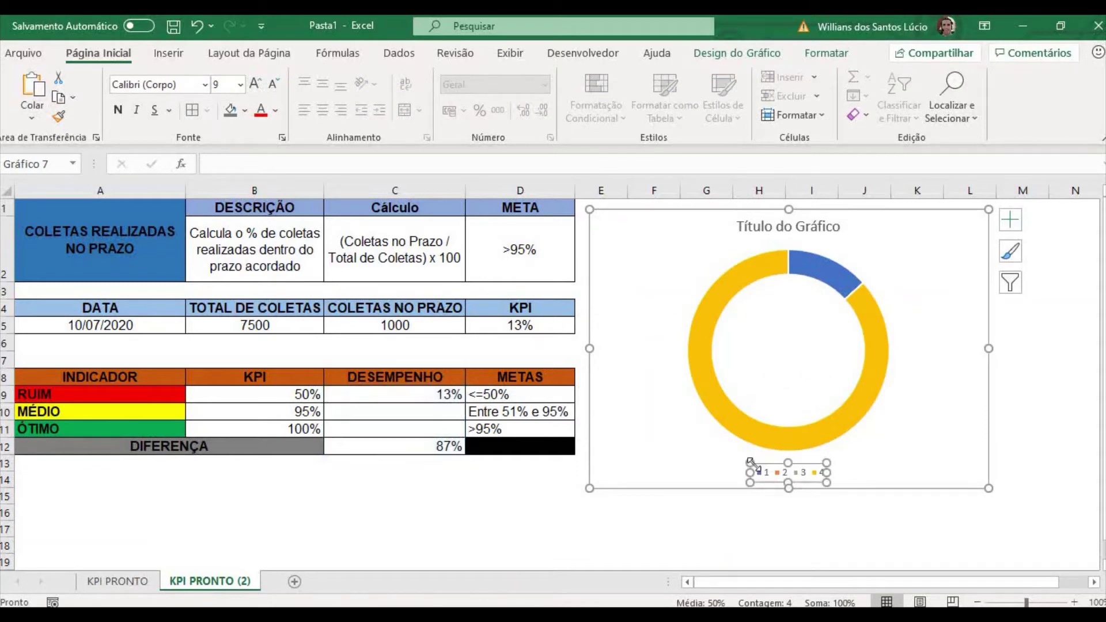
{"action": "key", "text": "Delete"}
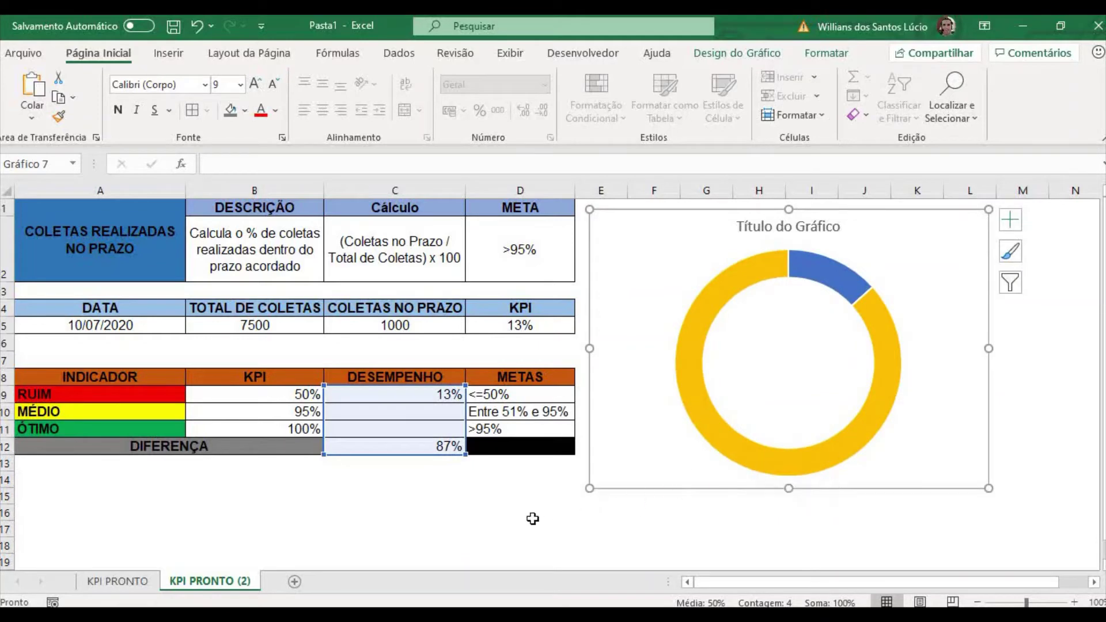
Step: Link the chart title to the COLETAS REALIZADAS NO PRAZO cell with the formula ='KPI PRONTO (2)'!$A$1:$A$2
{"action": "left_click", "coordinate": [743, 227]}
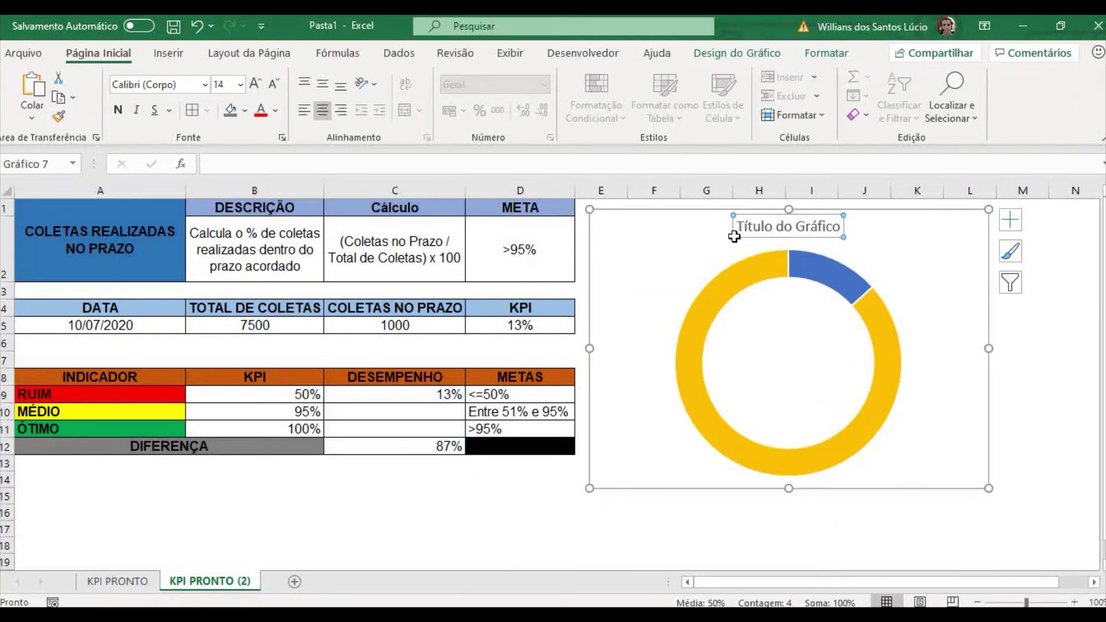
{"action": "left_click", "coordinate": [243, 166]}
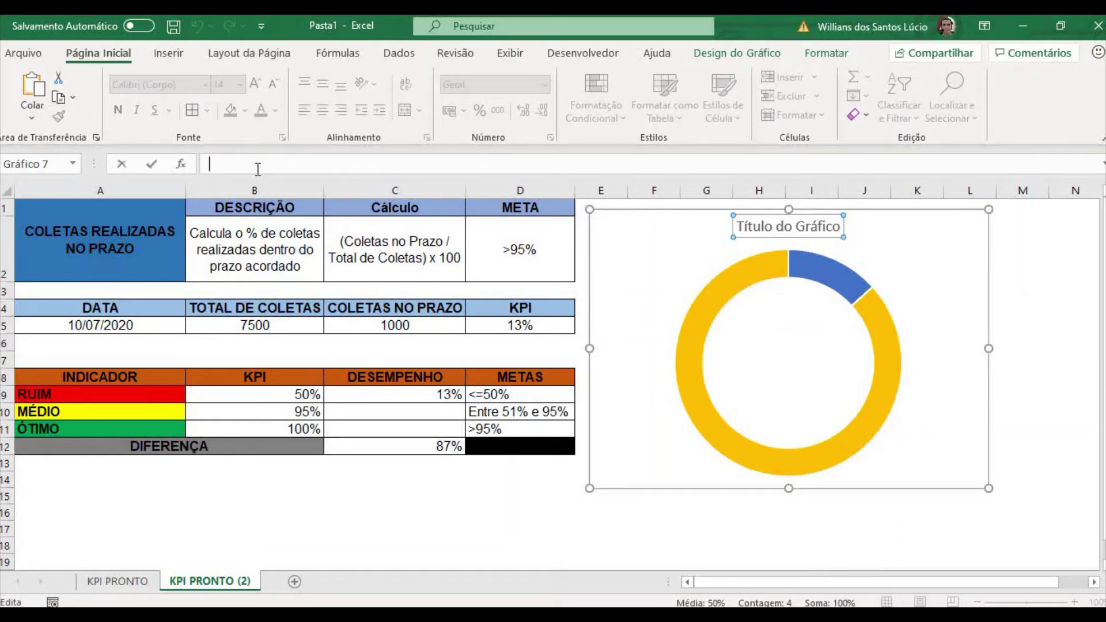
{"action": "type", "text": "="}
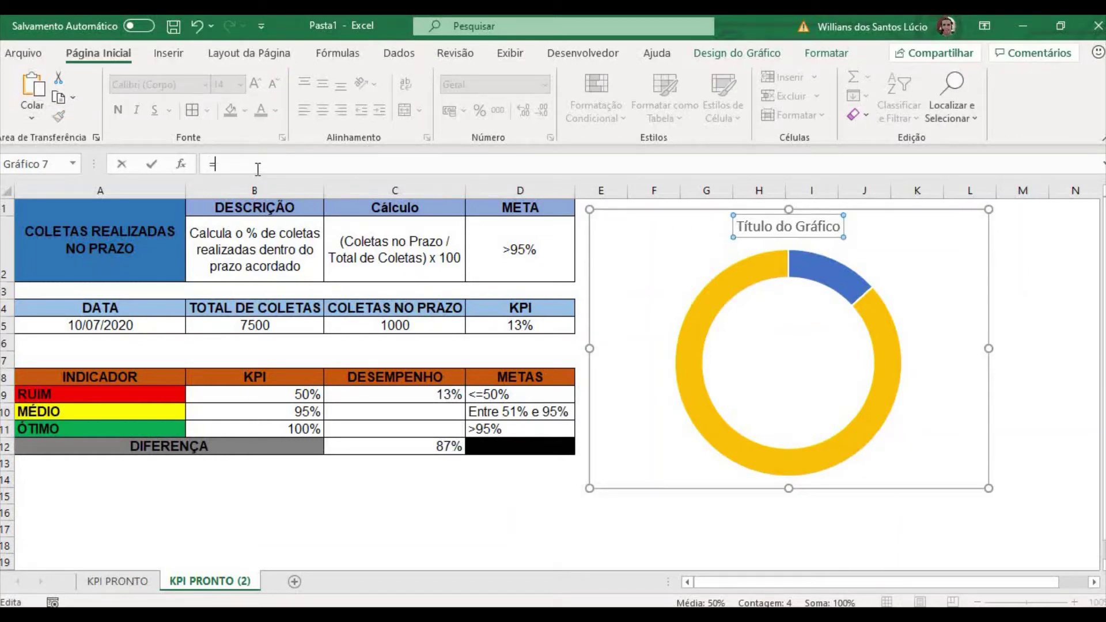
{"action": "left_click", "coordinate": [109, 238]}
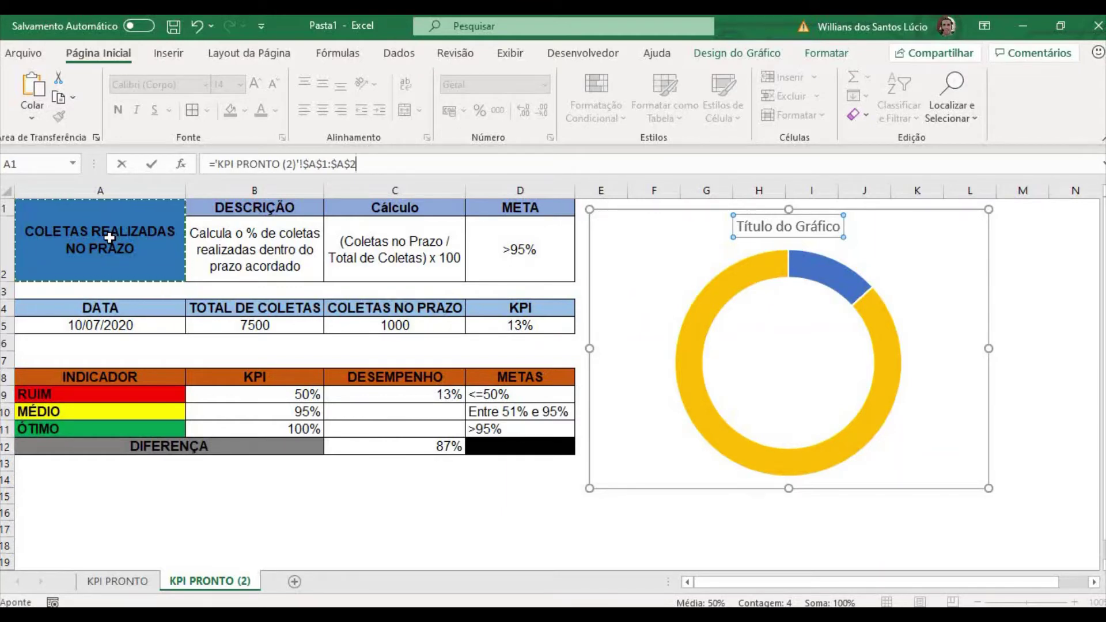
{"action": "key", "text": "Return"}
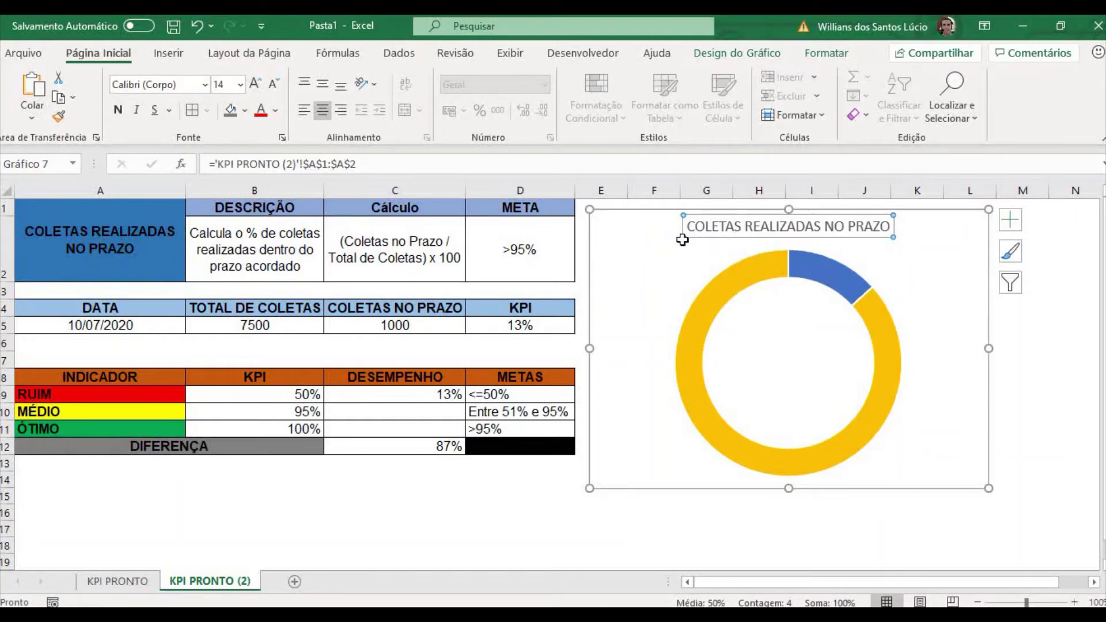
Step: Format the chart title as bold, with the automatic black font colour and font size 16
{"action": "left_click", "coordinate": [118, 111]}
{"action": "left_click", "coordinate": [277, 111]}
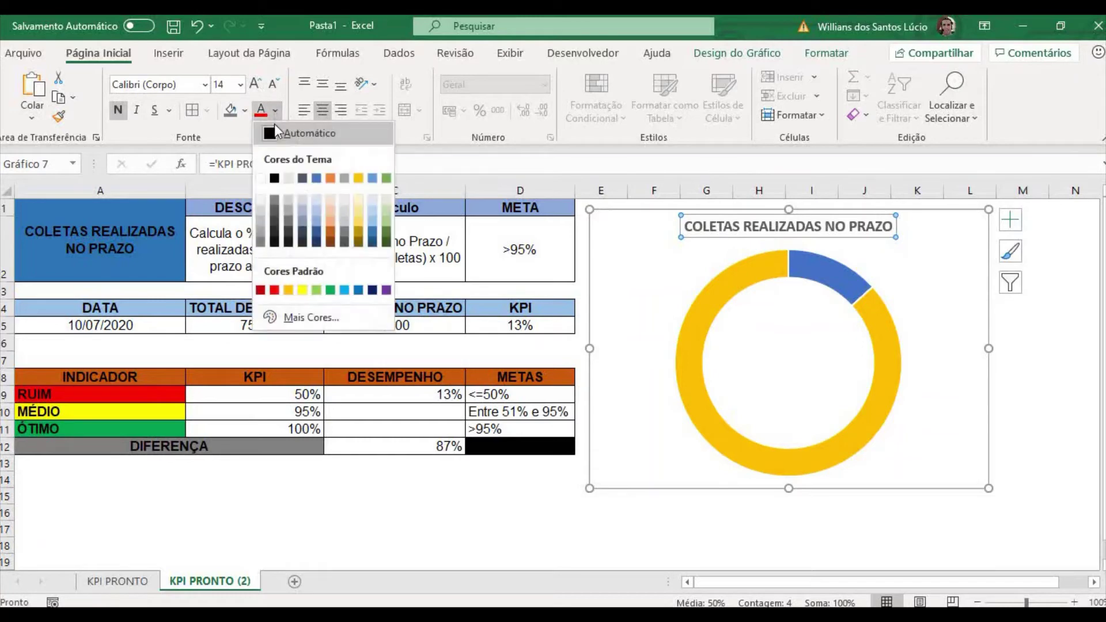
{"action": "left_click", "coordinate": [277, 137]}
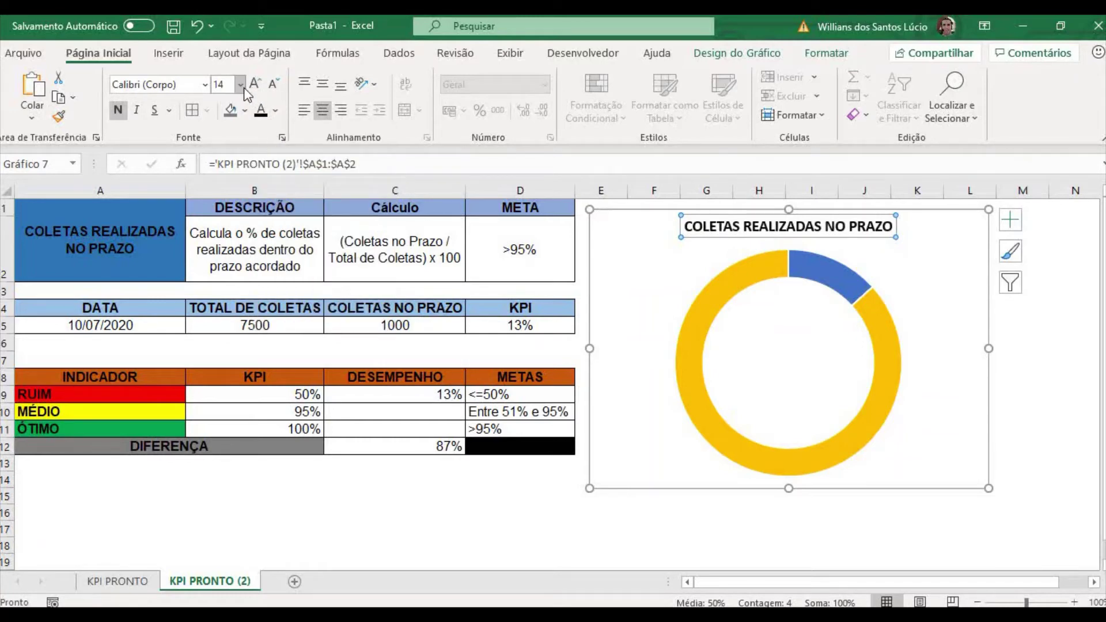
{"action": "left_click", "coordinate": [241, 85]}
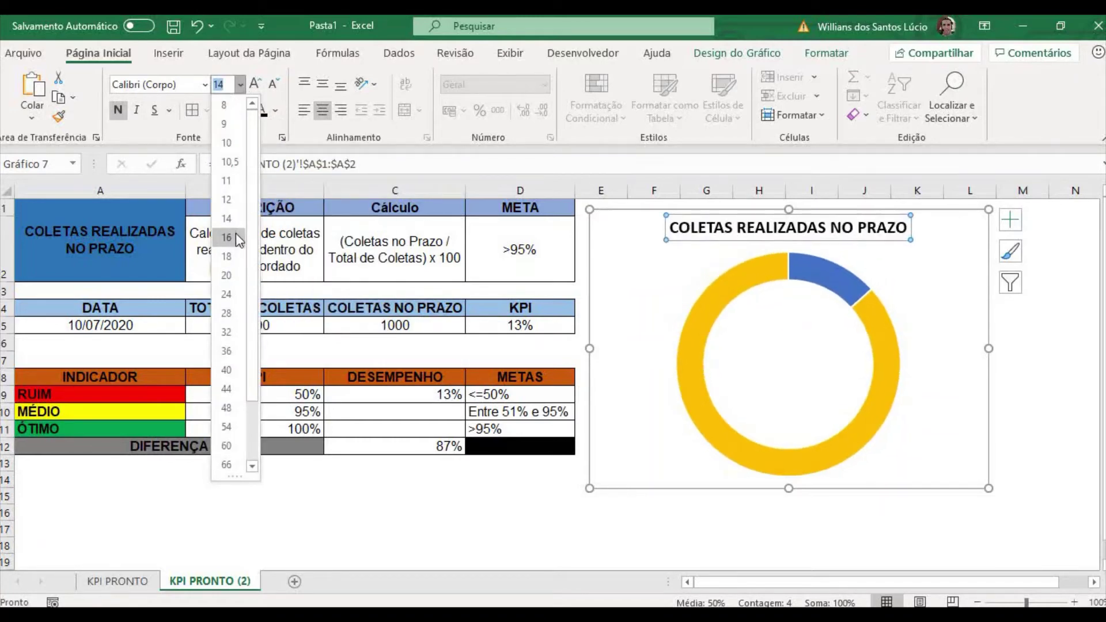
{"action": "key", "text": "Escape"}
{"action": "left_click", "coordinate": [379, 480]}
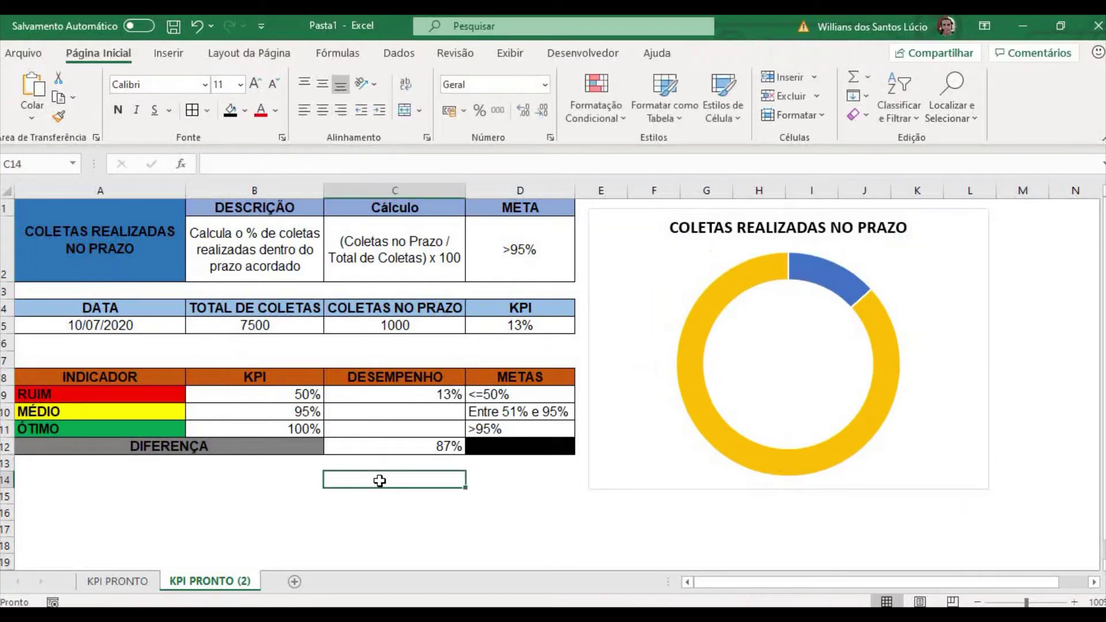
Step: Fill the doughnut's RUIM slice (Série1 Ponto 1) with standard red and close the formatting pane
{"action": "left_click", "coordinate": [820, 280]}
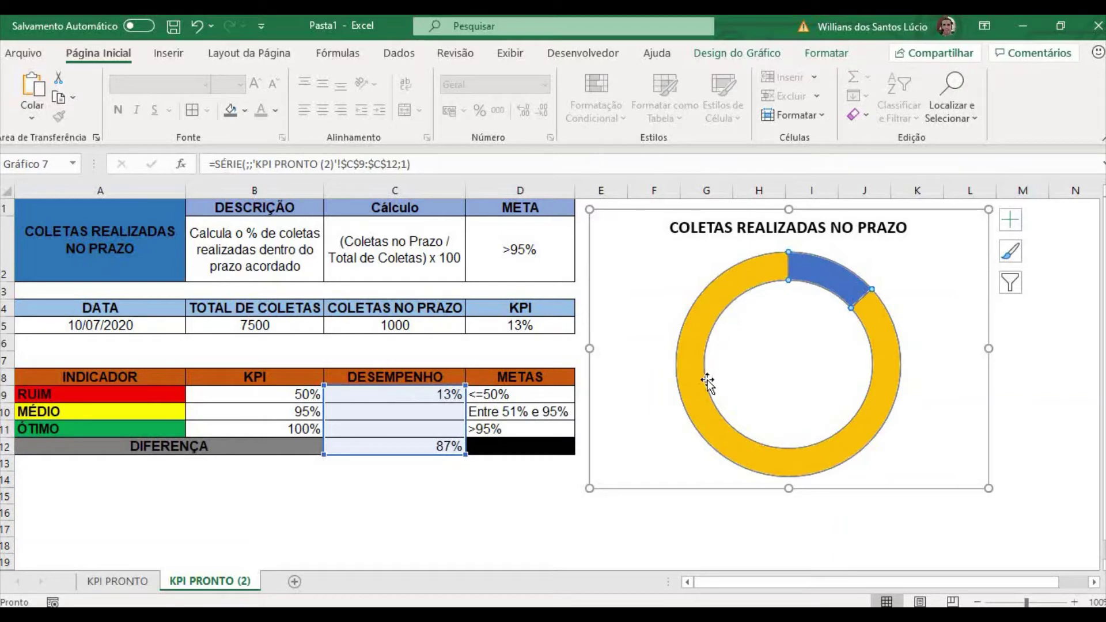
{"action": "mouse_move", "coordinate": [890, 422]}
{"action": "mouse_move", "coordinate": [837, 284]}
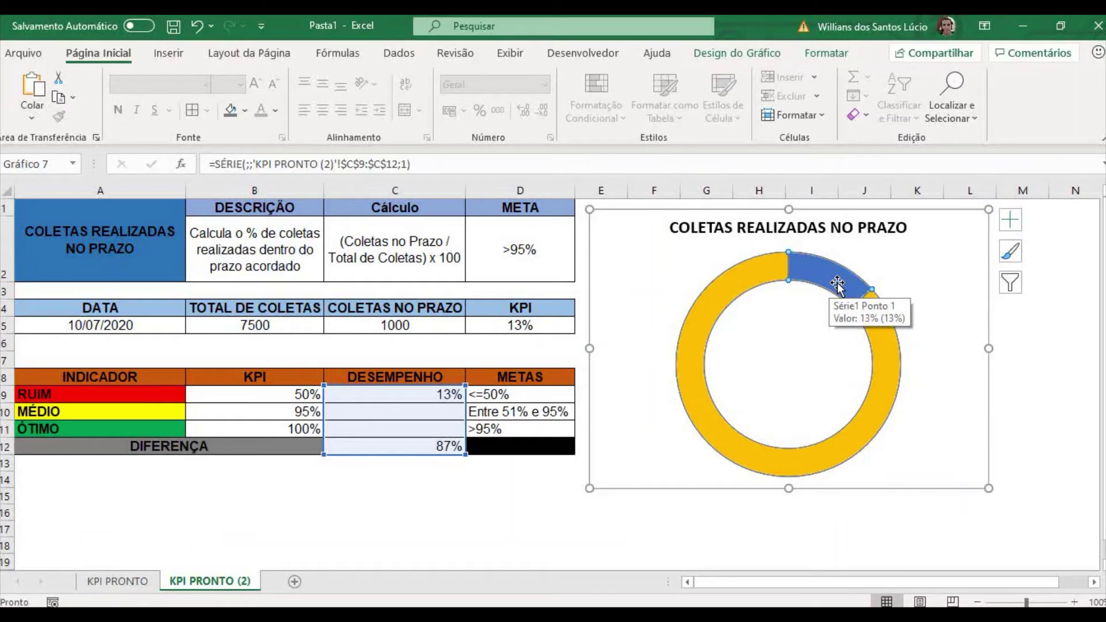
{"action": "double_click", "coordinate": [837, 284]}
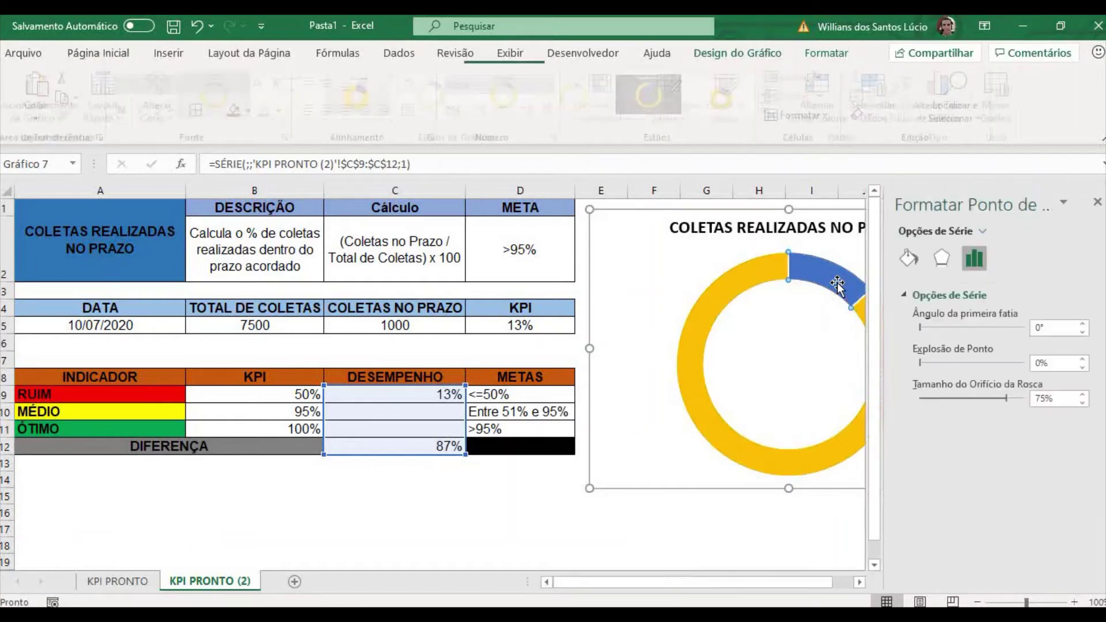
{"action": "right_click", "coordinate": [837, 284]}
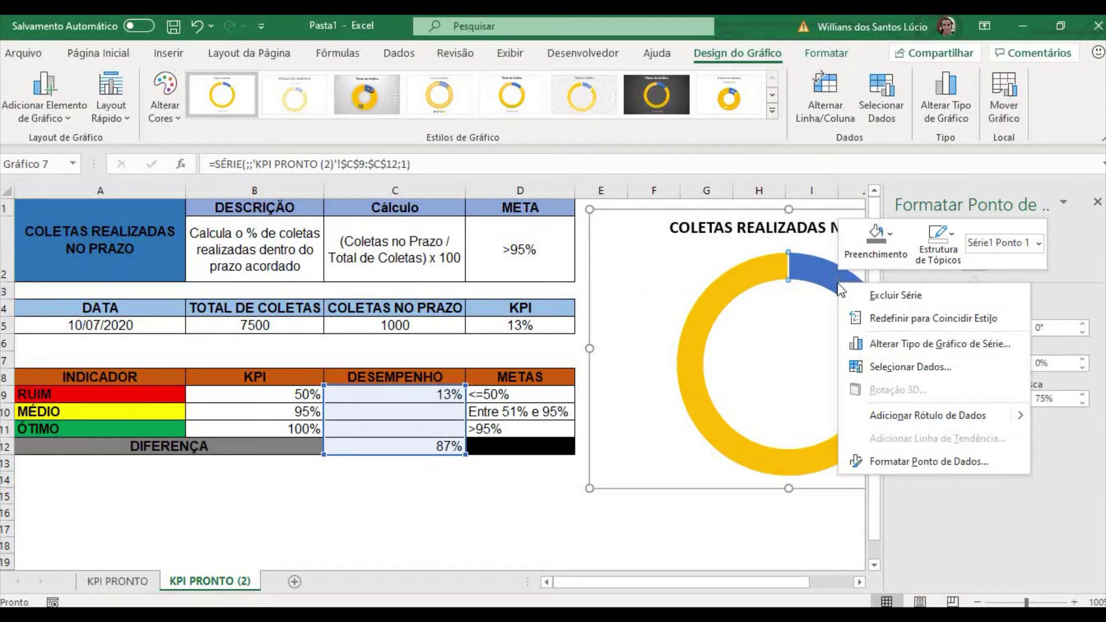
{"action": "left_click", "coordinate": [891, 242]}
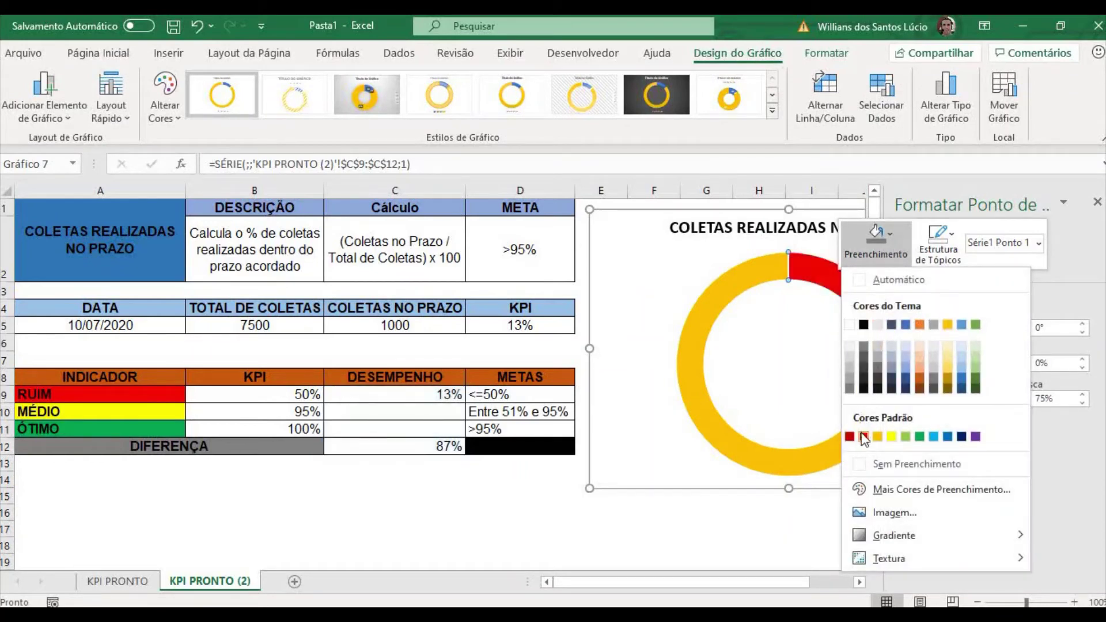
{"action": "left_click", "coordinate": [864, 437]}
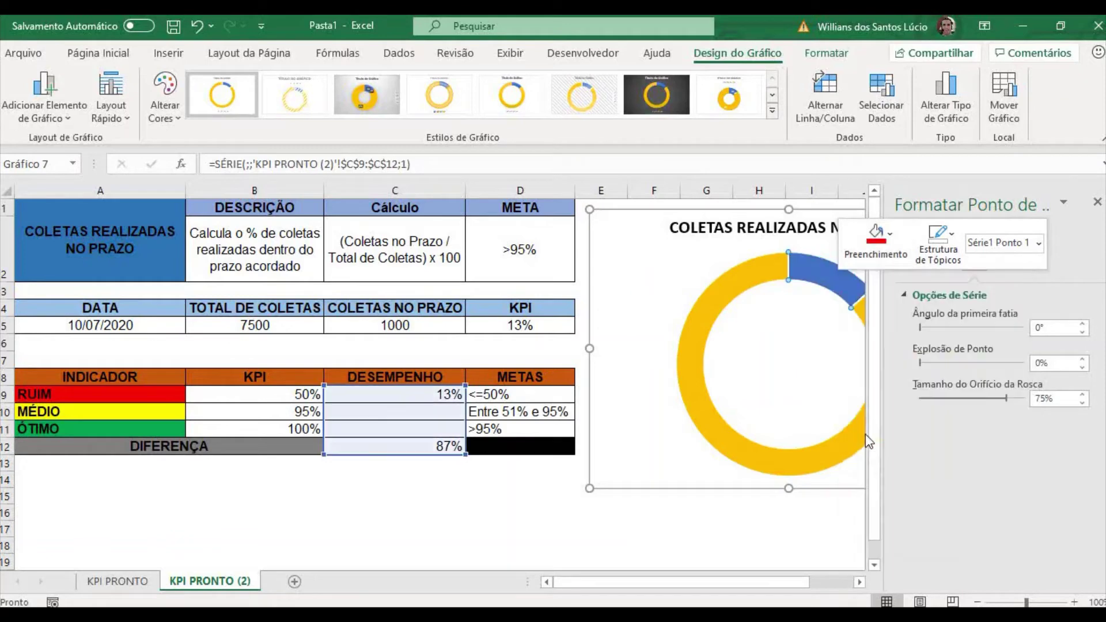
{"action": "left_click", "coordinate": [771, 527]}
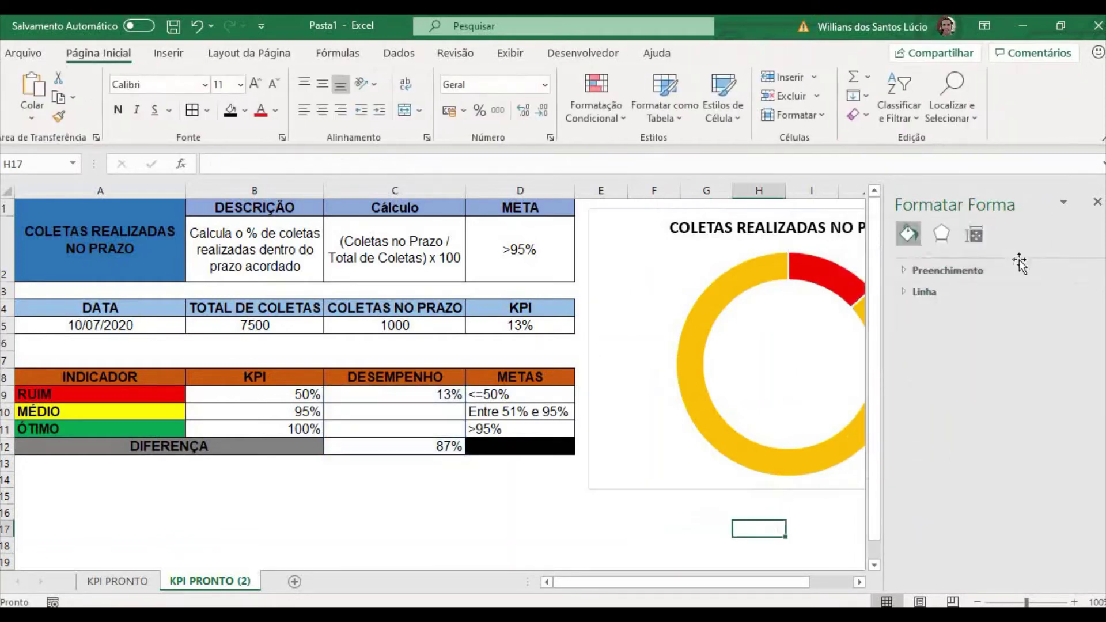
{"action": "left_click", "coordinate": [1098, 202]}
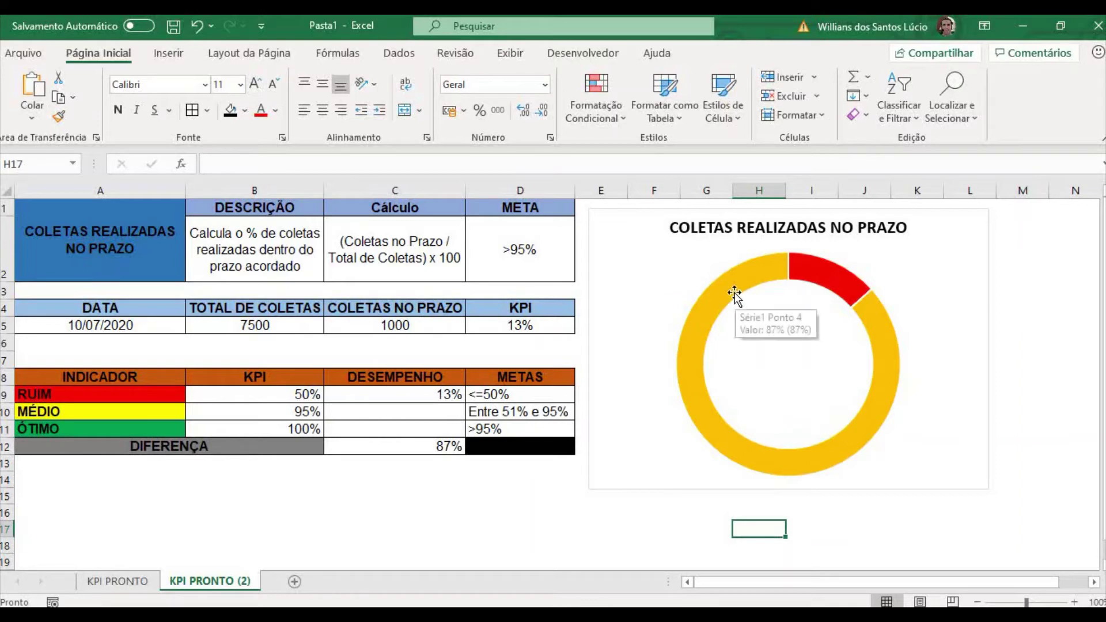
Step: Fill the doughnut's DIFERENÇA slice (Série1 Ponto 4) with the darkest shade of the white theme colour, a medium grey
{"action": "left_click", "coordinate": [733, 290]}
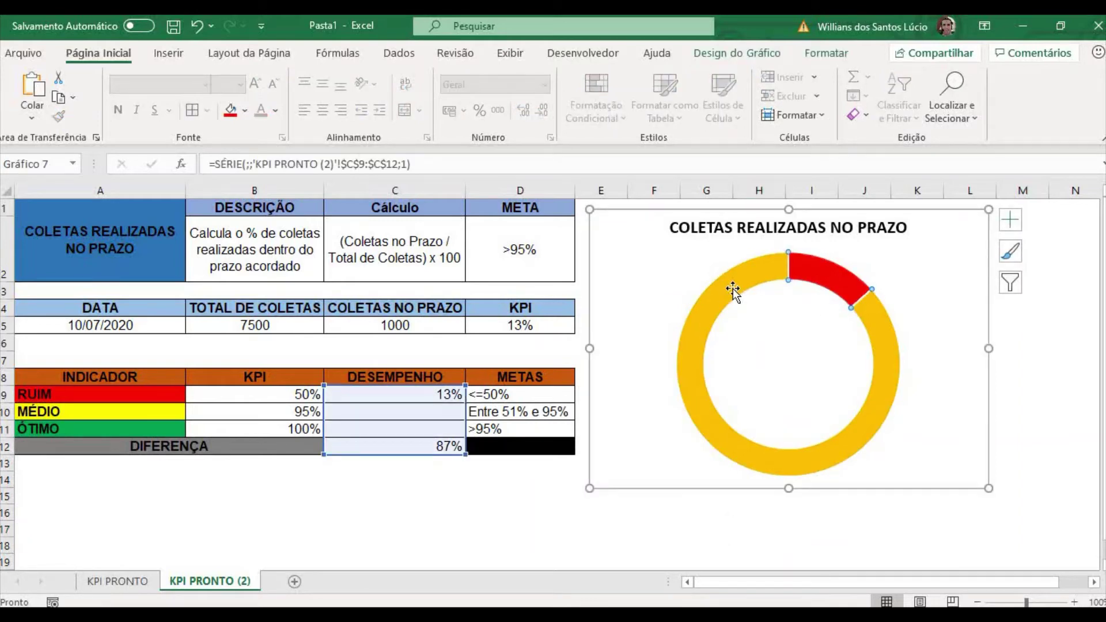
{"action": "right_click", "coordinate": [733, 289]}
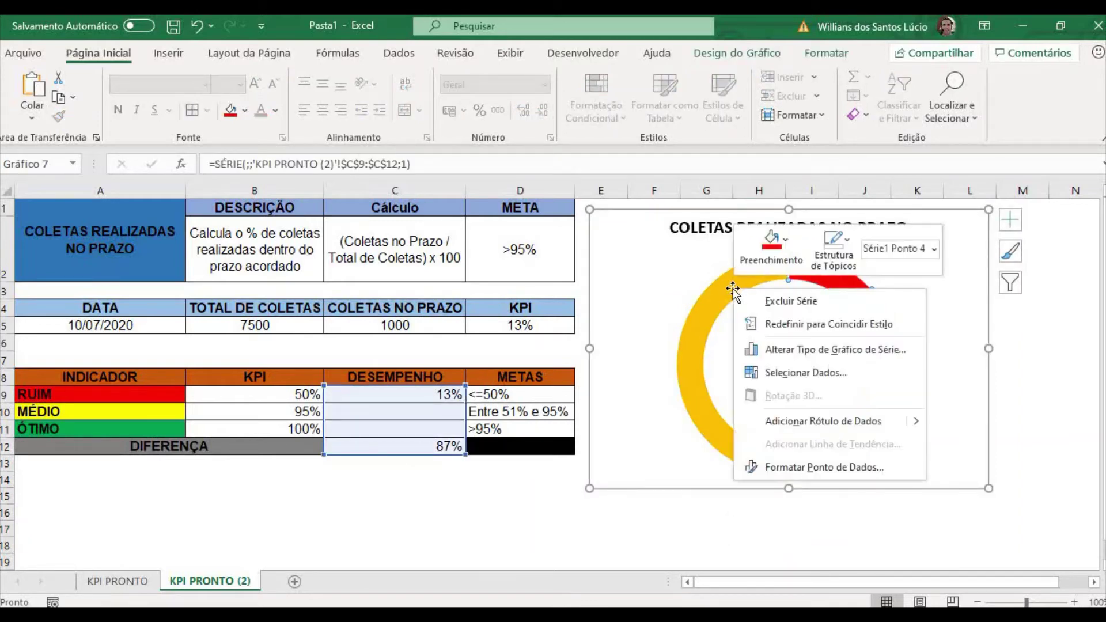
{"action": "left_click", "coordinate": [787, 238]}
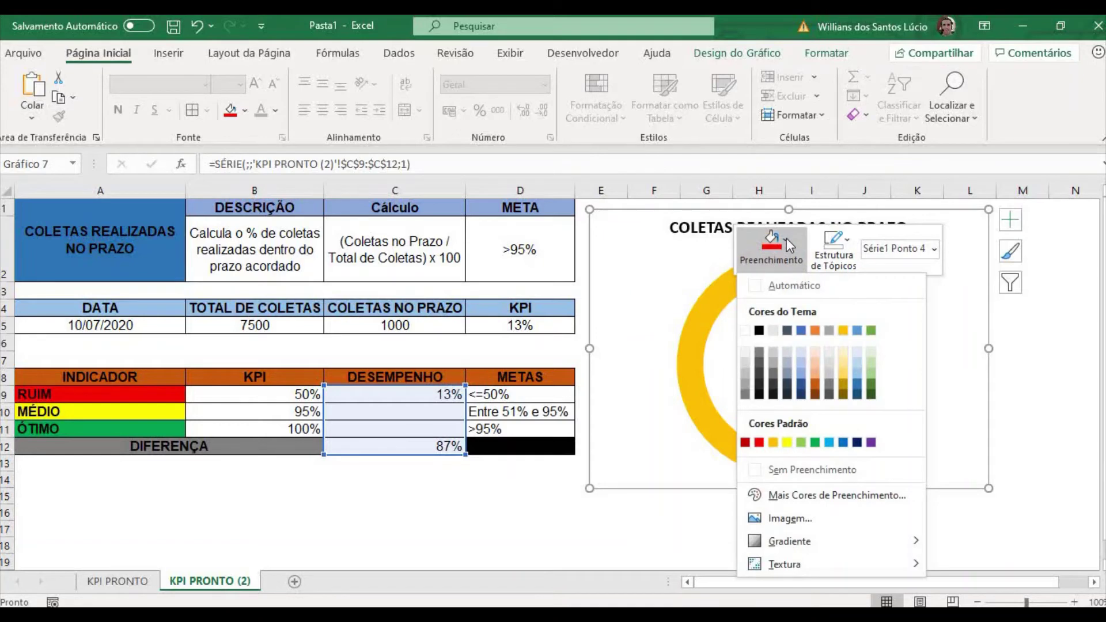
{"action": "left_click", "coordinate": [746, 395]}
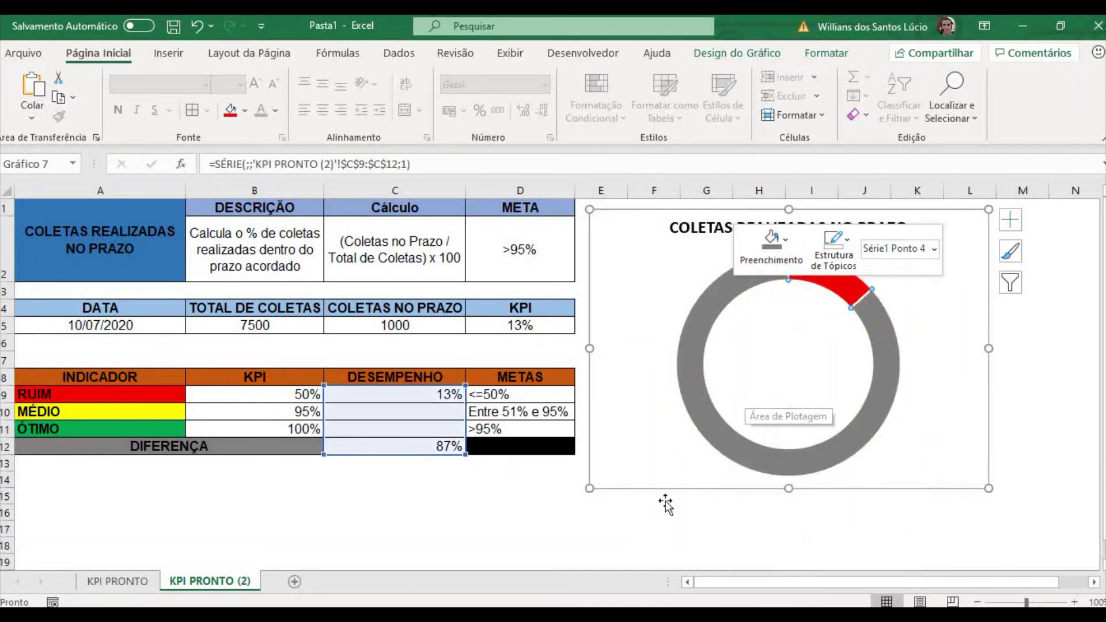
{"action": "left_click", "coordinate": [657, 526]}
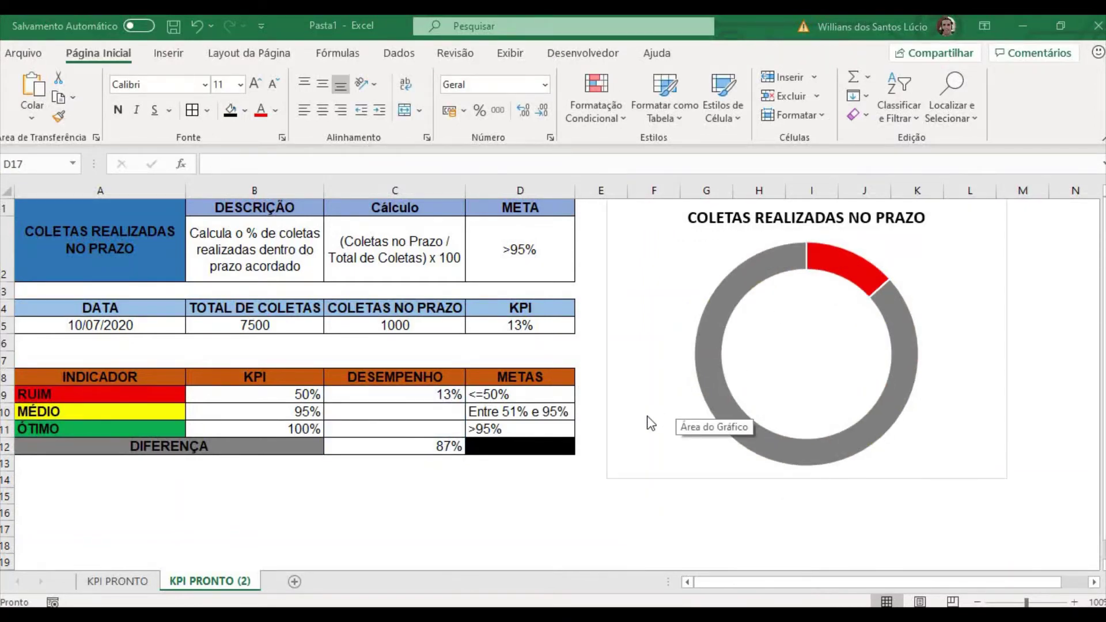
Step: Set the COLETAS NO PRAZO value in cell C5 to 4000
{"action": "left_click", "coordinate": [396, 324]}
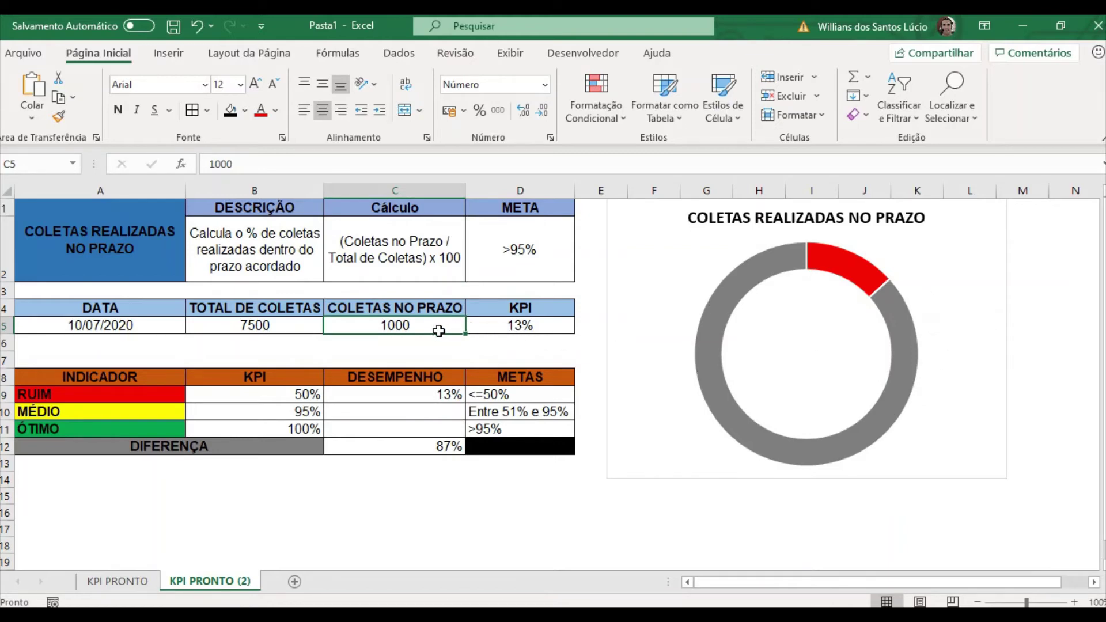
{"action": "type", "text": "4"}
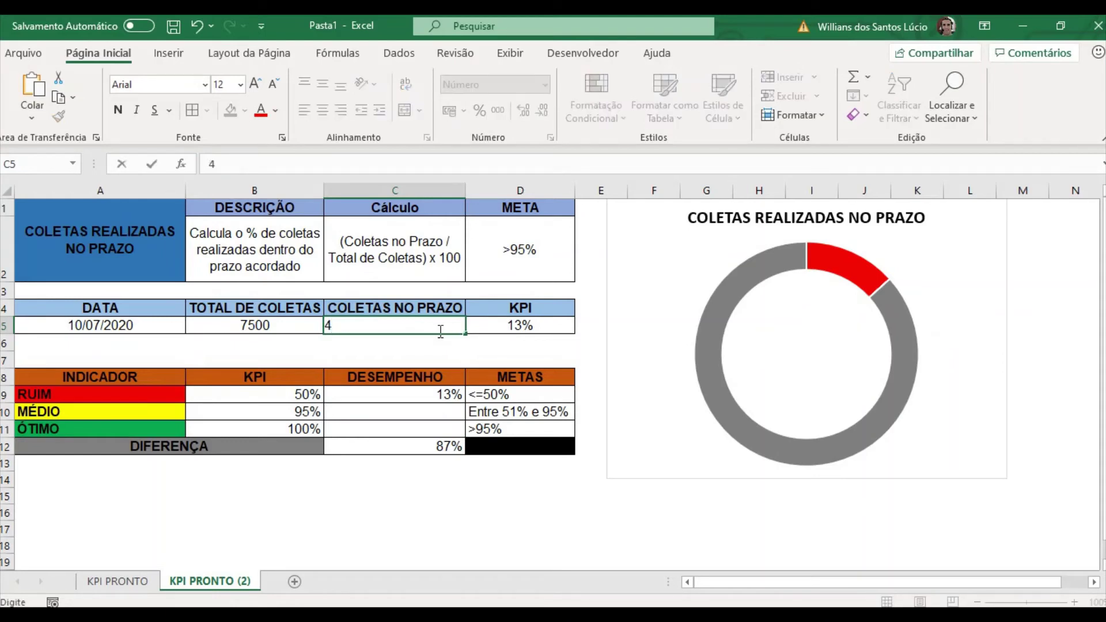
{"action": "type", "text": "000"}
{"action": "left_click", "coordinate": [501, 342]}
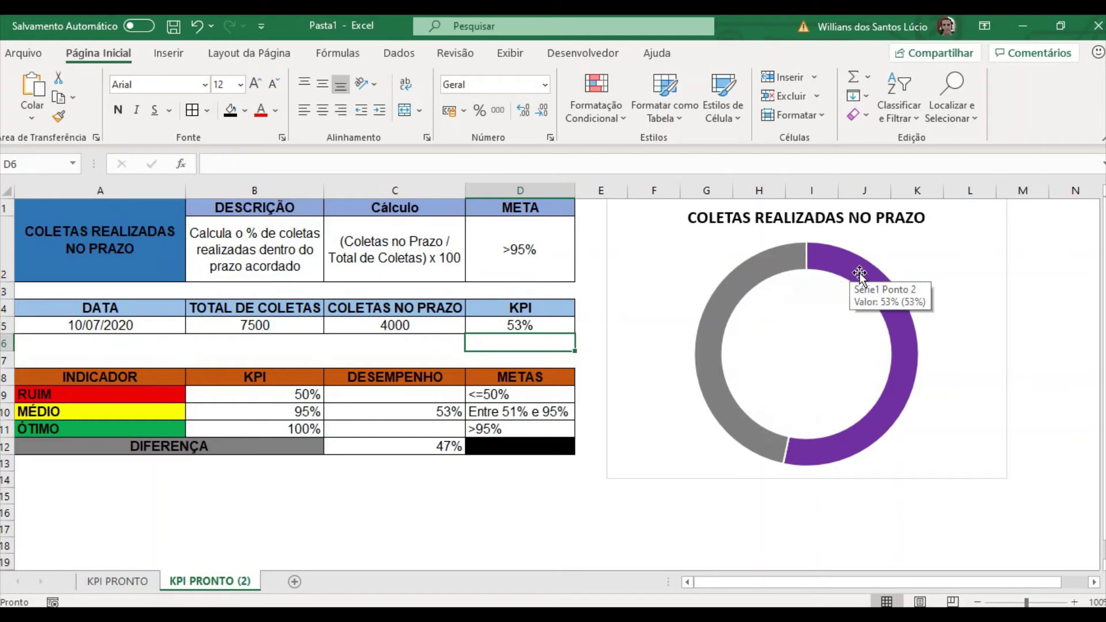
Step: Fill the doughnut's MÉDIO slice (Série1 Ponto 2) with standard yellow
{"action": "mouse_move", "coordinate": [871, 286]}
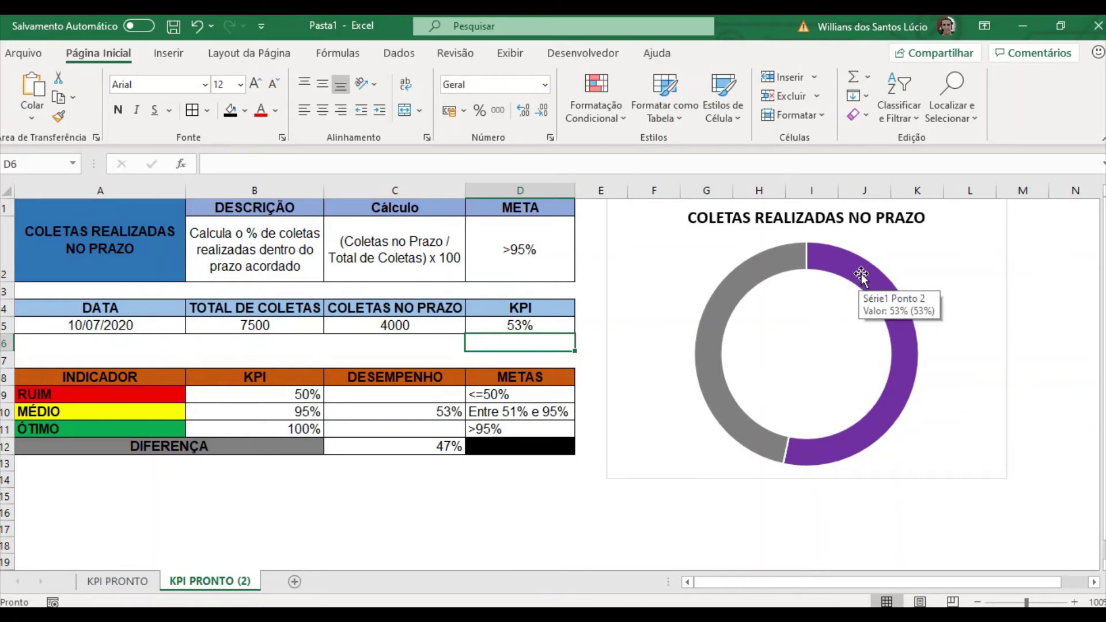
{"action": "left_click", "coordinate": [862, 275]}
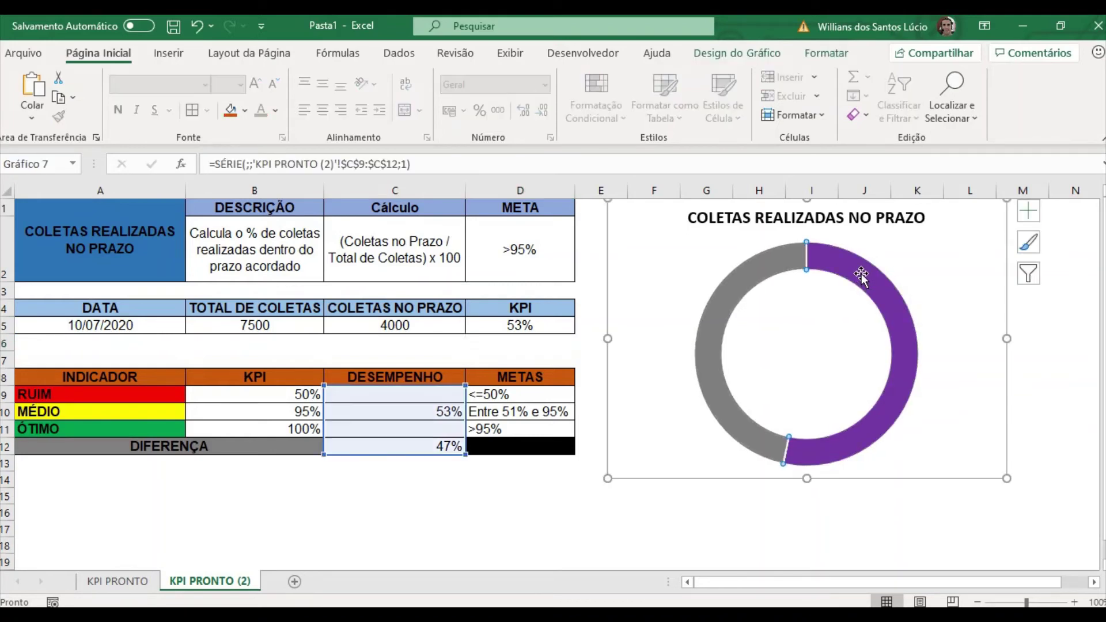
{"action": "right_click", "coordinate": [861, 276]}
{"action": "left_click", "coordinate": [915, 226]}
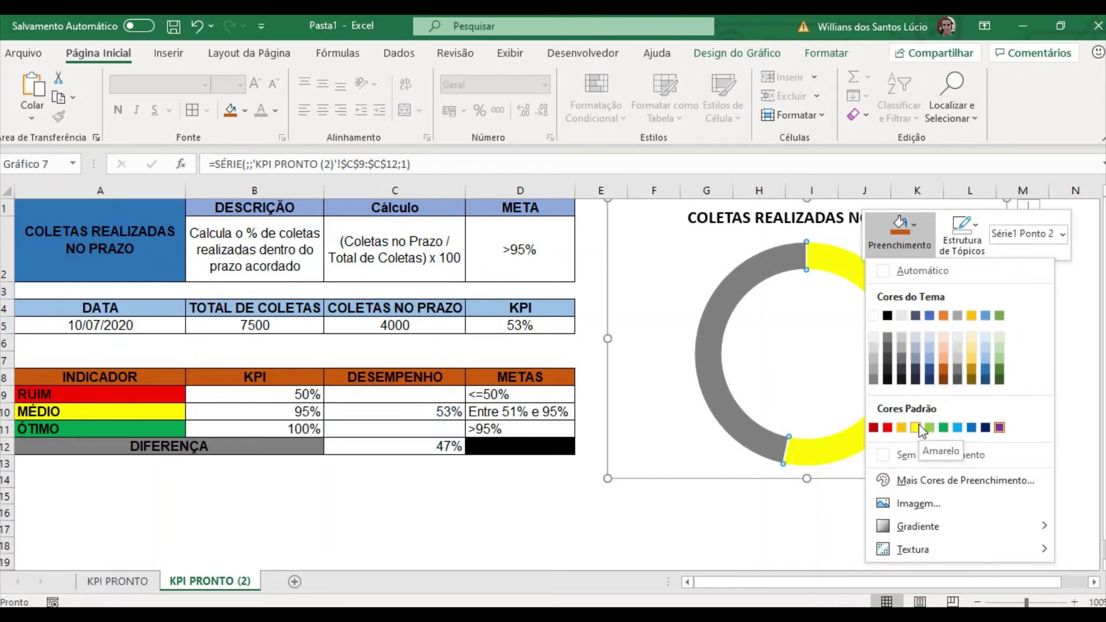
{"action": "left_click", "coordinate": [918, 426]}
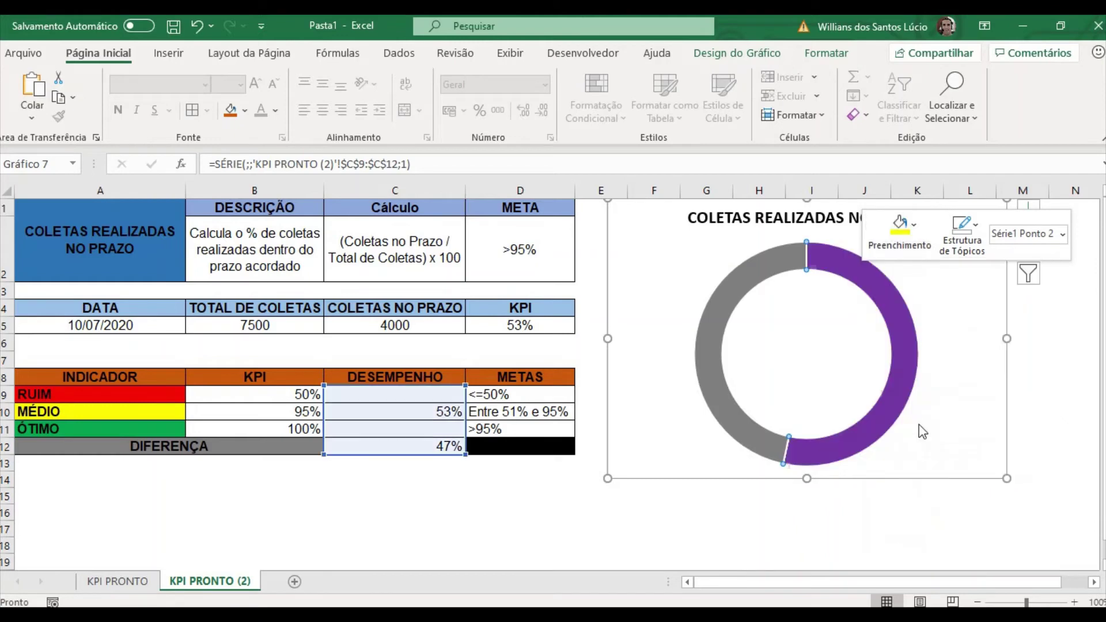
{"action": "left_click", "coordinate": [820, 517]}
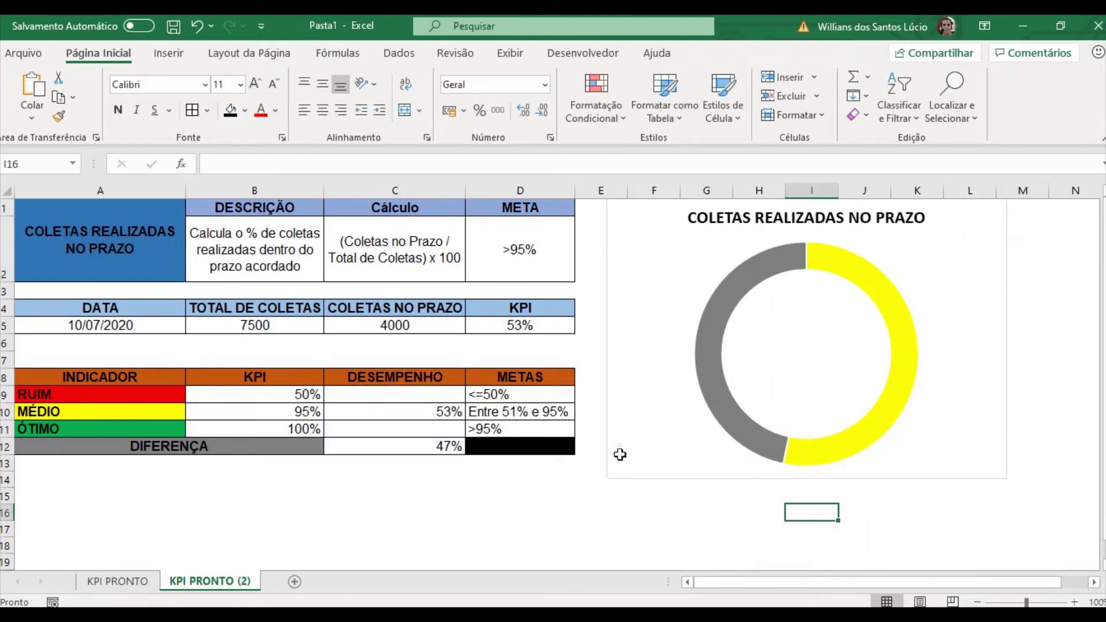
Step: Change the COLETAS NO PRAZO value in C5 to 1000 to test the RUIM slice colour
{"action": "left_click", "coordinate": [426, 326]}
{"action": "double_click", "coordinate": [426, 325]}
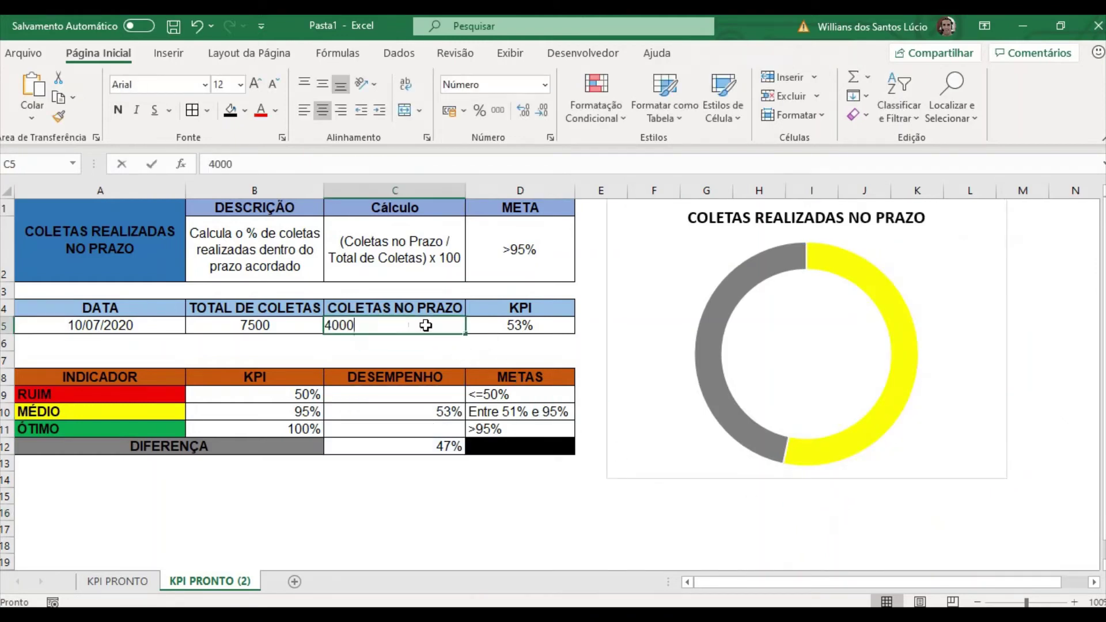
{"action": "key", "text": "BackSpace"}
{"action": "key", "text": "BackSpace"}
{"action": "key", "text": "BackSpace"}
{"action": "key", "text": "BackSpace"}
{"action": "type", "text": "1000"}
{"action": "key", "text": "Return"}
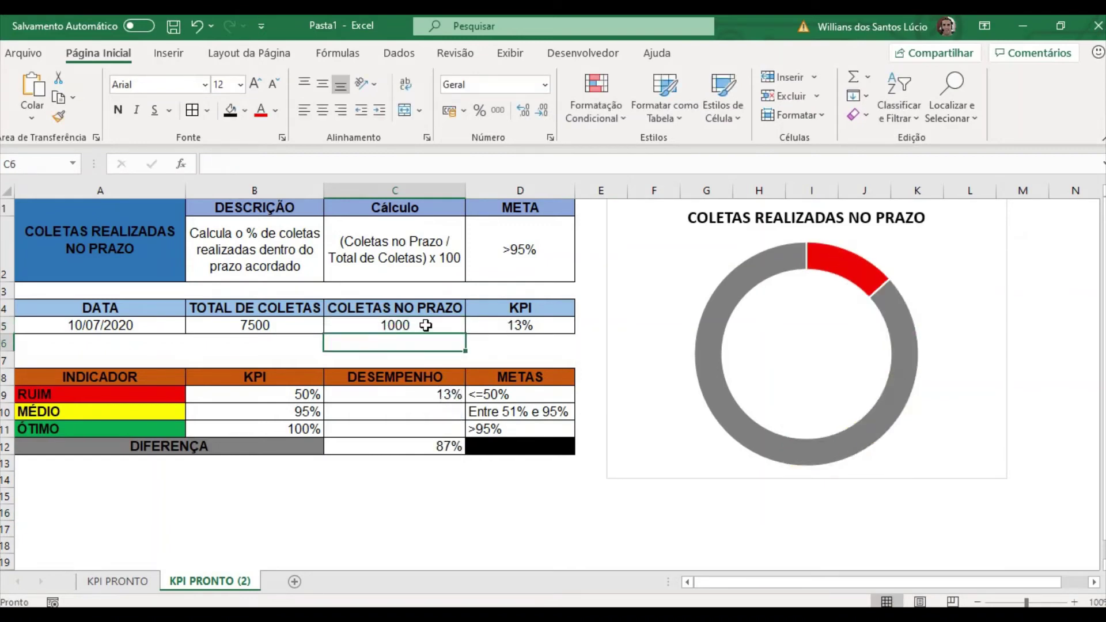
Step: Enter 5000 as the COLETAS NO PRAZO value in C5 to test the MÉDIO slice colour
{"action": "left_click", "coordinate": [398, 324]}
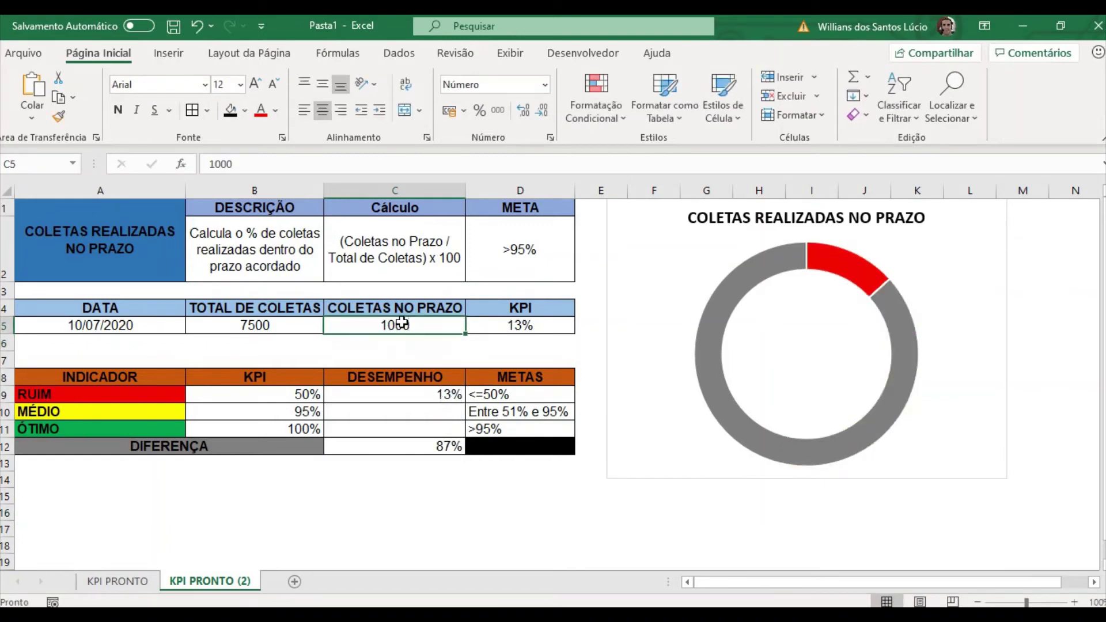
{"action": "type", "text": "5000"}
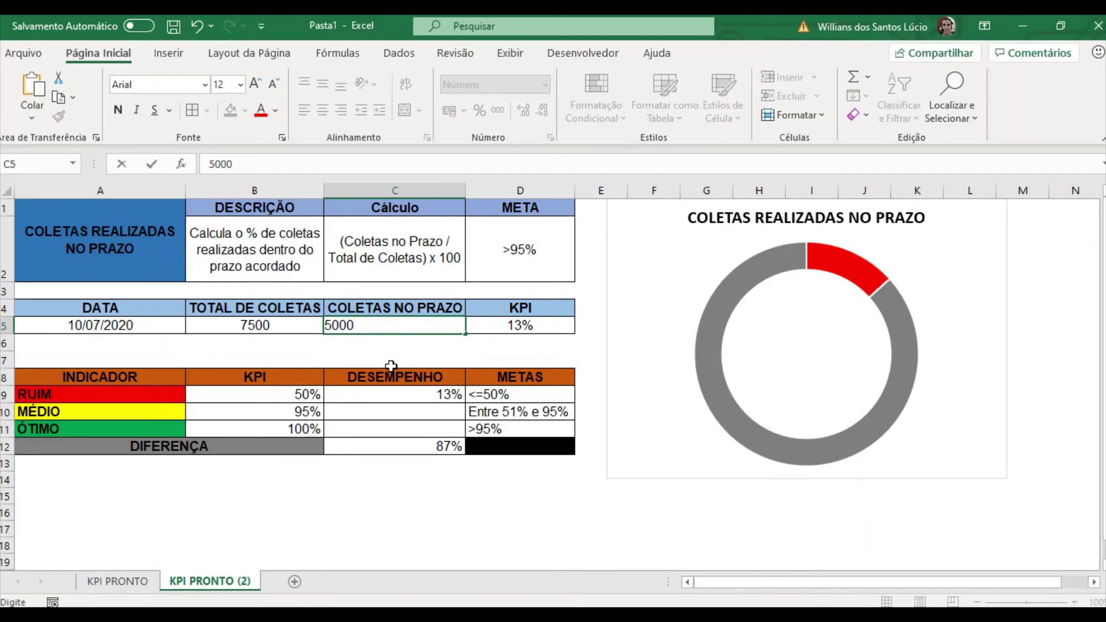
{"action": "left_click", "coordinate": [391, 364]}
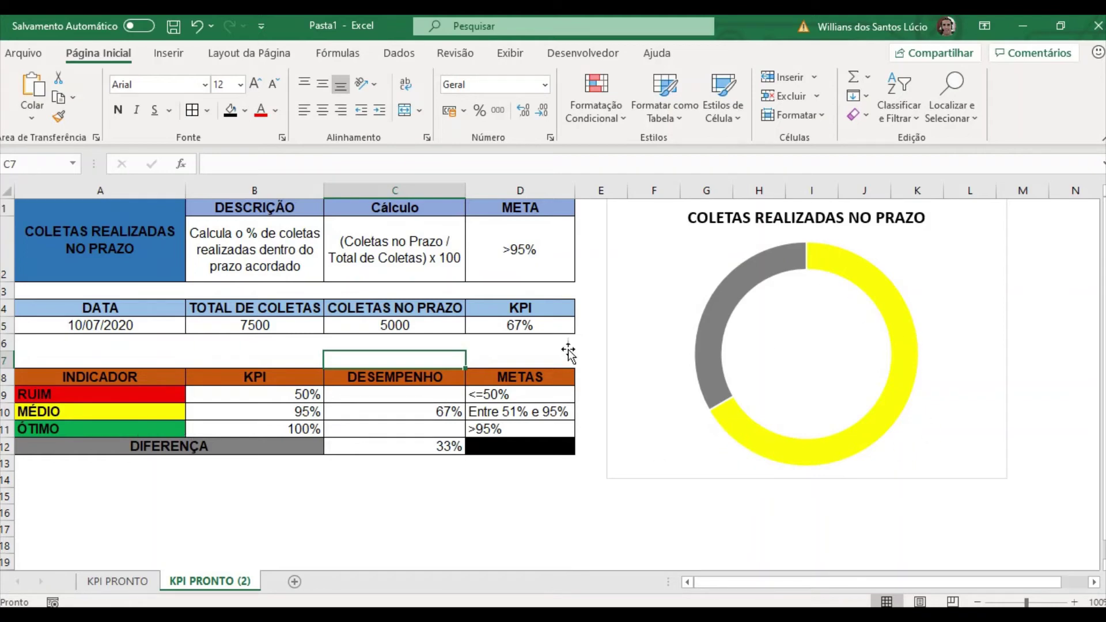
Step: Try 7450 and 7420 as the COLETAS NO PRAZO value in cell C5
{"action": "left_click", "coordinate": [423, 327]}
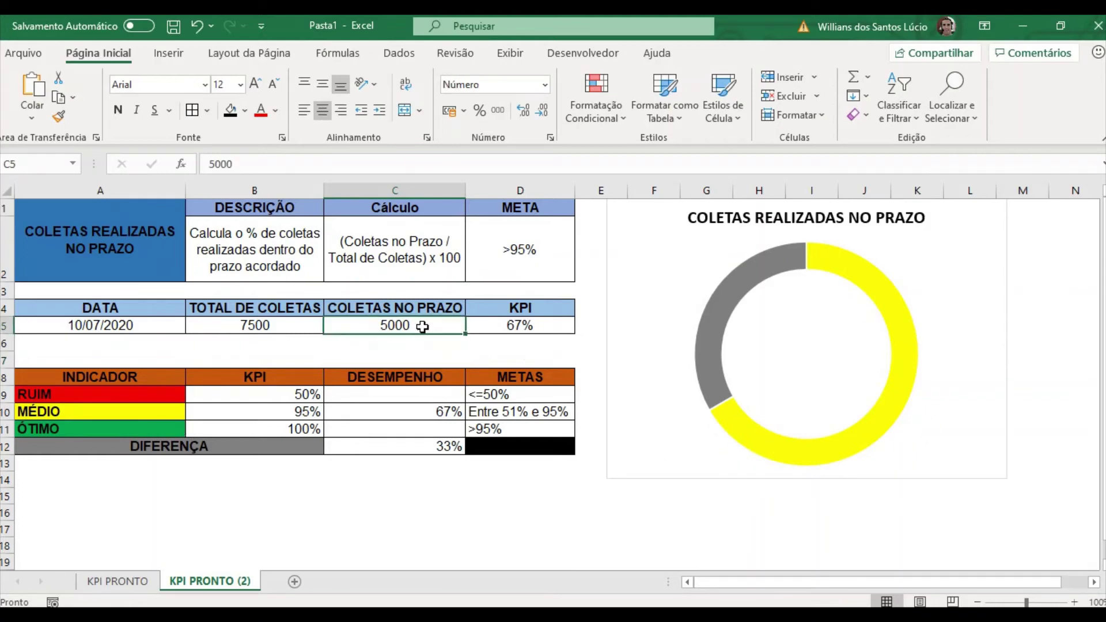
{"action": "type", "text": "74"}
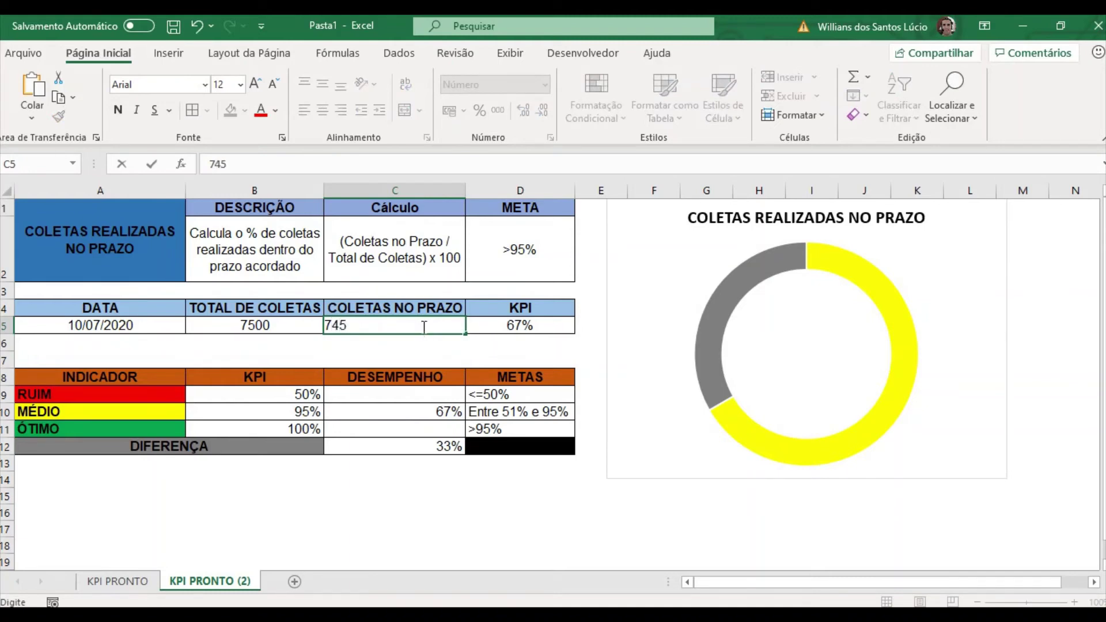
{"action": "left_click", "coordinate": [431, 509]}
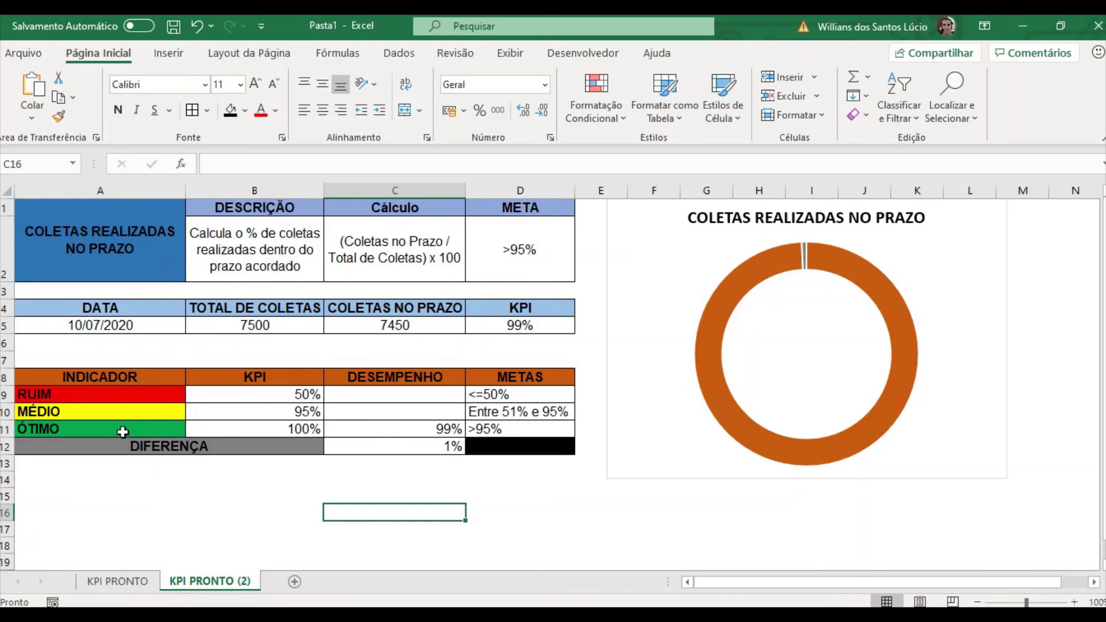
{"action": "left_click", "coordinate": [415, 326]}
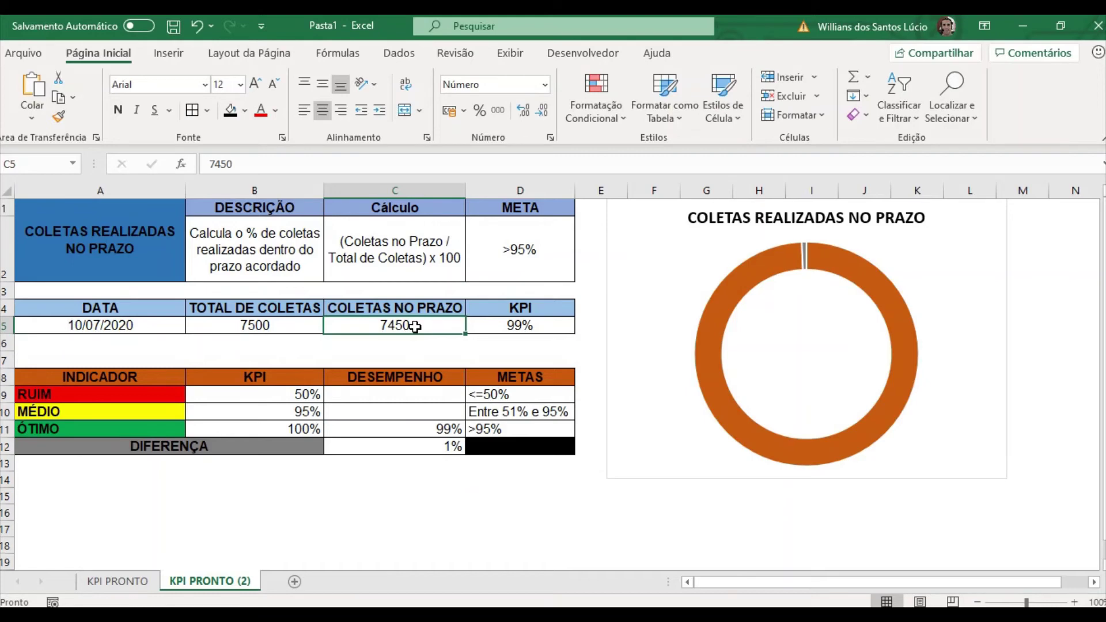
{"action": "type", "text": "7"}
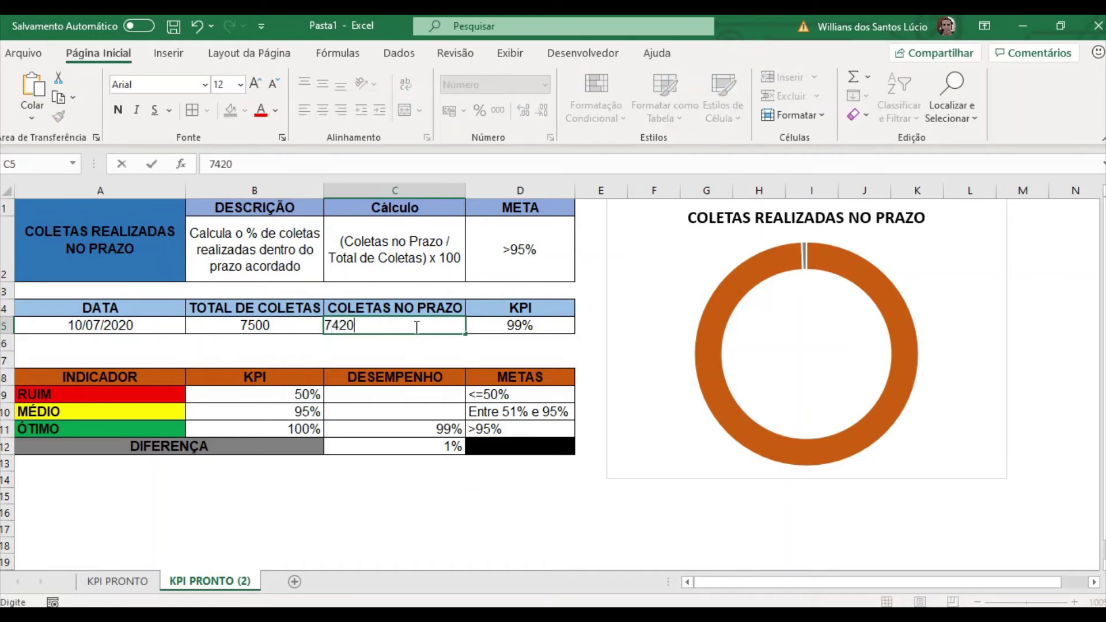
{"action": "key", "text": "Return"}
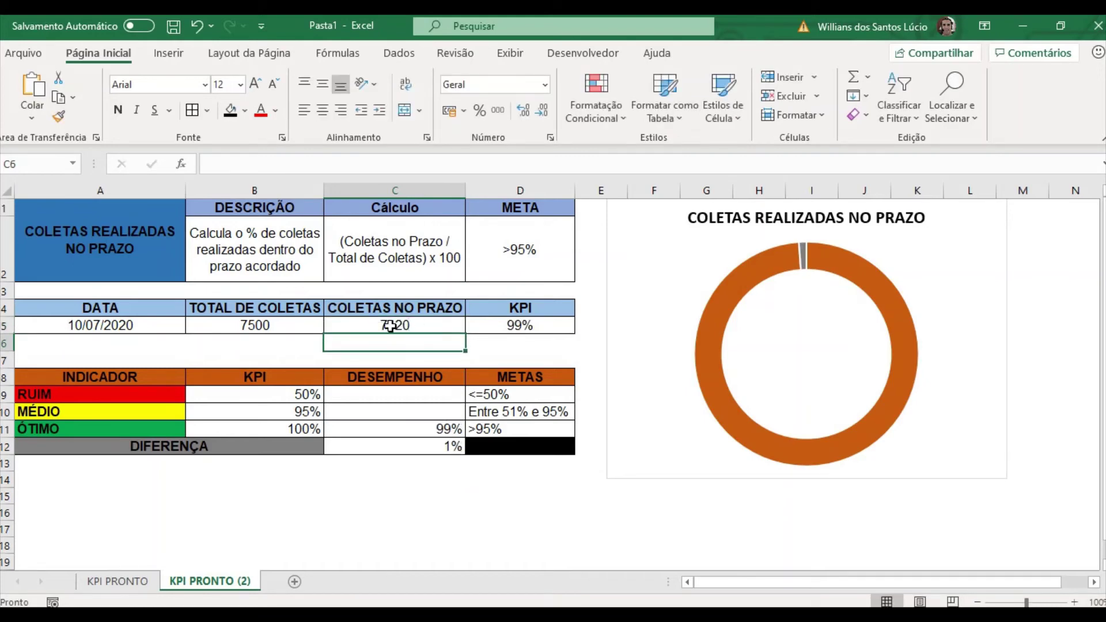
Step: Set the COLETAS NO PRAZO value in C5 to 7400
{"action": "left_click", "coordinate": [391, 327]}
{"action": "type", "text": "7"}
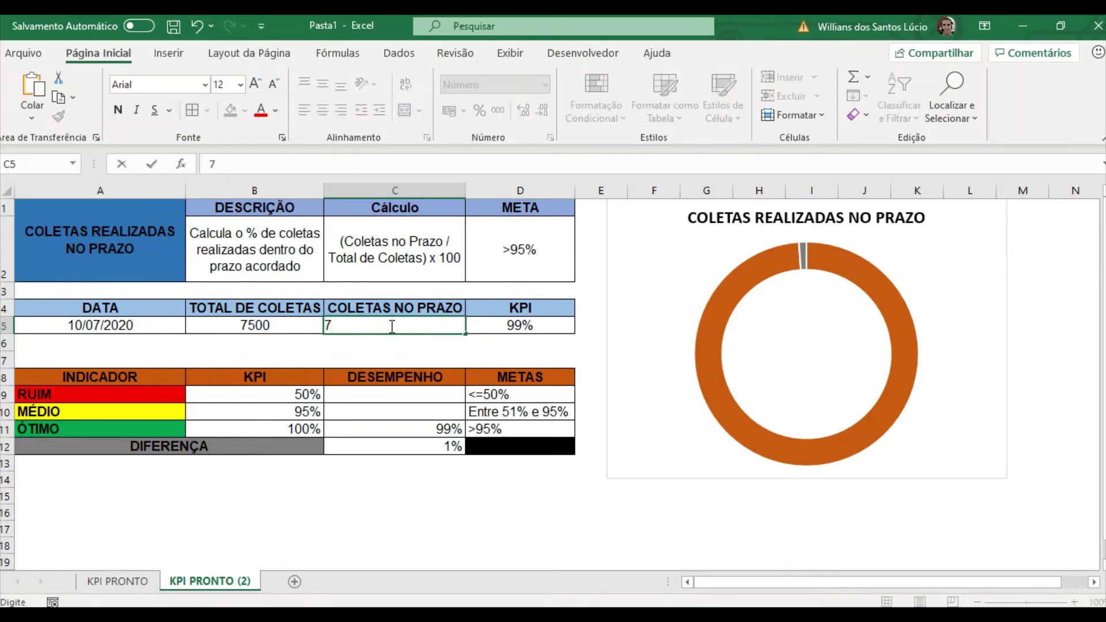
{"action": "type", "text": "400"}
{"action": "left_click", "coordinate": [368, 499]}
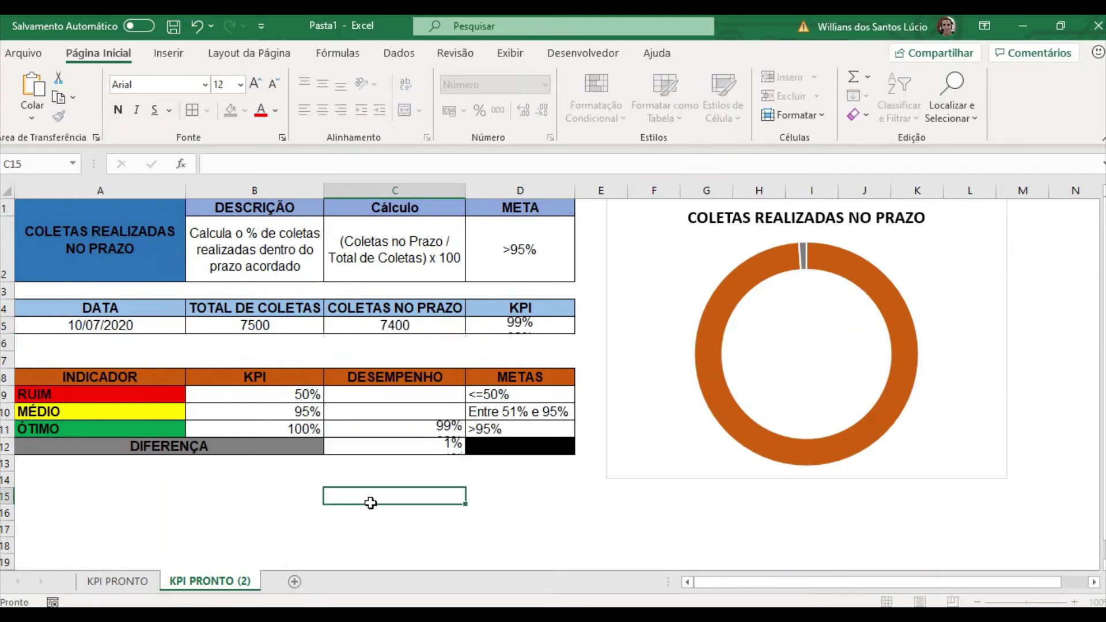
Step: Try filling the whole doughnut series (Série1) with standard green and undo that fill
{"action": "mouse_move", "coordinate": [726, 357]}
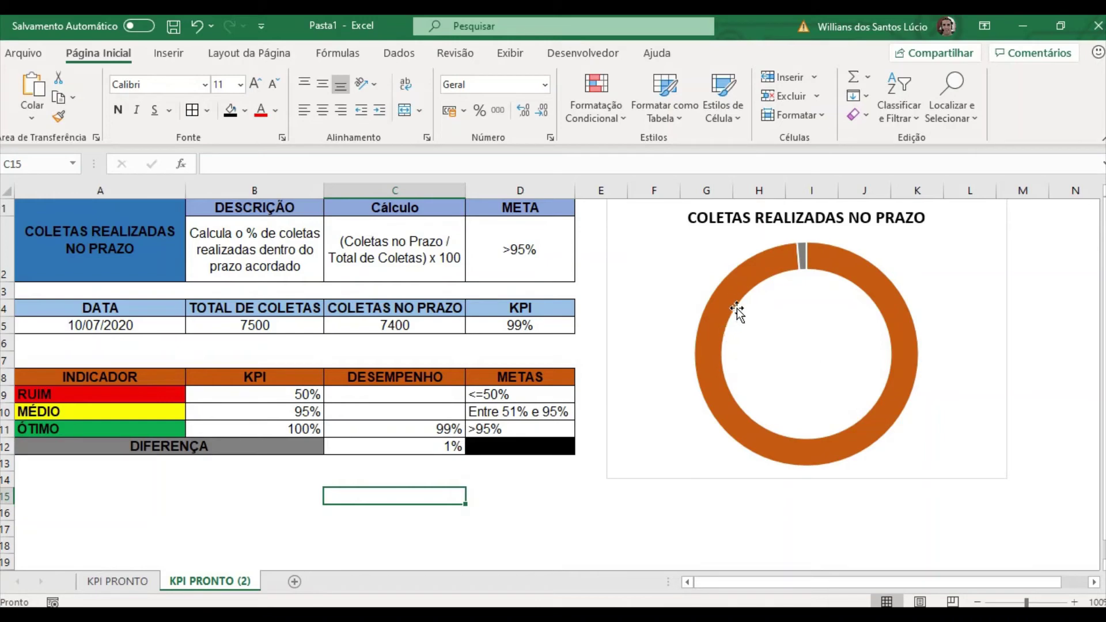
{"action": "mouse_move", "coordinate": [735, 298]}
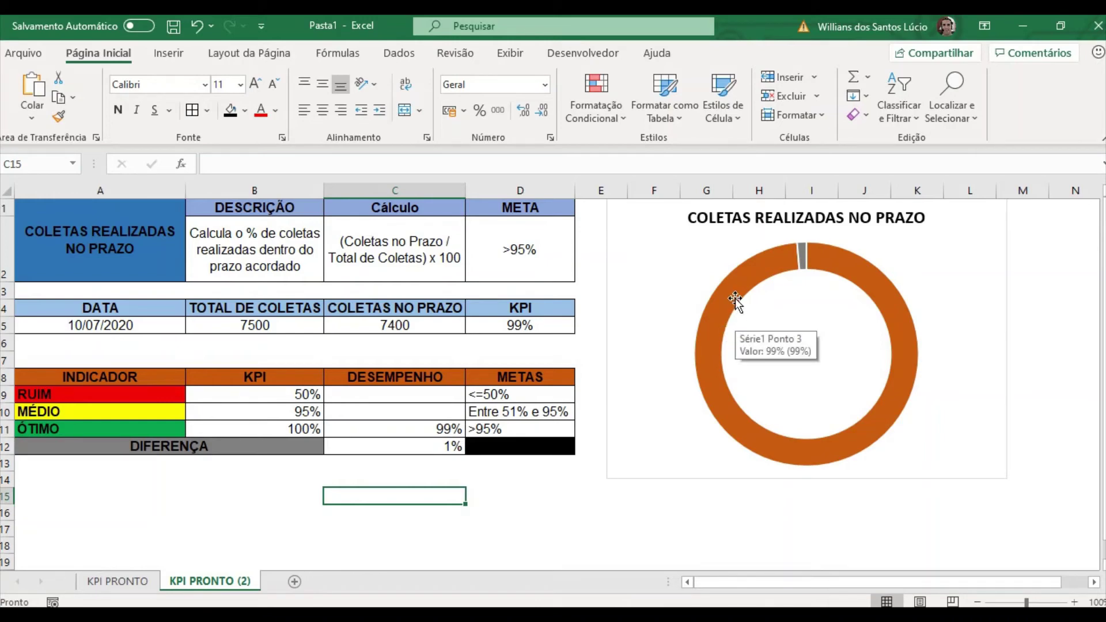
{"action": "double_click", "coordinate": [735, 295]}
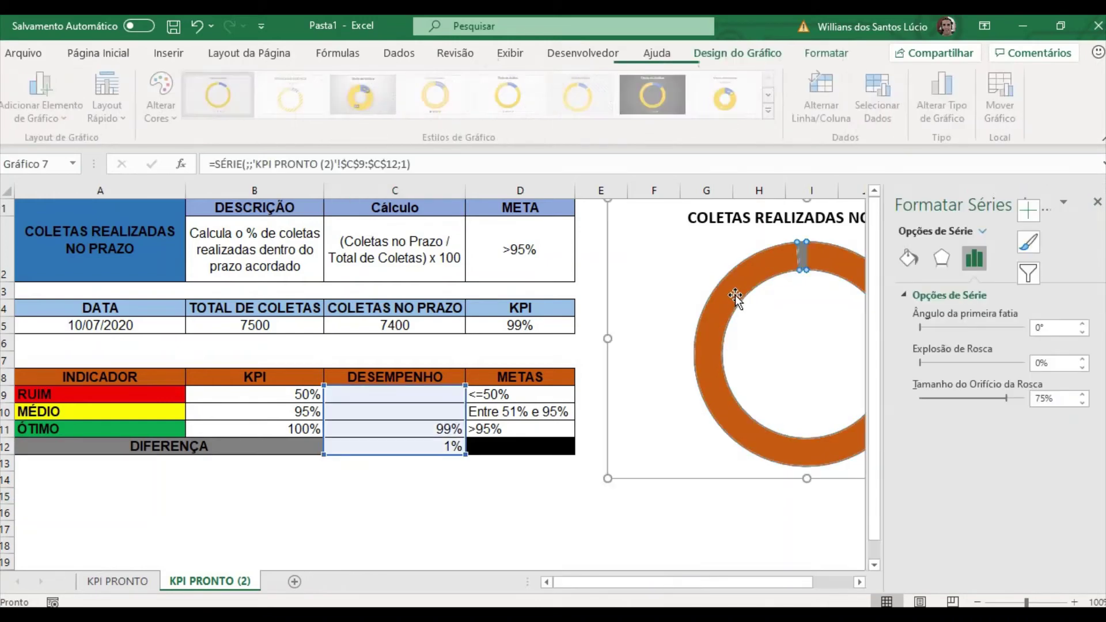
{"action": "right_click", "coordinate": [735, 295]}
{"action": "left_click", "coordinate": [789, 246]}
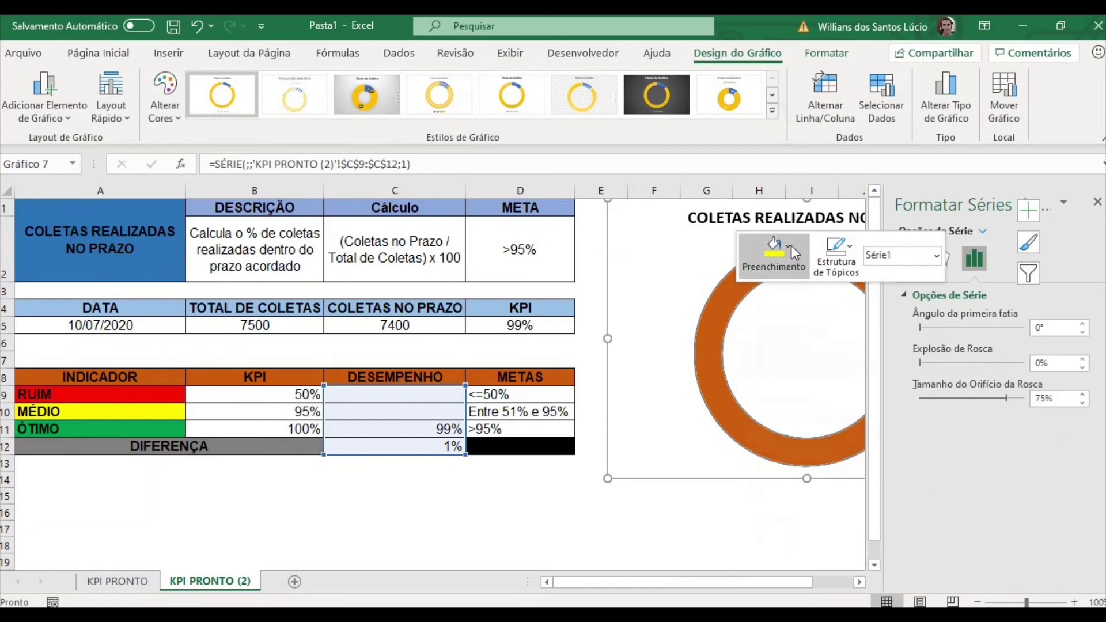
{"action": "left_click", "coordinate": [817, 448]}
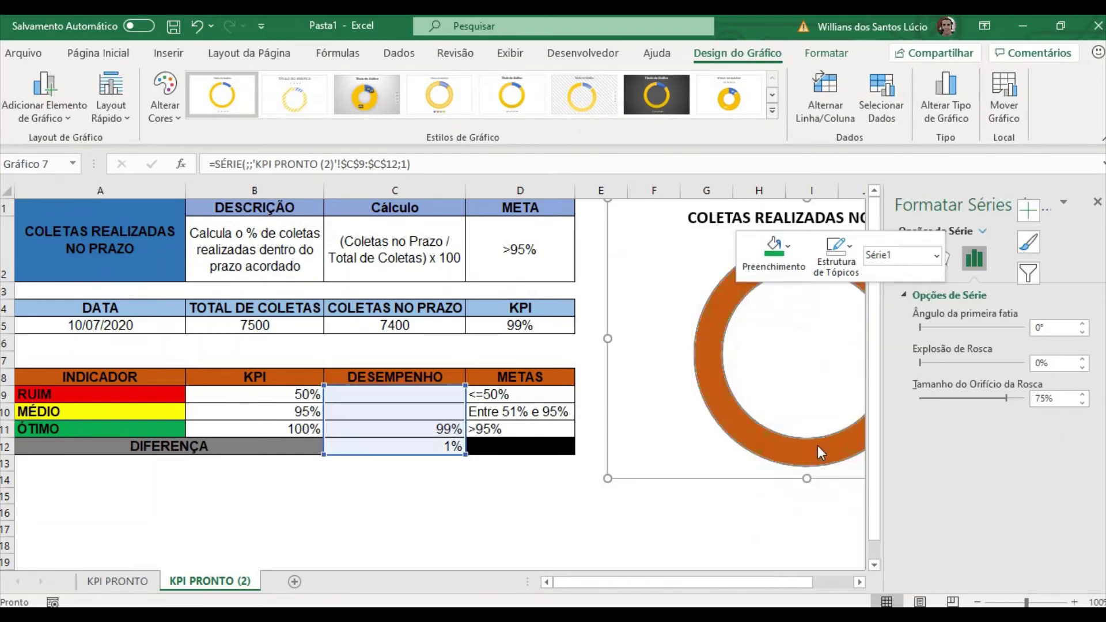
{"action": "left_click", "coordinate": [762, 525]}
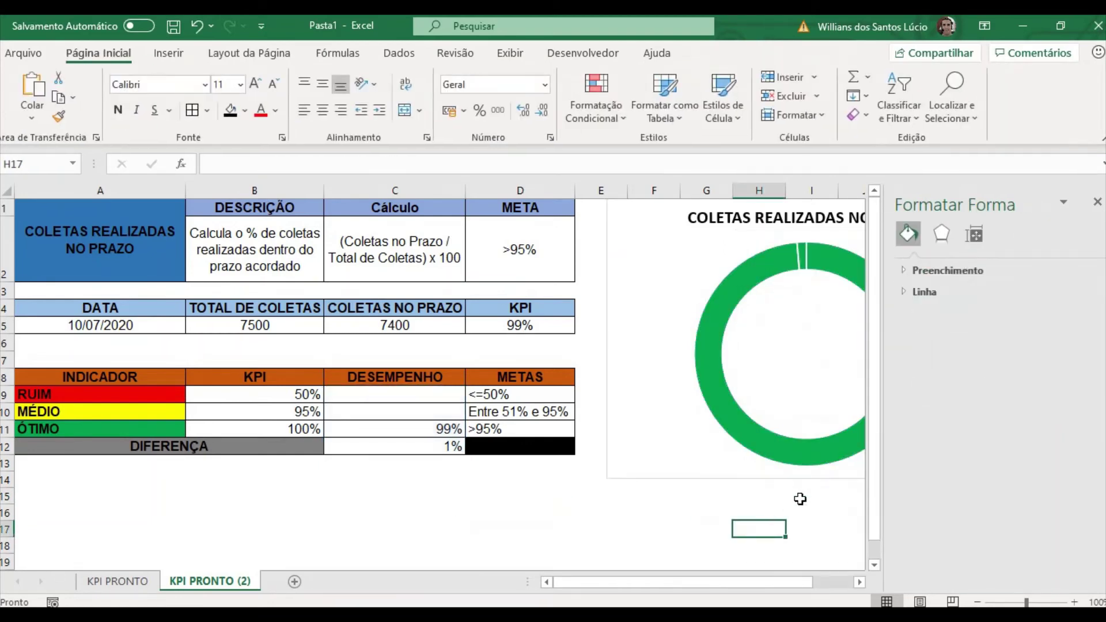
{"action": "left_click", "coordinate": [199, 25]}
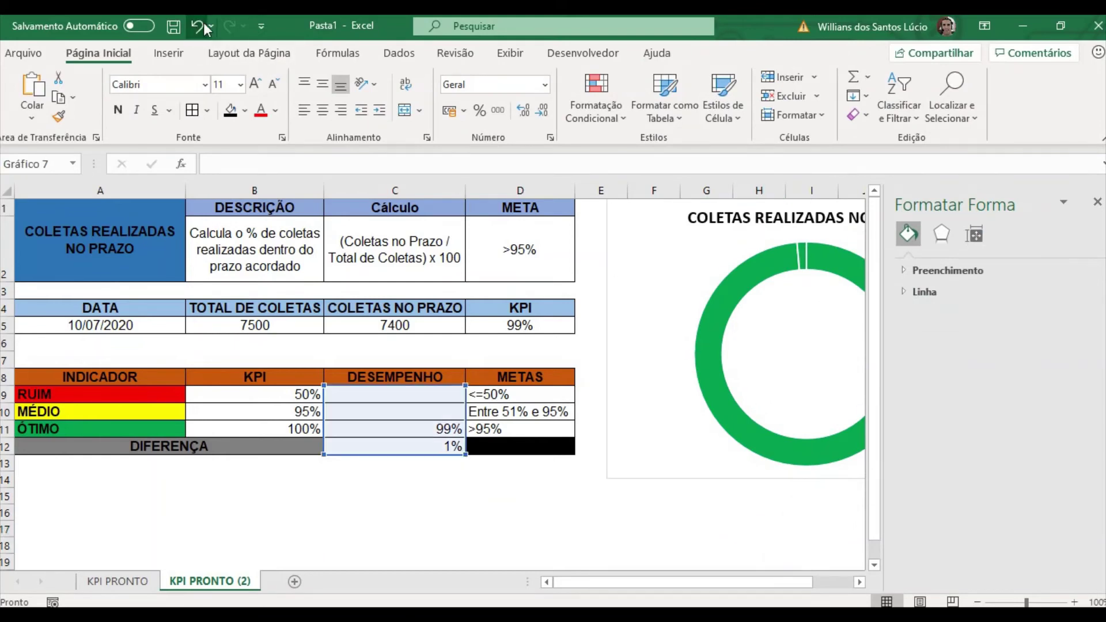
{"action": "left_click", "coordinate": [775, 533]}
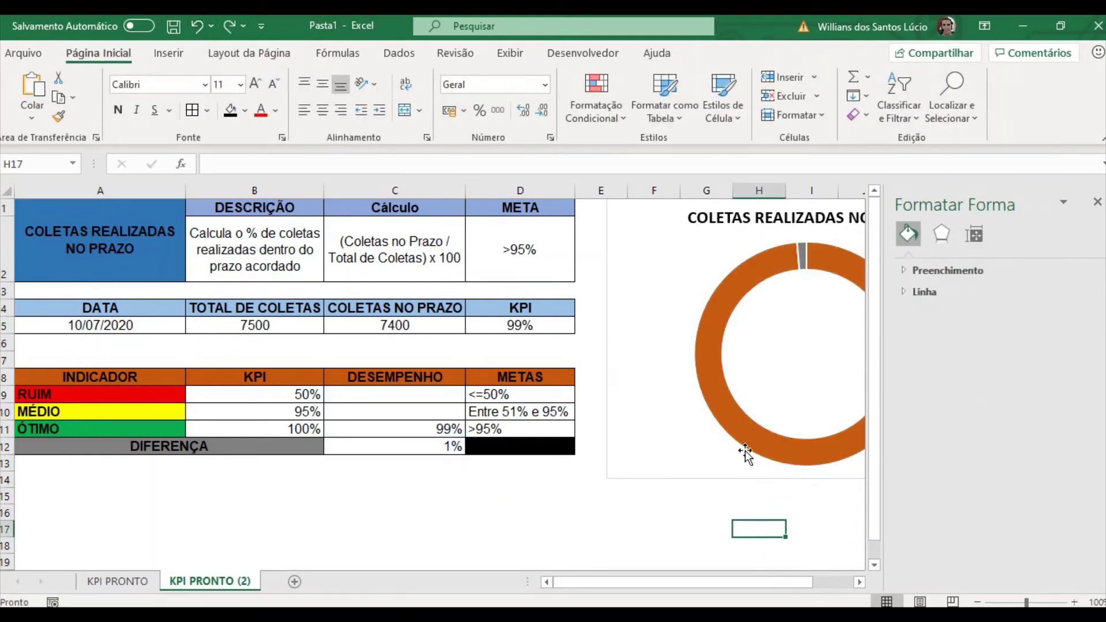
Step: Fill only the doughnut's ÓTIMO slice (Série1 Ponto 3) with standard green and close the formatting pane
{"action": "left_click", "coordinate": [736, 436]}
{"action": "left_click", "coordinate": [735, 434]}
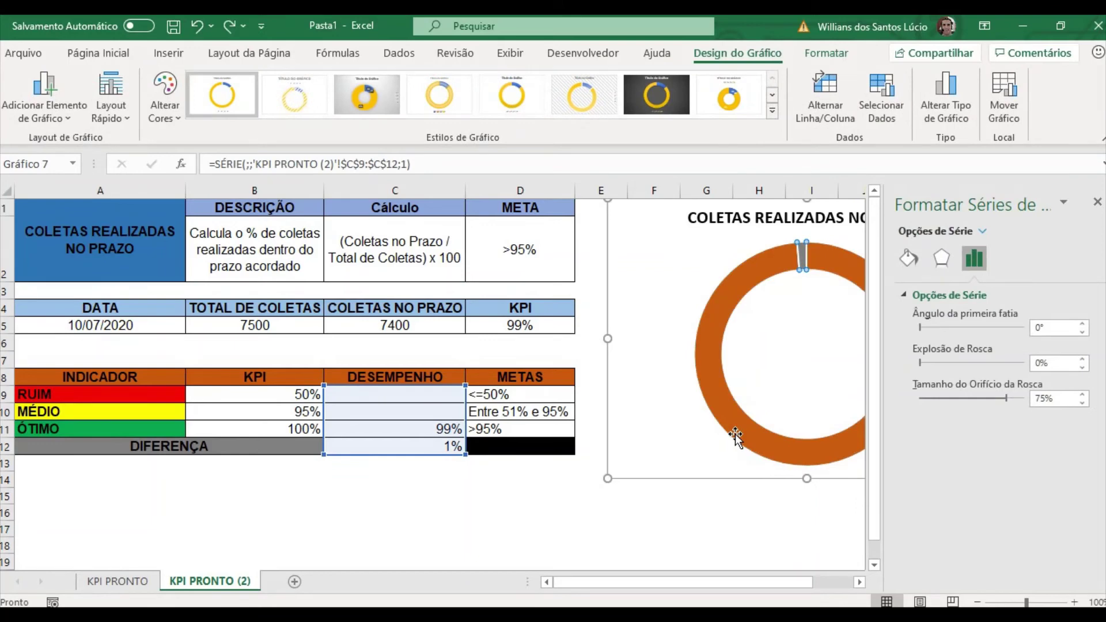
{"action": "right_click", "coordinate": [735, 434]}
{"action": "left_click", "coordinate": [790, 462]}
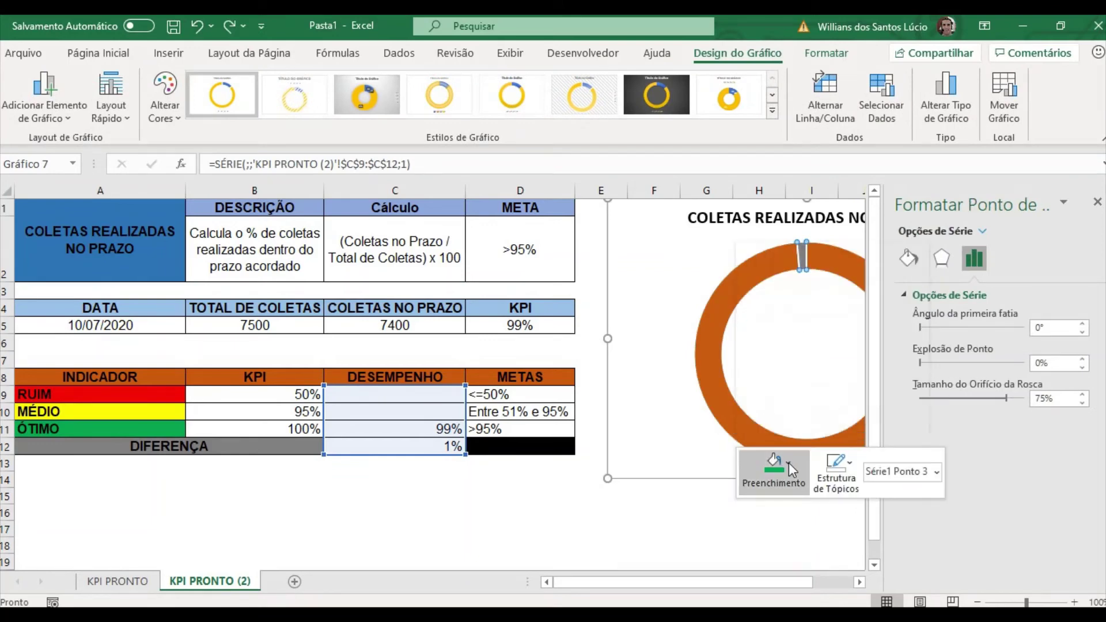
{"action": "left_click", "coordinate": [818, 314]}
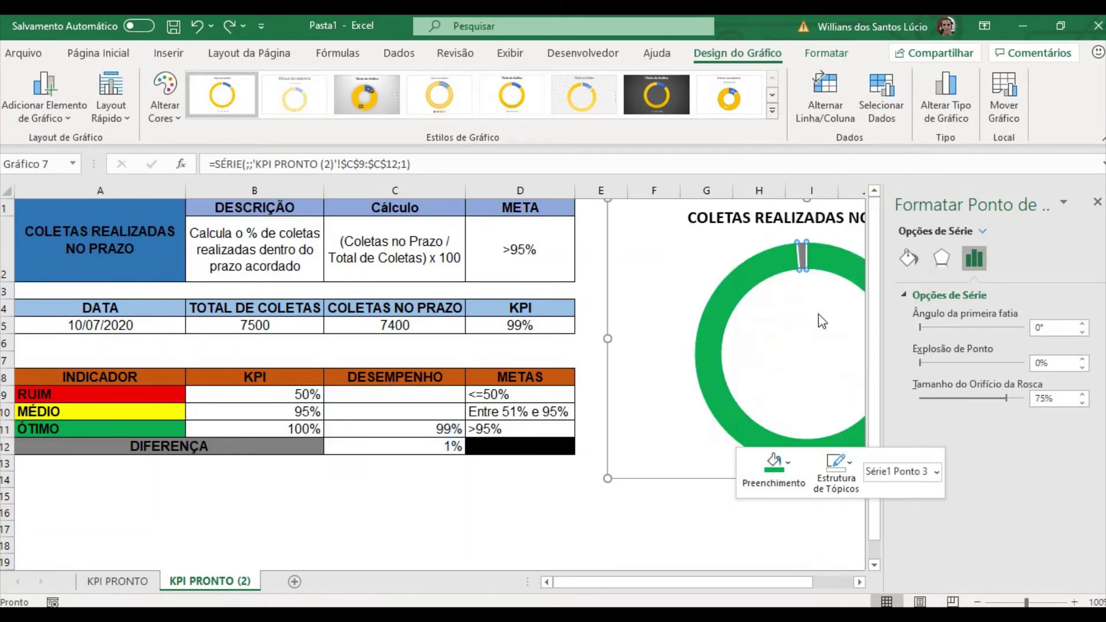
{"action": "left_click", "coordinate": [657, 528]}
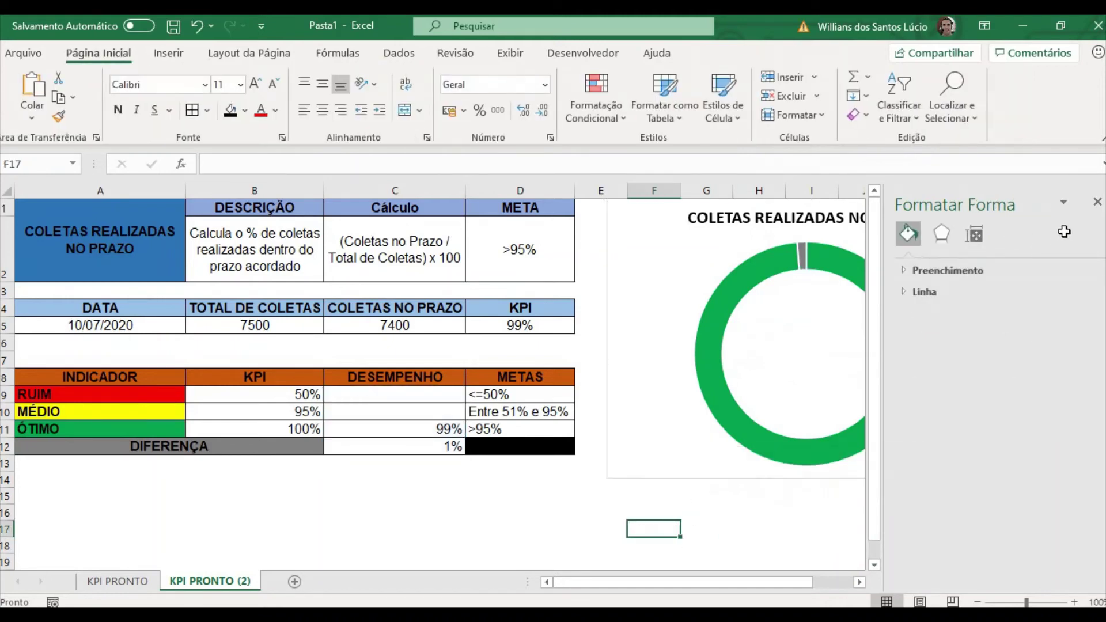
{"action": "left_click", "coordinate": [1098, 205]}
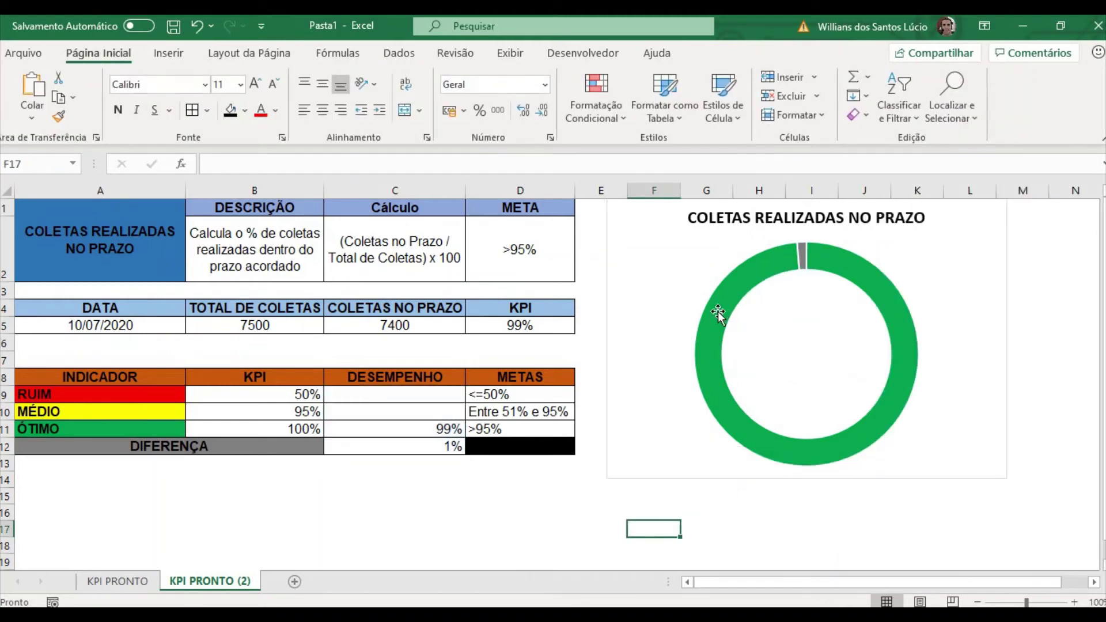
{"action": "mouse_move", "coordinate": [883, 433]}
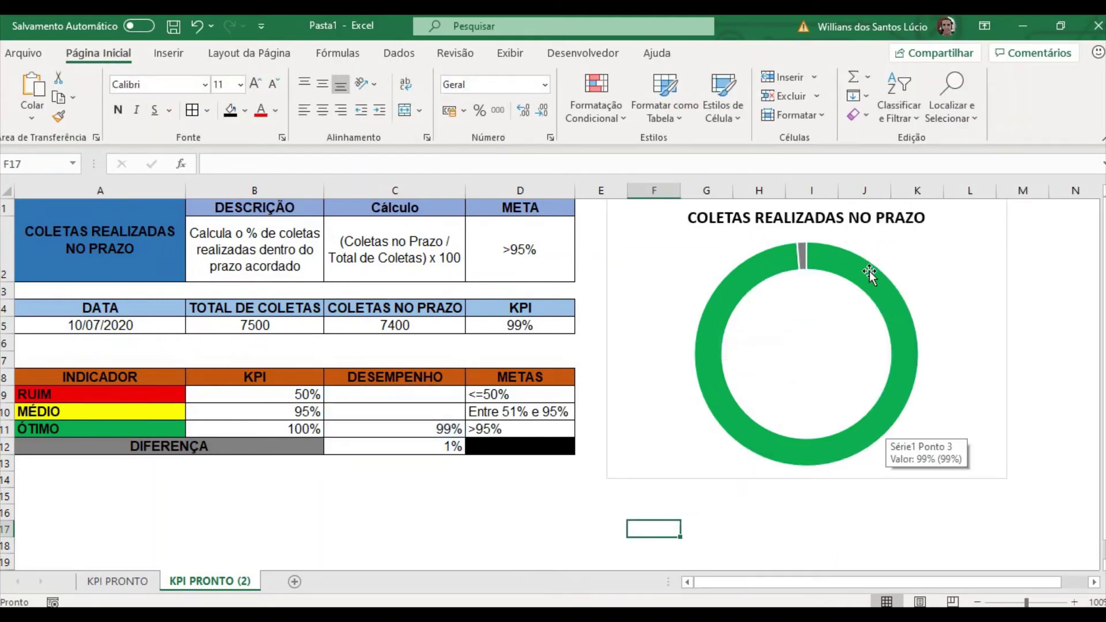
Step: Try 1000 and 5000 as the COLETAS NO PRAZO value in cell C5 of KPI PRONTO (2)
{"action": "mouse_move", "coordinate": [804, 260]}
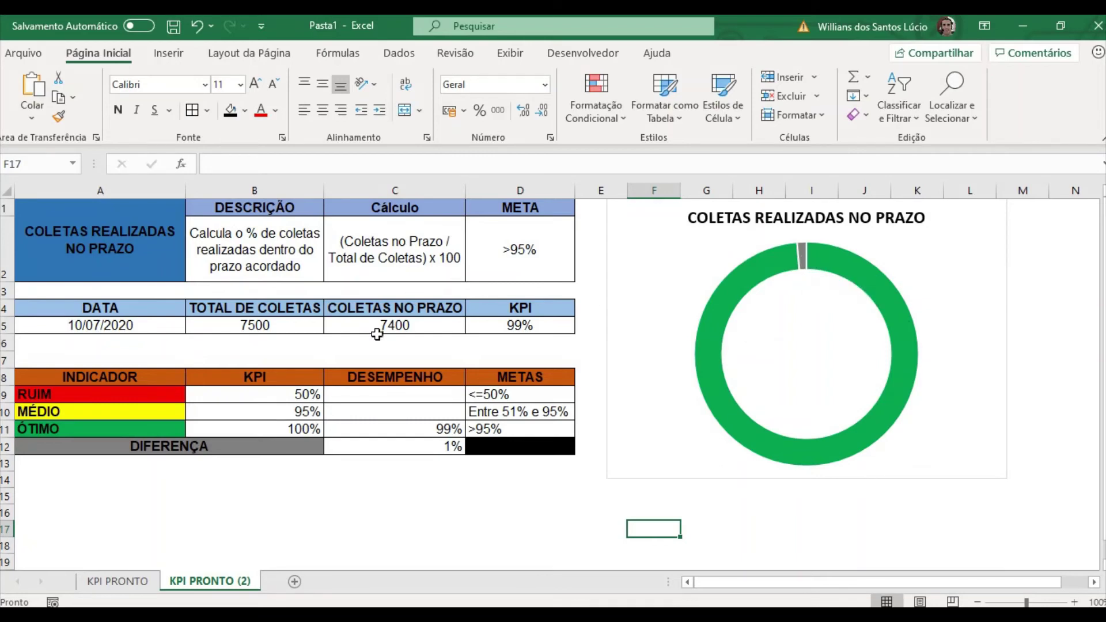
{"action": "left_click", "coordinate": [403, 327]}
{"action": "type", "text": "1000"}
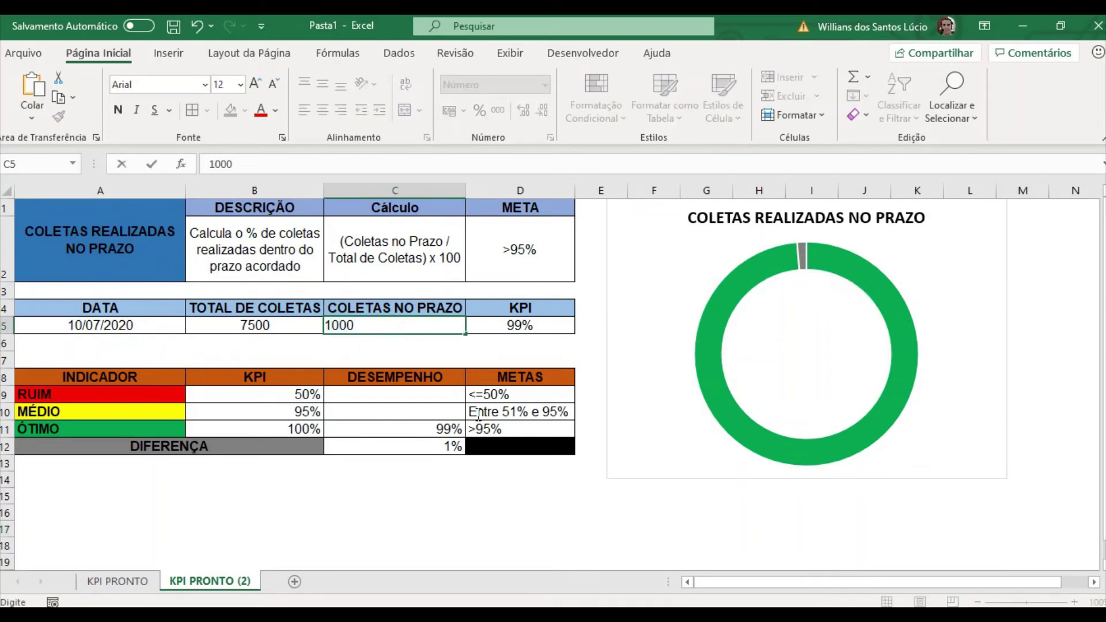
{"action": "left_click", "coordinate": [435, 510]}
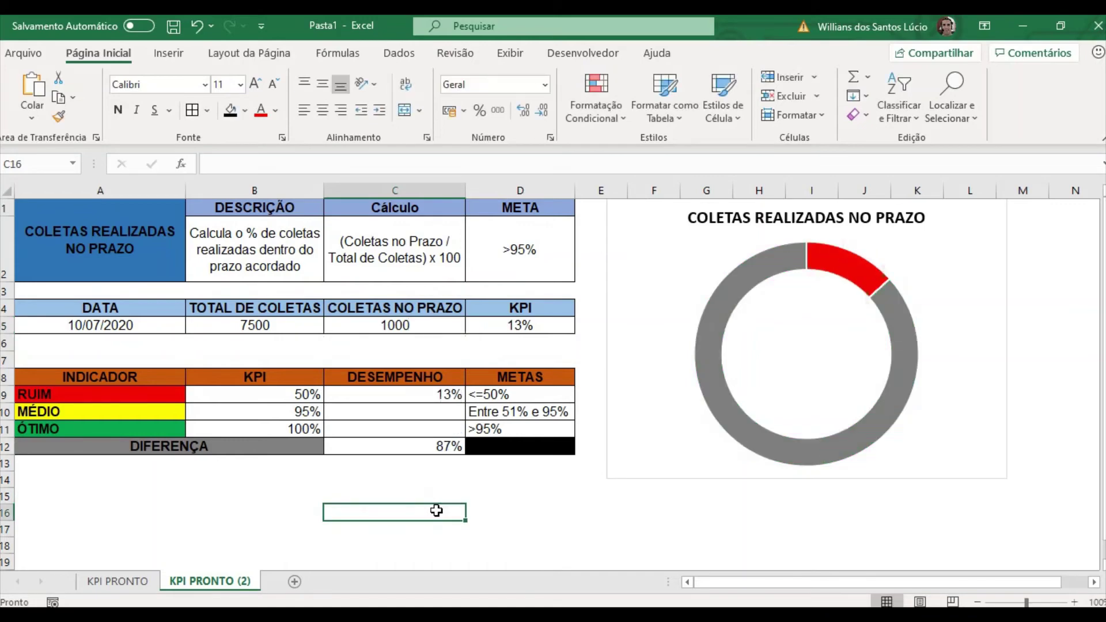
{"action": "left_click", "coordinate": [415, 327]}
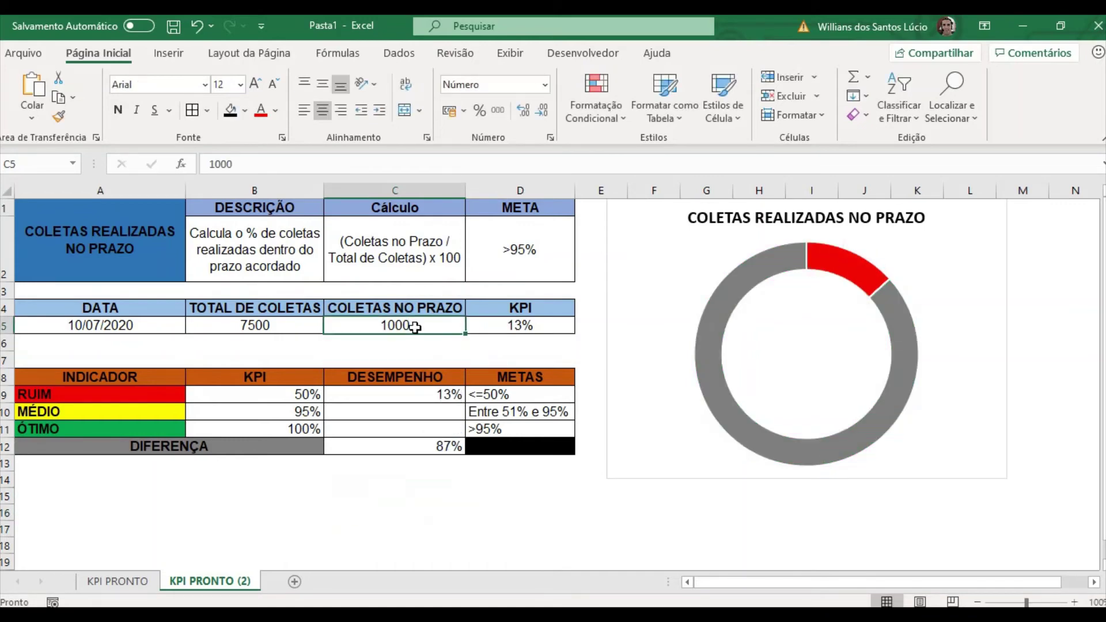
{"action": "type", "text": "5000"}
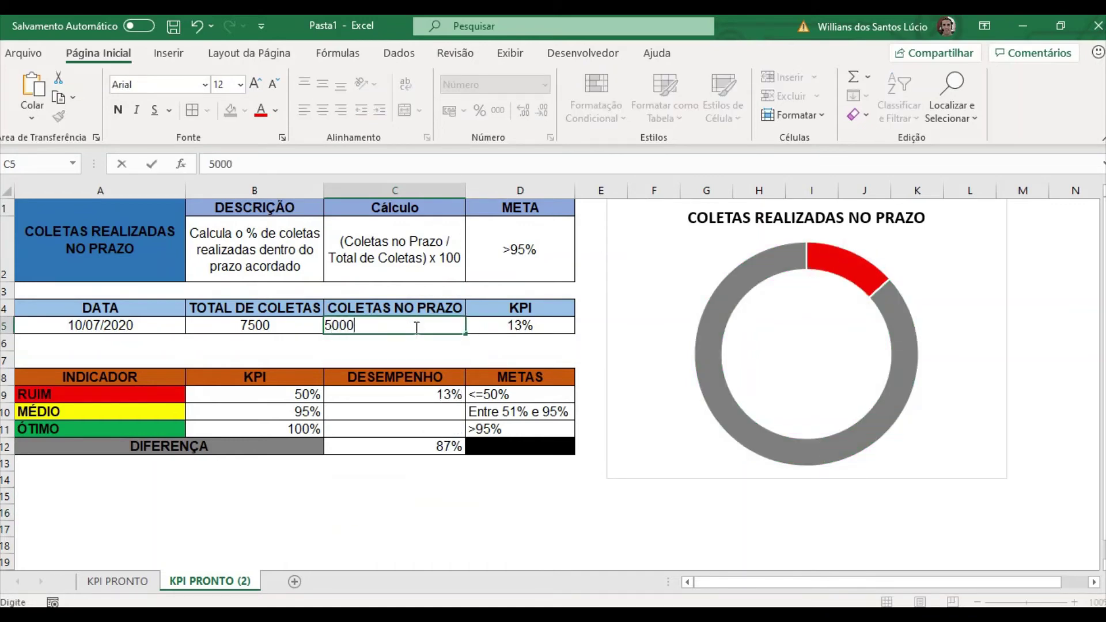
{"action": "left_click", "coordinate": [543, 345]}
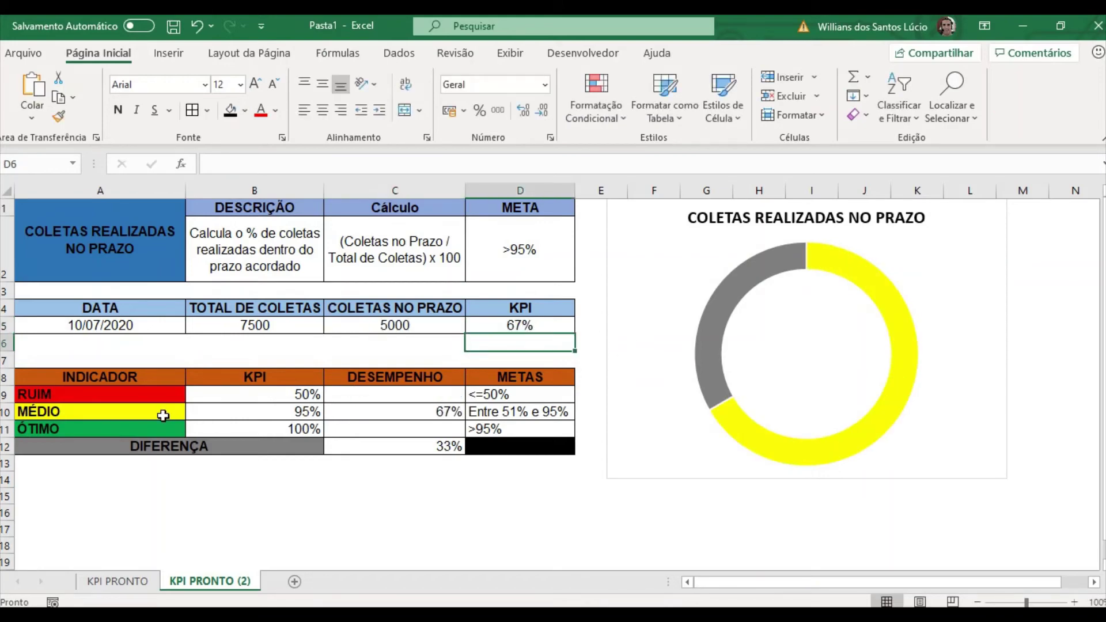
Step: Set the COLETAS NO PRAZO value in C5 of KPI PRONTO (2) back to 7400
{"action": "left_click", "coordinate": [418, 325]}
{"action": "type", "text": "7400"}
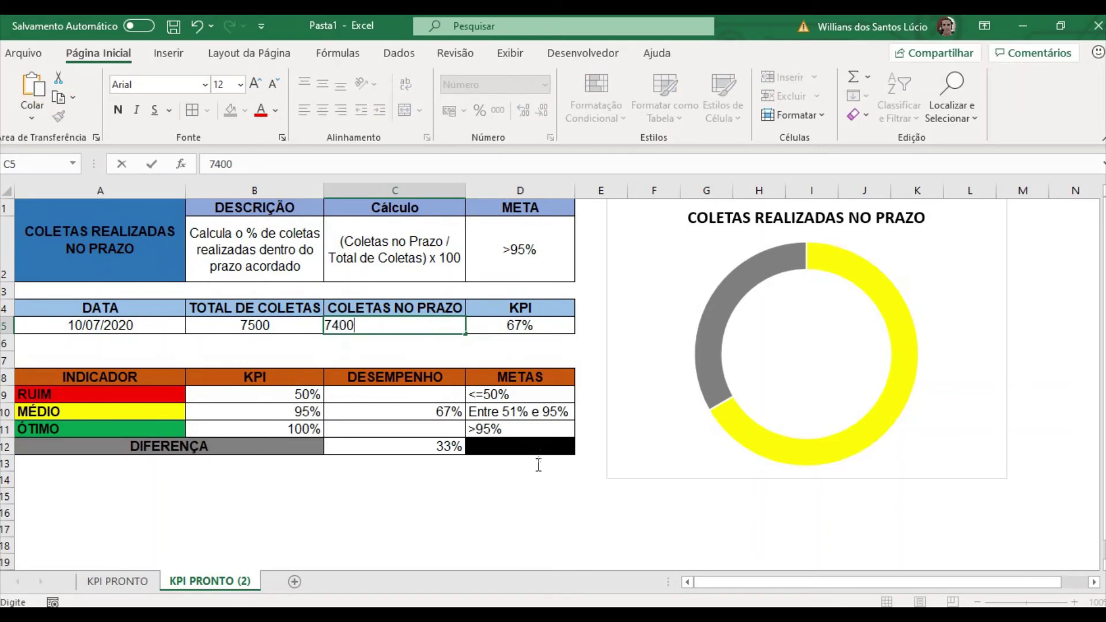
{"action": "left_click", "coordinate": [520, 502]}
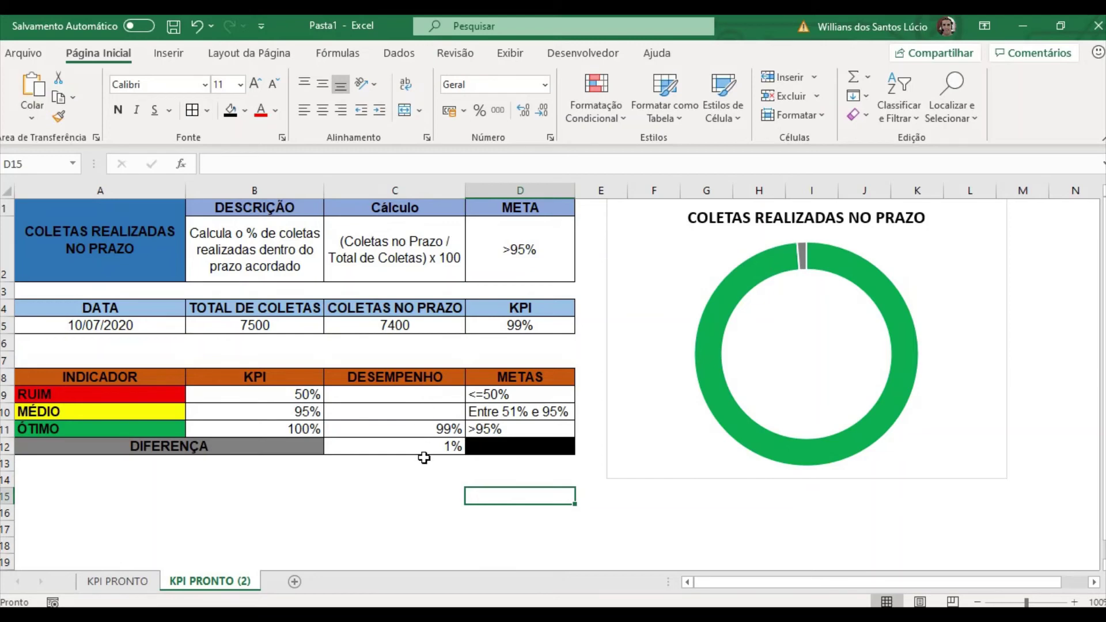
{"action": "left_click", "coordinate": [419, 490]}
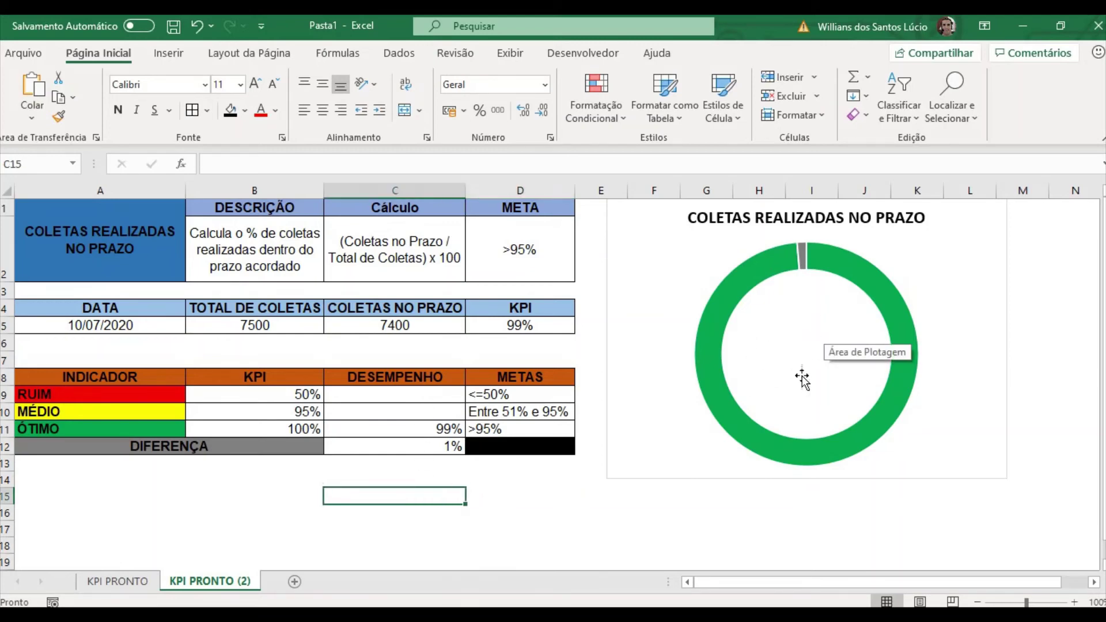
Step: On the KPI PRONTO sheet, try 1000 as the COLETAS NO PRAZO value in C5
{"action": "left_click", "coordinate": [105, 583]}
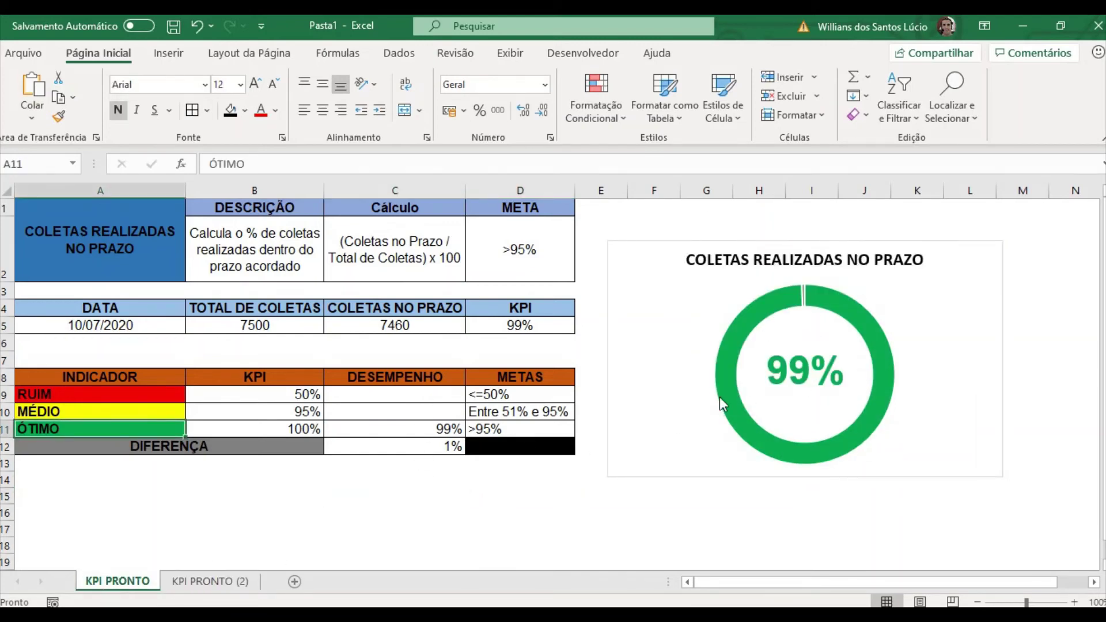
{"action": "left_click", "coordinate": [408, 325]}
{"action": "type", "text": "1000"}
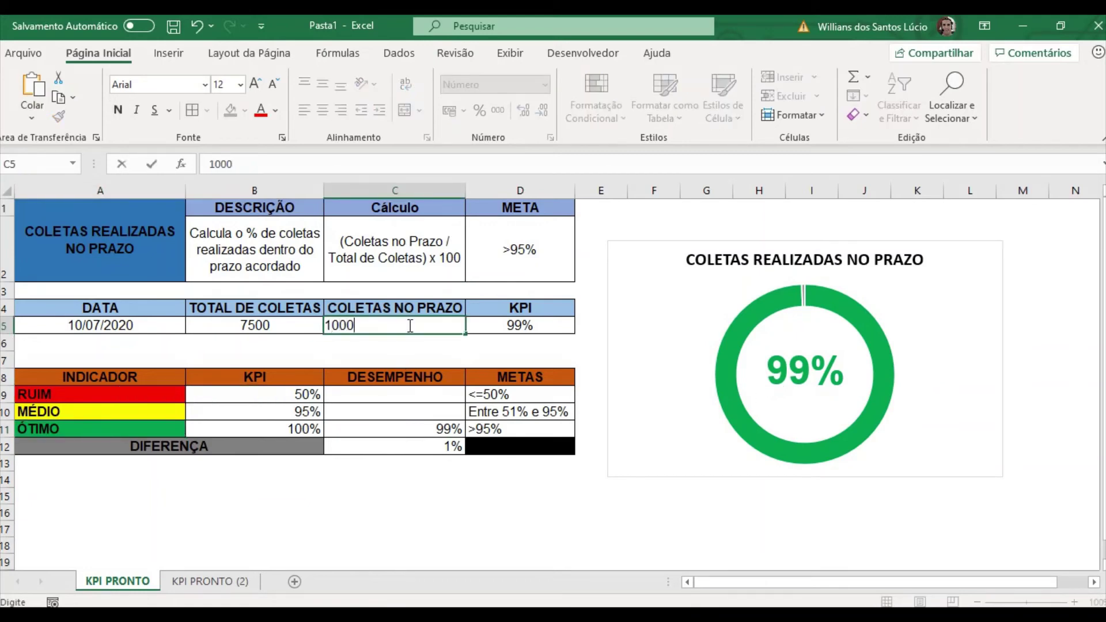
{"action": "left_click", "coordinate": [536, 520]}
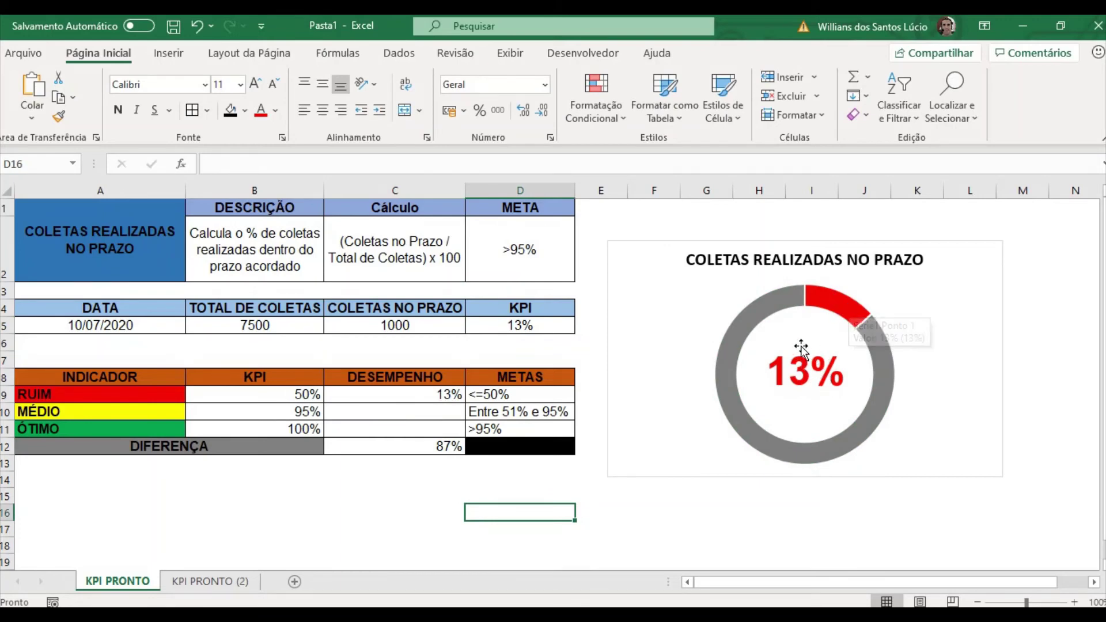
Step: Set the COLETAS NO PRAZO value in C5 of the KPI PRONTO sheet to 5000
{"action": "left_click", "coordinate": [412, 327]}
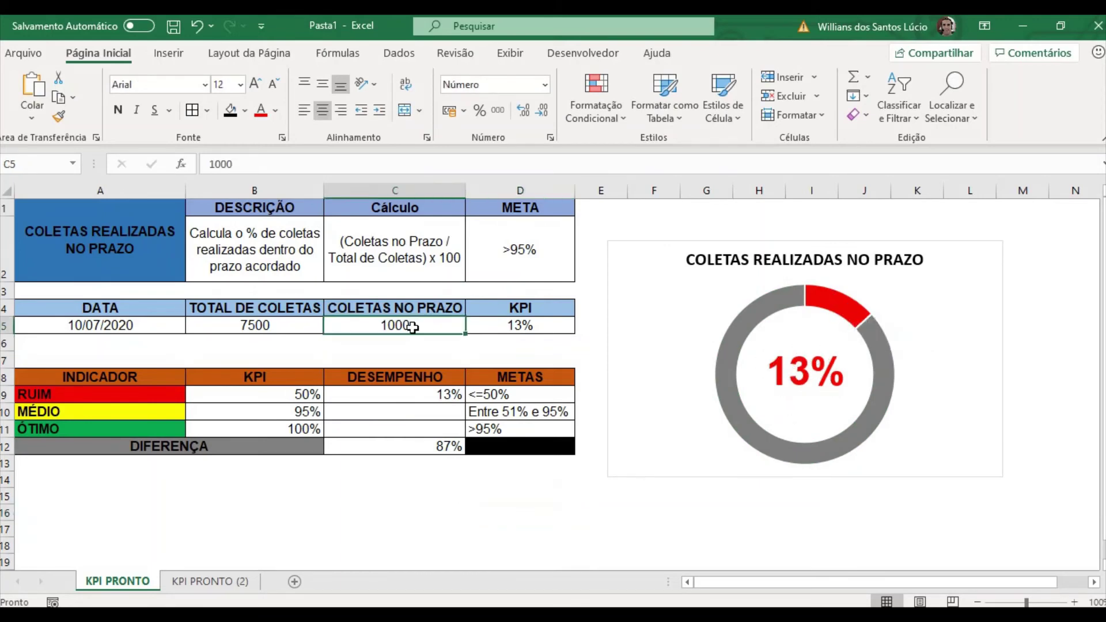
{"action": "type", "text": "5000"}
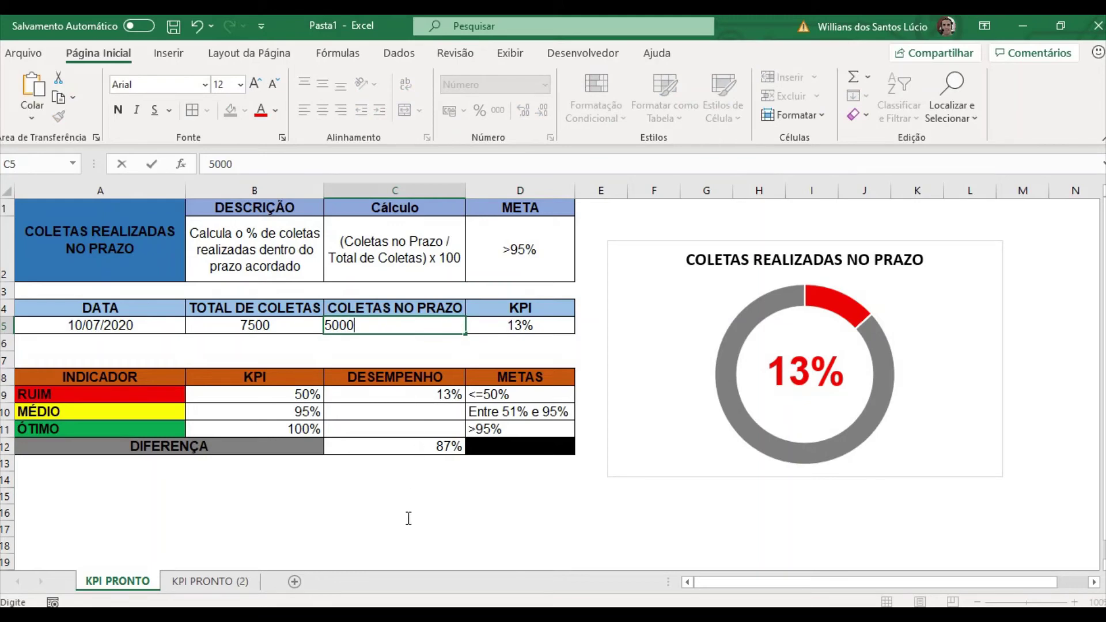
{"action": "left_click", "coordinate": [407, 525]}
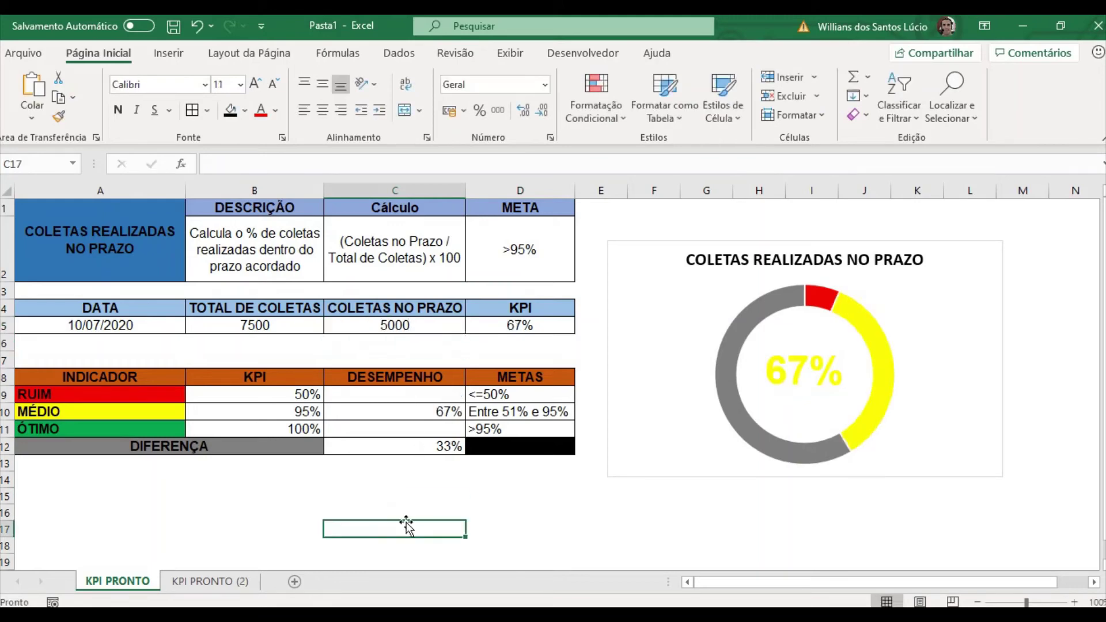
Step: On KPI PRONTO (2), insert a text box about 4 cm wide and 2.4 cm high inside the doughnut's hole
{"action": "left_click", "coordinate": [207, 580]}
{"action": "left_click", "coordinate": [692, 543]}
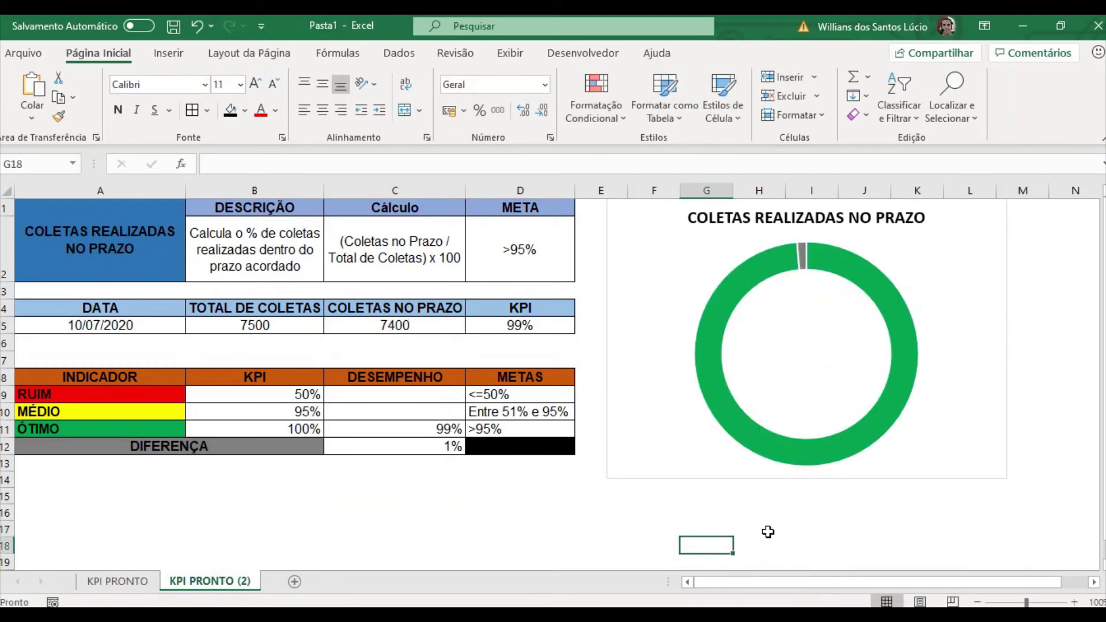
{"action": "left_click", "coordinate": [169, 56]}
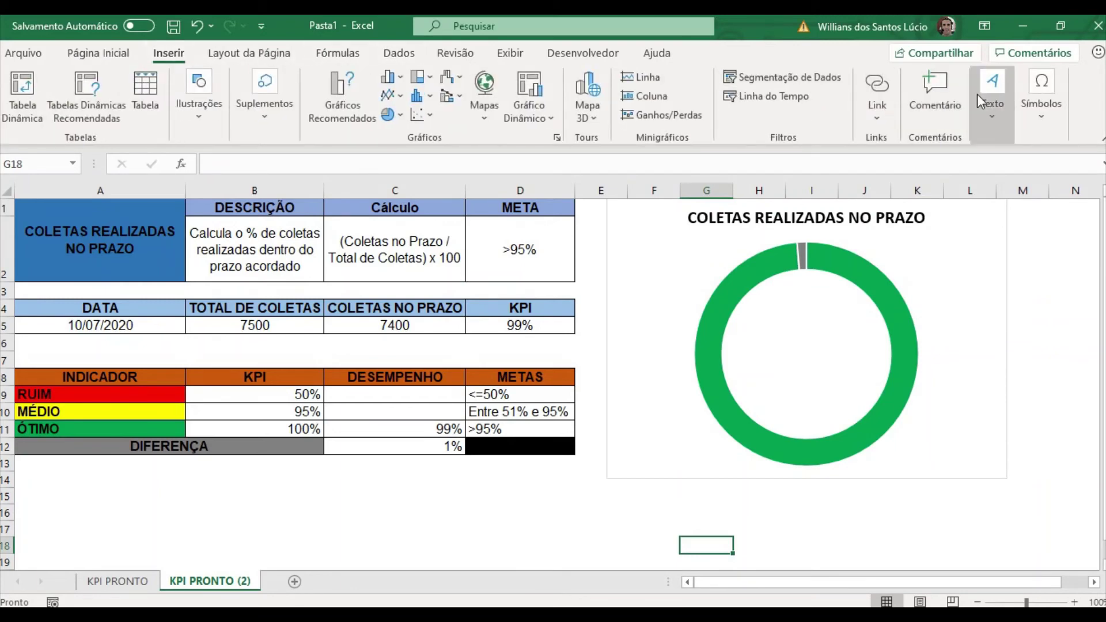
{"action": "left_click", "coordinate": [994, 95]}
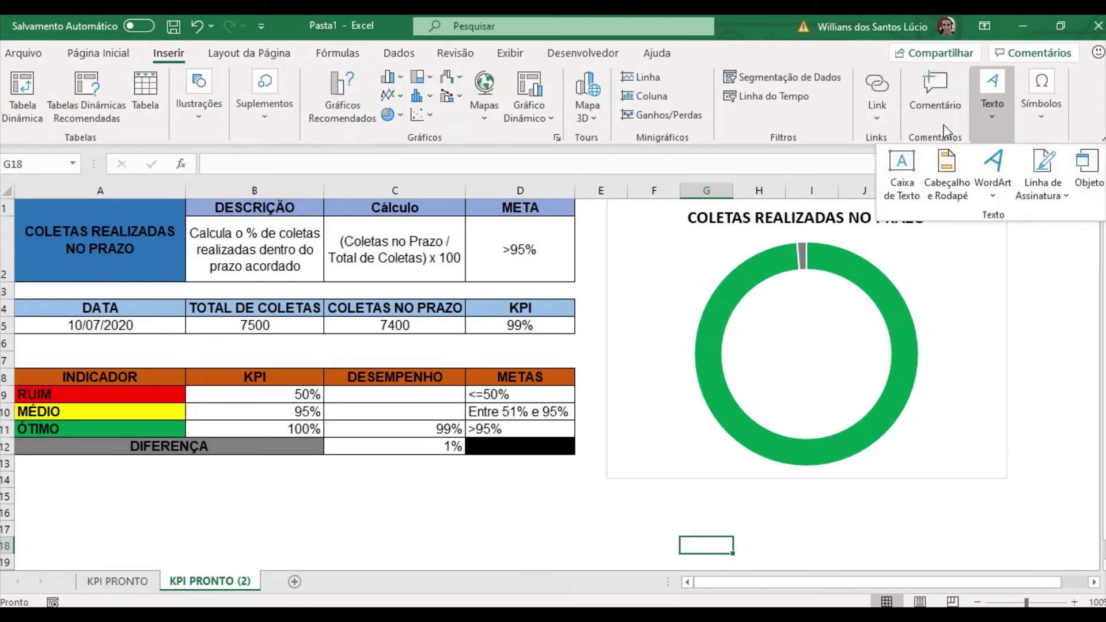
{"action": "left_click", "coordinate": [910, 168]}
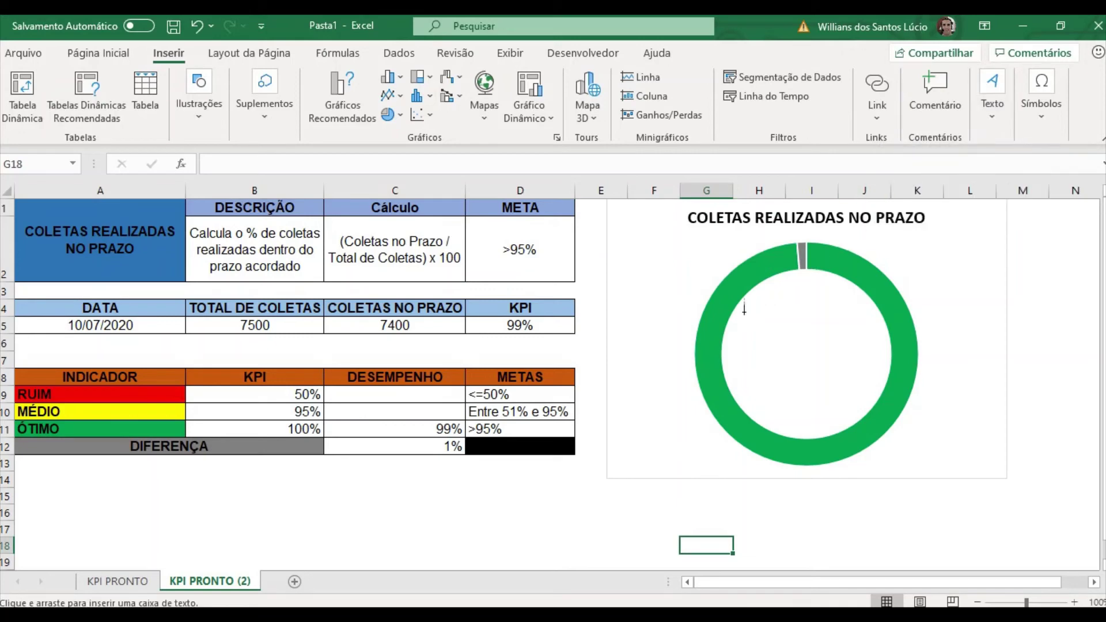
{"action": "left_click_drag", "start_coordinate": [741, 312], "coordinate": [866, 387]}
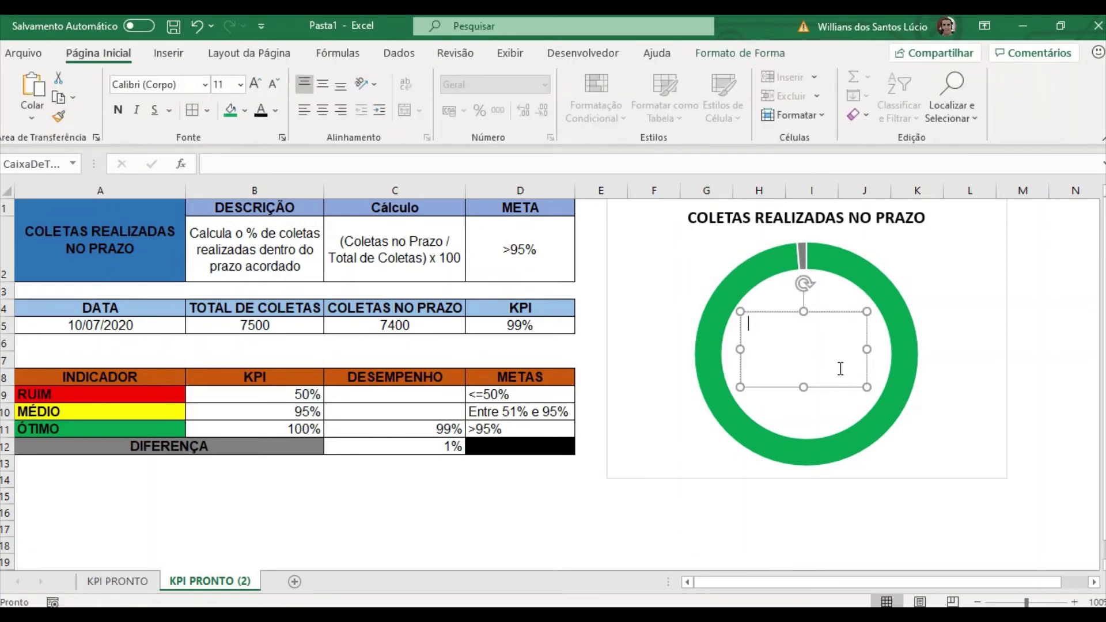
Step: Link the text box in the doughnut's hole to the ÓTIMO performance cell with the formula =$C$11
{"action": "left_click", "coordinate": [239, 161]}
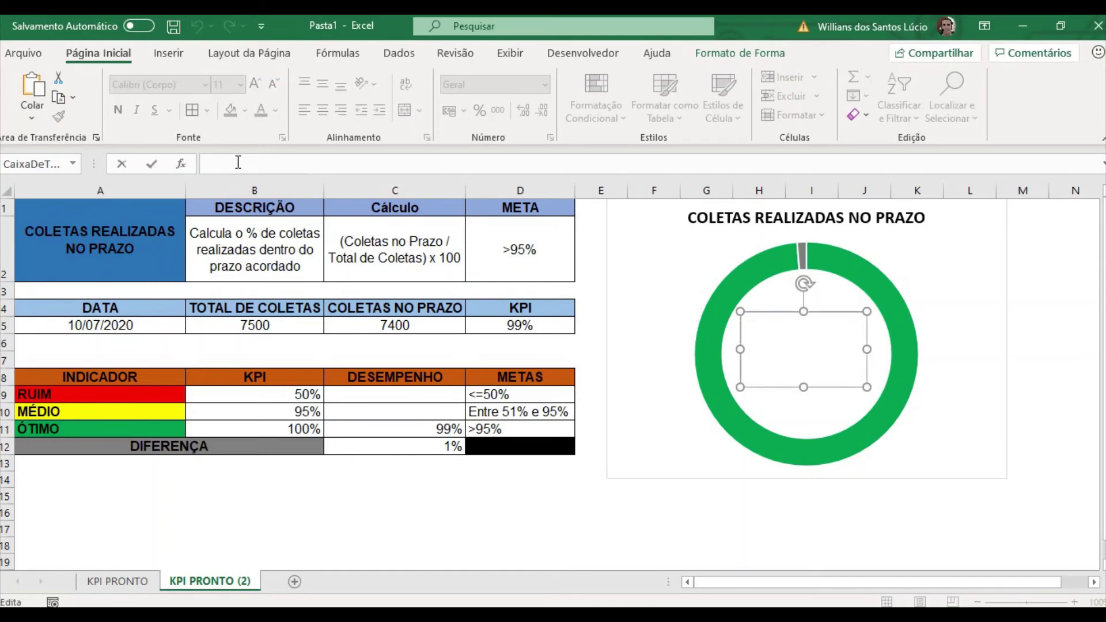
{"action": "type", "text": "="}
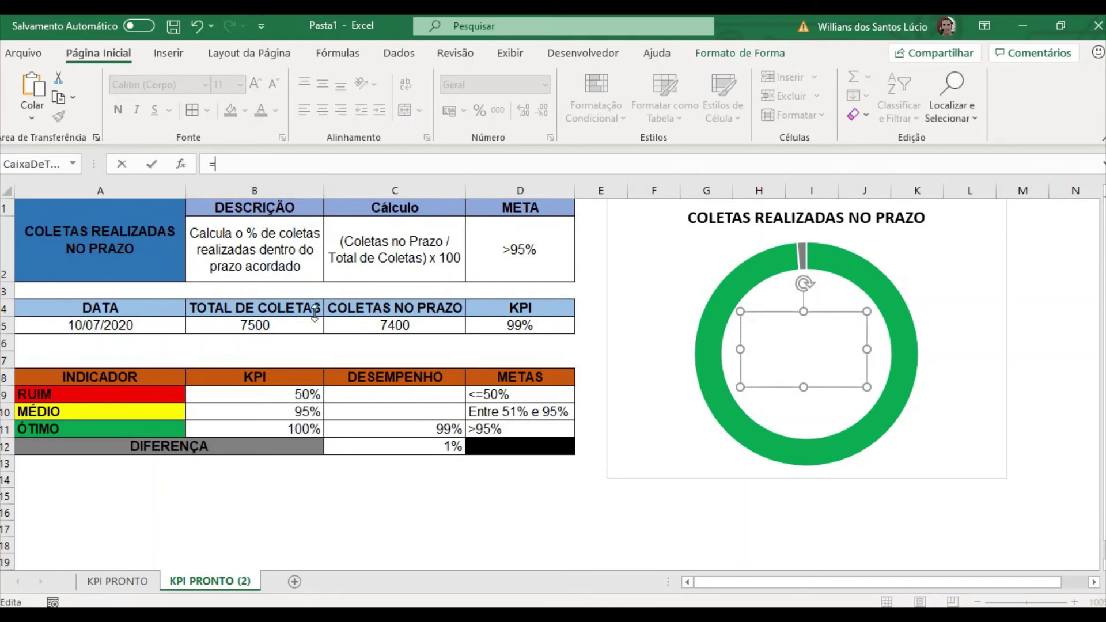
{"action": "left_click", "coordinate": [425, 429]}
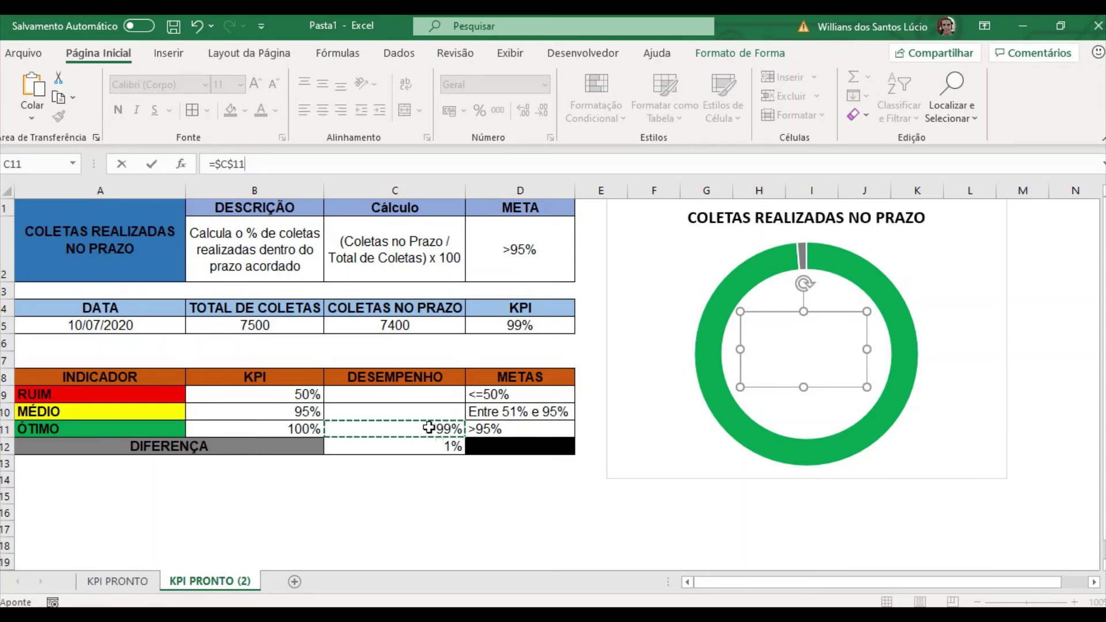
{"action": "key", "text": "Return"}
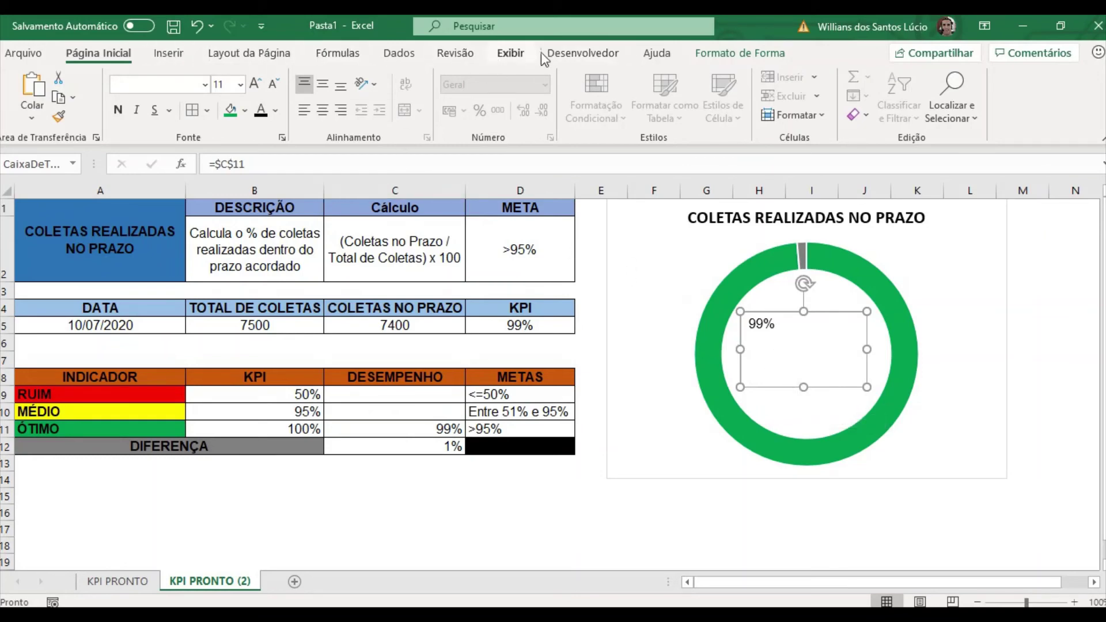
Step: Centre the linked text box's value horizontally and vertically, and format it bold, size 40 and standard green
{"action": "left_click", "coordinate": [324, 111]}
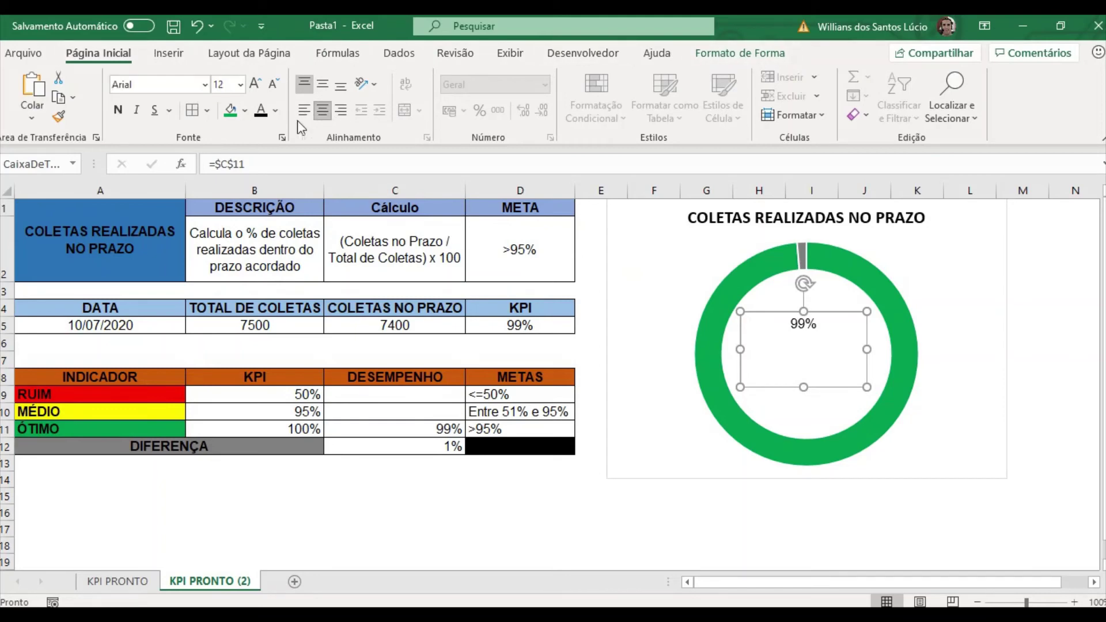
{"action": "left_click", "coordinate": [321, 85]}
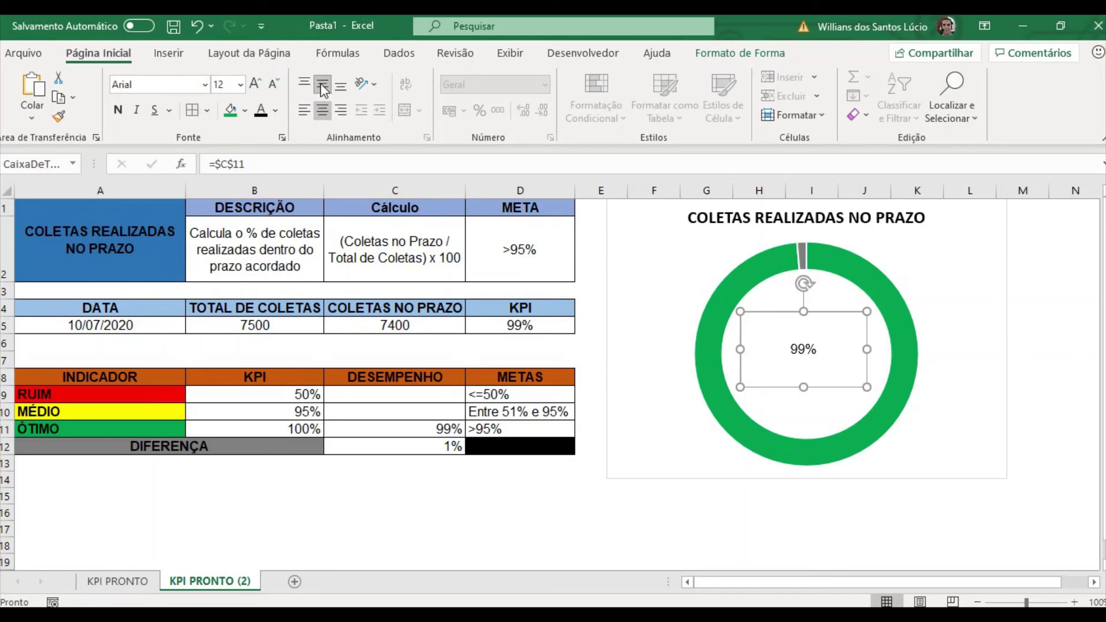
{"action": "left_click", "coordinate": [118, 111]}
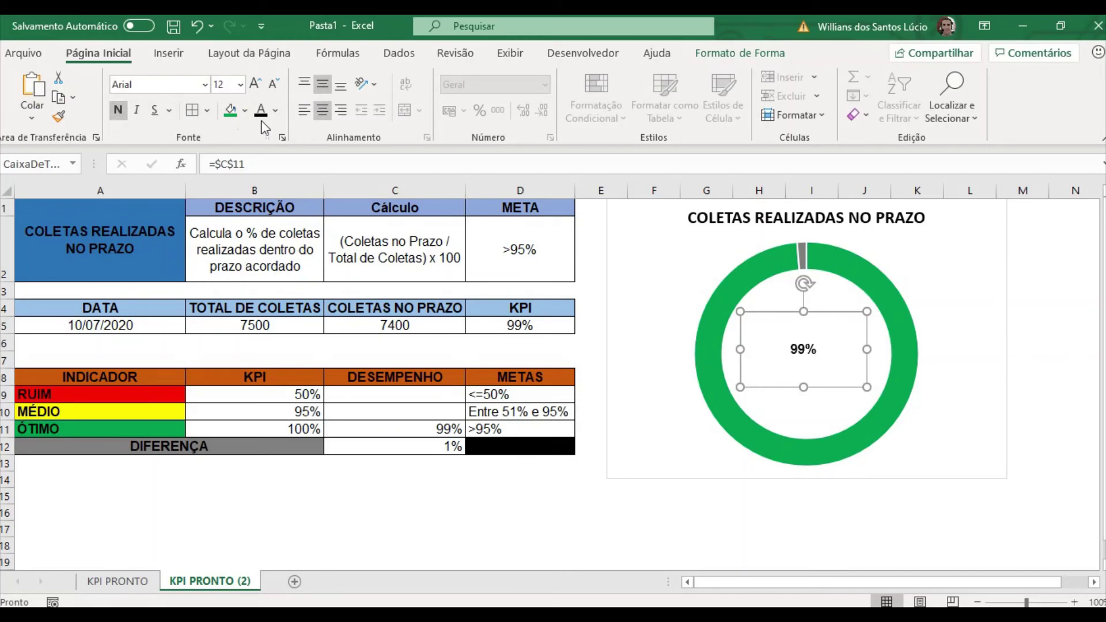
{"action": "left_click", "coordinate": [240, 85]}
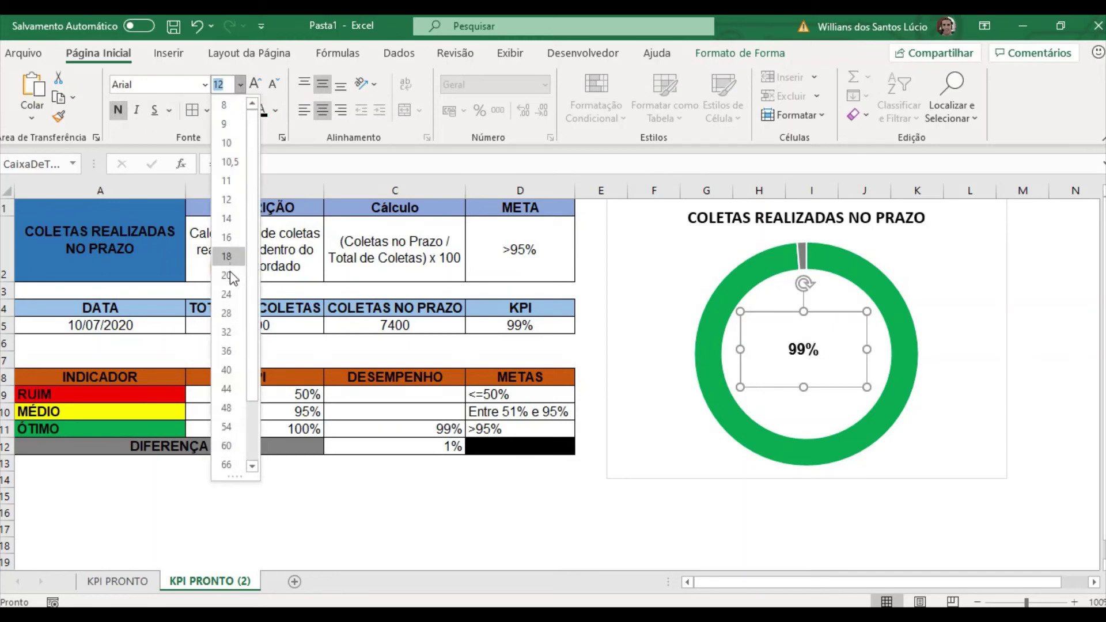
{"action": "left_click", "coordinate": [227, 371]}
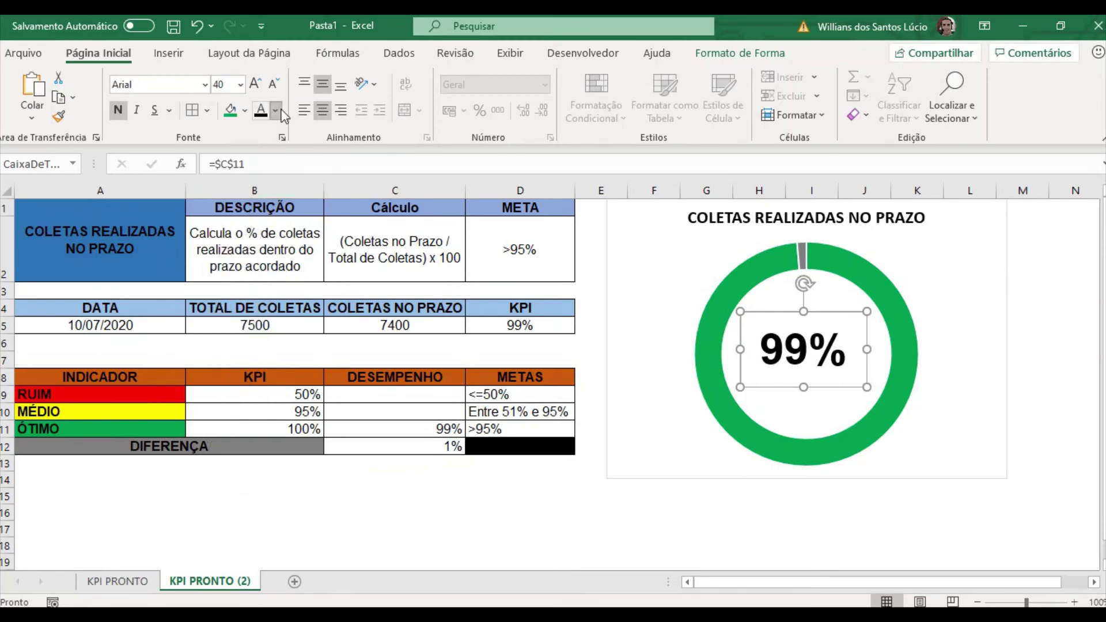
{"action": "left_click", "coordinate": [278, 111]}
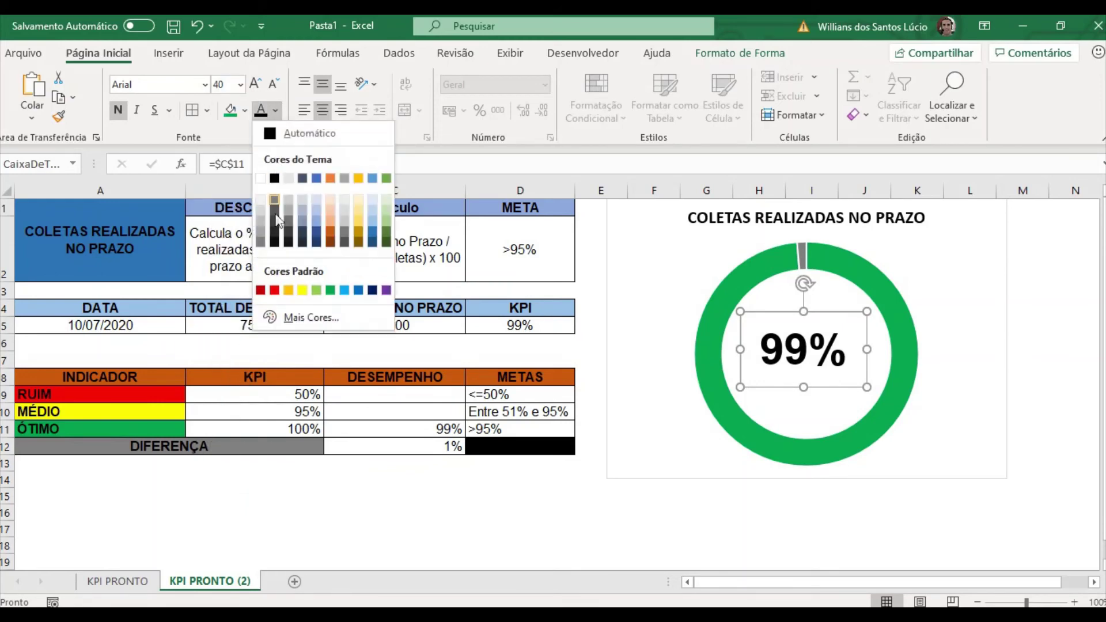
{"action": "left_click", "coordinate": [331, 291]}
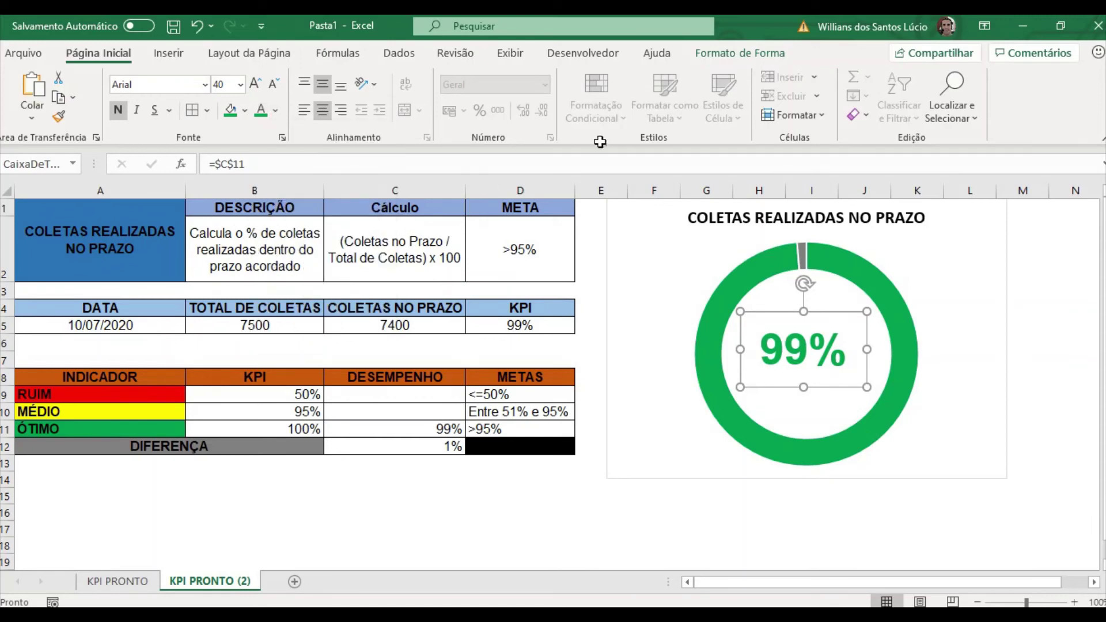
Step: Remove the outline and the fill from the text box linked to C11
{"action": "left_click", "coordinate": [720, 52]}
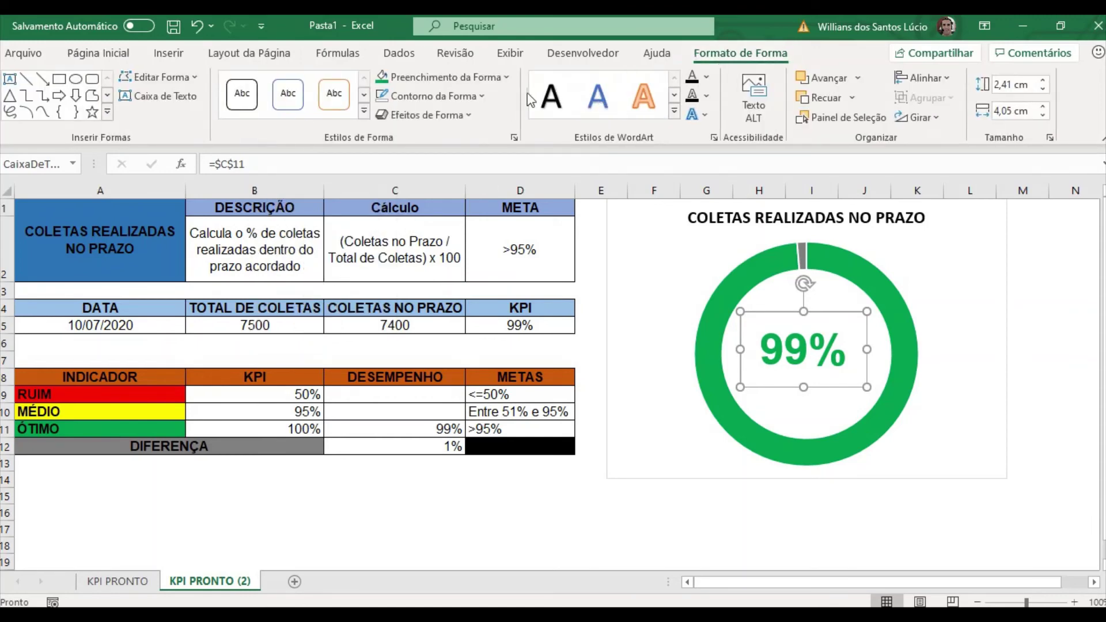
{"action": "left_click", "coordinate": [483, 96]}
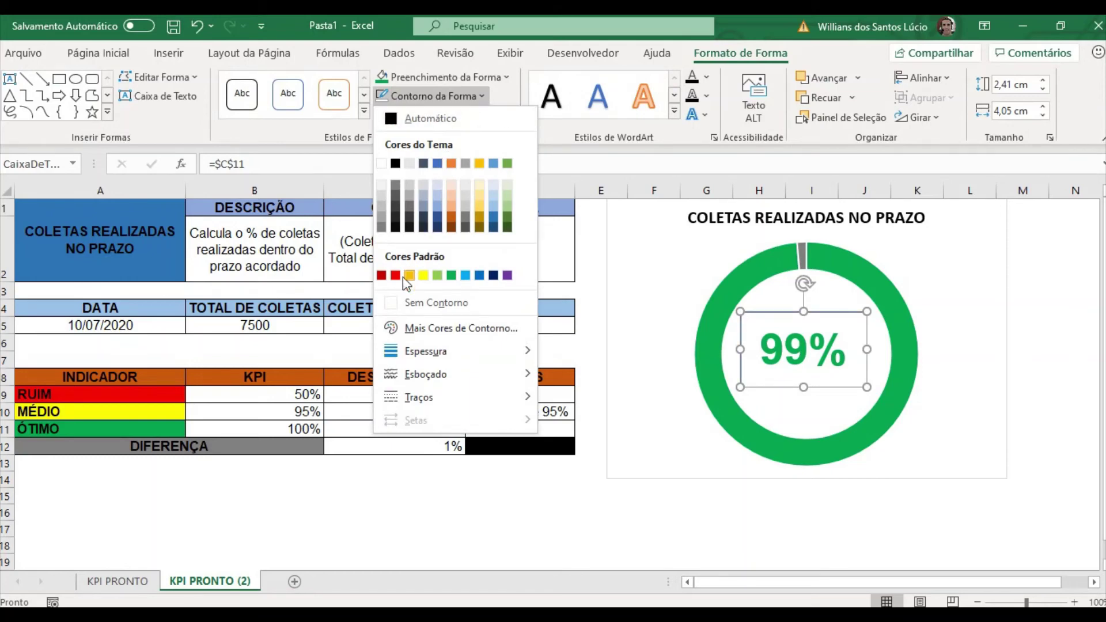
{"action": "left_click", "coordinate": [394, 303]}
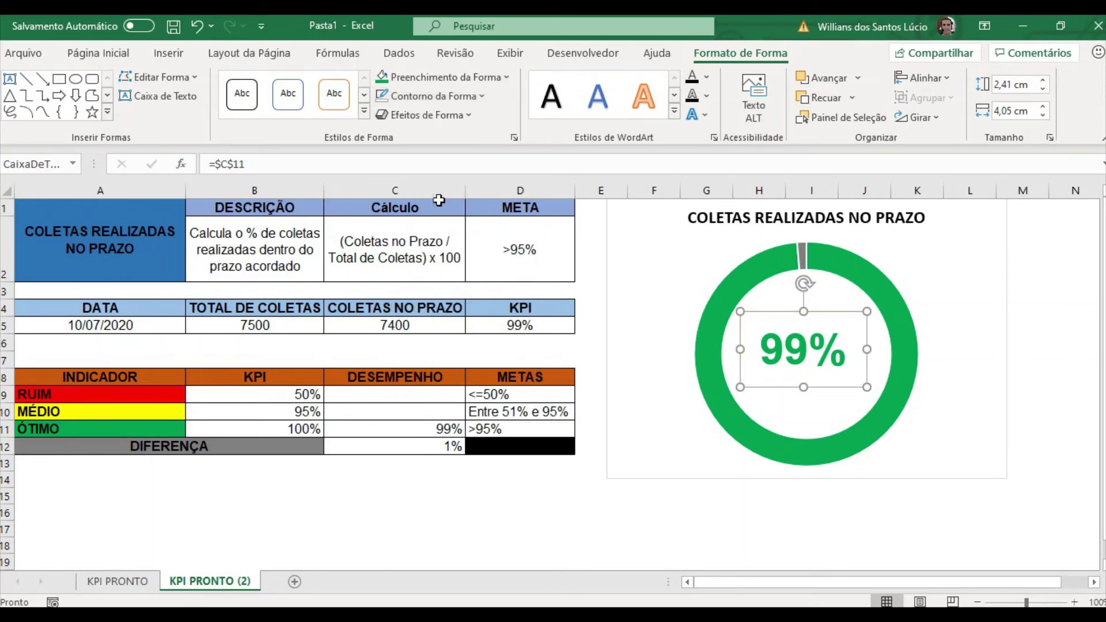
{"action": "left_click", "coordinate": [498, 77]}
{"action": "left_click", "coordinate": [390, 284]}
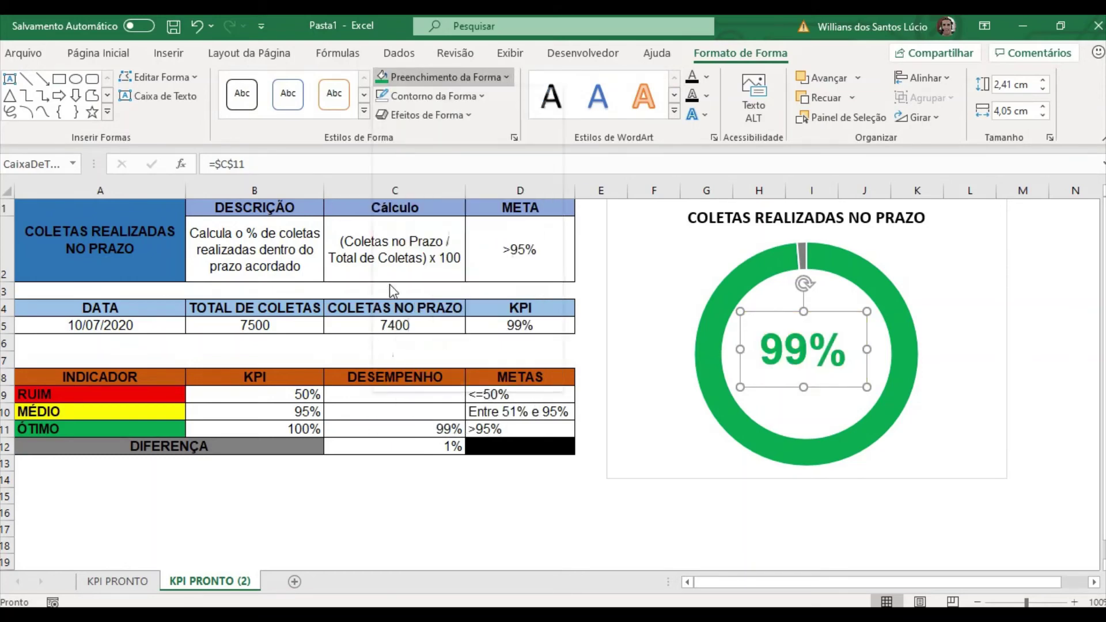
Step: Set the COLETAS NO PRAZO value in C5 to 1000 and inspect the RUIM and MÉDIO performance cells
{"action": "left_click", "coordinate": [427, 503]}
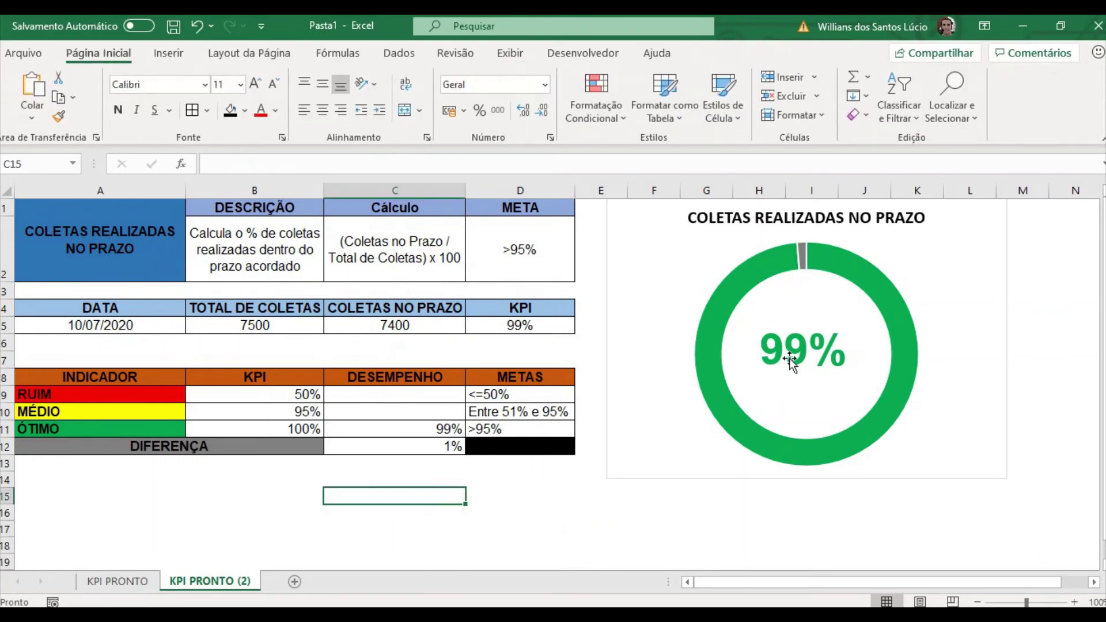
{"action": "left_click", "coordinate": [415, 396]}
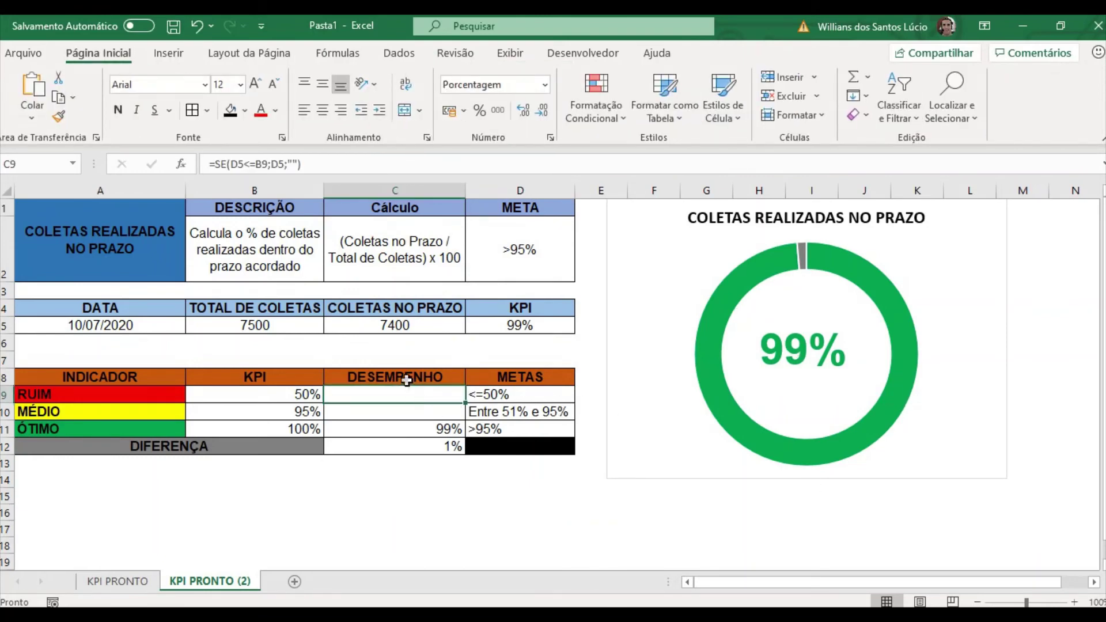
{"action": "left_click", "coordinate": [424, 323]}
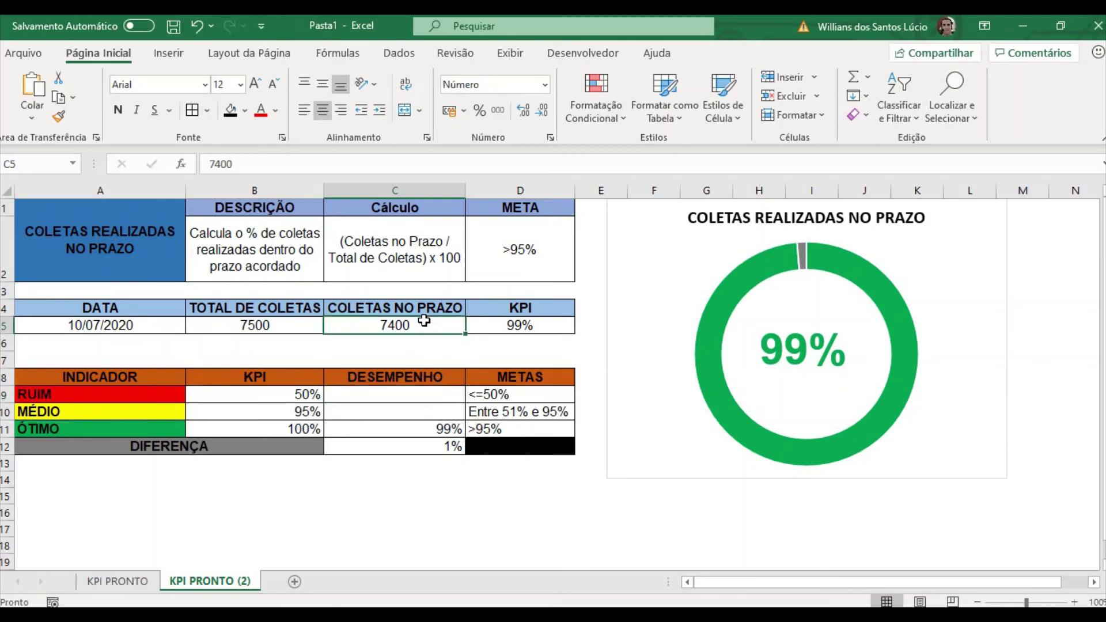
{"action": "type", "text": "1000"}
{"action": "key", "text": "Return"}
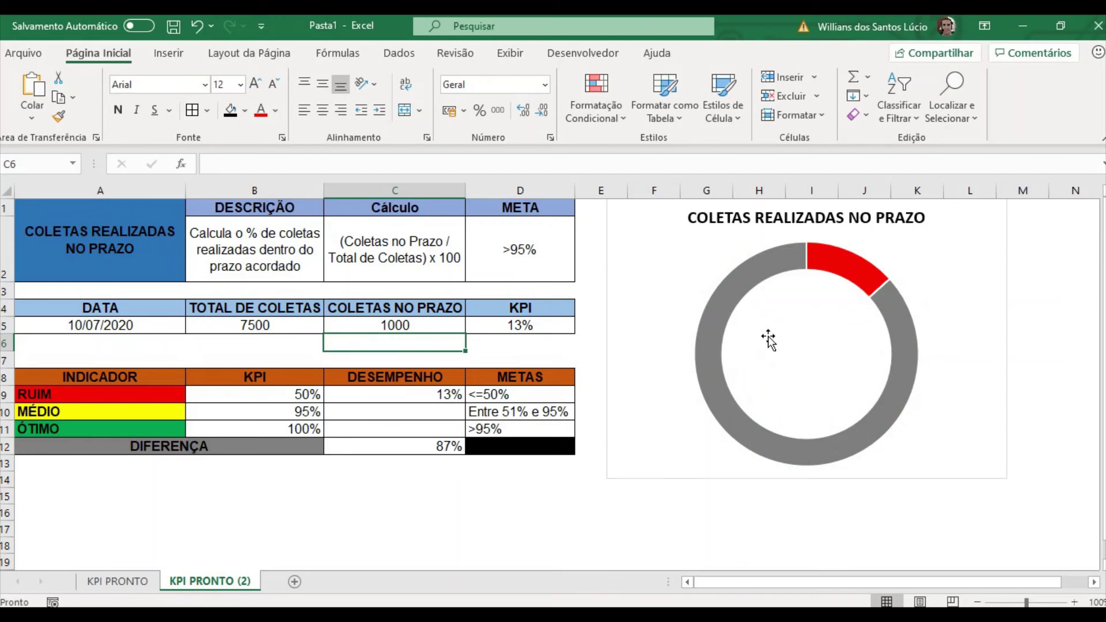
{"action": "left_click", "coordinate": [441, 396]}
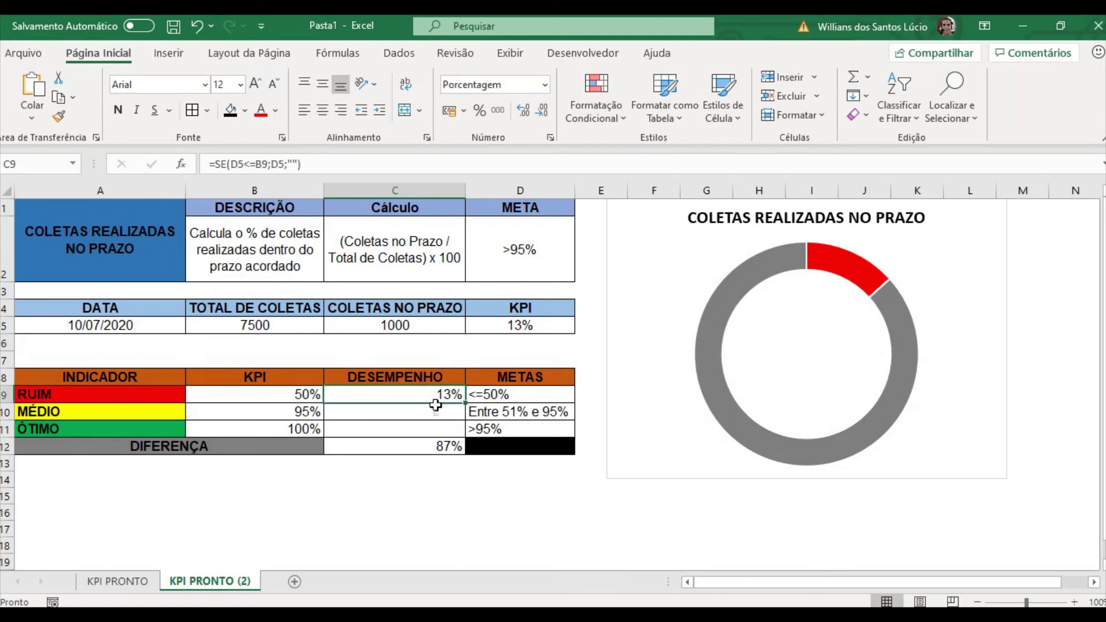
{"action": "left_click", "coordinate": [434, 410]}
{"action": "left_click", "coordinate": [441, 395]}
{"action": "left_click", "coordinate": [441, 413]}
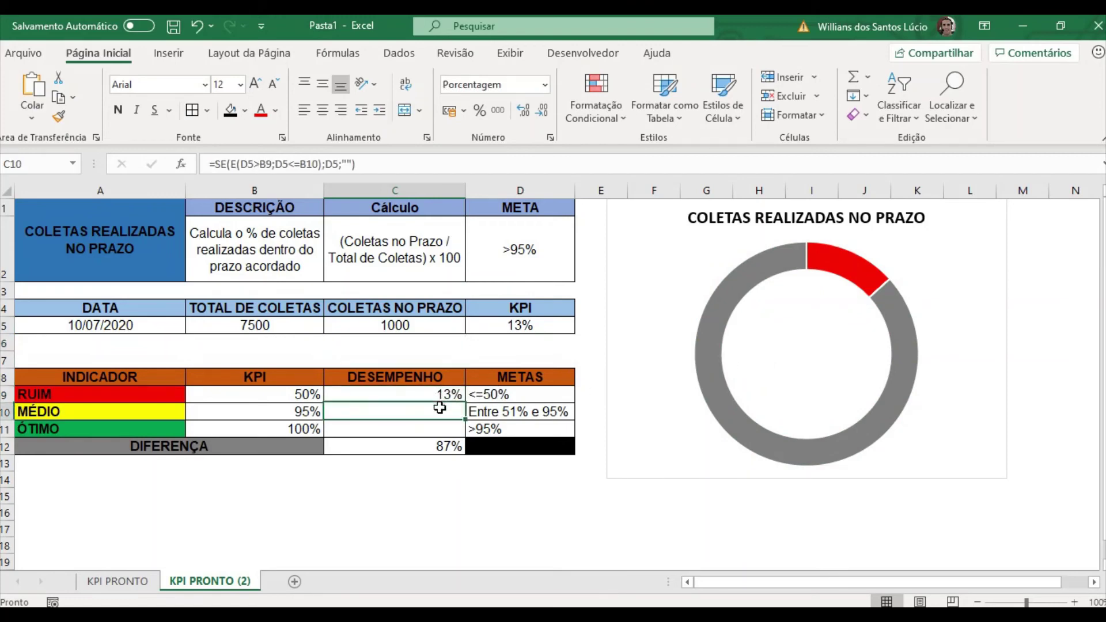
{"action": "left_click", "coordinate": [443, 395]}
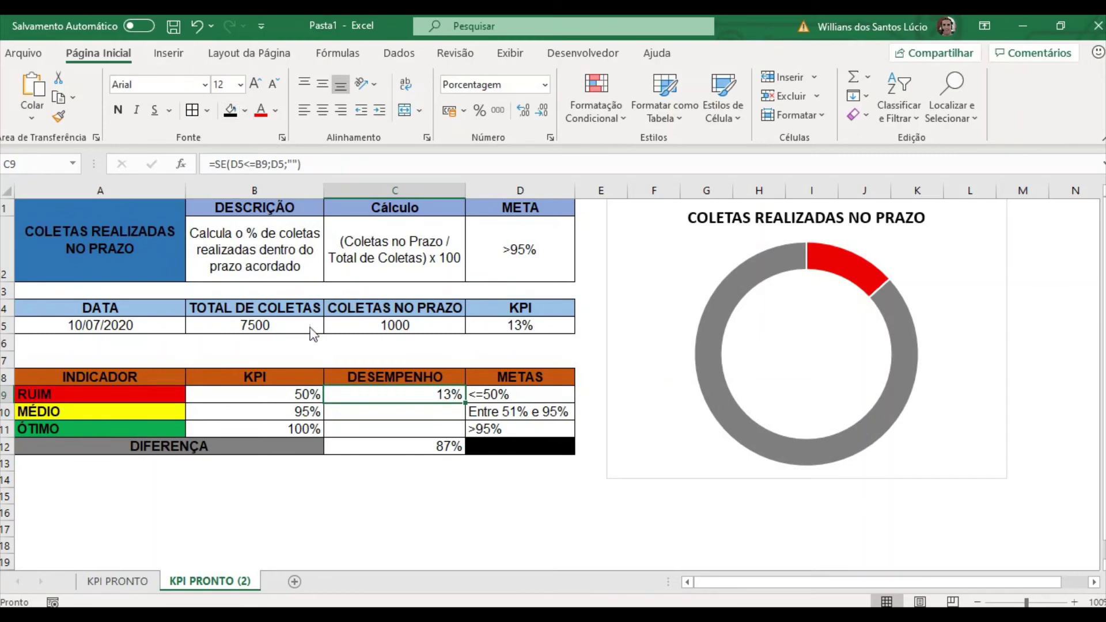
Step: Insert a second text box about 4.1 cm wide and 2.4 cm high inside the doughnut's hole
{"action": "left_click", "coordinate": [167, 53]}
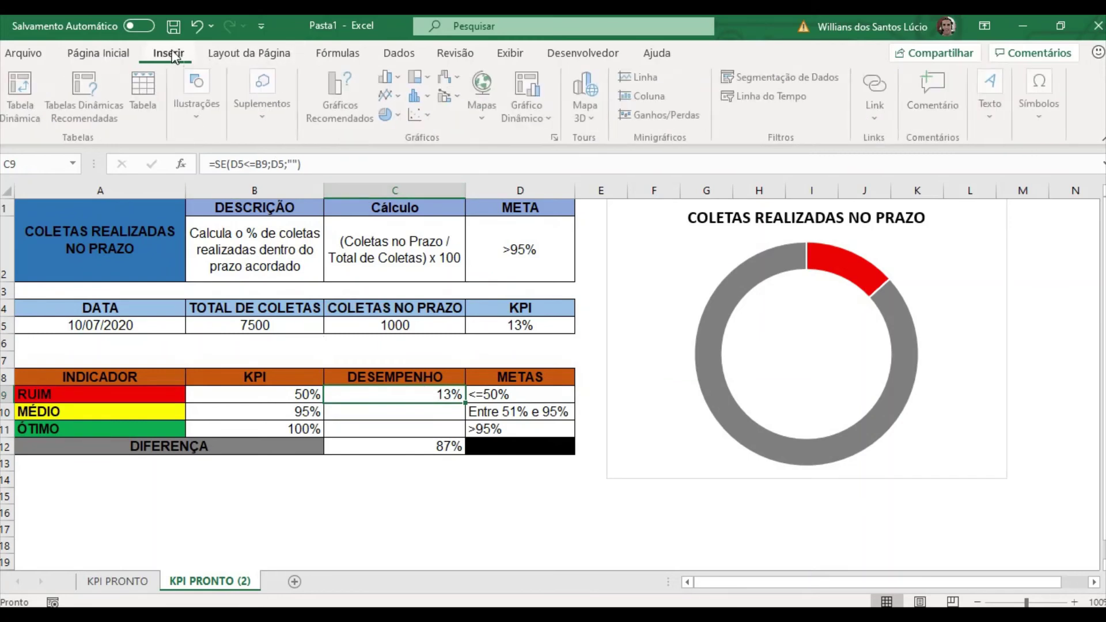
{"action": "left_click", "coordinate": [1002, 72]}
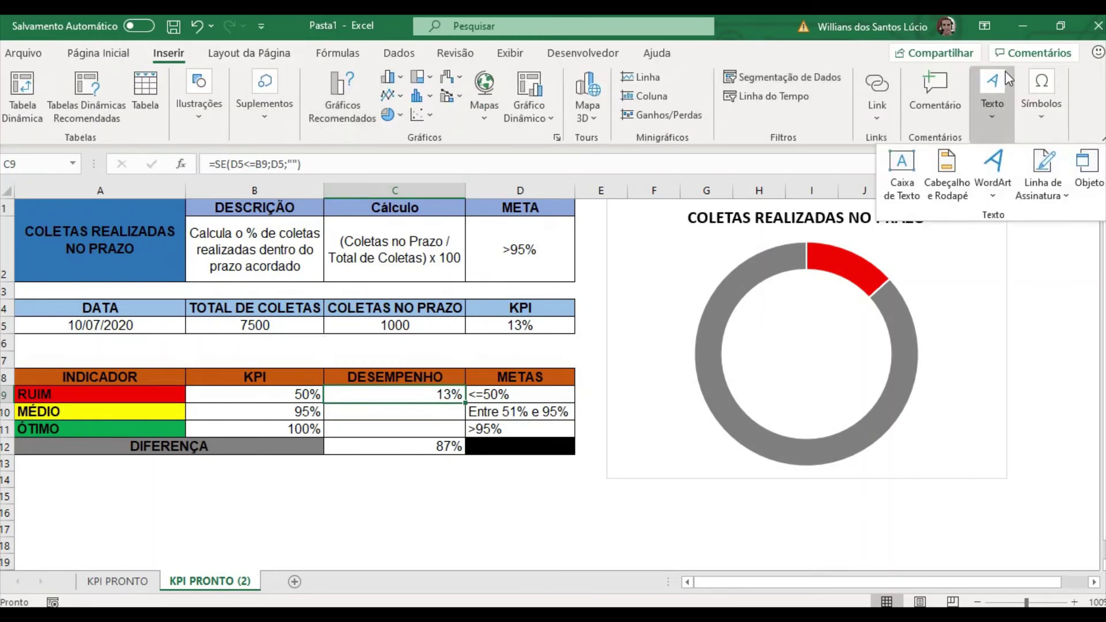
{"action": "left_click", "coordinate": [903, 170]}
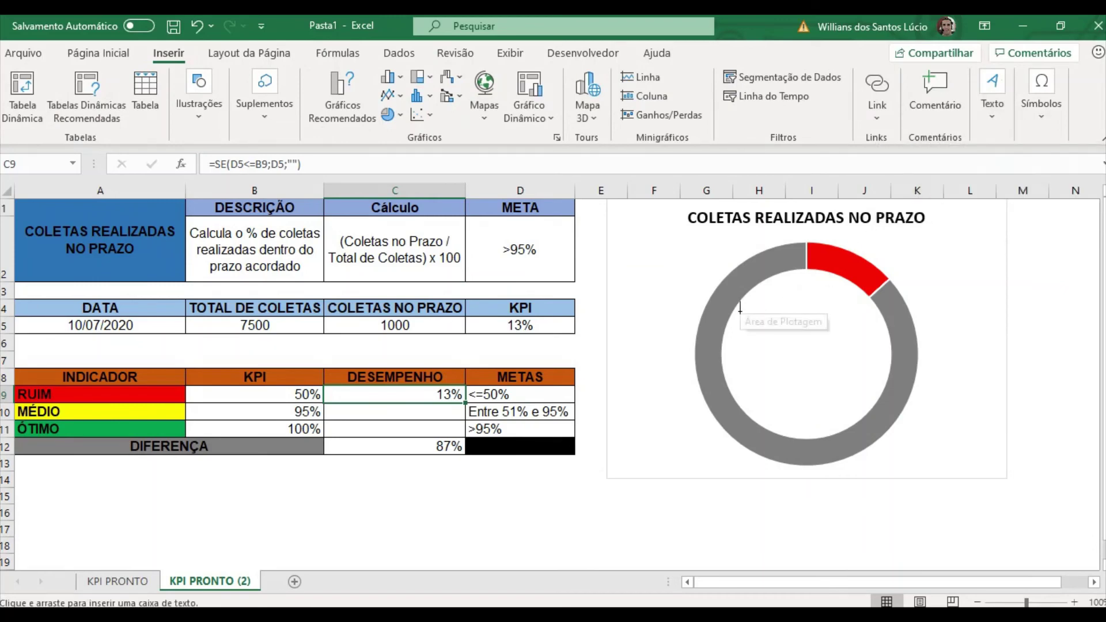
{"action": "left_click_drag", "start_coordinate": [741, 312], "coordinate": [868, 384]}
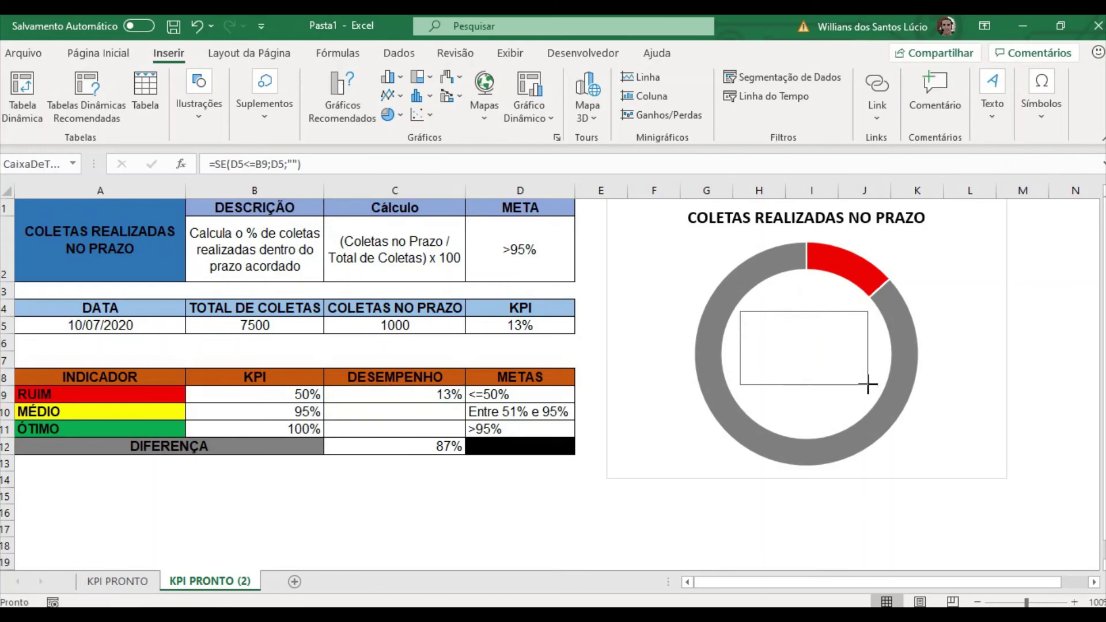
Step: Link the new text box to the RUIM performance cell with the formula =$C$9
{"action": "left_click", "coordinate": [342, 164]}
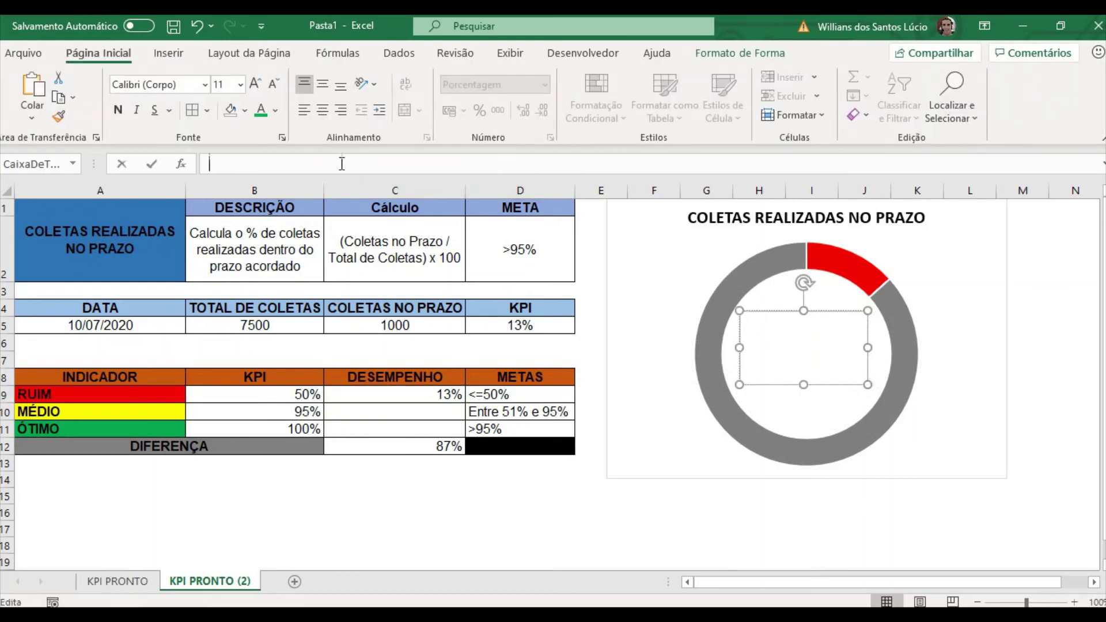
{"action": "type", "text": "="}
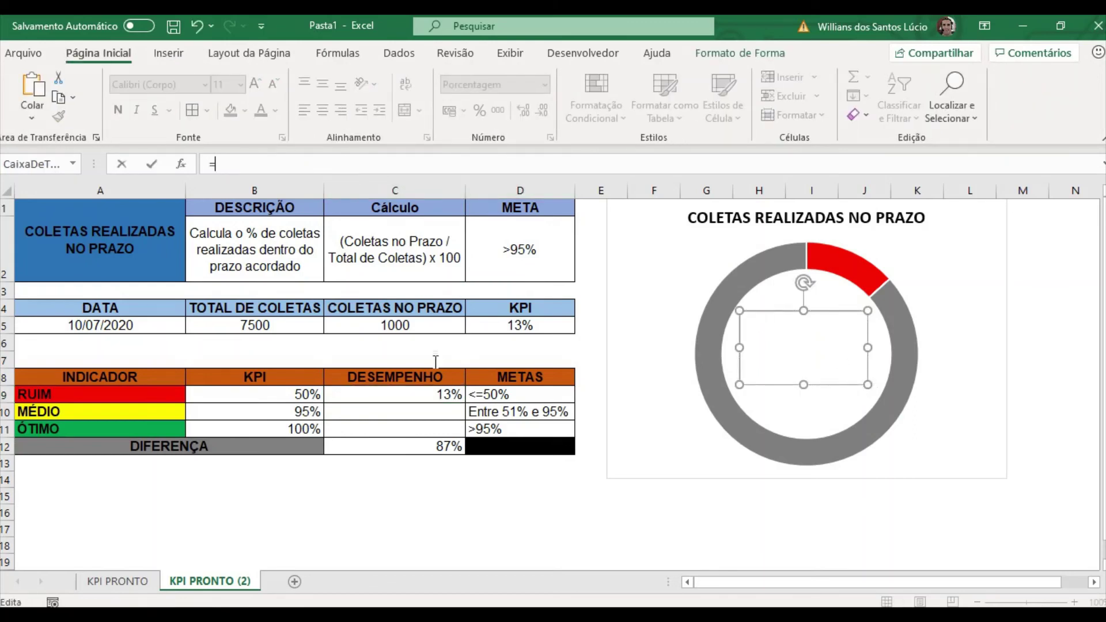
{"action": "left_click", "coordinate": [419, 393]}
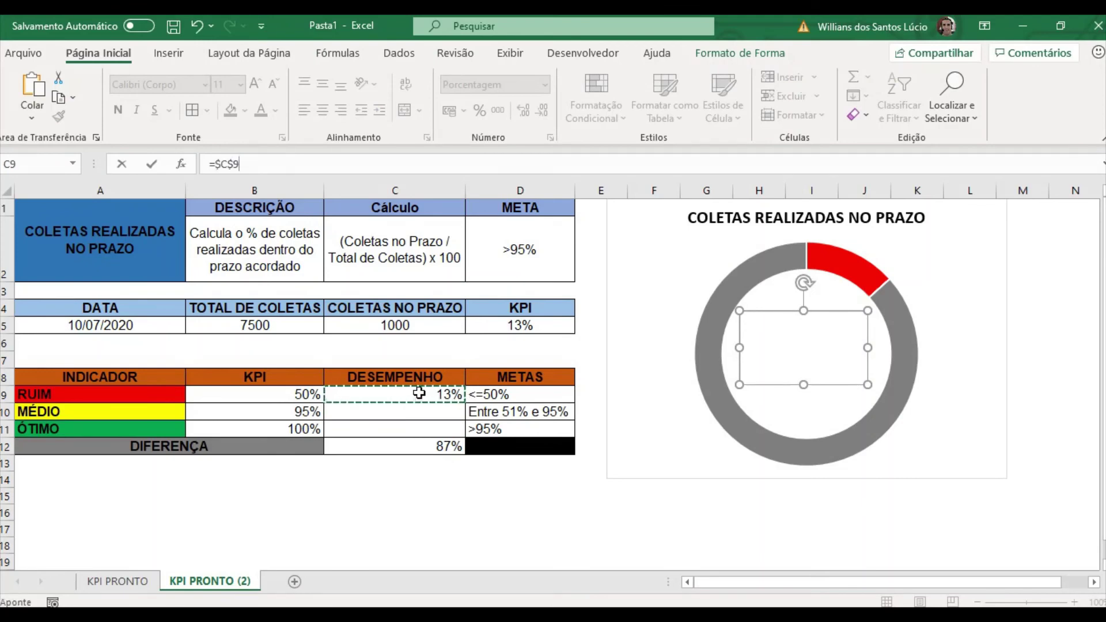
{"action": "key", "text": "Return"}
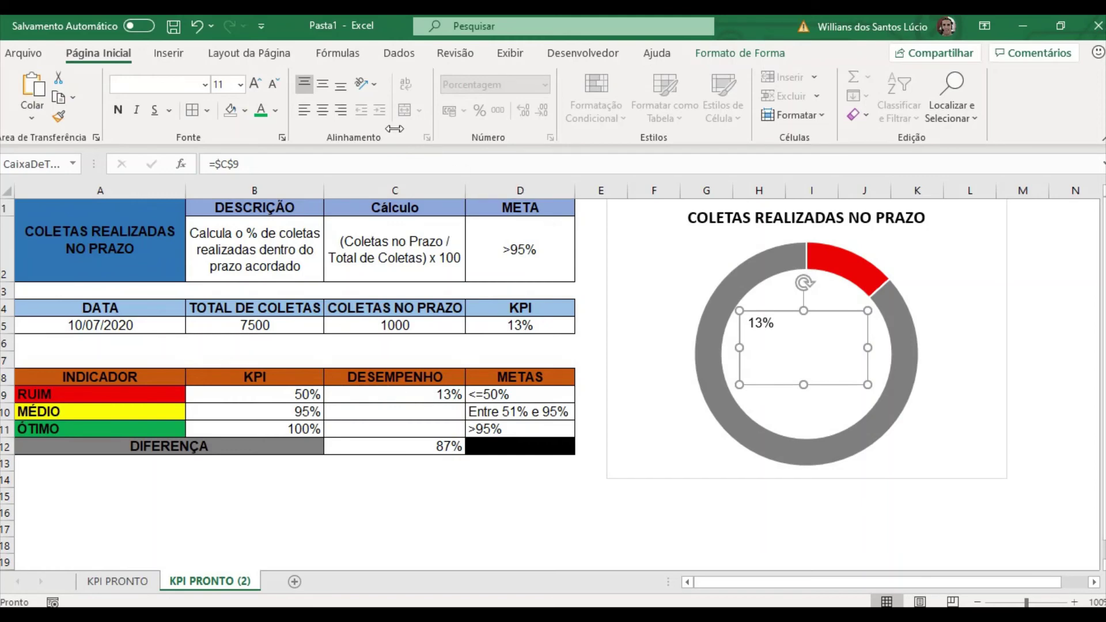
Step: Centre the C9-linked text box's value horizontally and vertically, and format it bold, standard red and size 40
{"action": "left_click", "coordinate": [325, 111]}
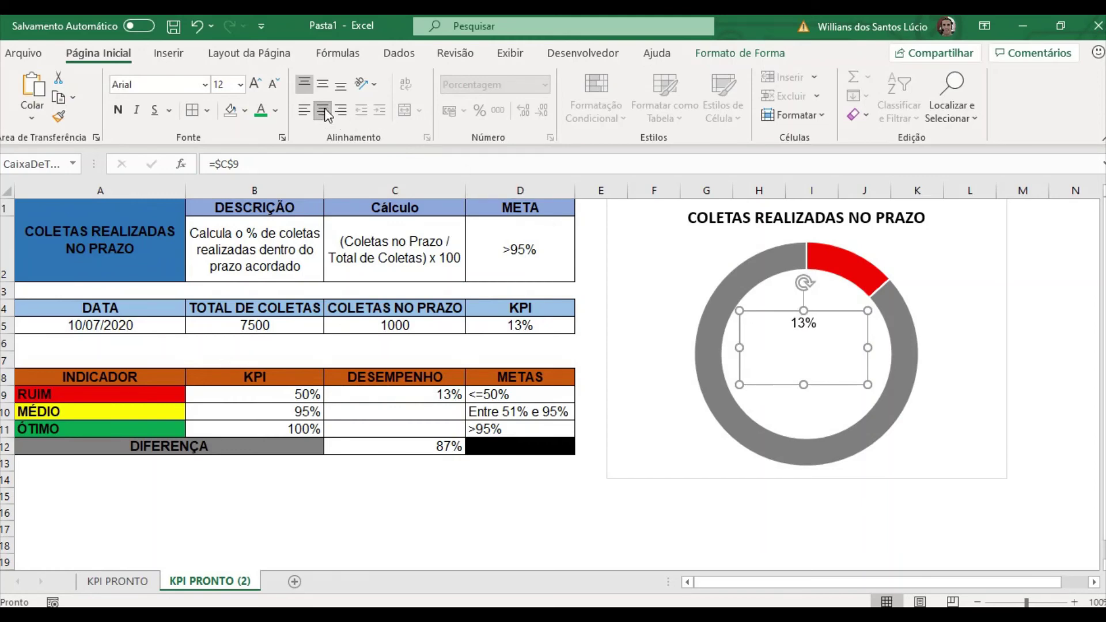
{"action": "left_click", "coordinate": [324, 85]}
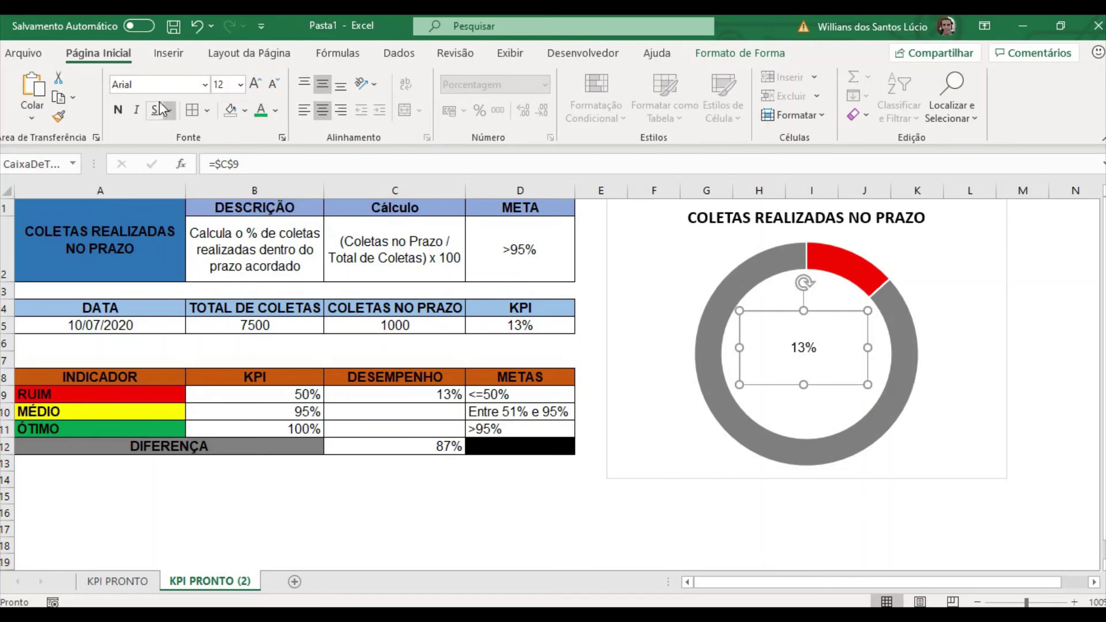
{"action": "left_click", "coordinate": [119, 112]}
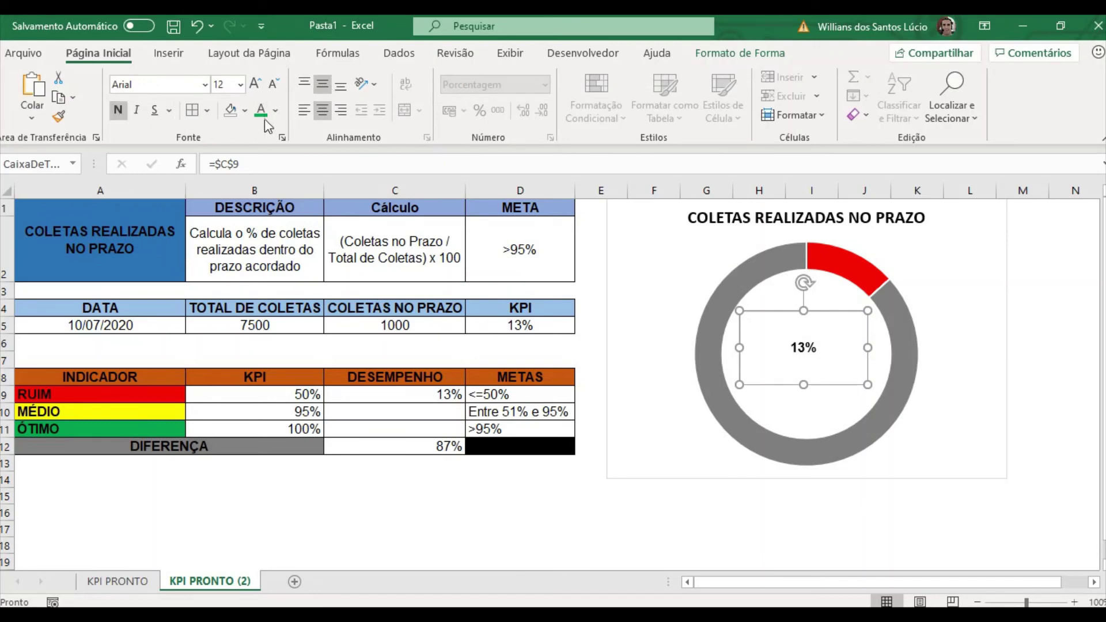
{"action": "left_click", "coordinate": [277, 111]}
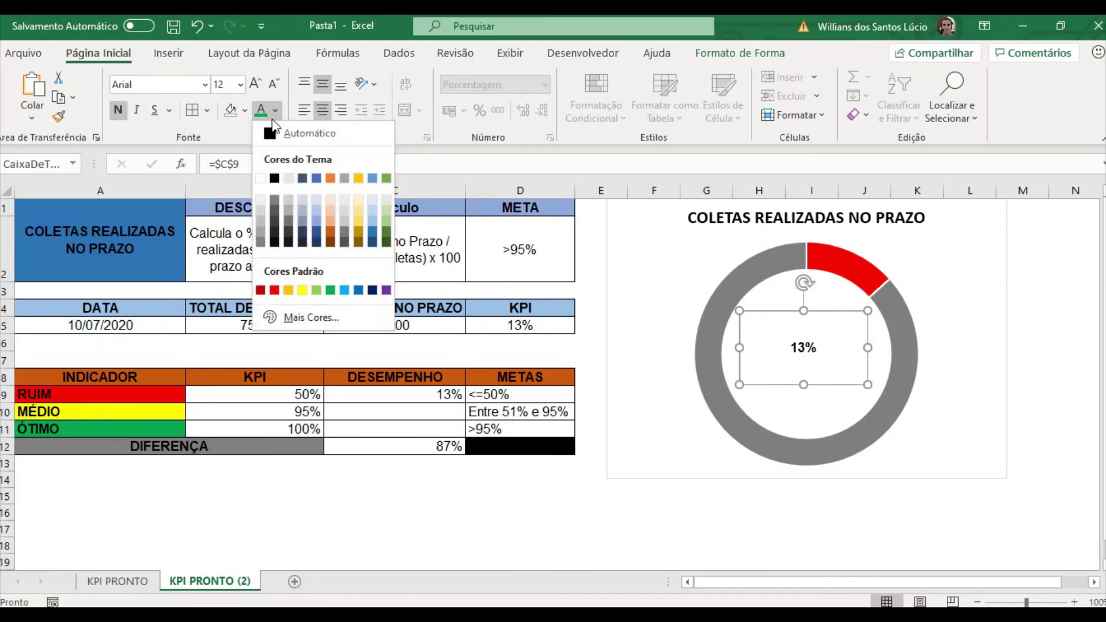
{"action": "left_click", "coordinate": [275, 289]}
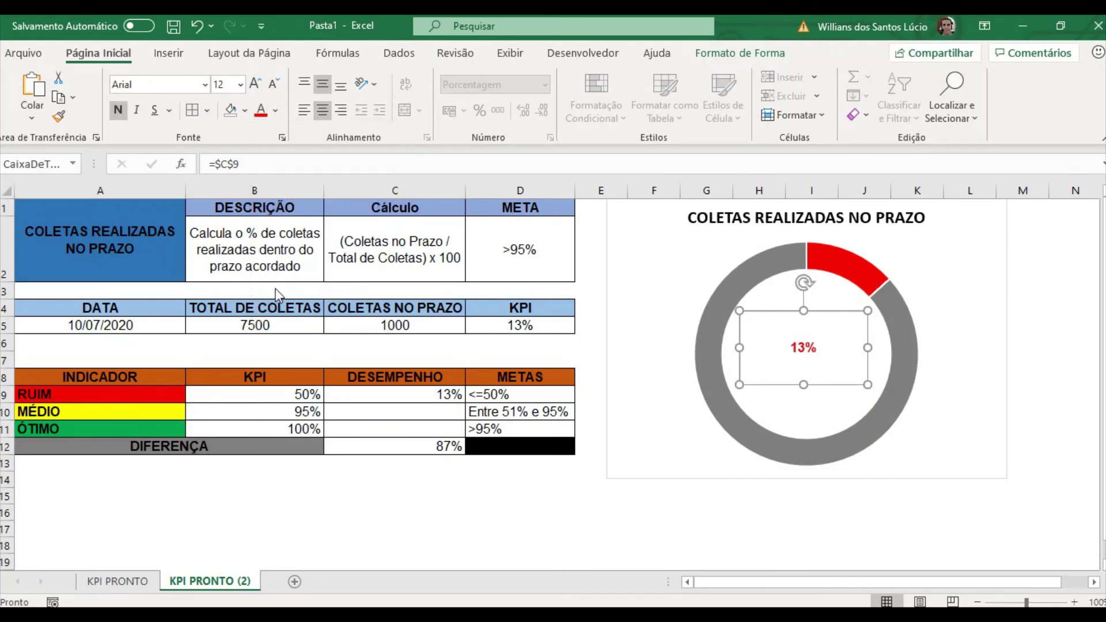
{"action": "left_click", "coordinate": [241, 85]}
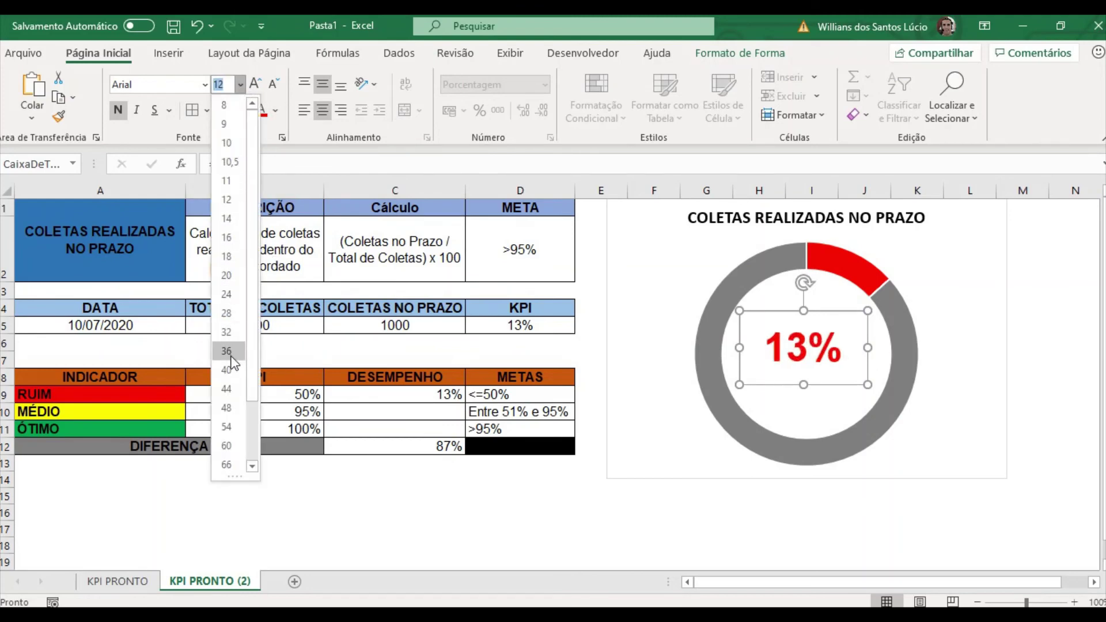
{"action": "left_click", "coordinate": [232, 371]}
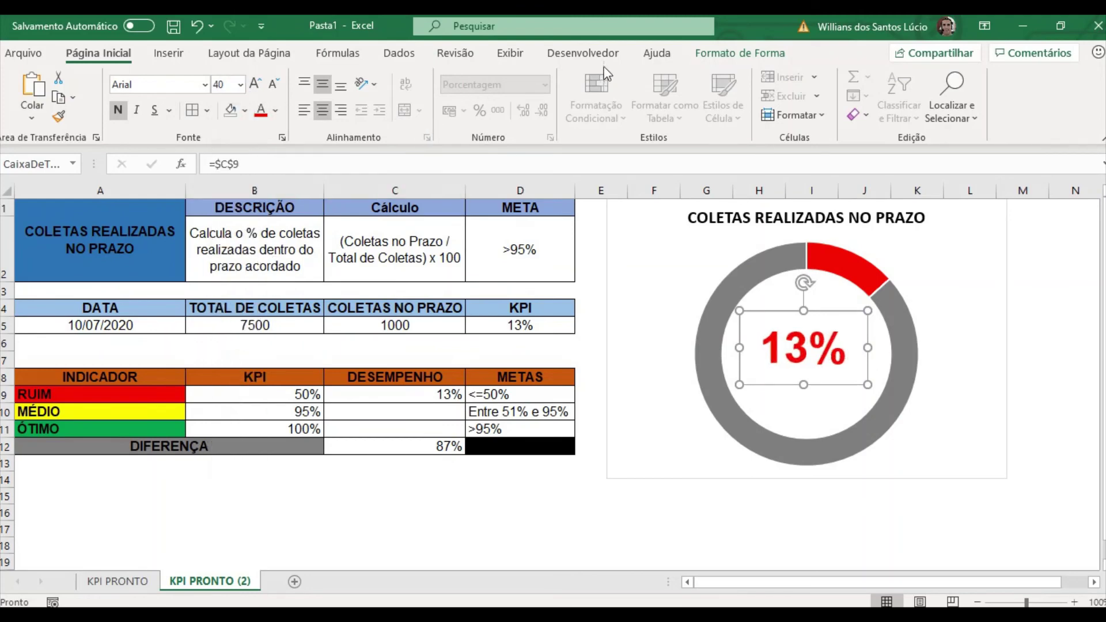
Step: Remove the fill and the outline from the text box linked to C9, and deselect it
{"action": "left_click", "coordinate": [740, 53]}
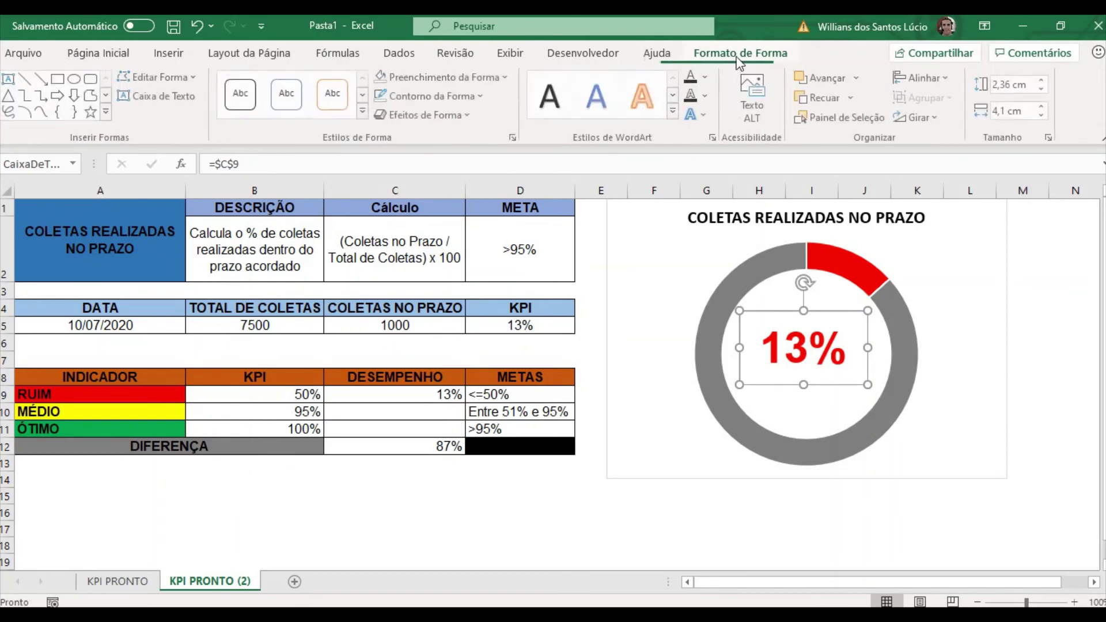
{"action": "left_click", "coordinate": [510, 79]}
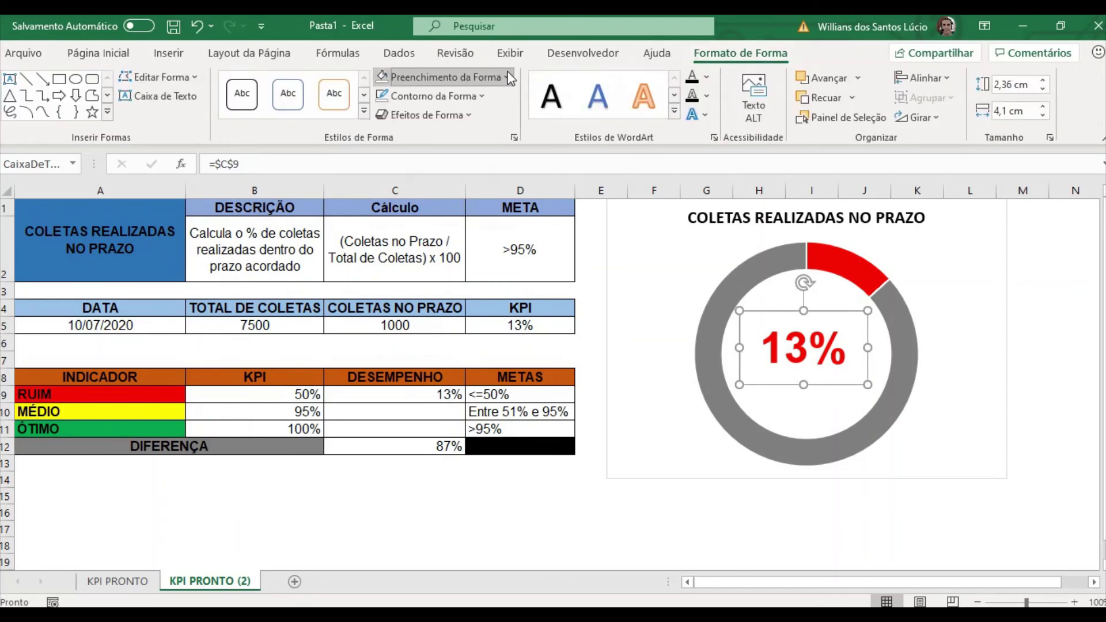
{"action": "left_click", "coordinate": [386, 286]}
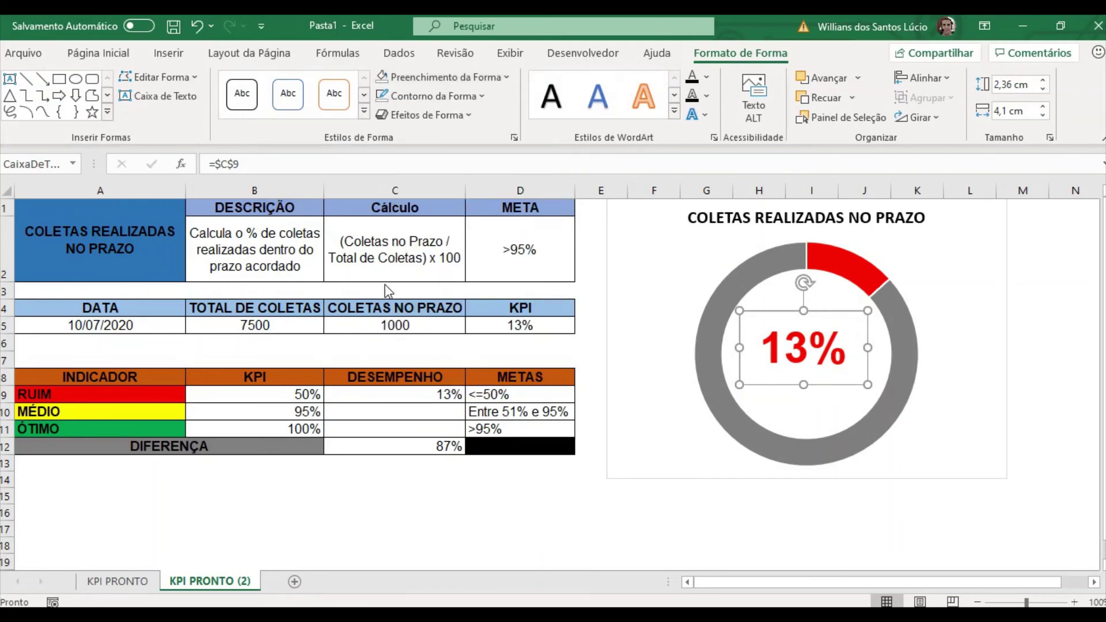
{"action": "left_click", "coordinate": [479, 96]}
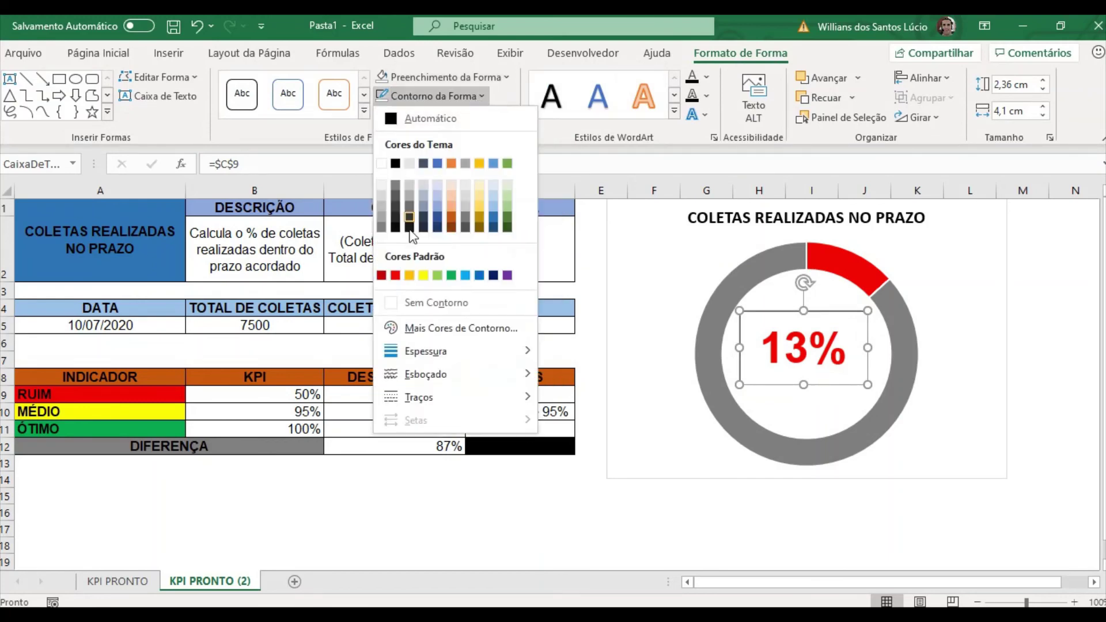
{"action": "left_click", "coordinate": [394, 303]}
{"action": "left_click", "coordinate": [658, 470]}
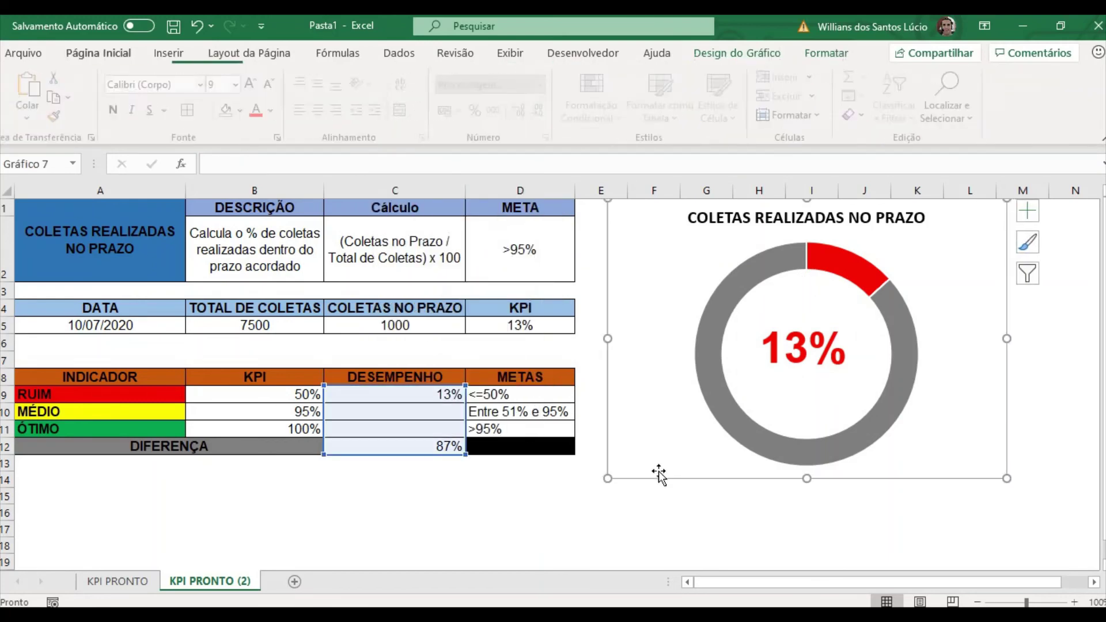
{"action": "left_click", "coordinate": [647, 511]}
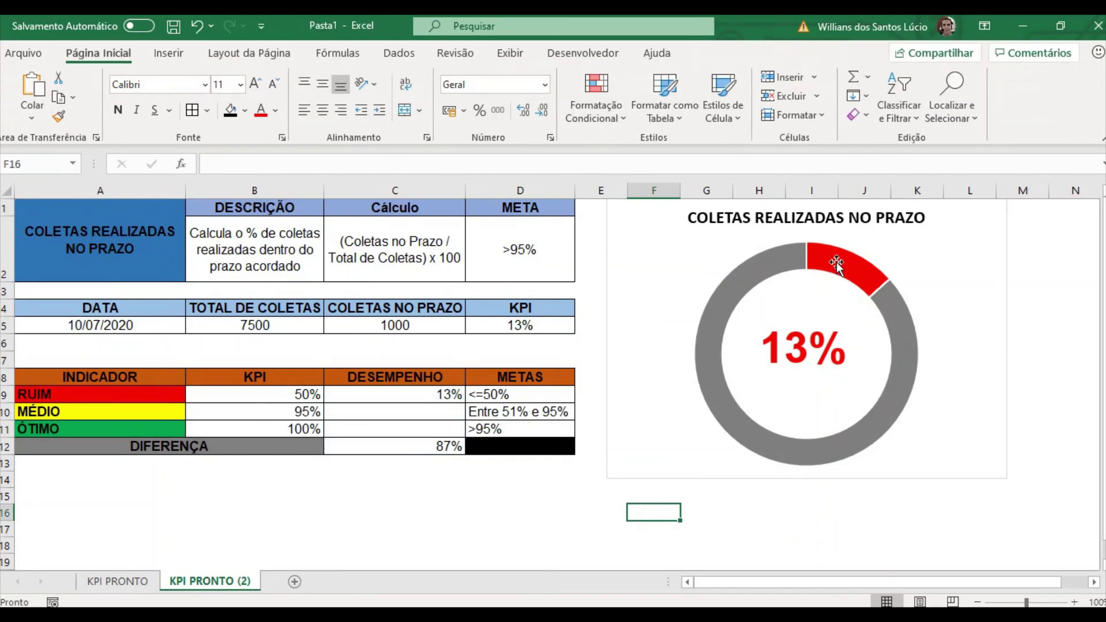
Step: Set the COLETAS NO PRAZO value in C5 to 7400 to test the ÓTIMO display
{"action": "left_click", "coordinate": [414, 325]}
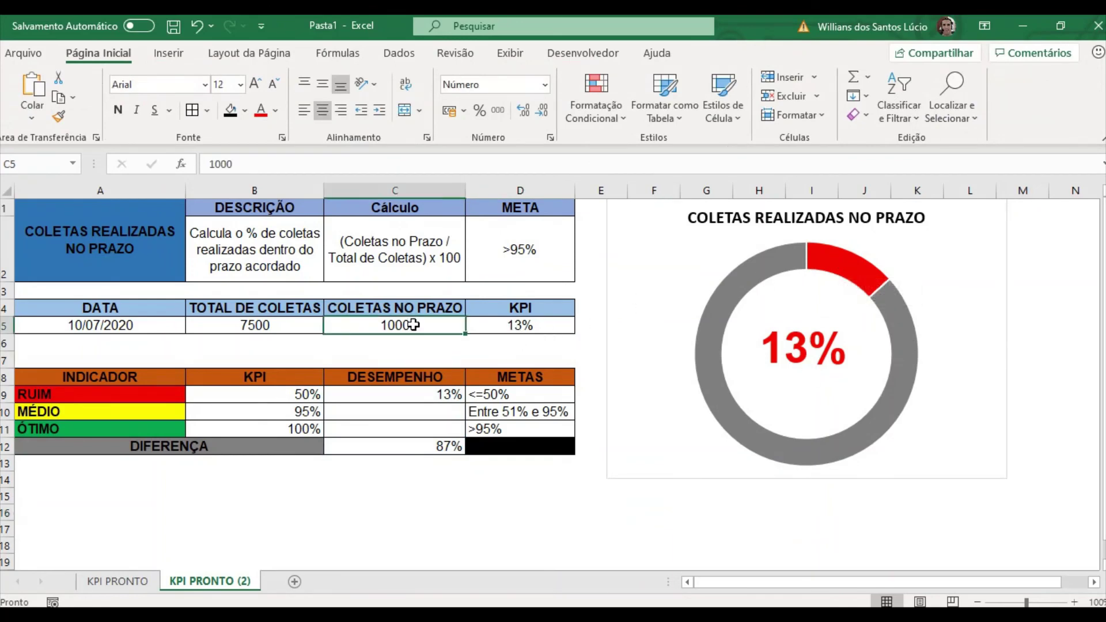
{"action": "type", "text": "74"}
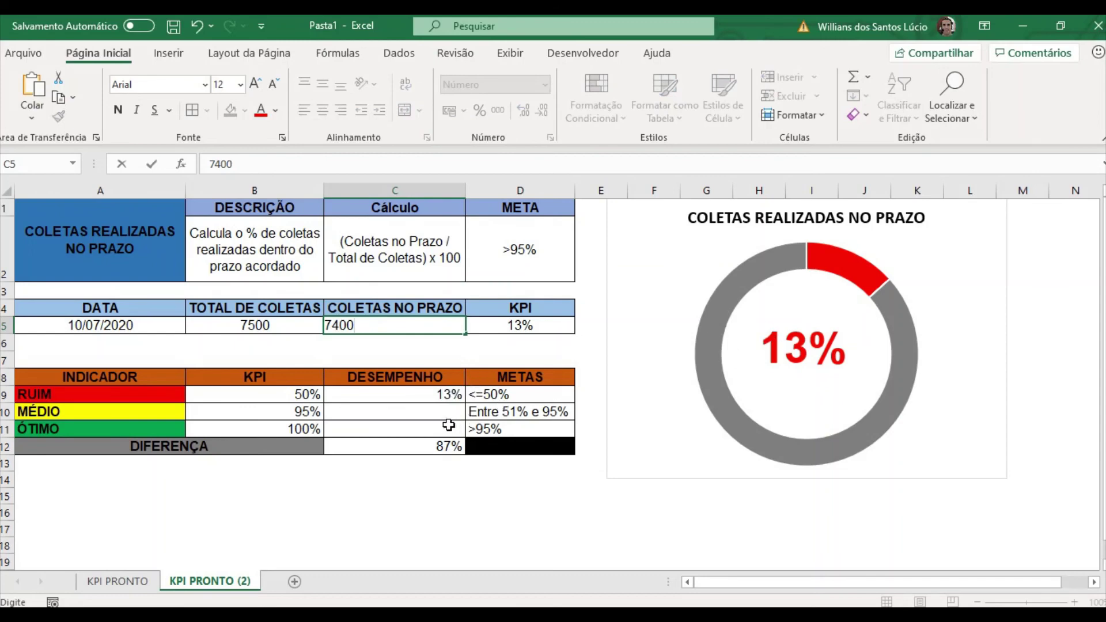
{"action": "key", "text": "Return"}
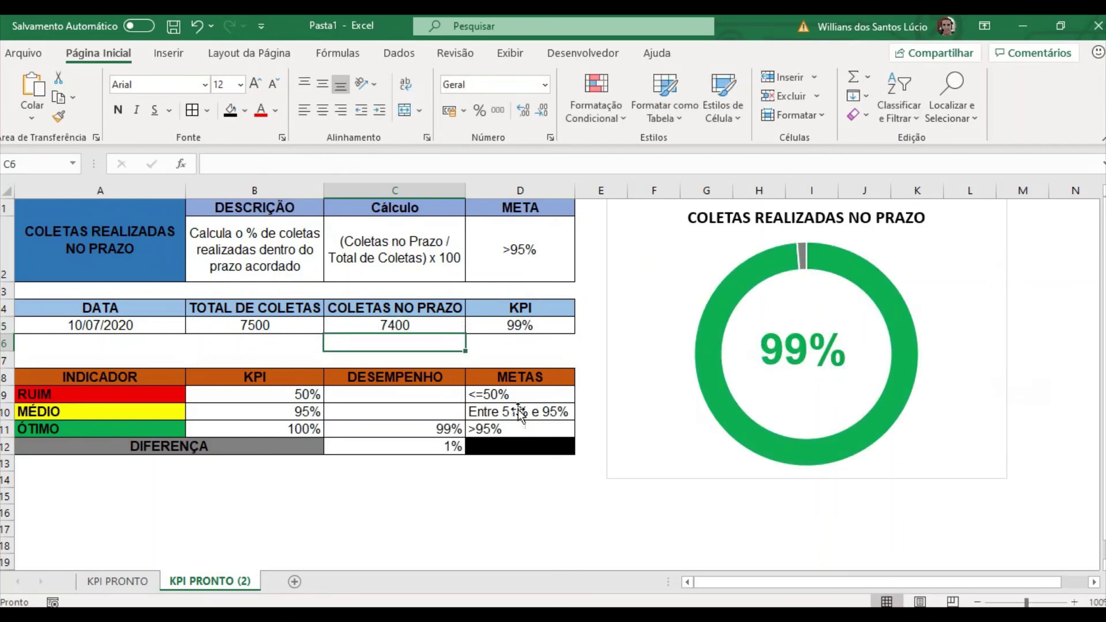
Step: Set the COLETAS NO PRAZO value in C5 to 6000 so the result falls in the MÉDIO range
{"action": "left_click", "coordinate": [438, 412]}
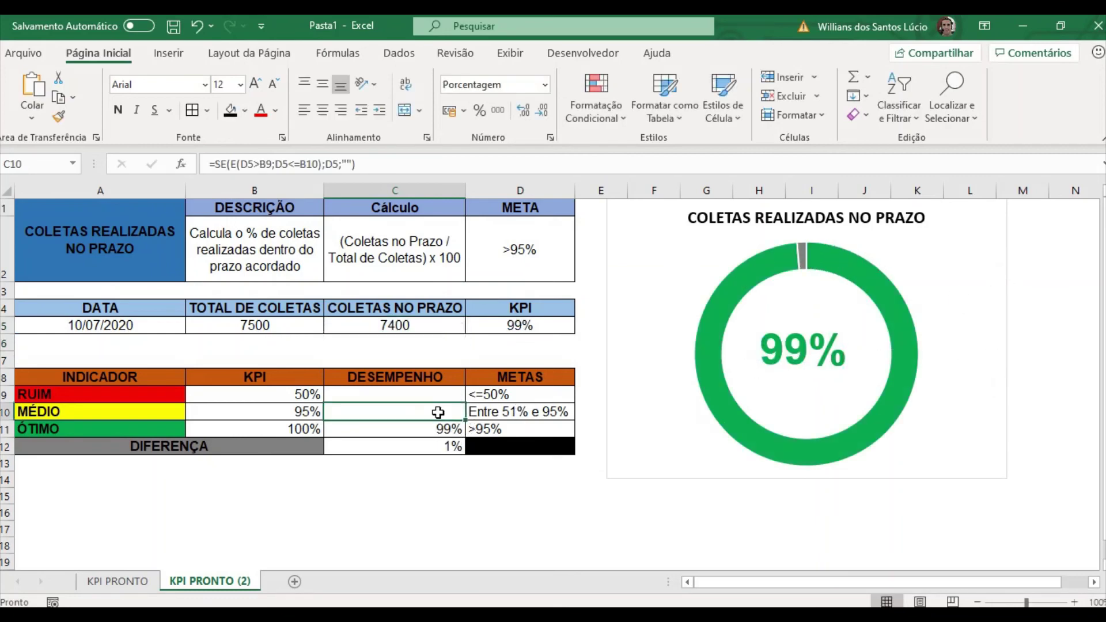
{"action": "left_click", "coordinate": [441, 319]}
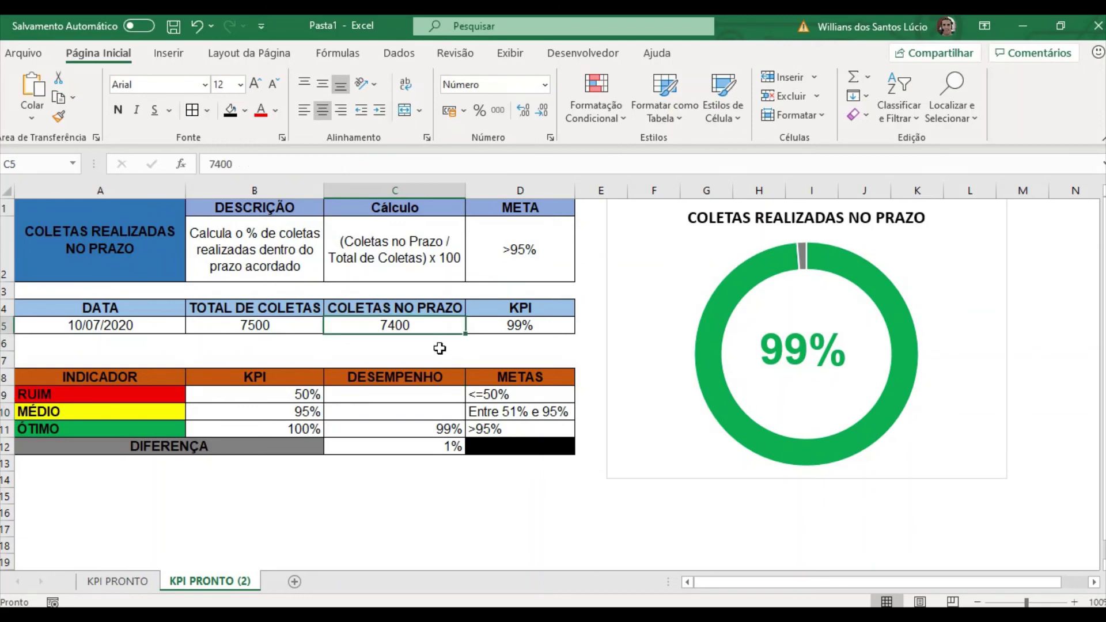
{"action": "type", "text": "600"}
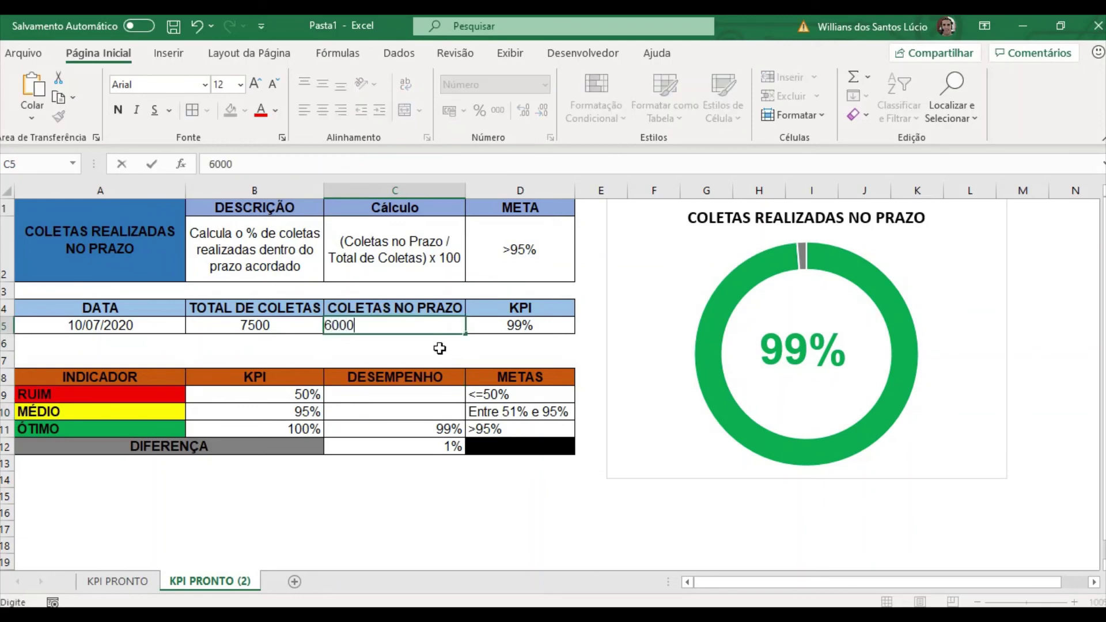
{"action": "type", "text": "0"}
{"action": "left_click", "coordinate": [518, 342]}
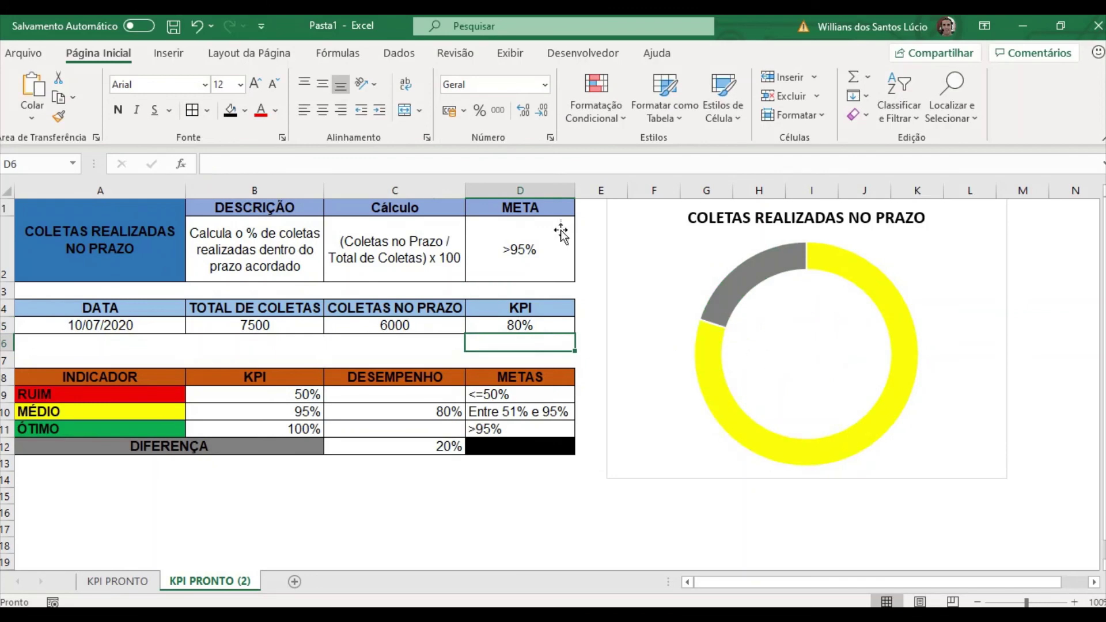
Step: Insert a text box about 4.3 cm wide and 2.3 cm high inside the doughnut and link it to cell C10
{"action": "left_click", "coordinate": [165, 53]}
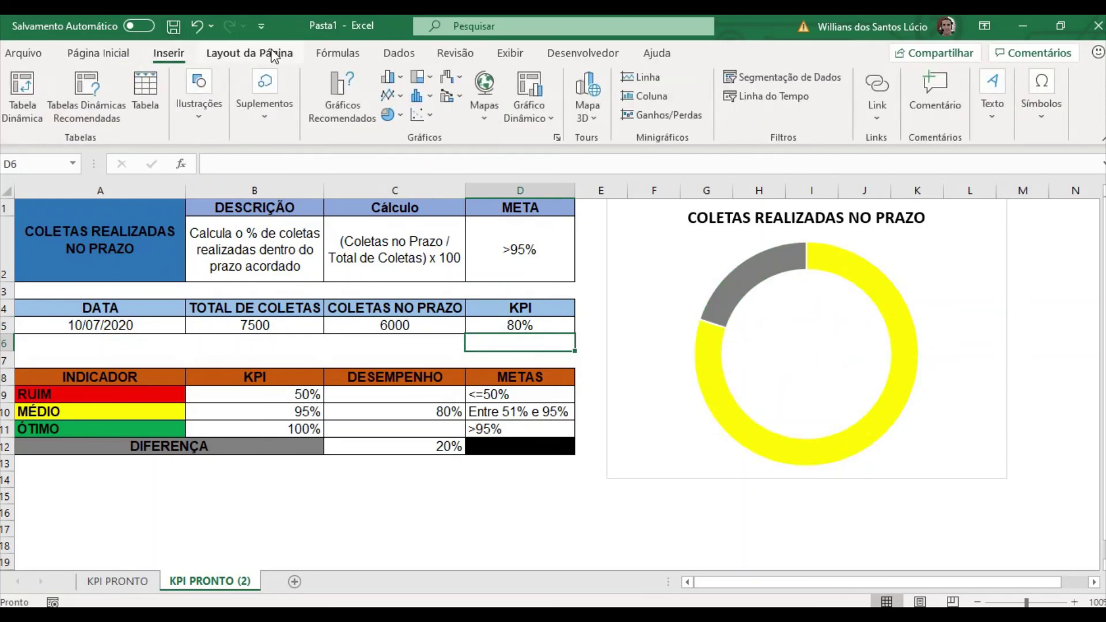
{"action": "left_click", "coordinate": [994, 99]}
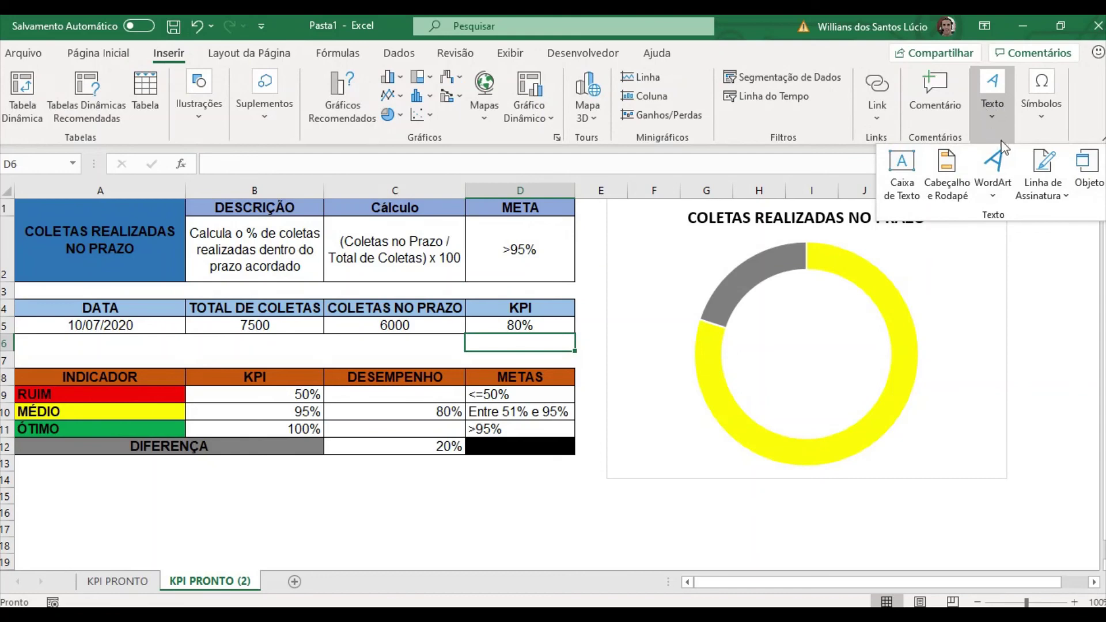
{"action": "left_click", "coordinate": [914, 179]}
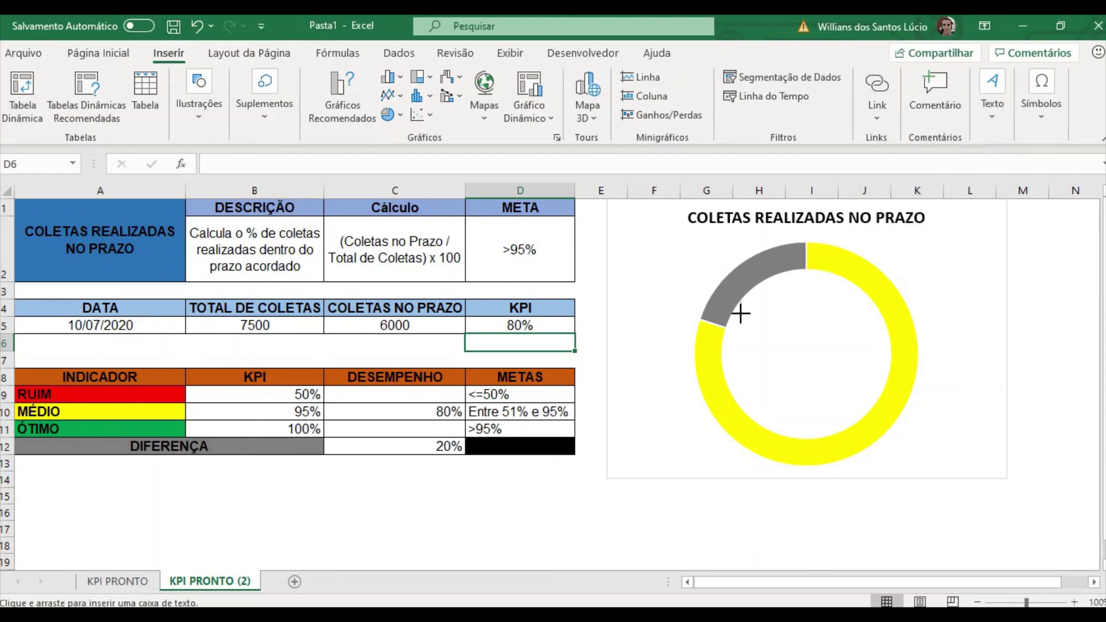
{"action": "left_click_drag", "start_coordinate": [741, 313], "coordinate": [873, 385]}
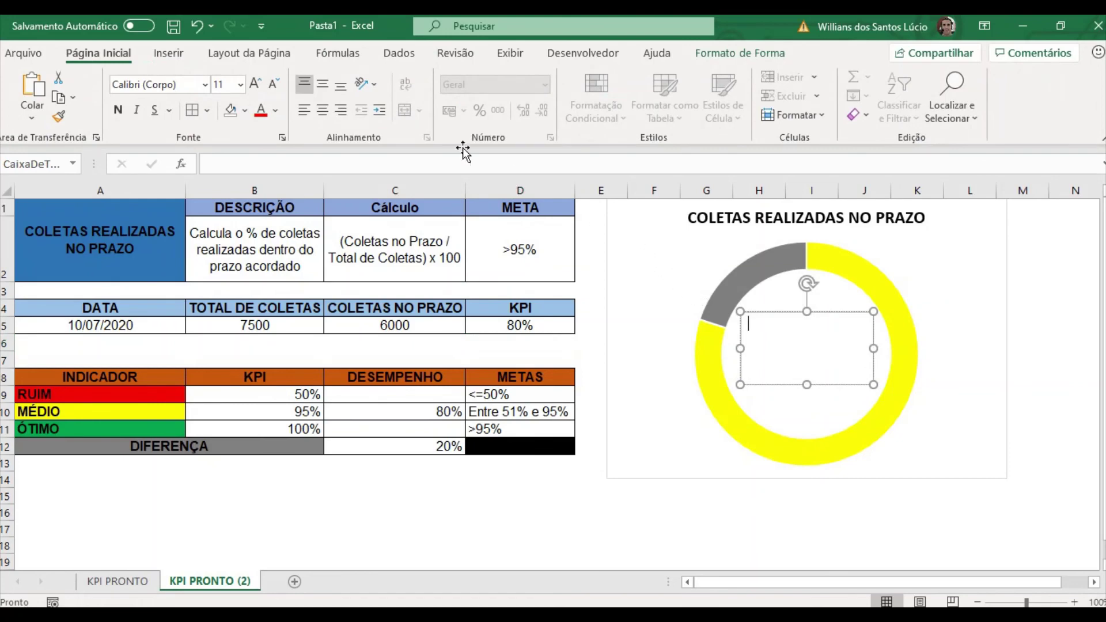
{"action": "left_click", "coordinate": [330, 162]}
{"action": "type", "text": "="}
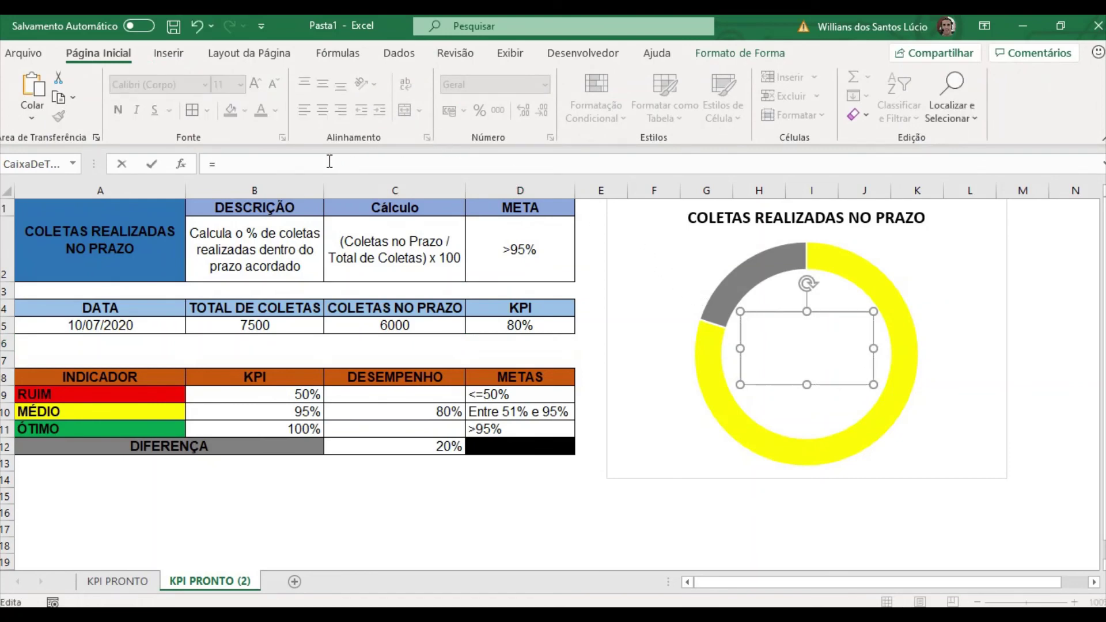
{"action": "left_click", "coordinate": [409, 411]}
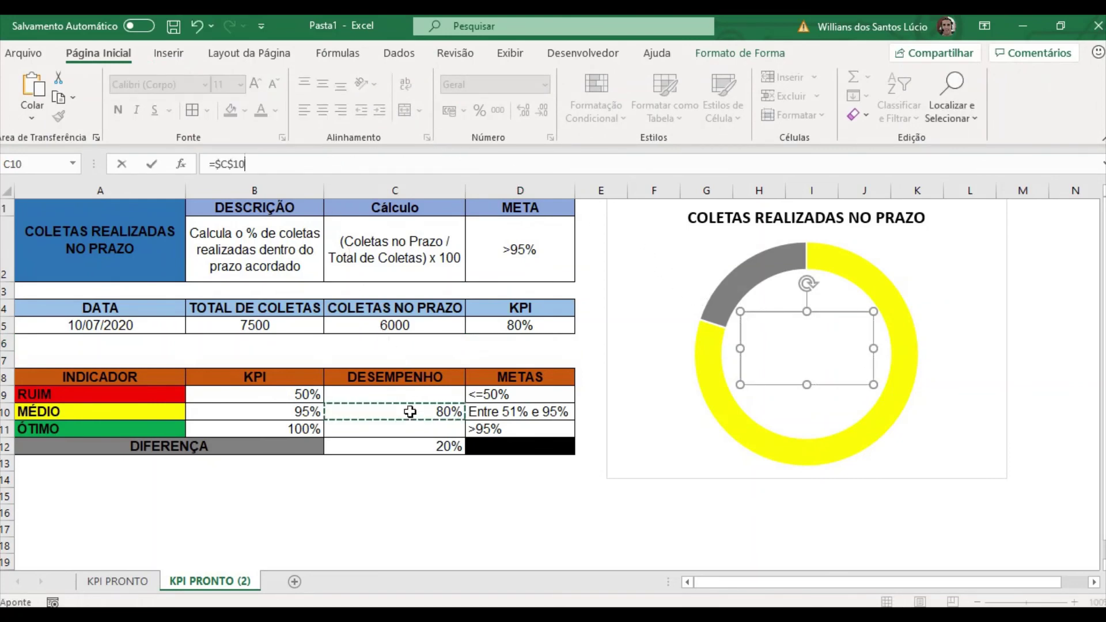
{"action": "key", "text": "Return"}
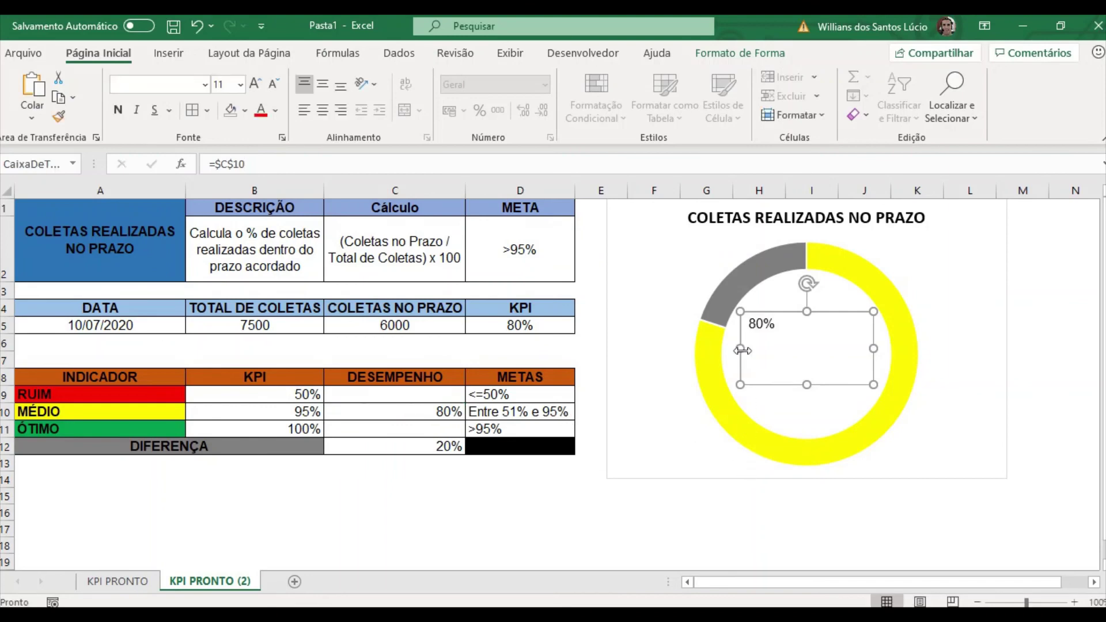
Step: Centre the C10-linked text box's value horizontally and vertically, and format it bold, size 40 and standard yellow
{"action": "left_click", "coordinate": [323, 116]}
{"action": "left_click", "coordinate": [326, 90]}
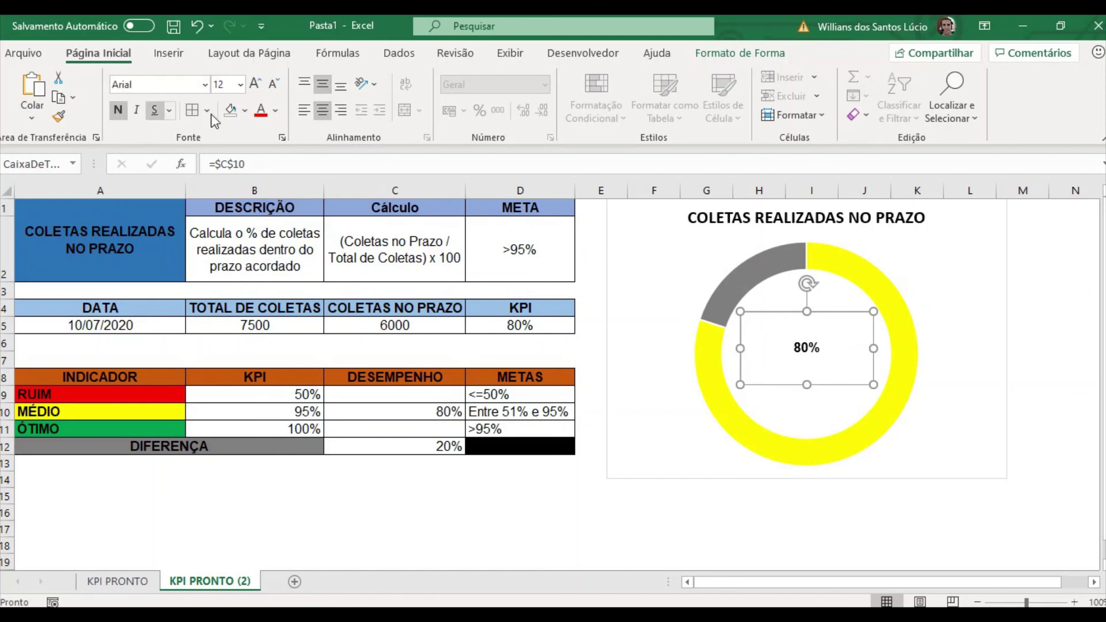
{"action": "left_click", "coordinate": [241, 85]}
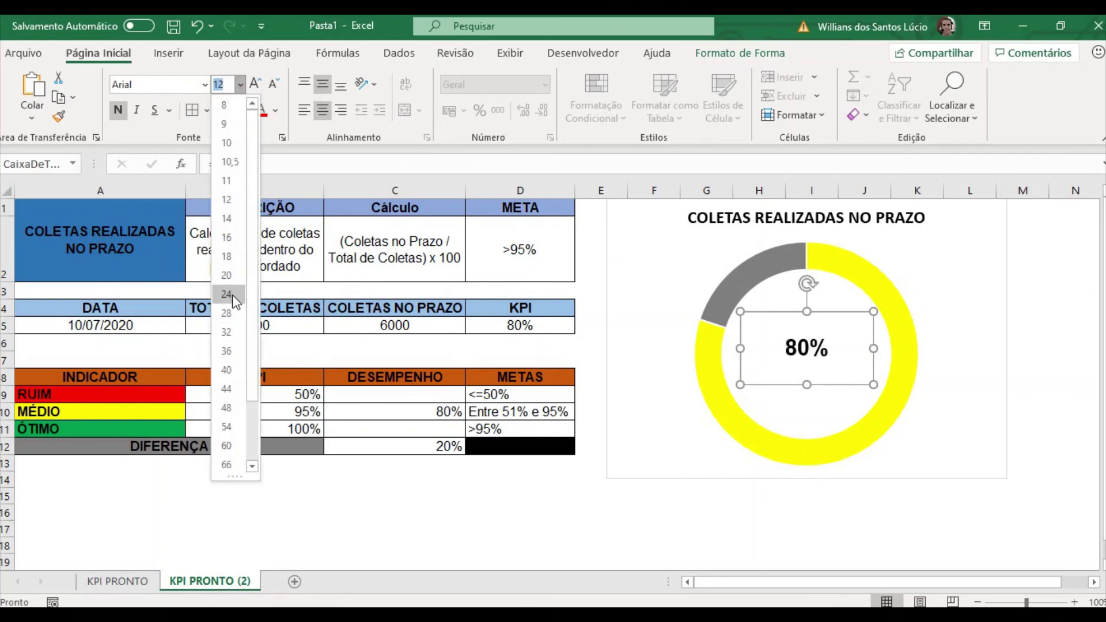
{"action": "left_click", "coordinate": [240, 367]}
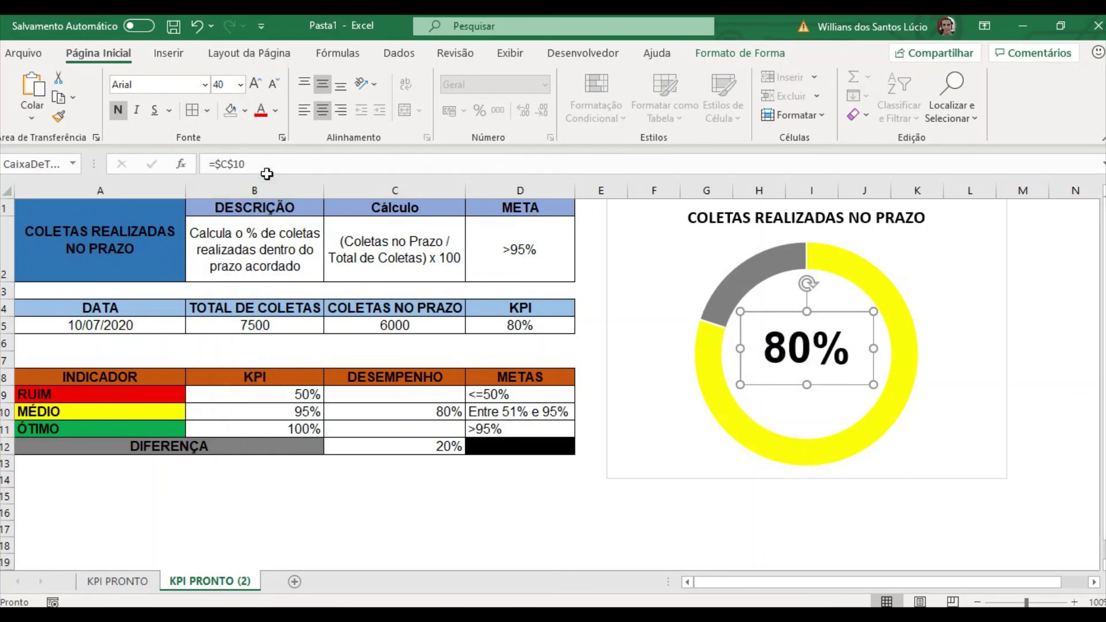
{"action": "left_click", "coordinate": [276, 111]}
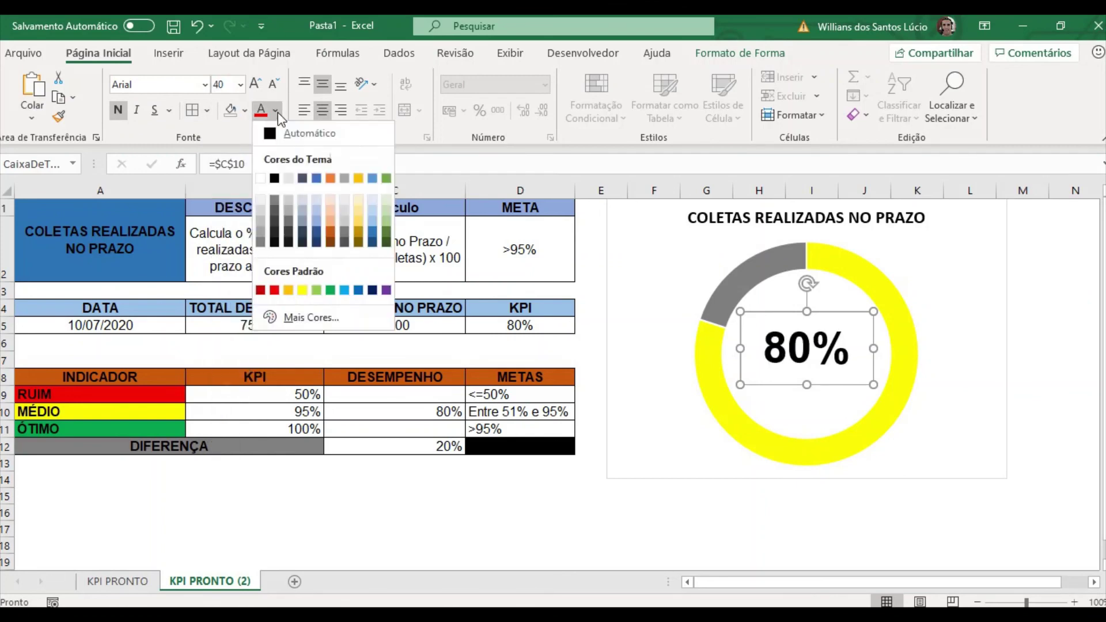
{"action": "left_click", "coordinate": [302, 290]}
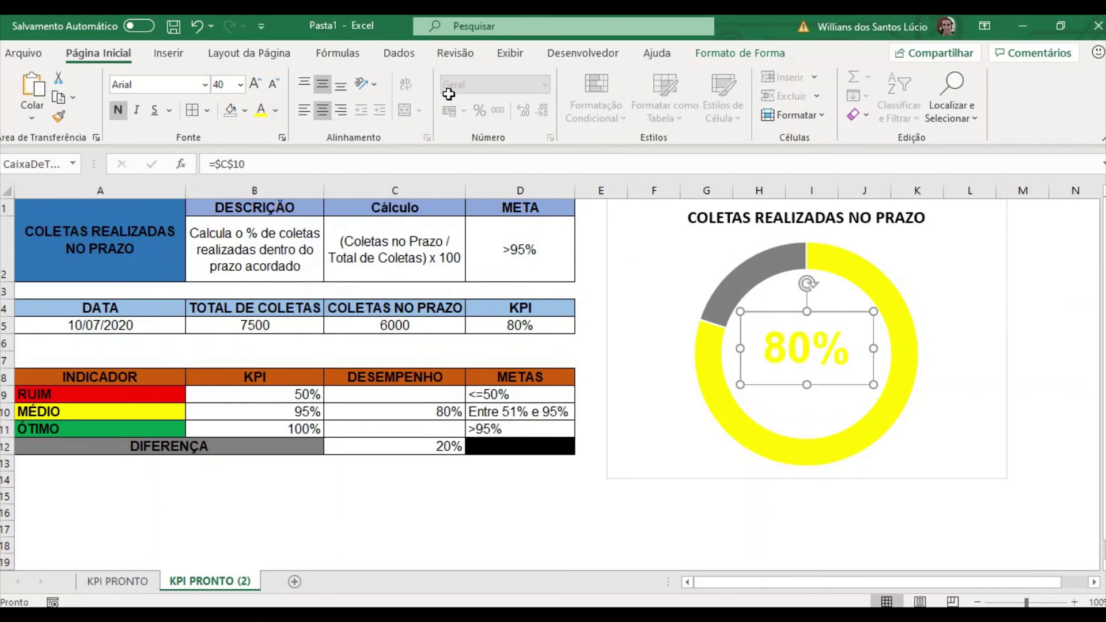
Step: Remove the fill and the outline from the text box linked to C10, and deselect it
{"action": "left_click", "coordinate": [739, 53]}
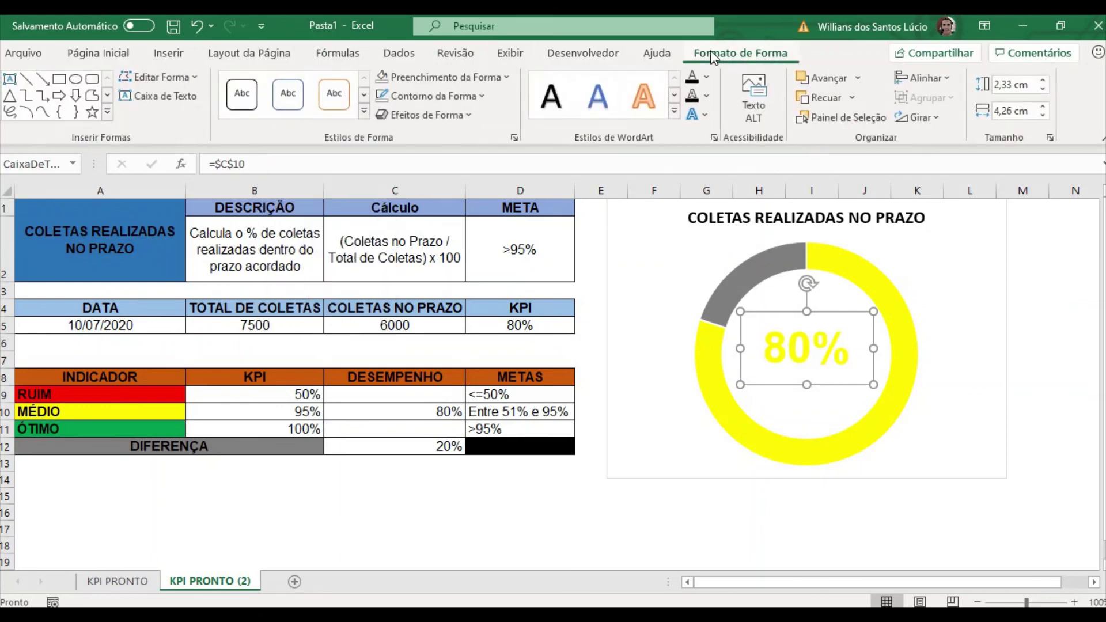
{"action": "left_click", "coordinate": [502, 77]}
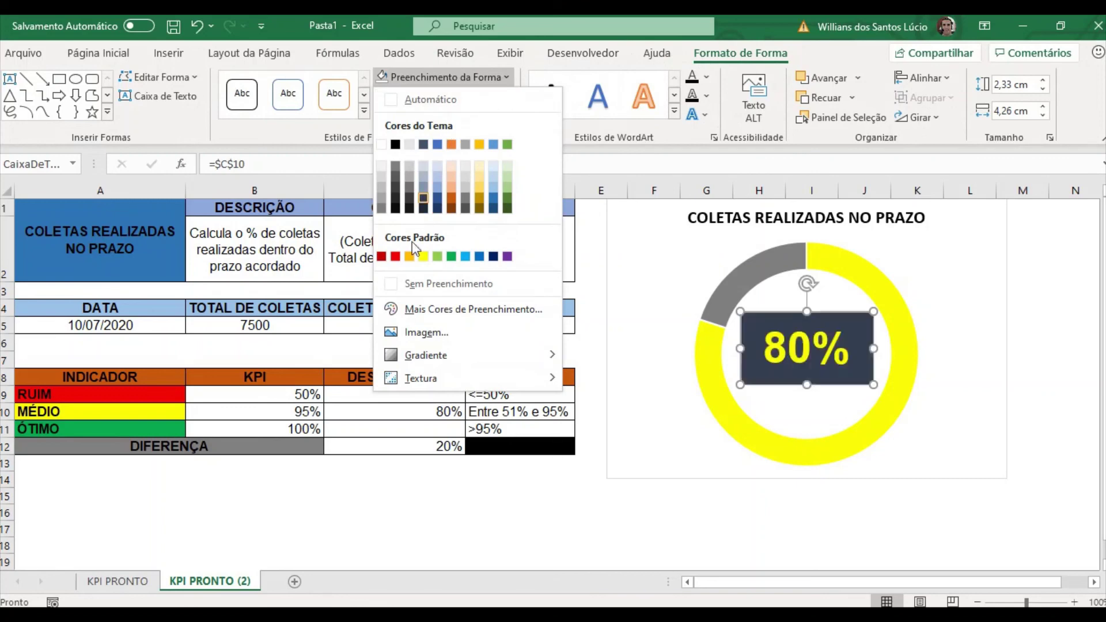
{"action": "left_click", "coordinate": [396, 285]}
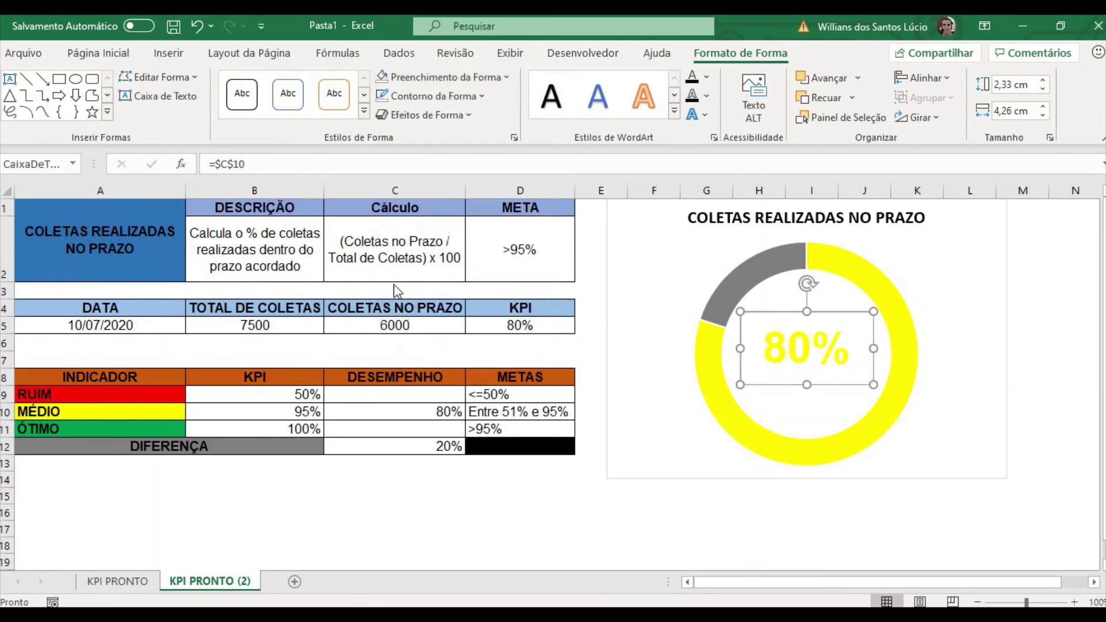
{"action": "left_click", "coordinate": [483, 96]}
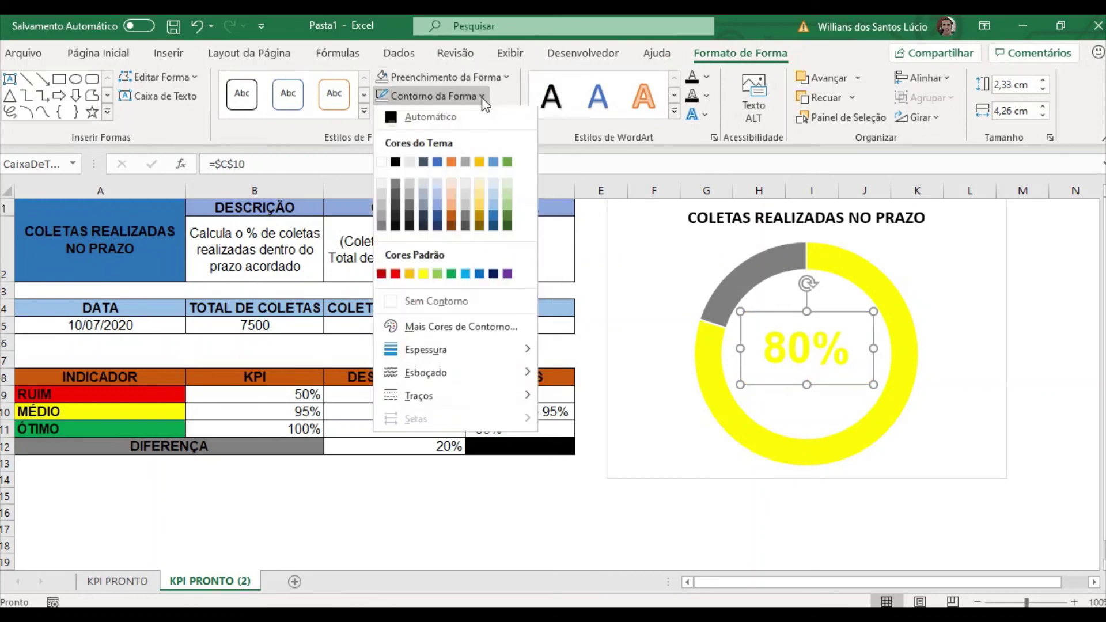
{"action": "left_click", "coordinate": [395, 301]}
{"action": "left_click", "coordinate": [471, 494]}
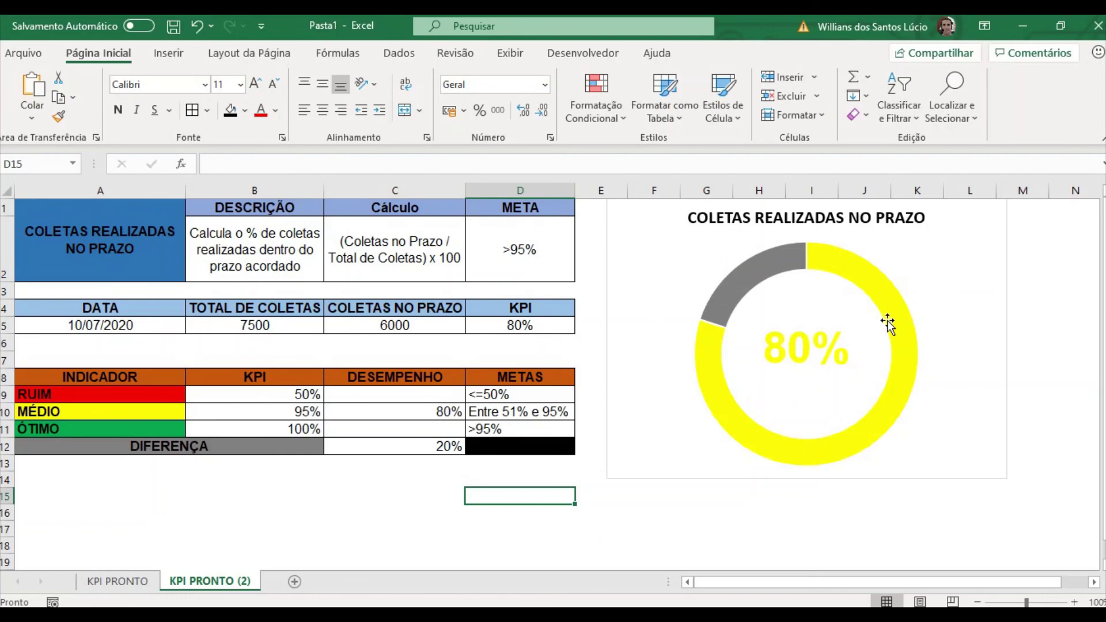
Step: Set the COLETAS NO PRAZO value in C5 to 1000 to test the RUIM display
{"action": "left_click", "coordinate": [440, 325]}
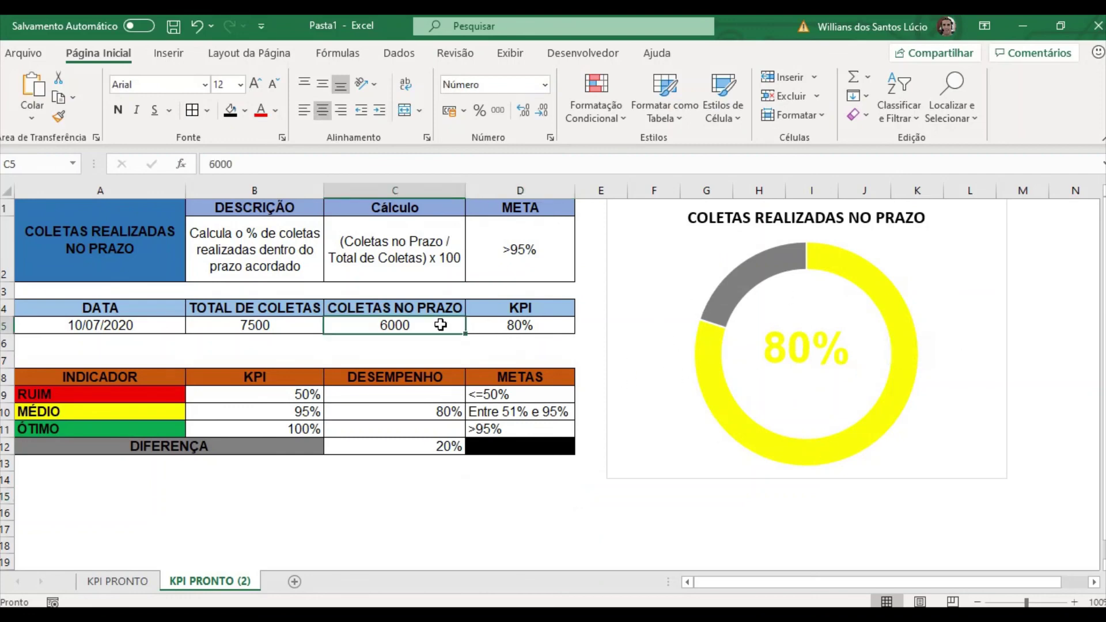
{"action": "type", "text": "1000"}
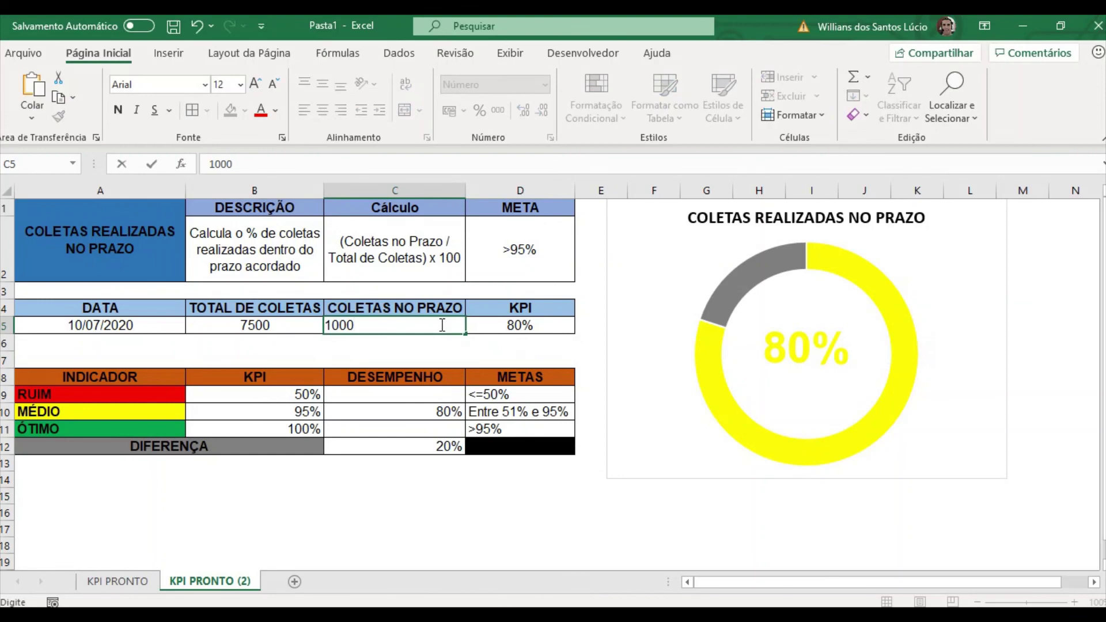
{"action": "key", "text": "Return"}
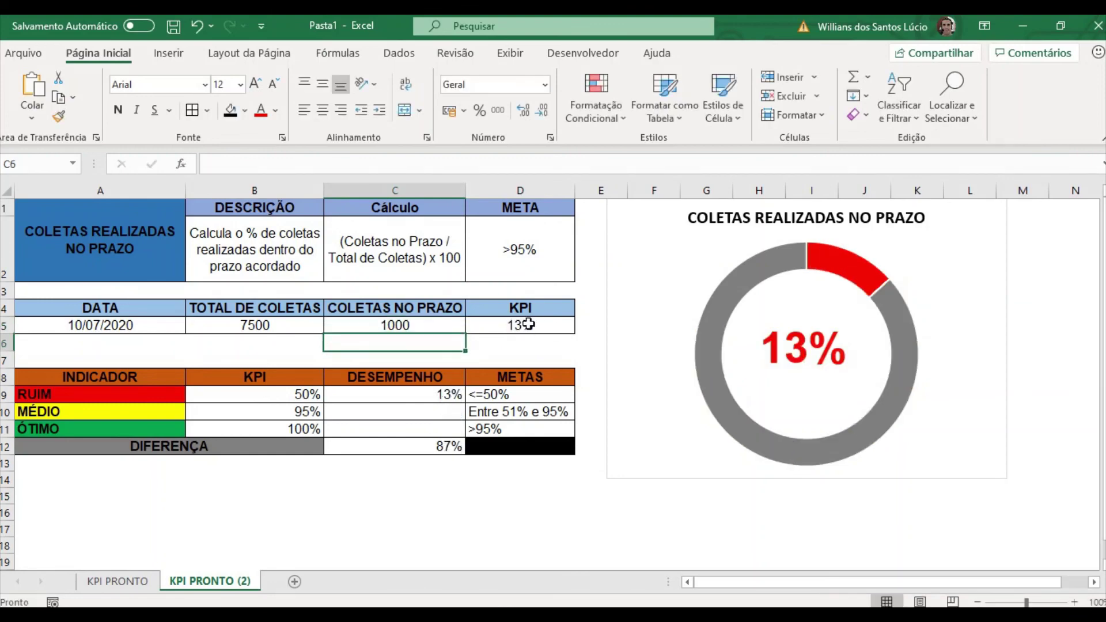
Step: Set the COLETAS NO PRAZO value in C5 to 5500 to test the MÉDIO display
{"action": "left_click", "coordinate": [427, 327]}
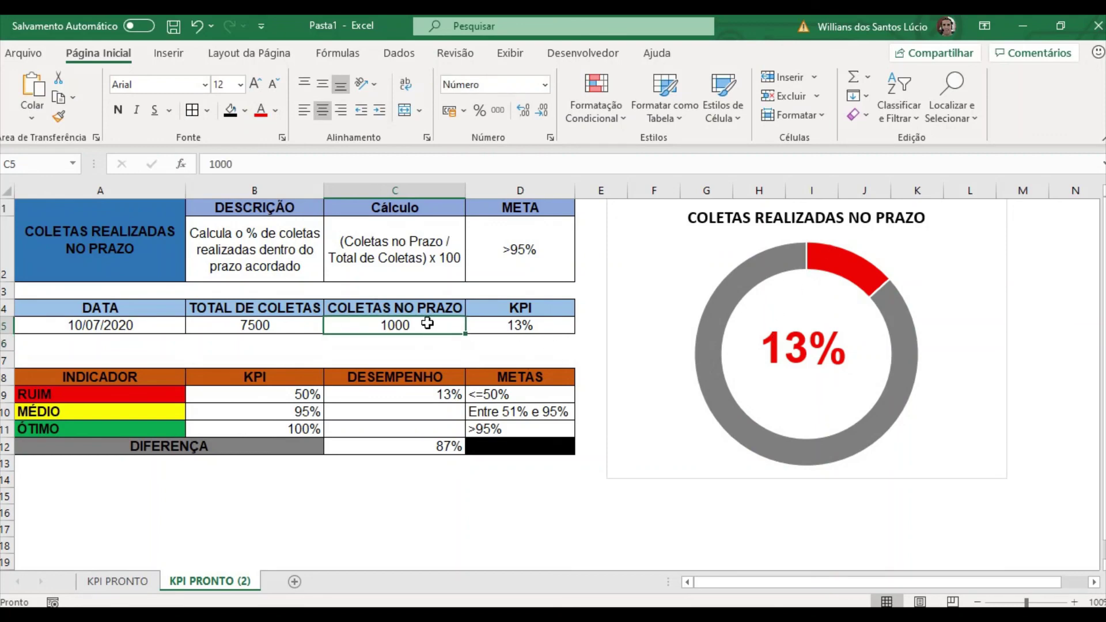
{"action": "type", "text": "550"}
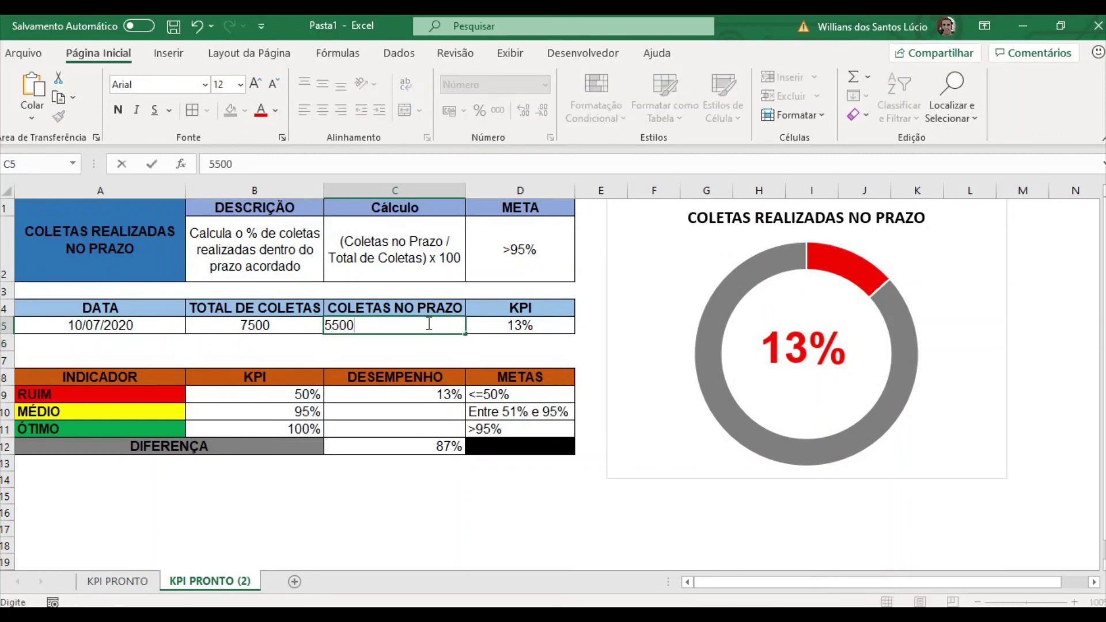
{"action": "left_click", "coordinate": [530, 360]}
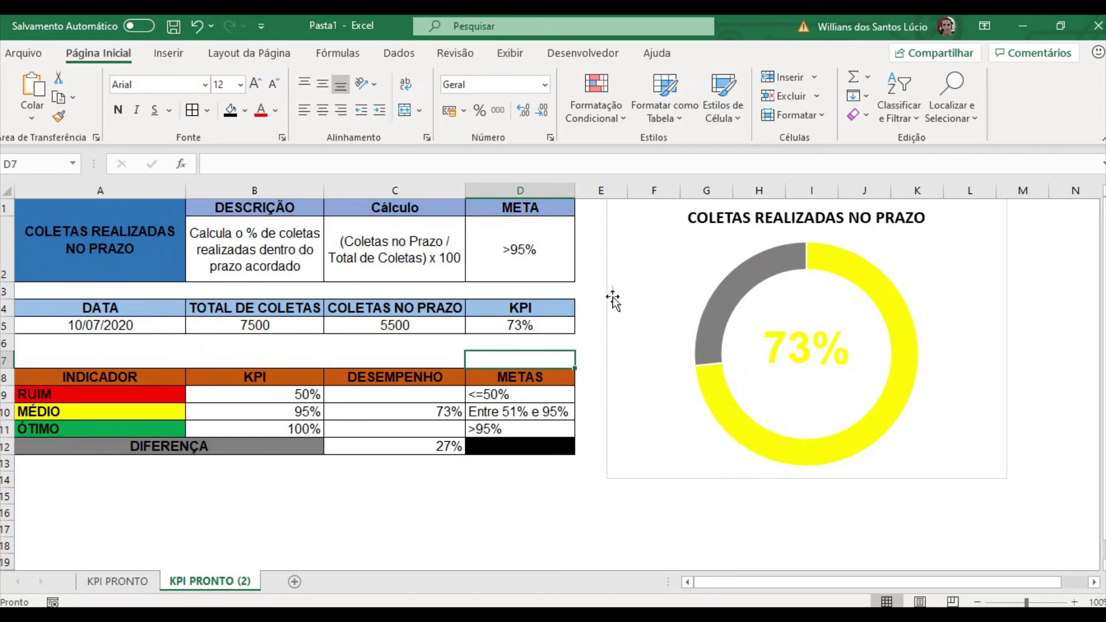
Step: Set the COLETAS NO PRAZO value in C5 to 7400 to check the ÓTIMO display with all linked text boxes in place
{"action": "left_click", "coordinate": [421, 323]}
{"action": "type", "text": "74"}
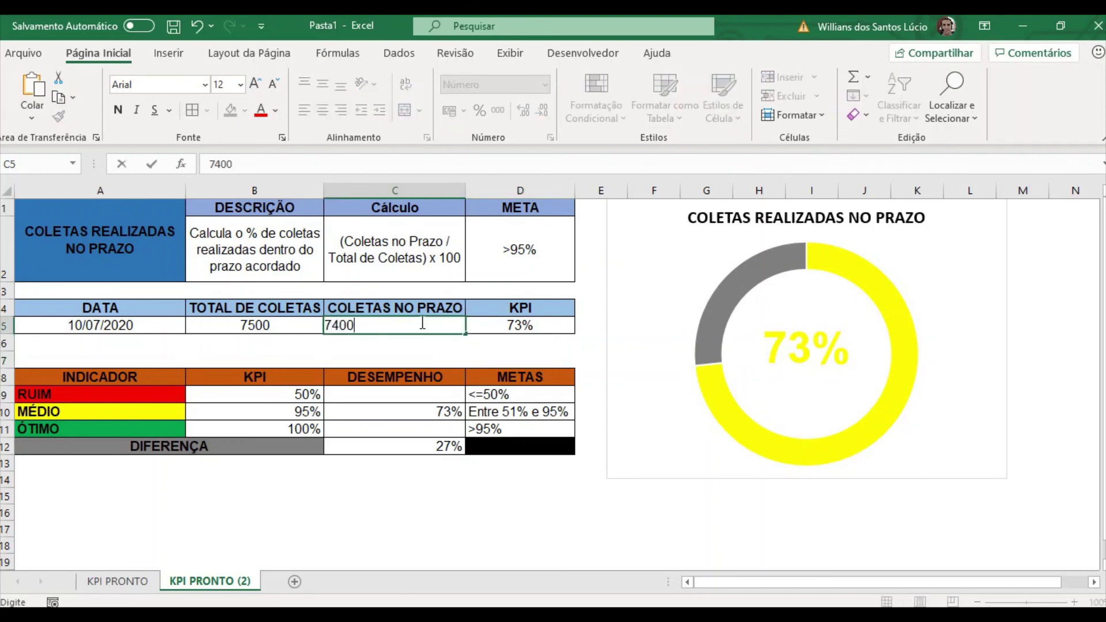
{"action": "type", "text": "00"}
{"action": "key", "text": "Return"}
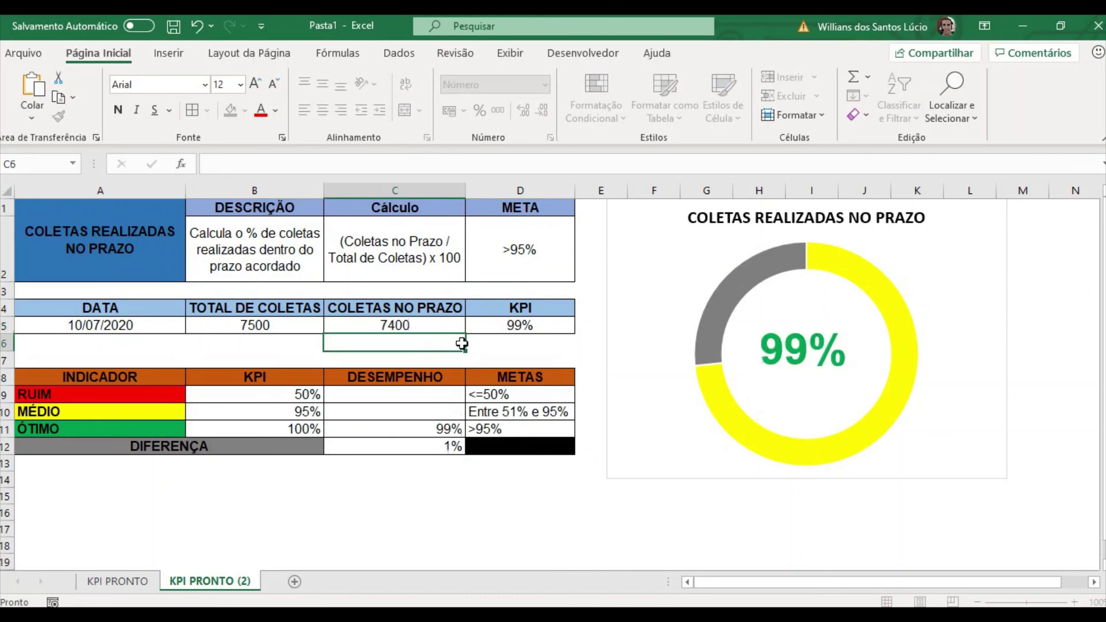